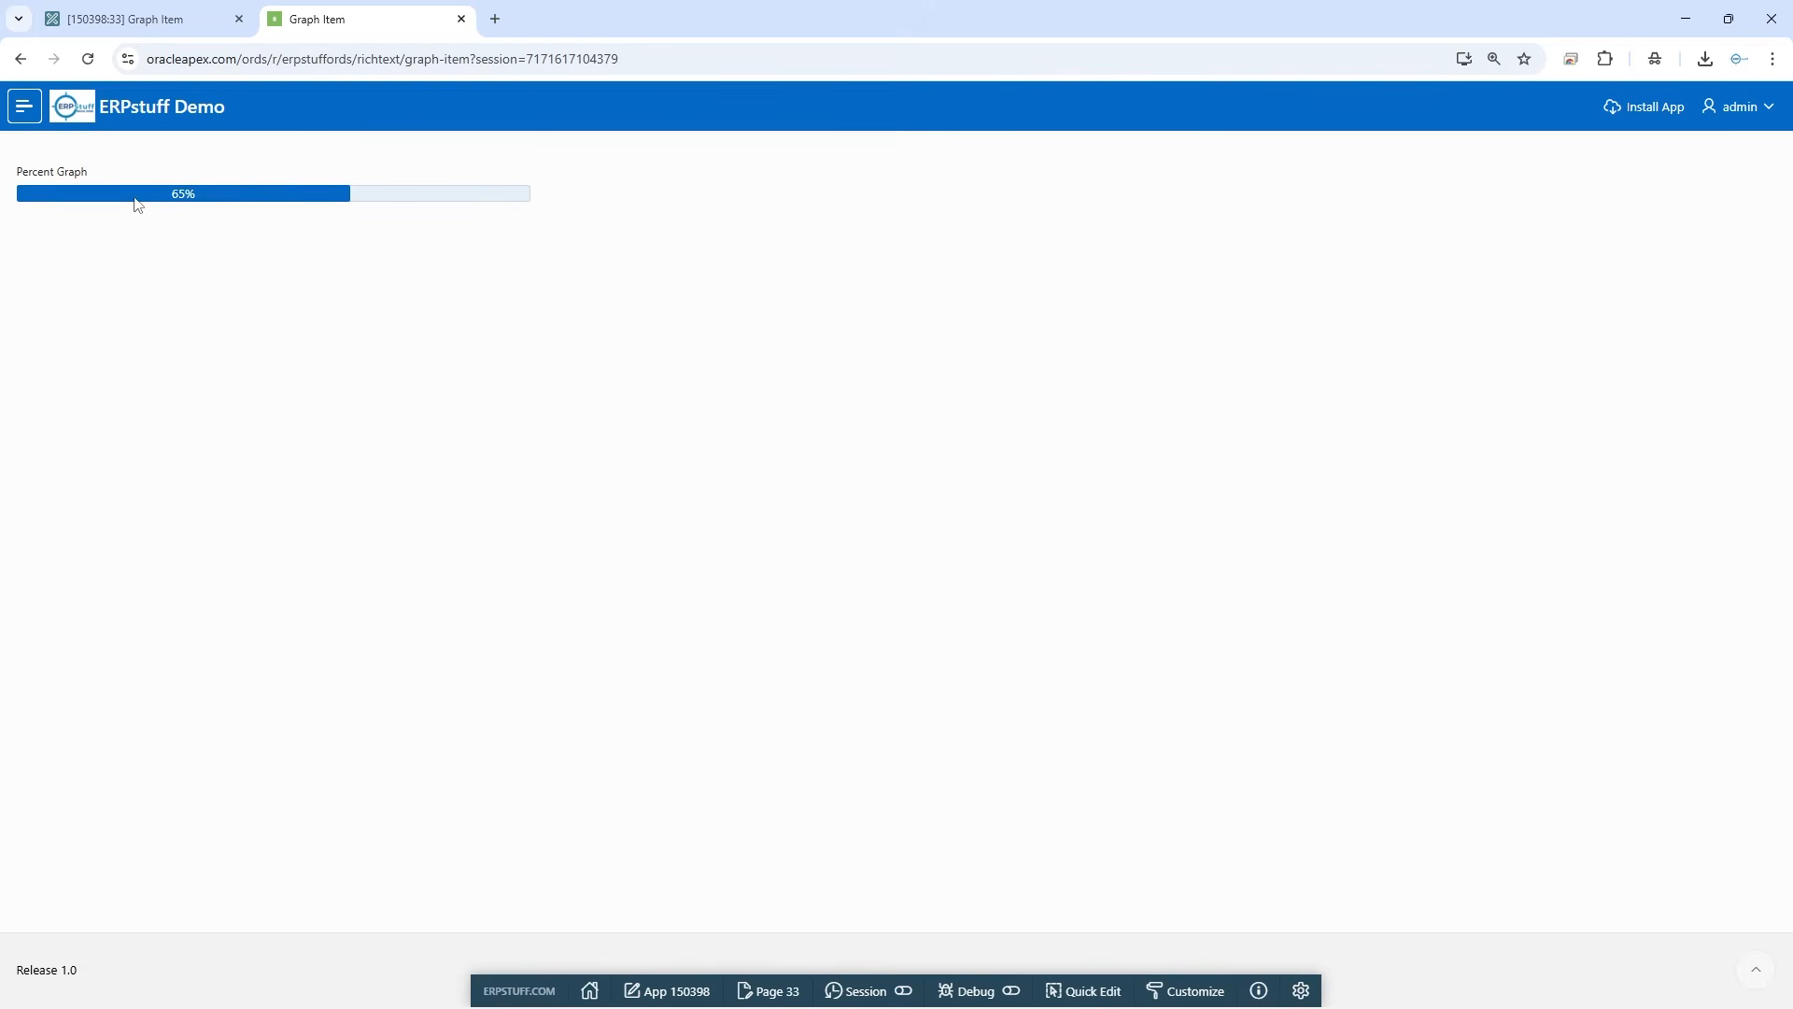
Reload the running Graph Item page repeatedly to examine how the percent graph's value changes on each load
left_click(88, 58)
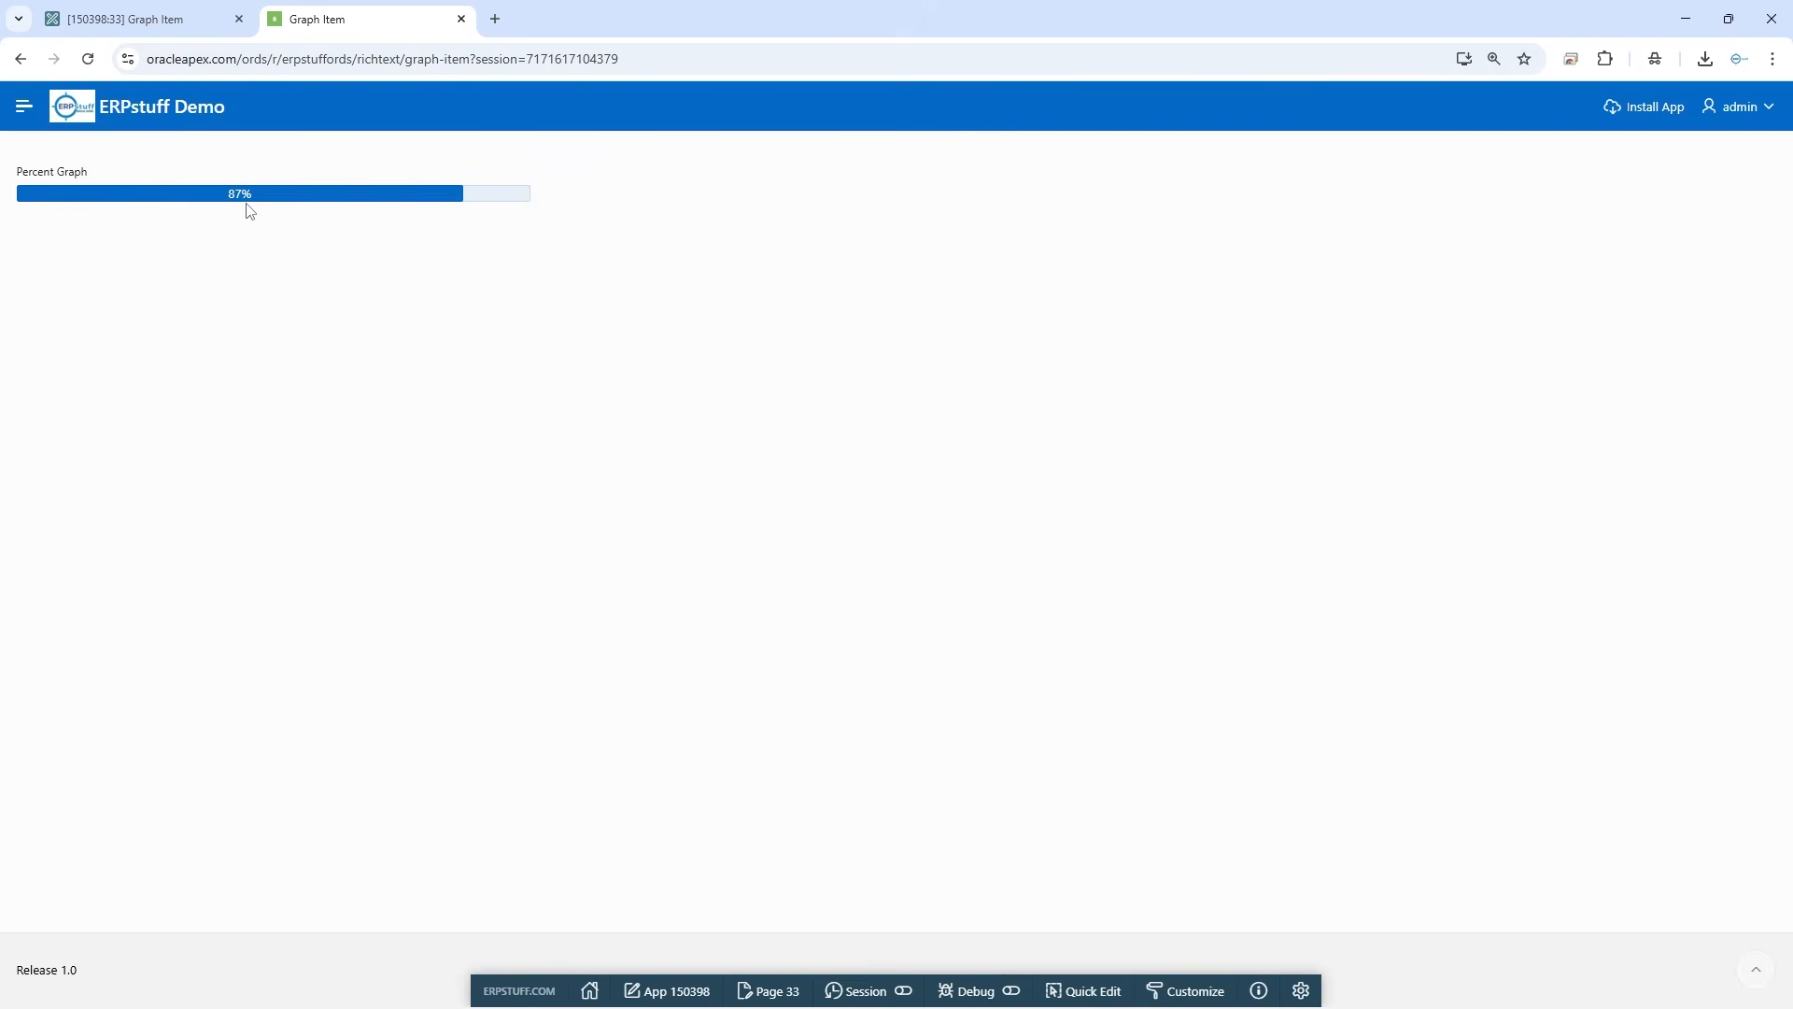
left_click(88, 60)
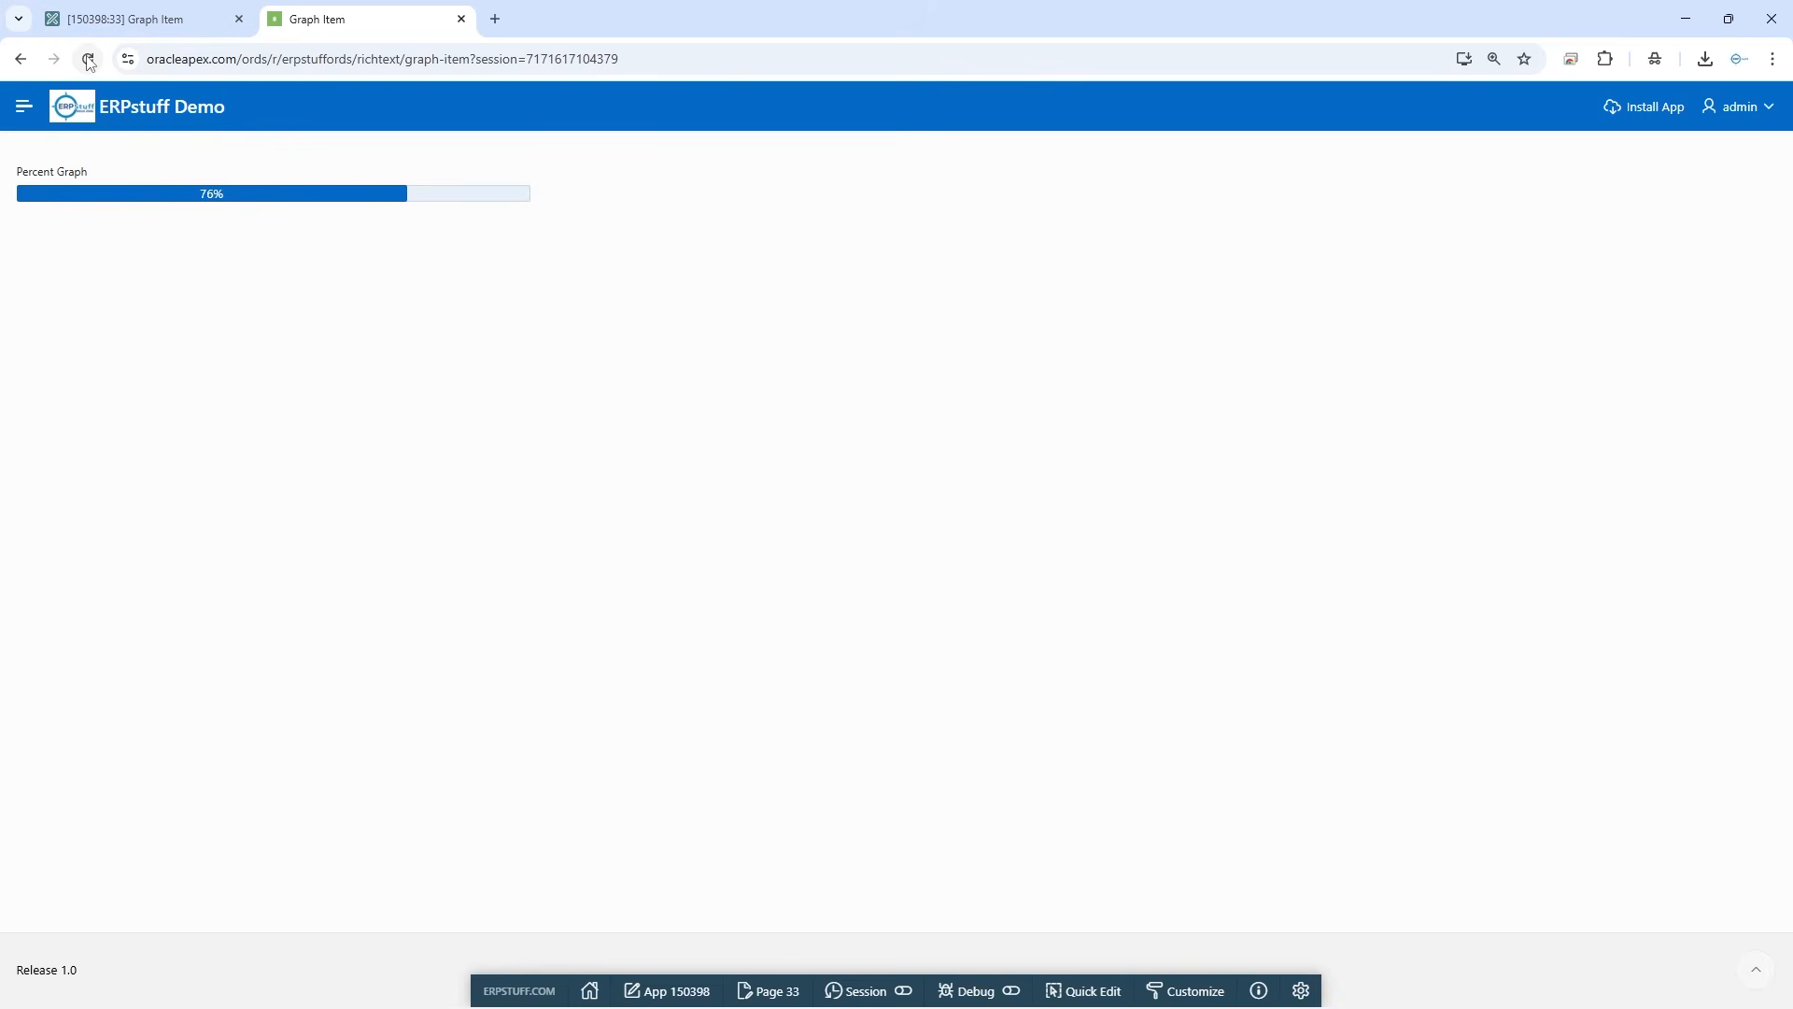
left_click(88, 60)
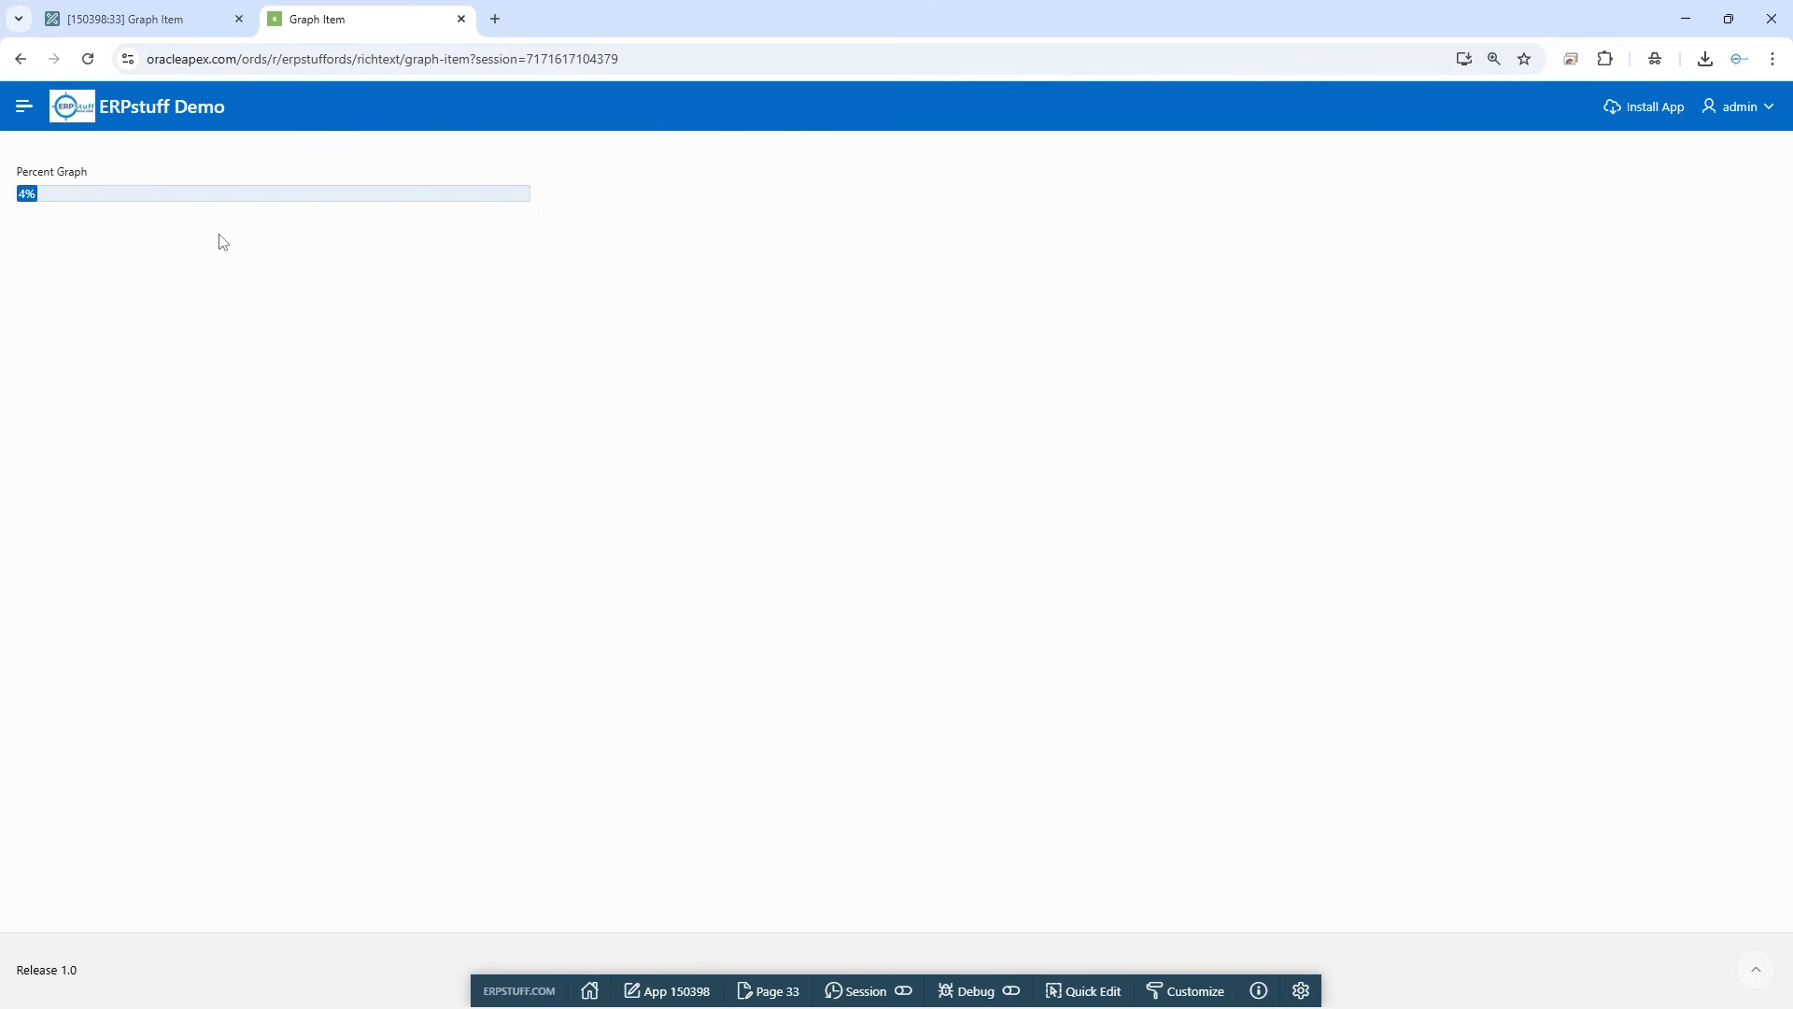
left_click(87, 58)
left_click(88, 59)
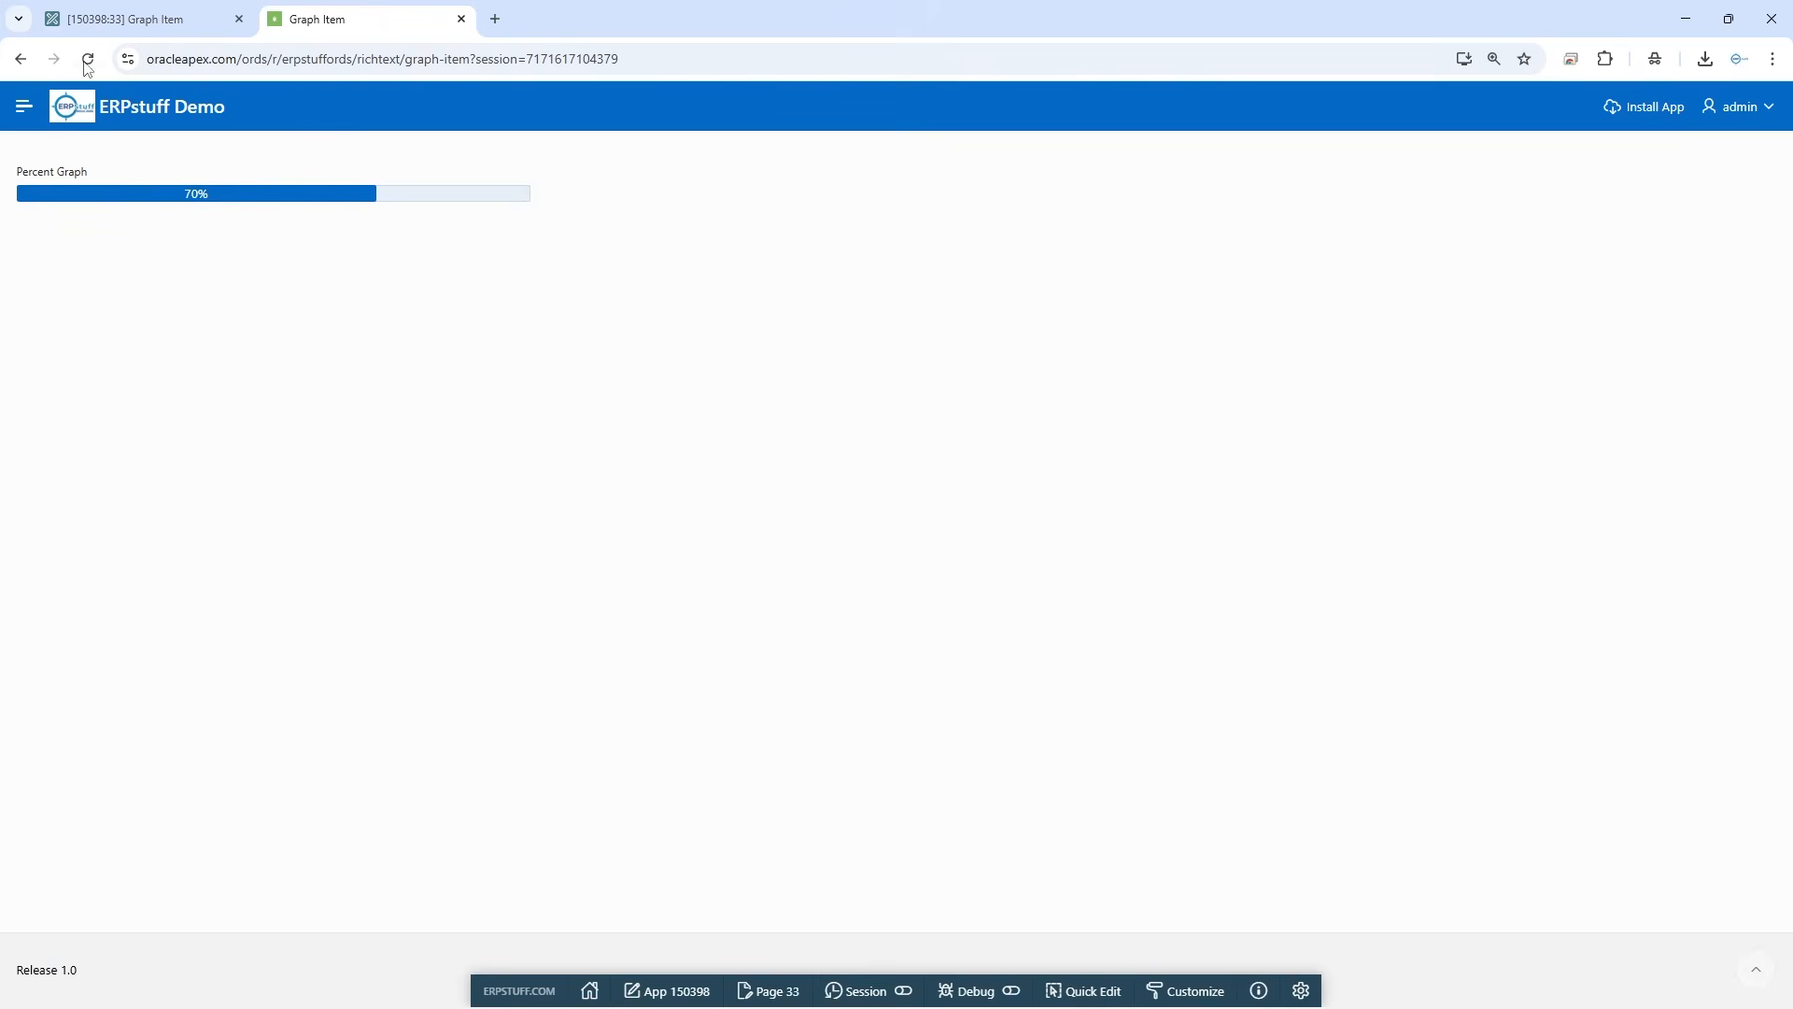
left_click(89, 61)
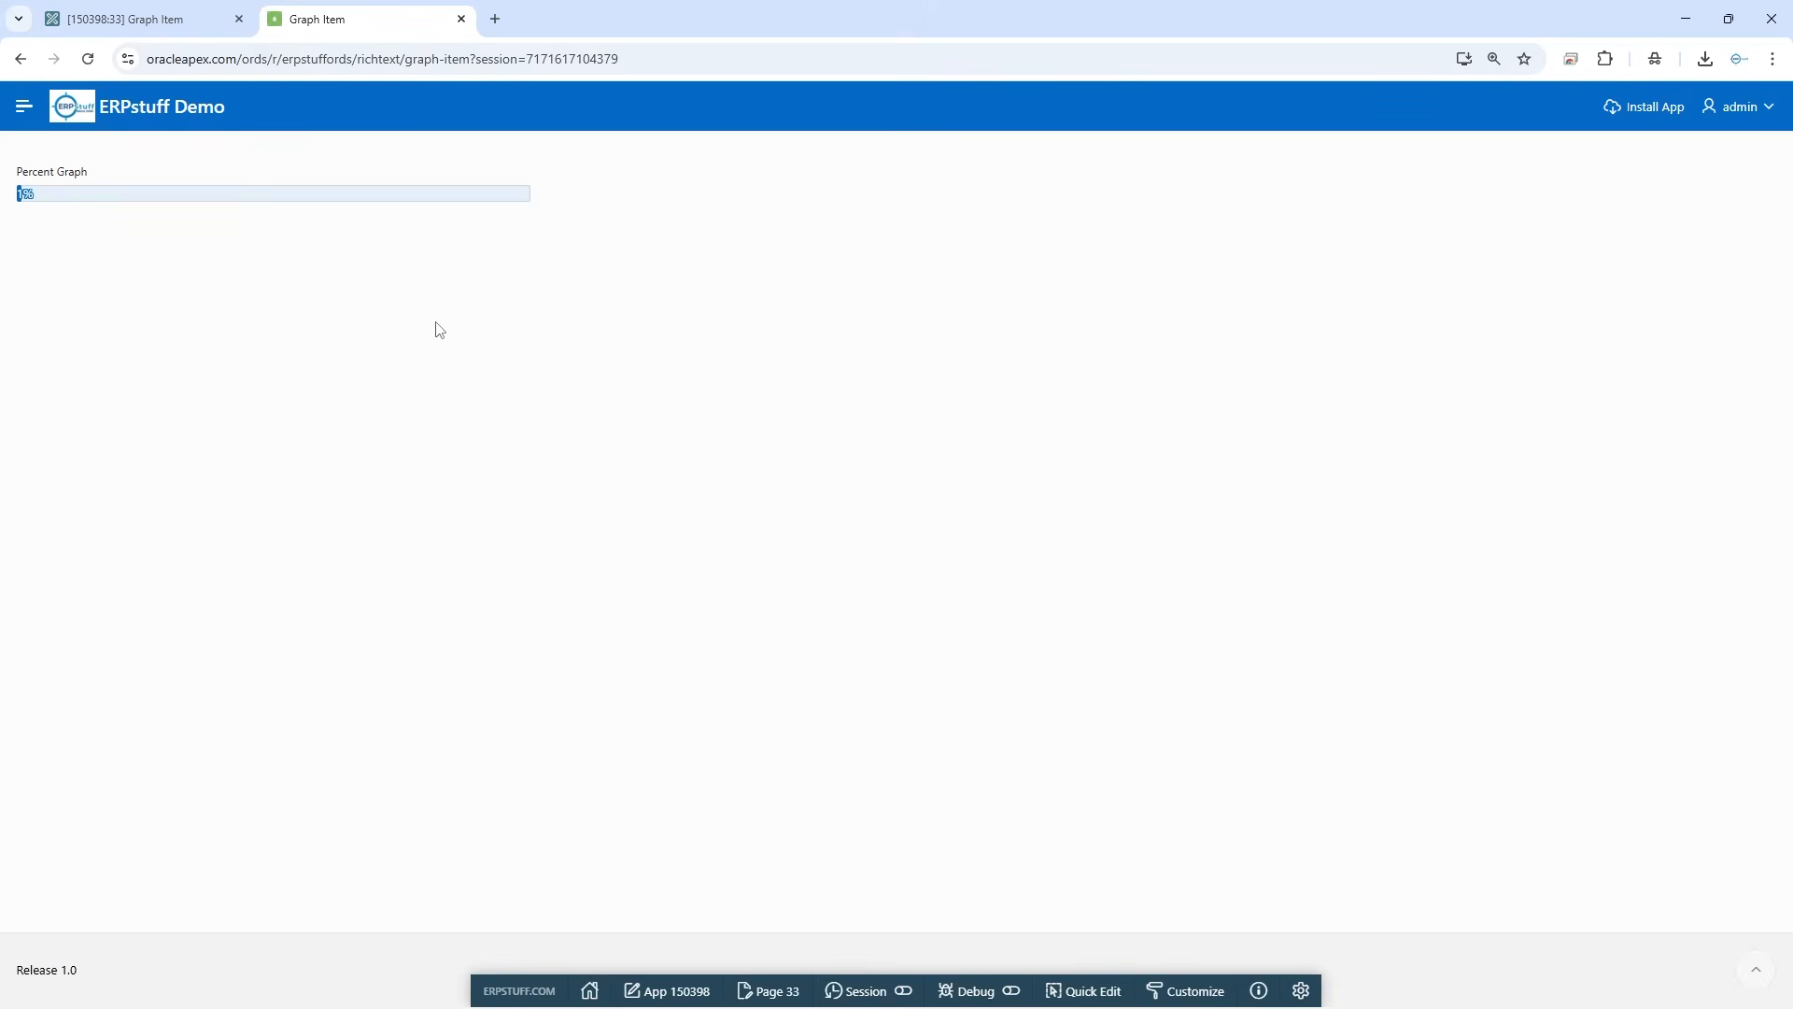
left_click(89, 59)
left_click(88, 59)
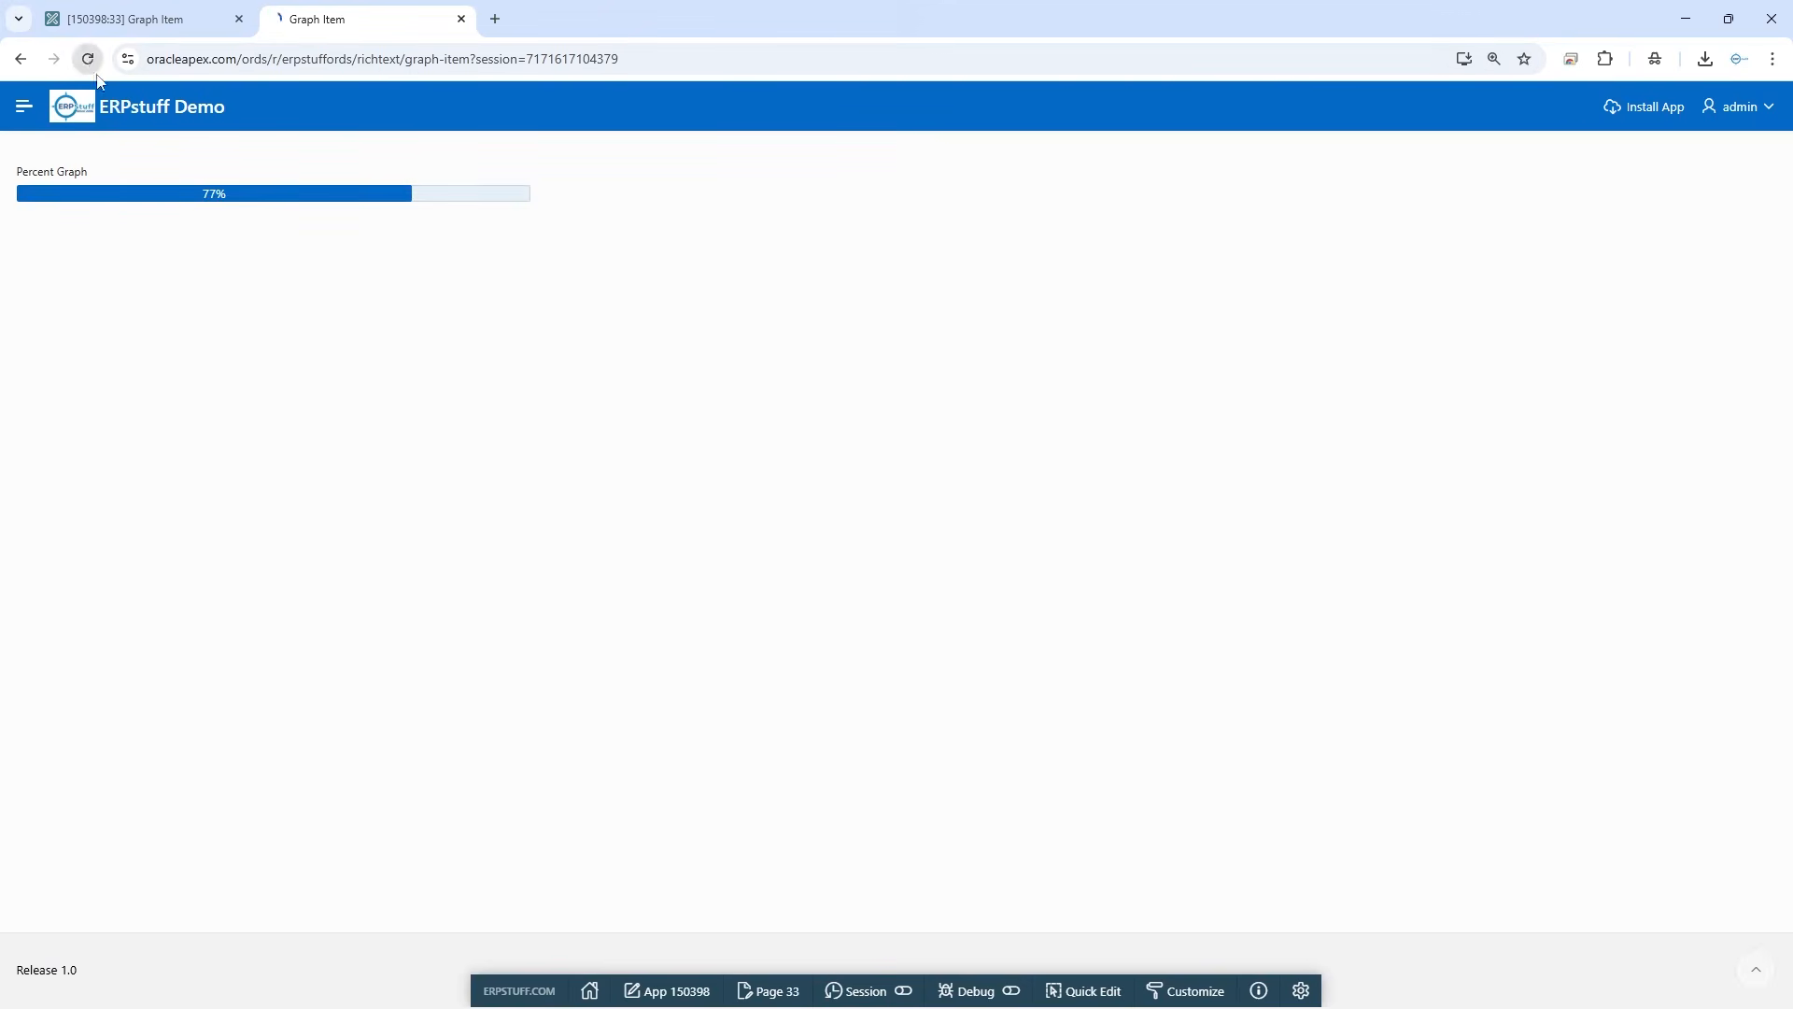
left_click(88, 60)
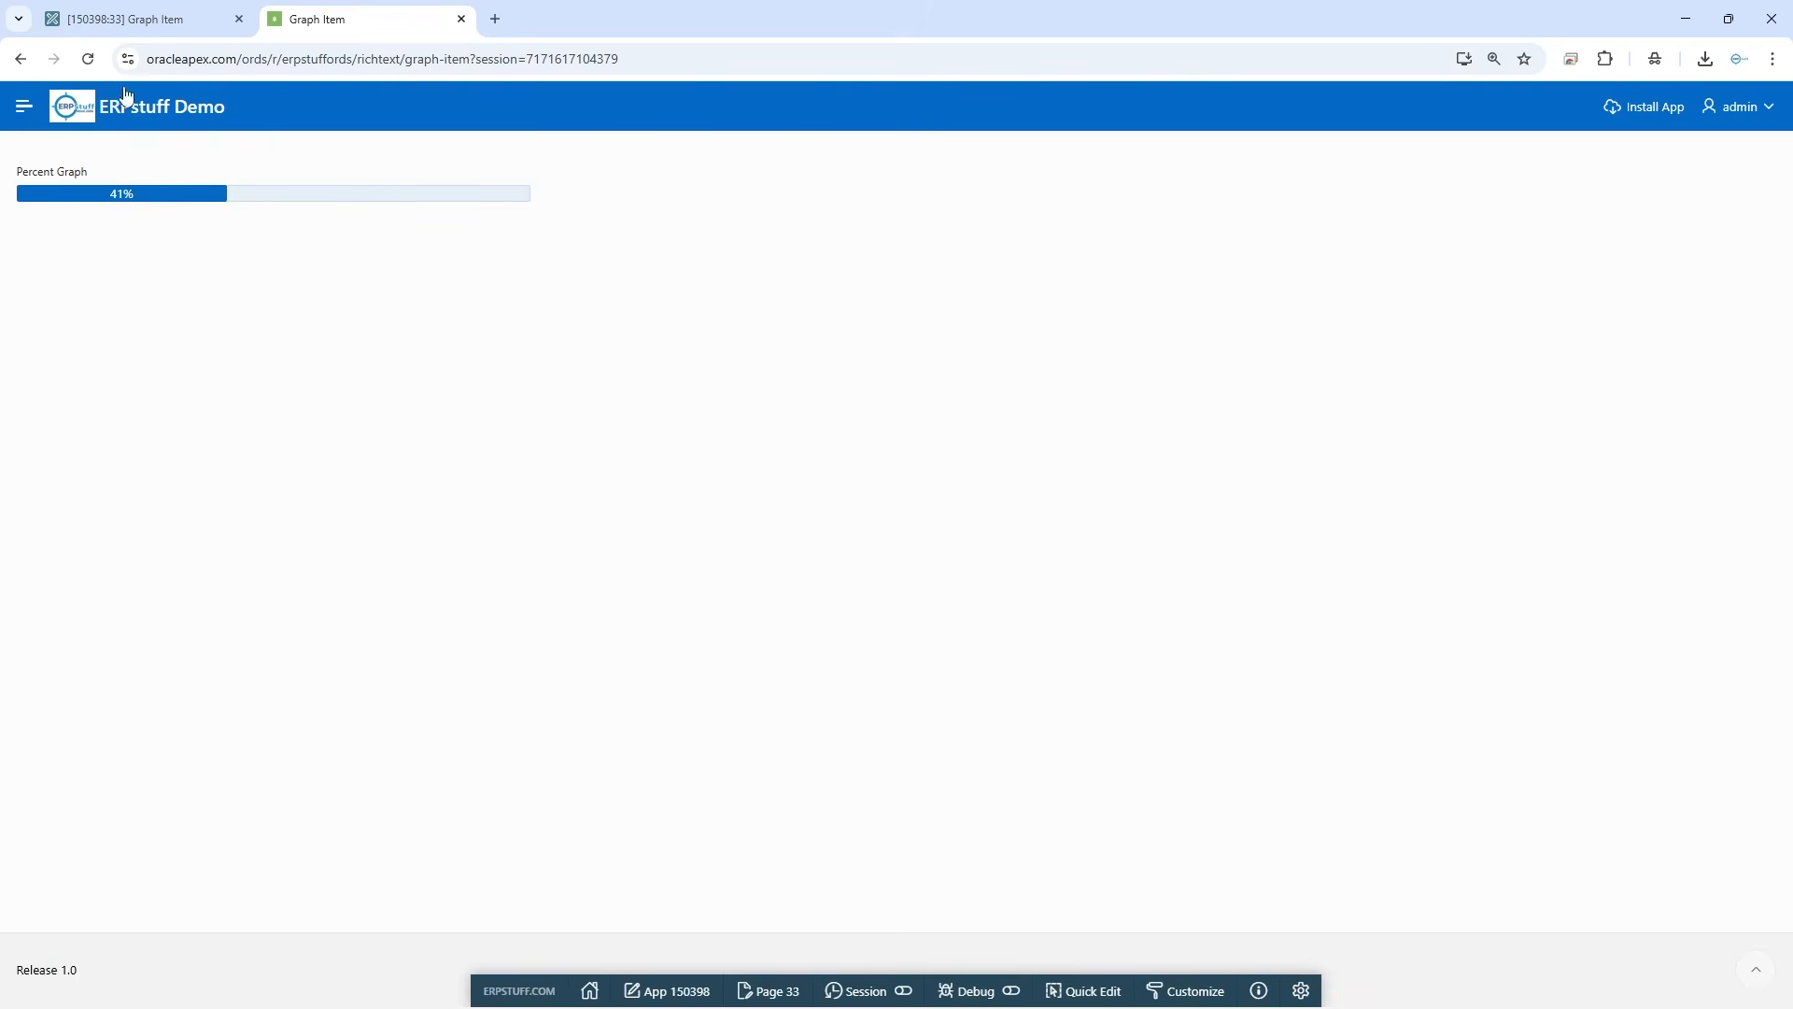
left_click(88, 59)
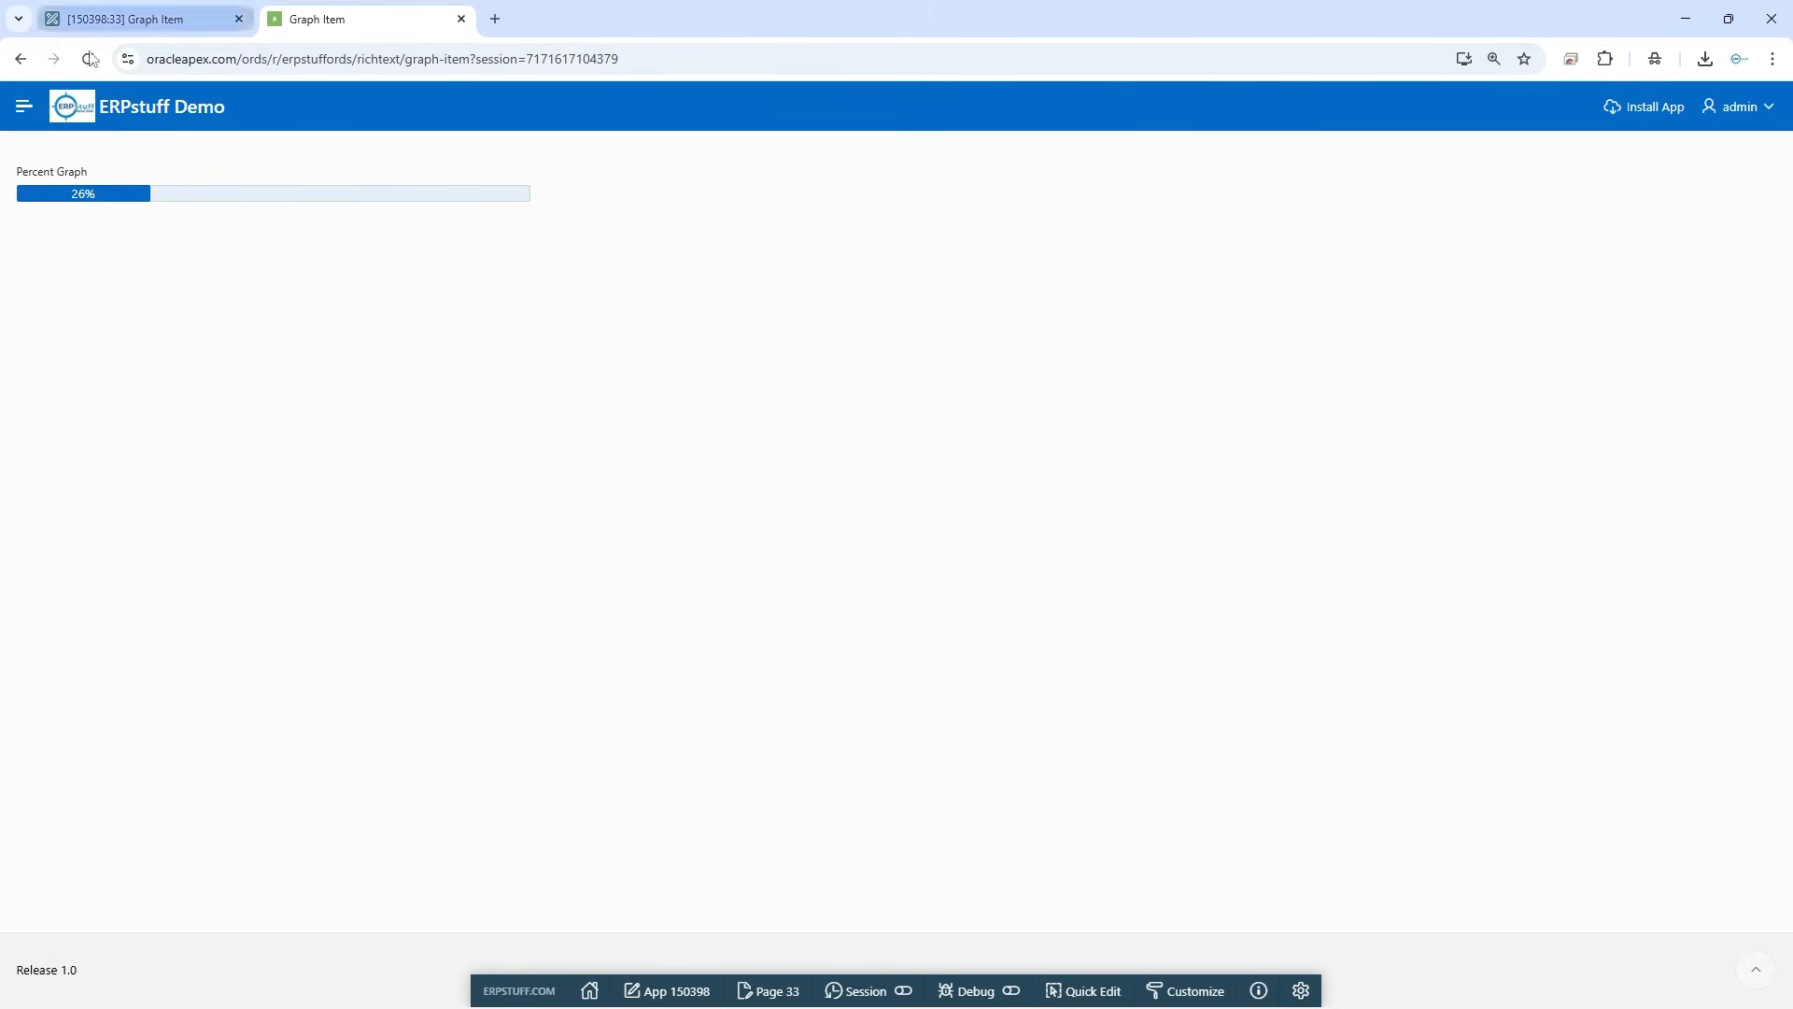
Switch to the page designer, select the P33_PERCENT_GRAPHS item and choose Percent Graph as its type
left_click(130, 28)
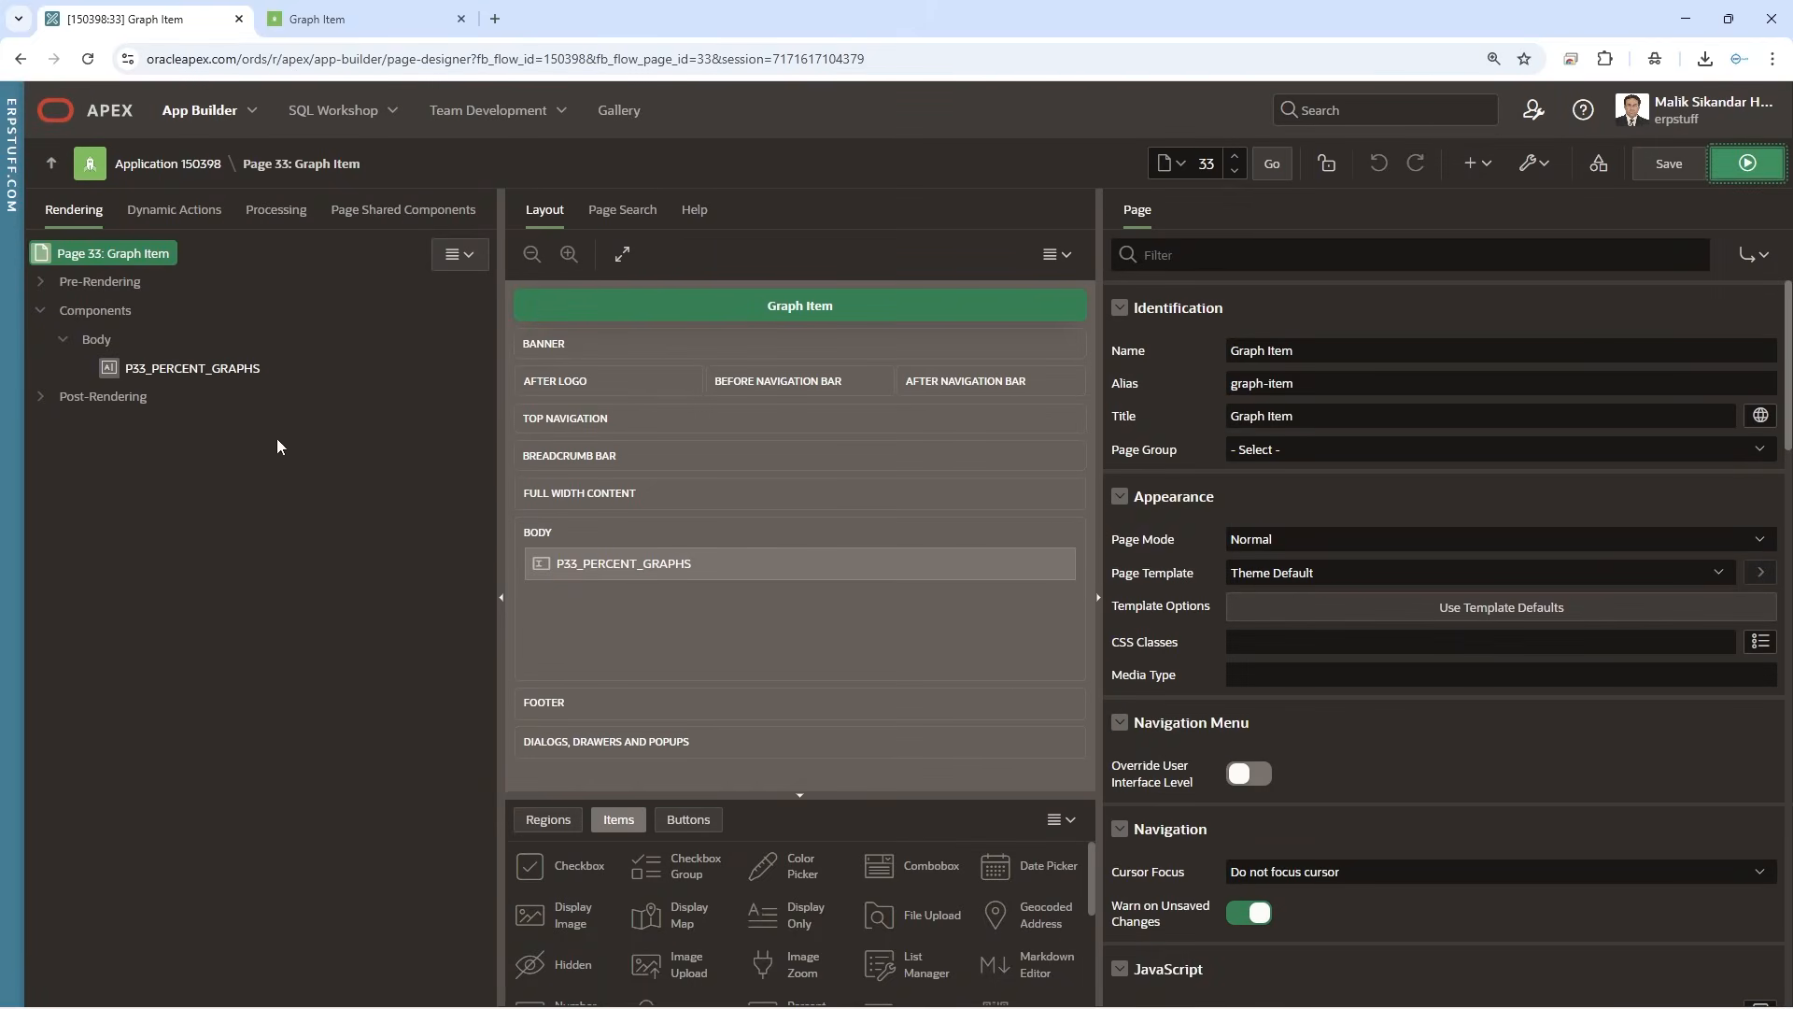
left_click(149, 372)
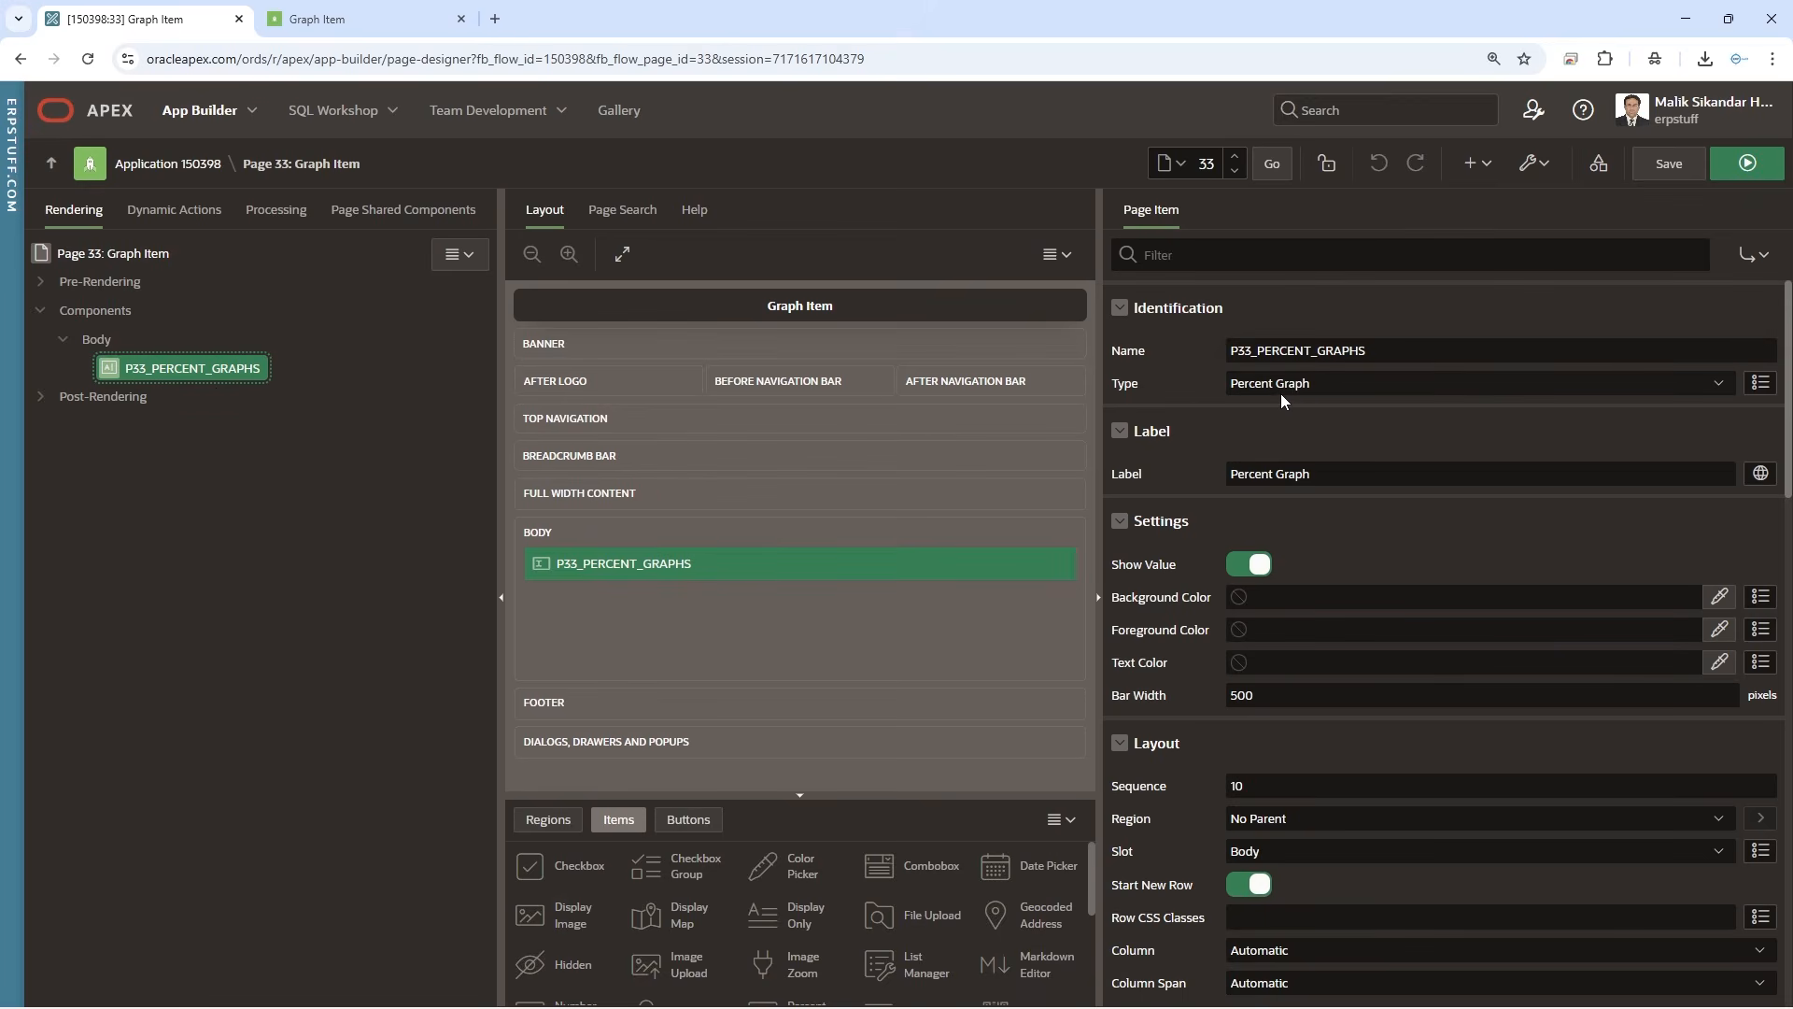
left_click(1379, 396)
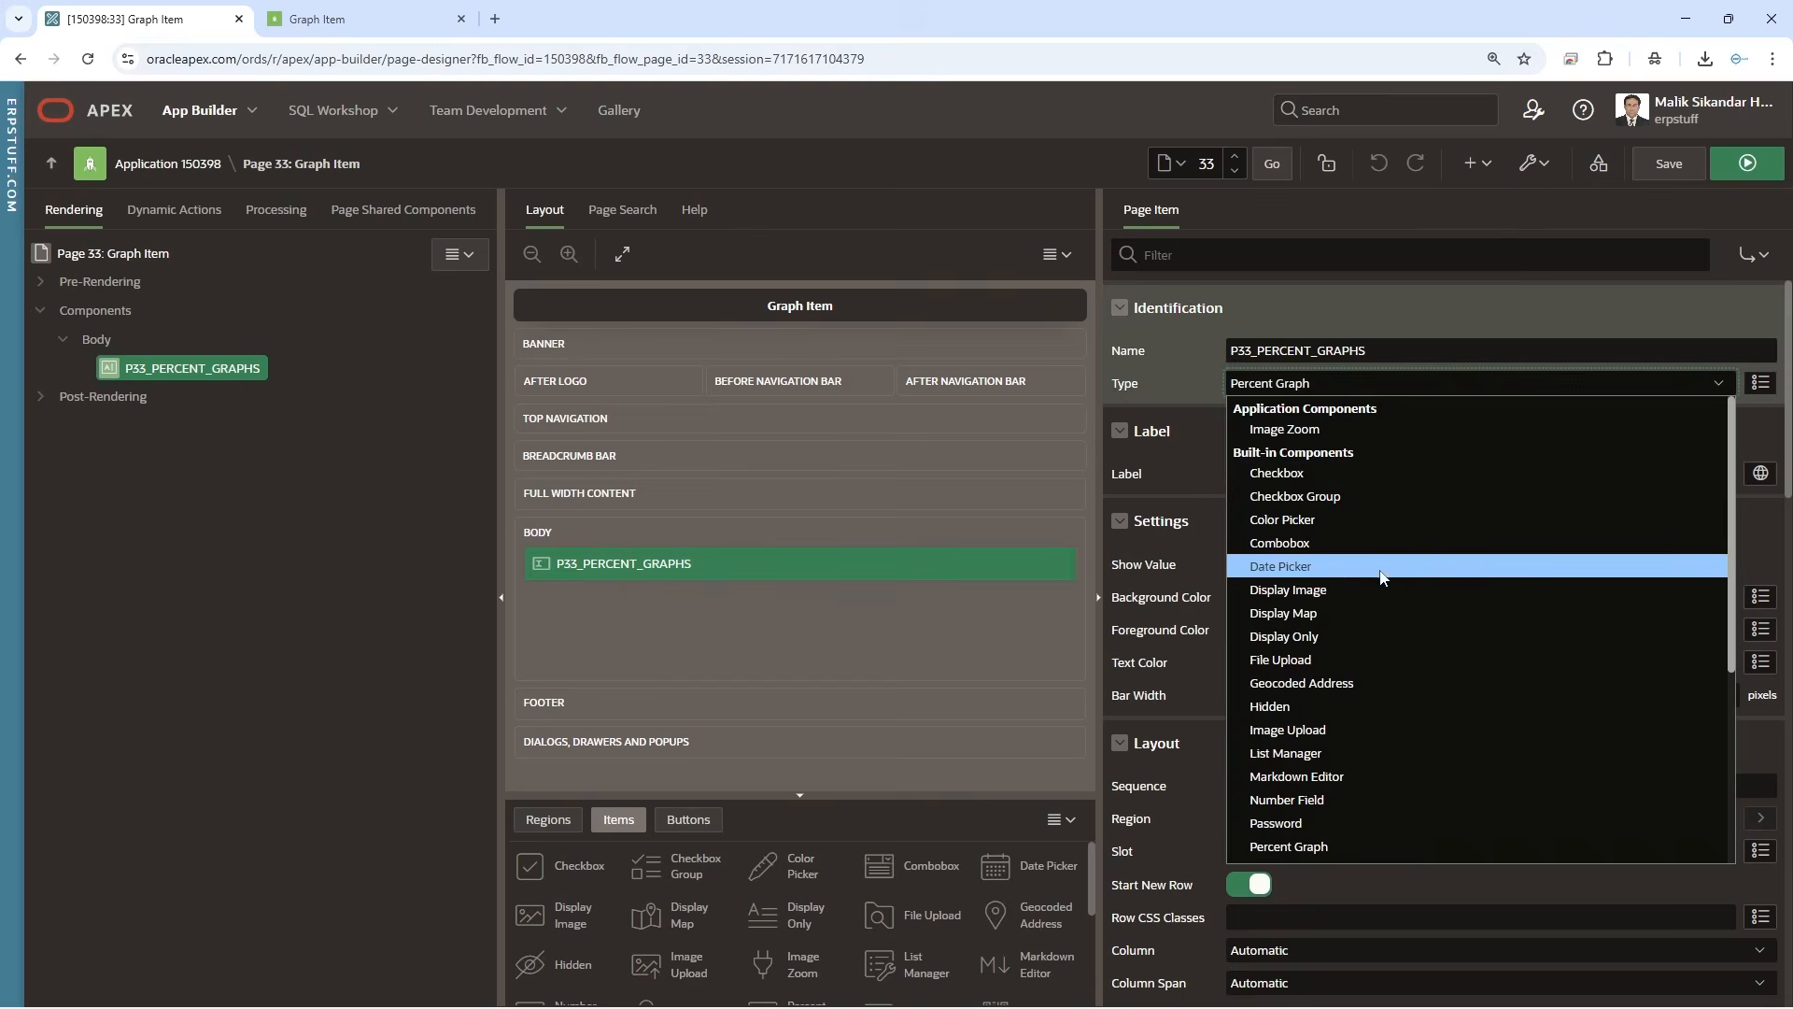
scroll(1376, 600, "down", 2)
scroll(1380, 605, "up", 2)
scroll(1379, 605, "down", 2)
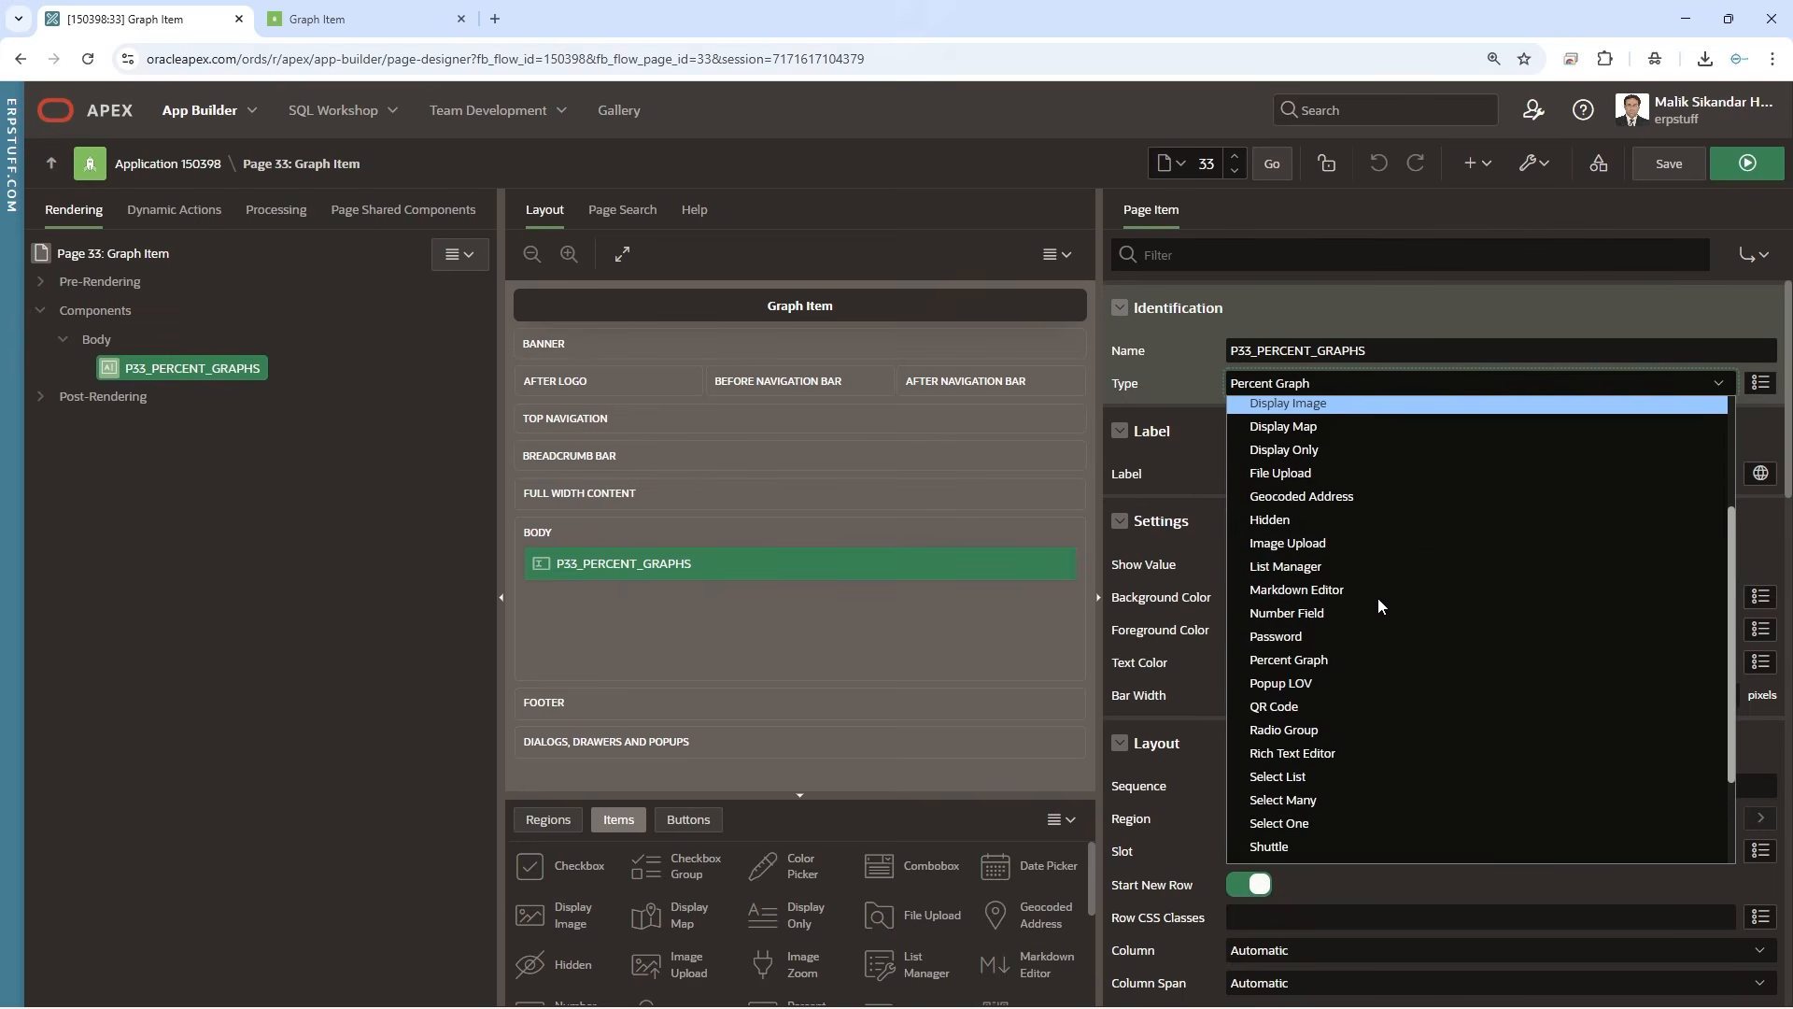
left_click(1323, 666)
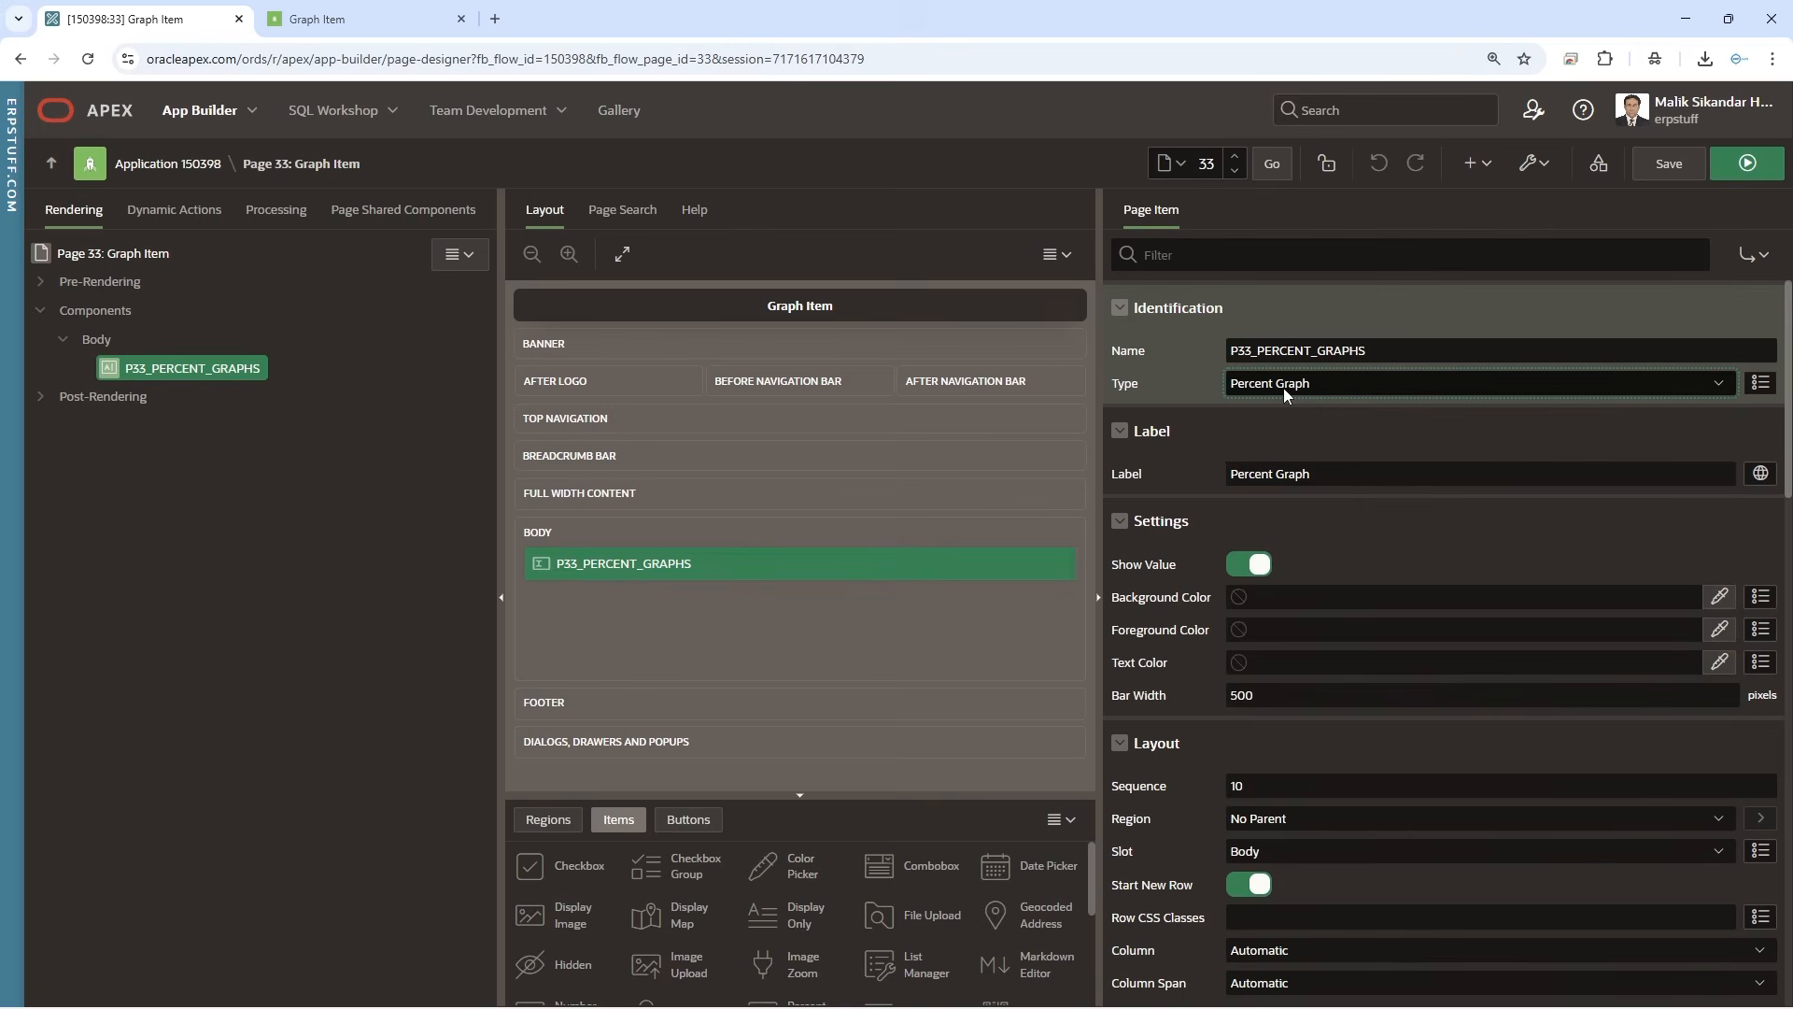
Clear the percent graph item's bar width, then save and run the page to check the bar
left_click_drag(1787, 377, 1787, 408)
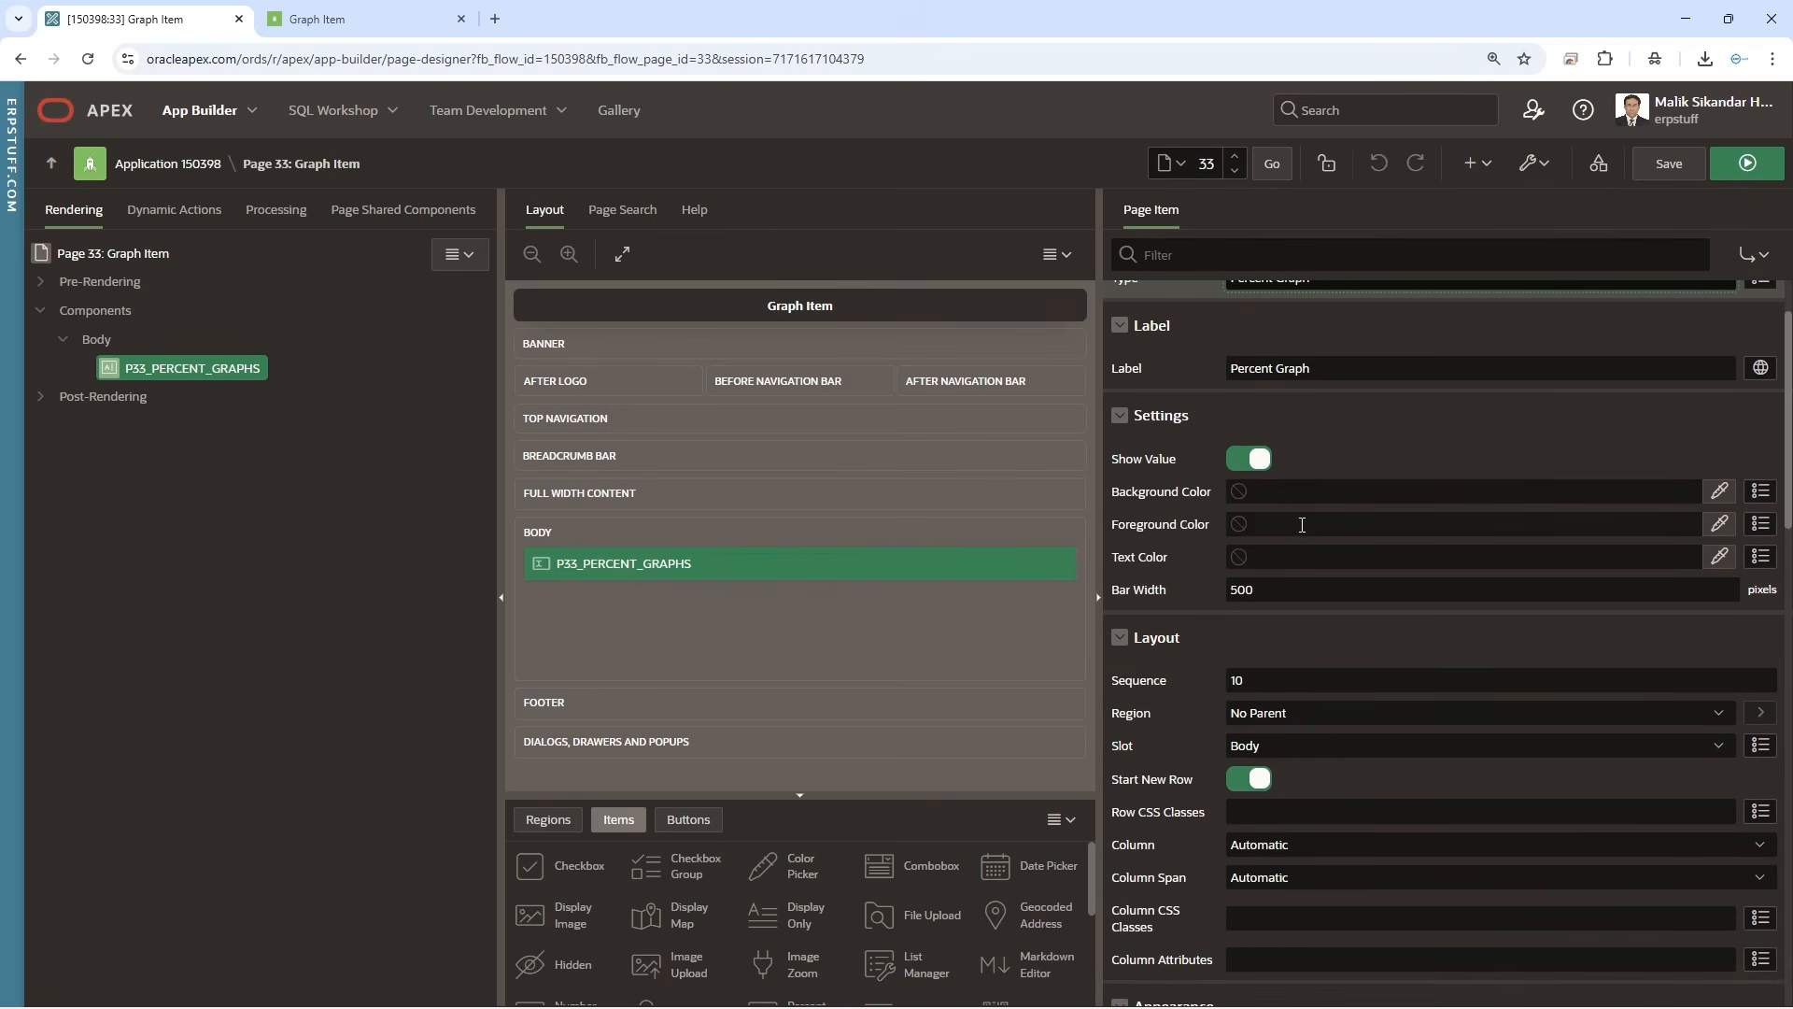
scroll(1302, 524, "up", 1)
scroll(1294, 521, "down", 1)
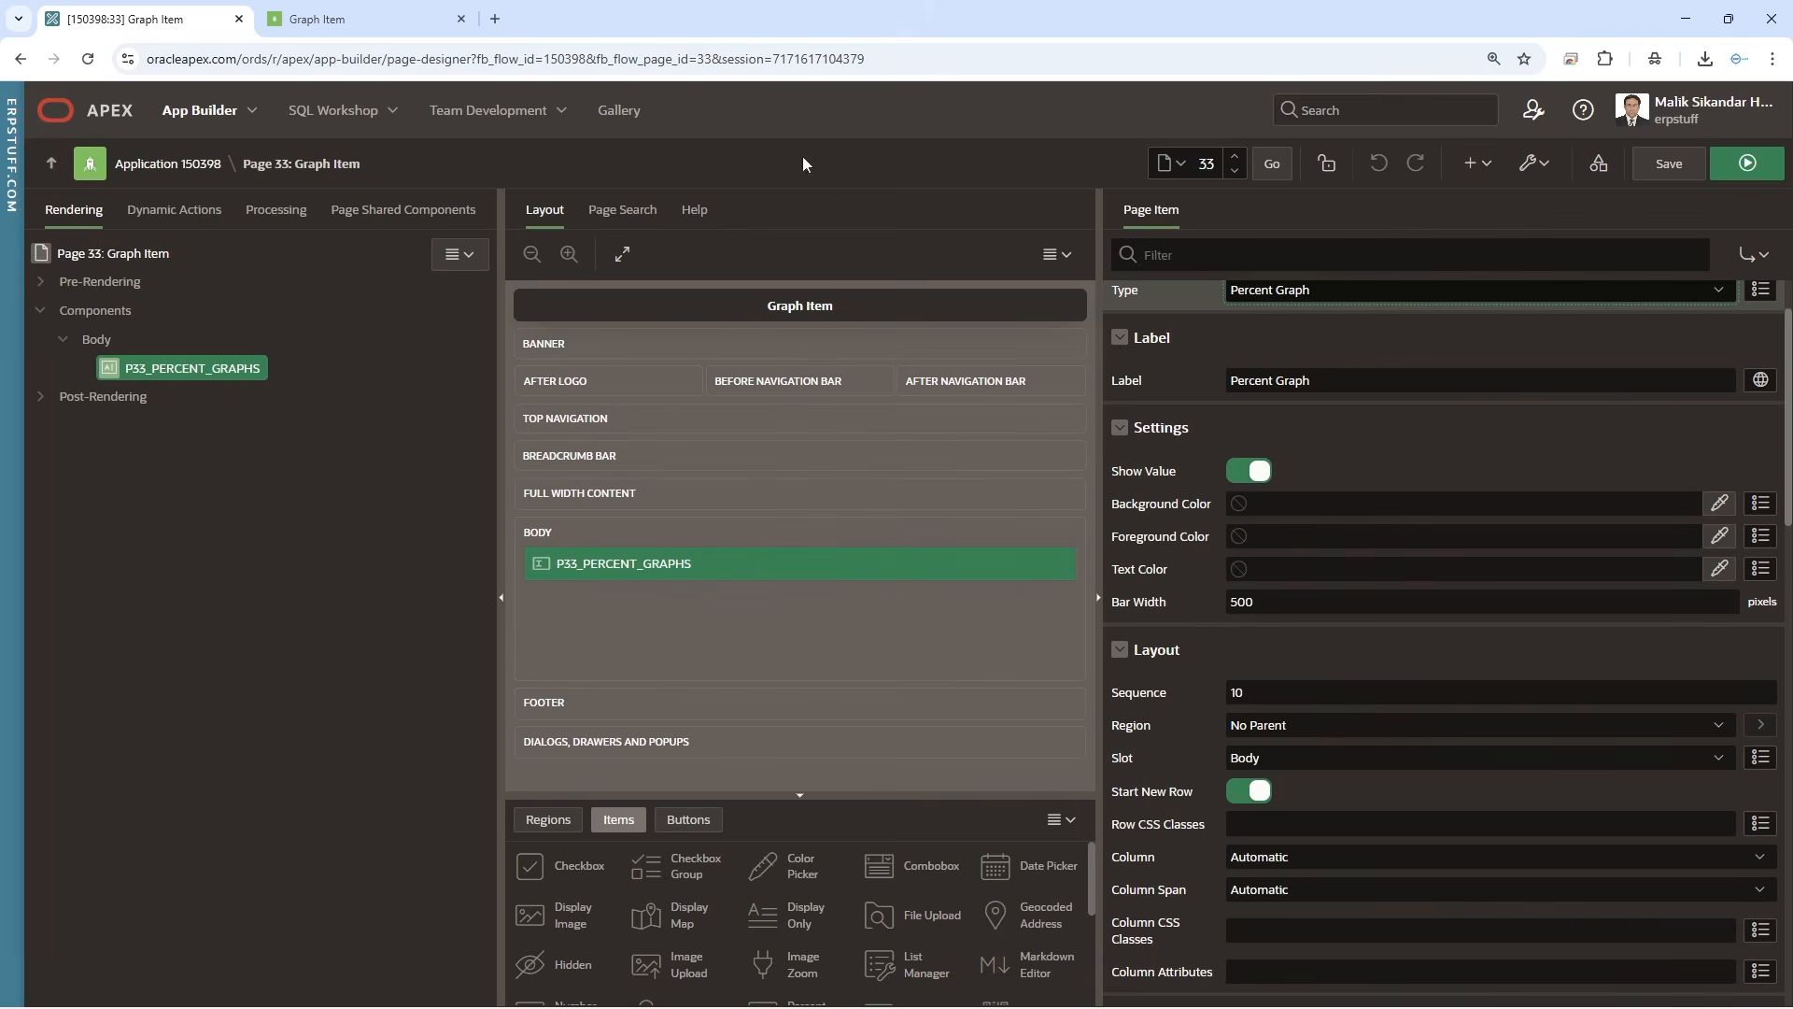
left_click(1158, 609)
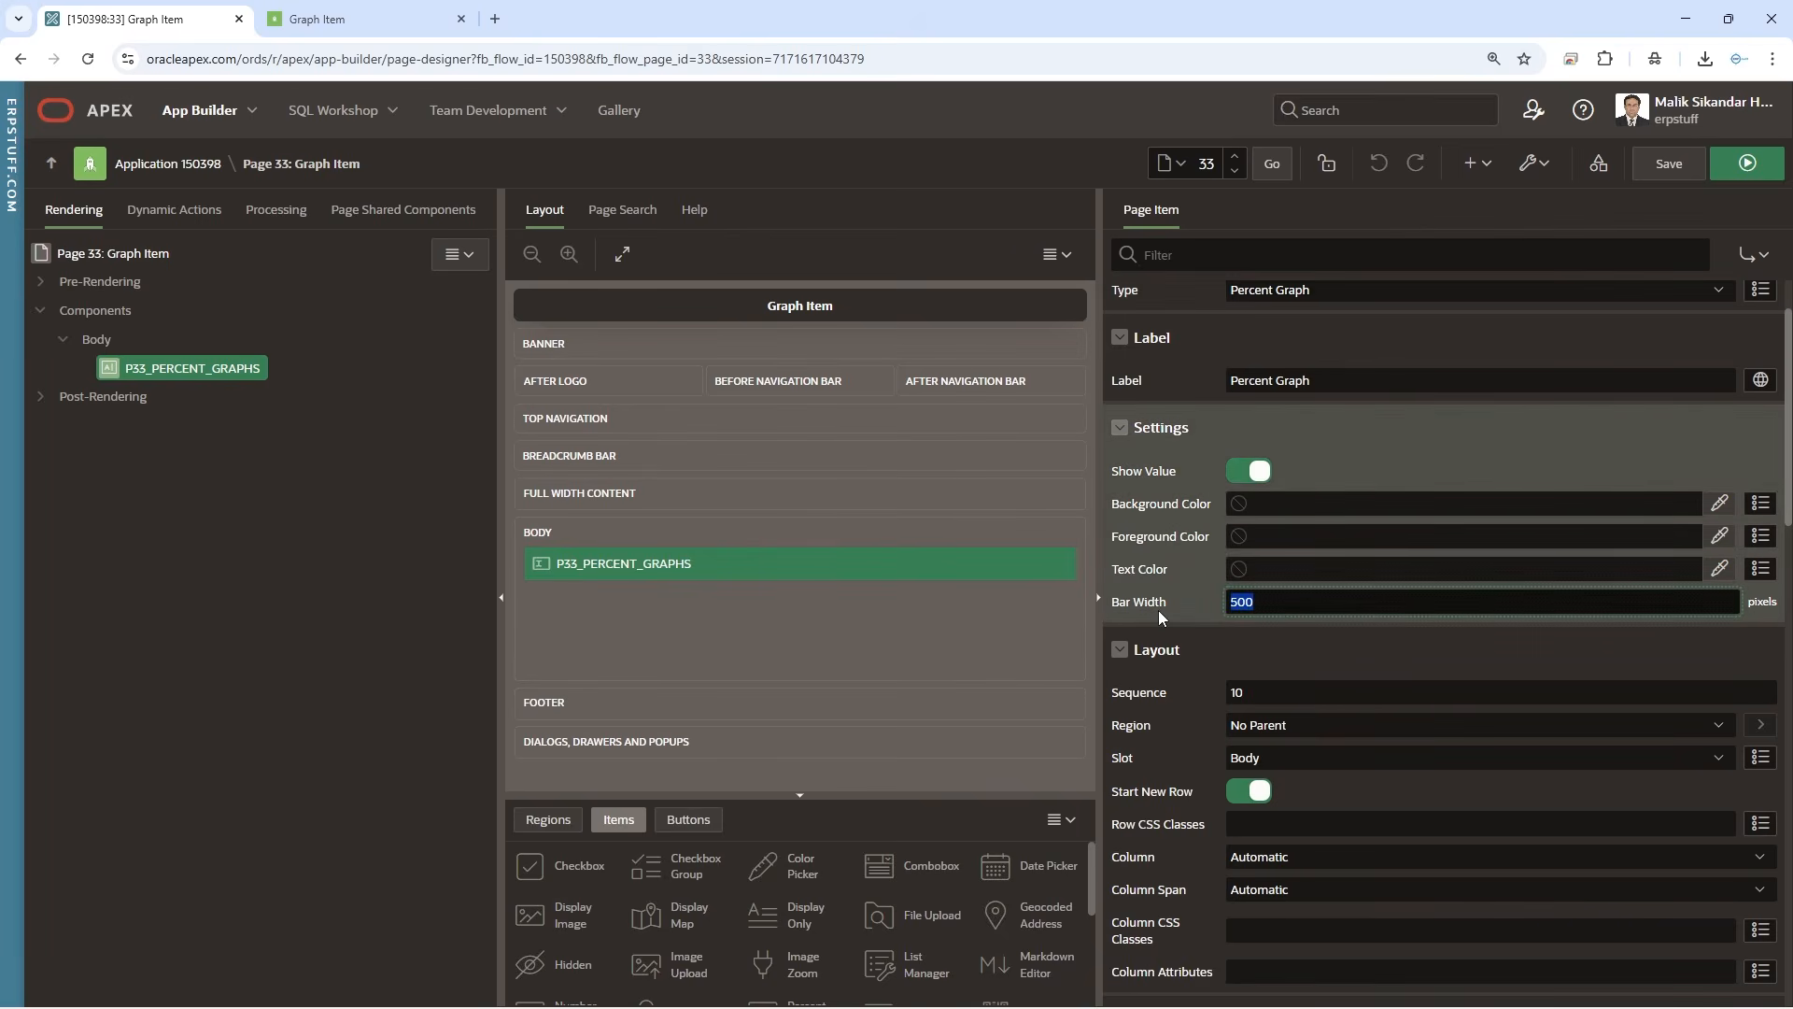
key("BackSpace")
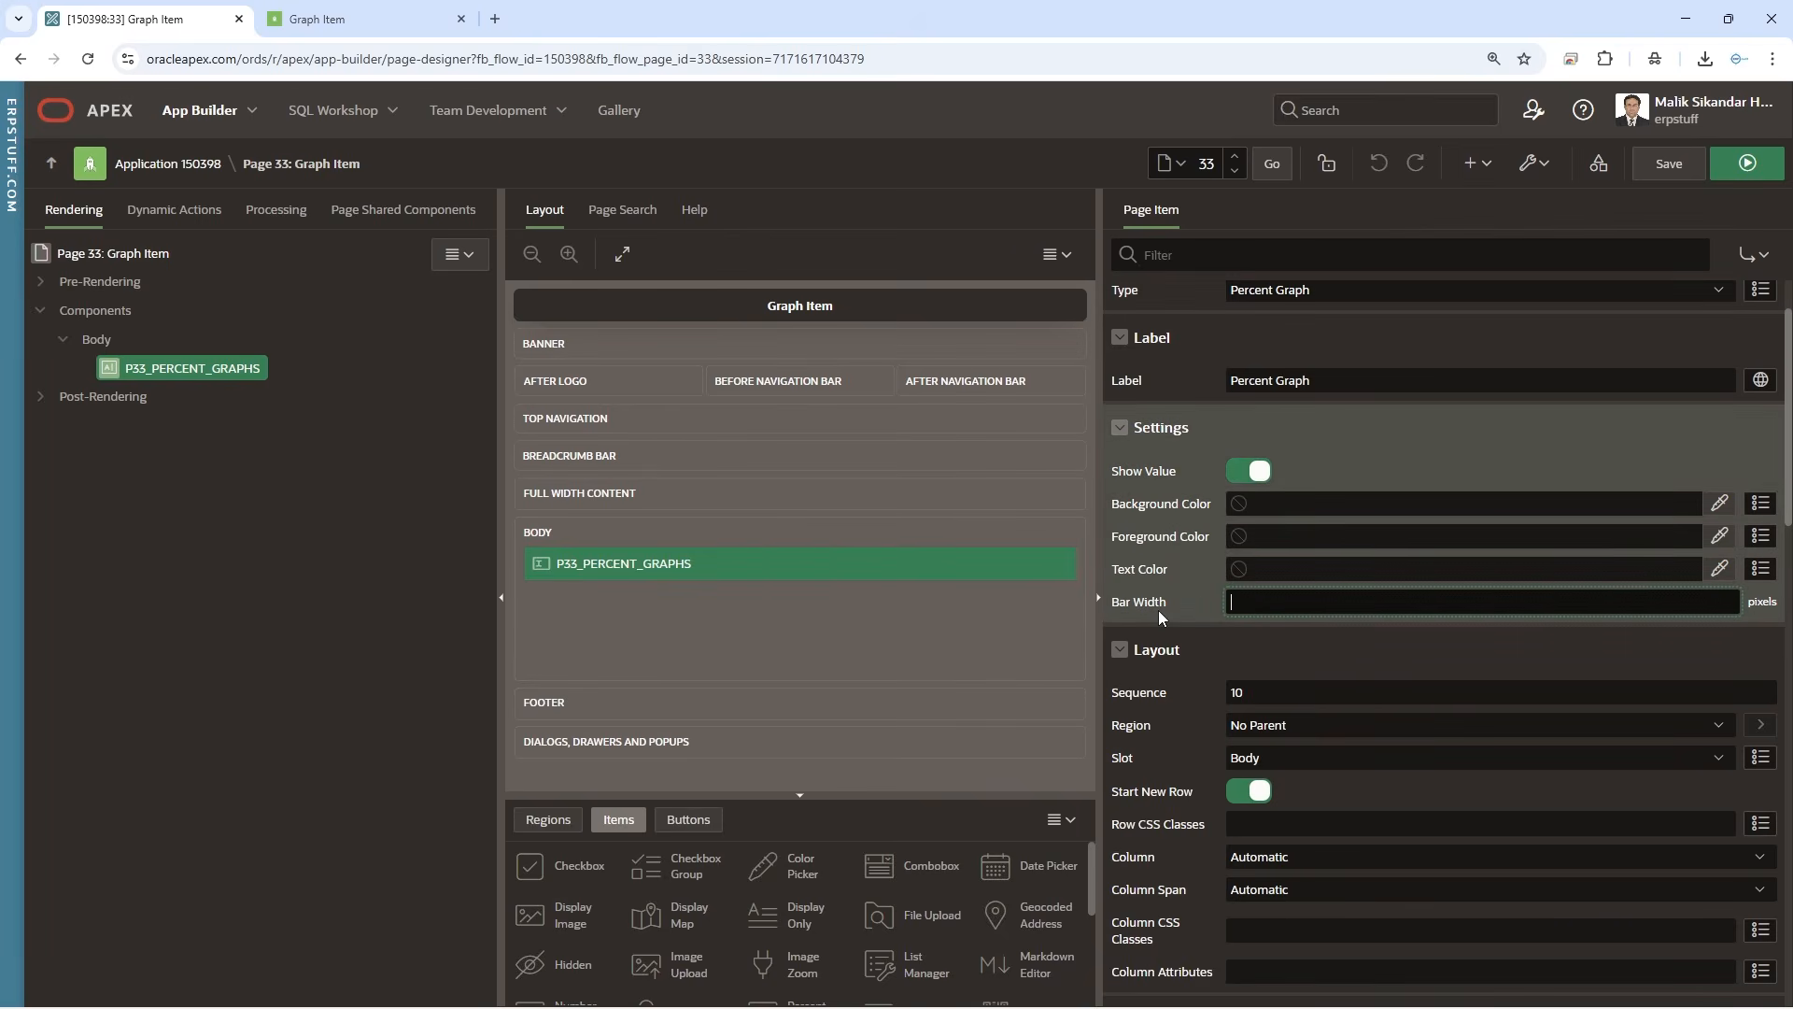
left_click(1721, 177)
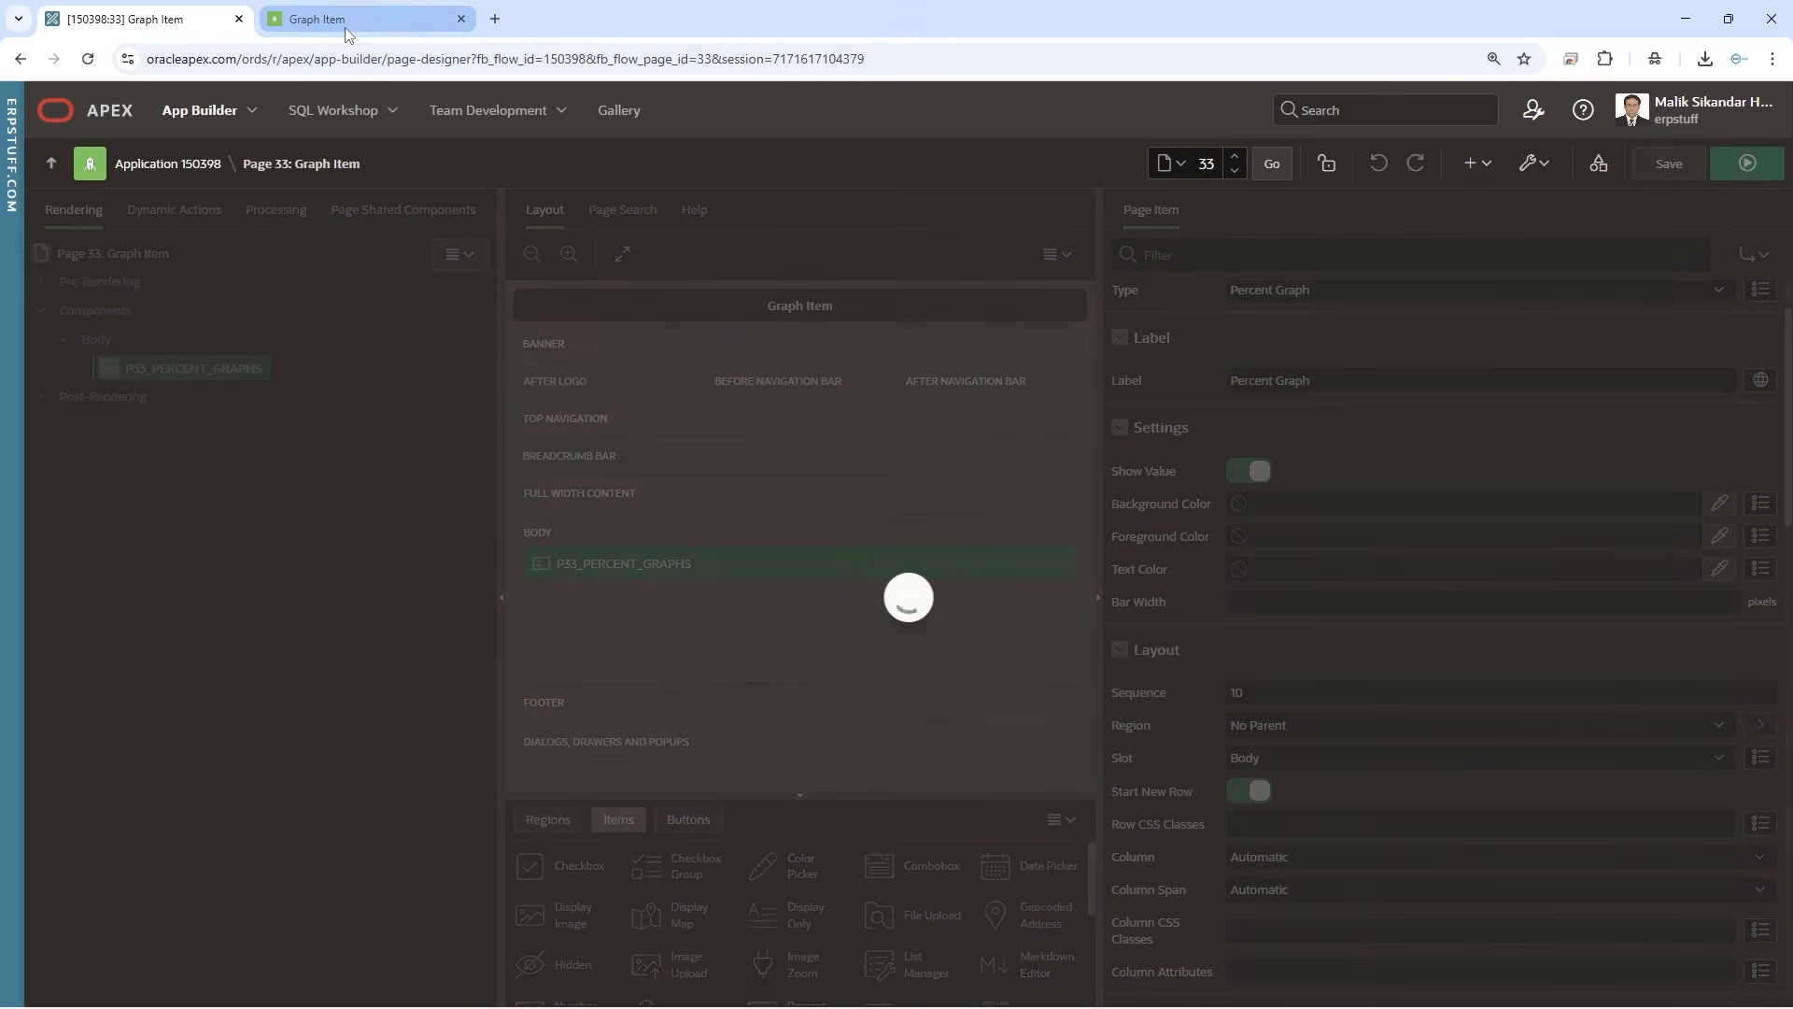
left_click(345, 21)
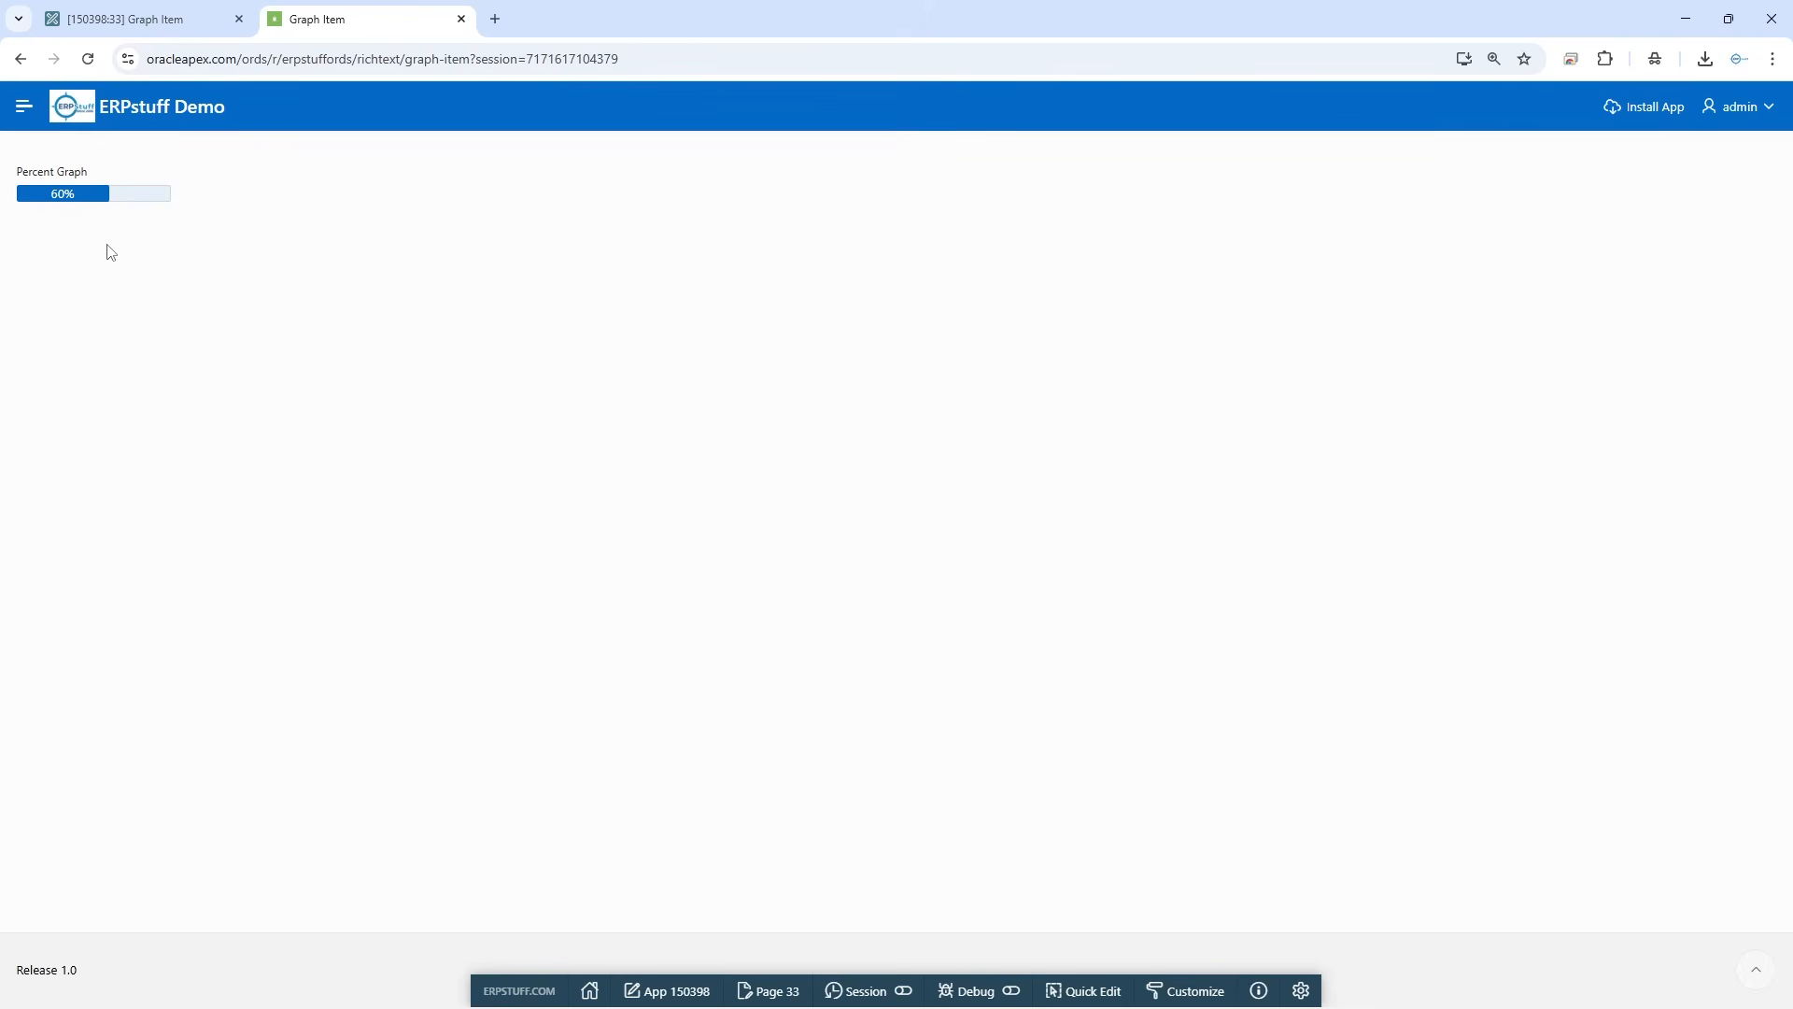
Return to the page designer and delete the SQL query that supplies the percent graph item's default value
left_click(147, 21)
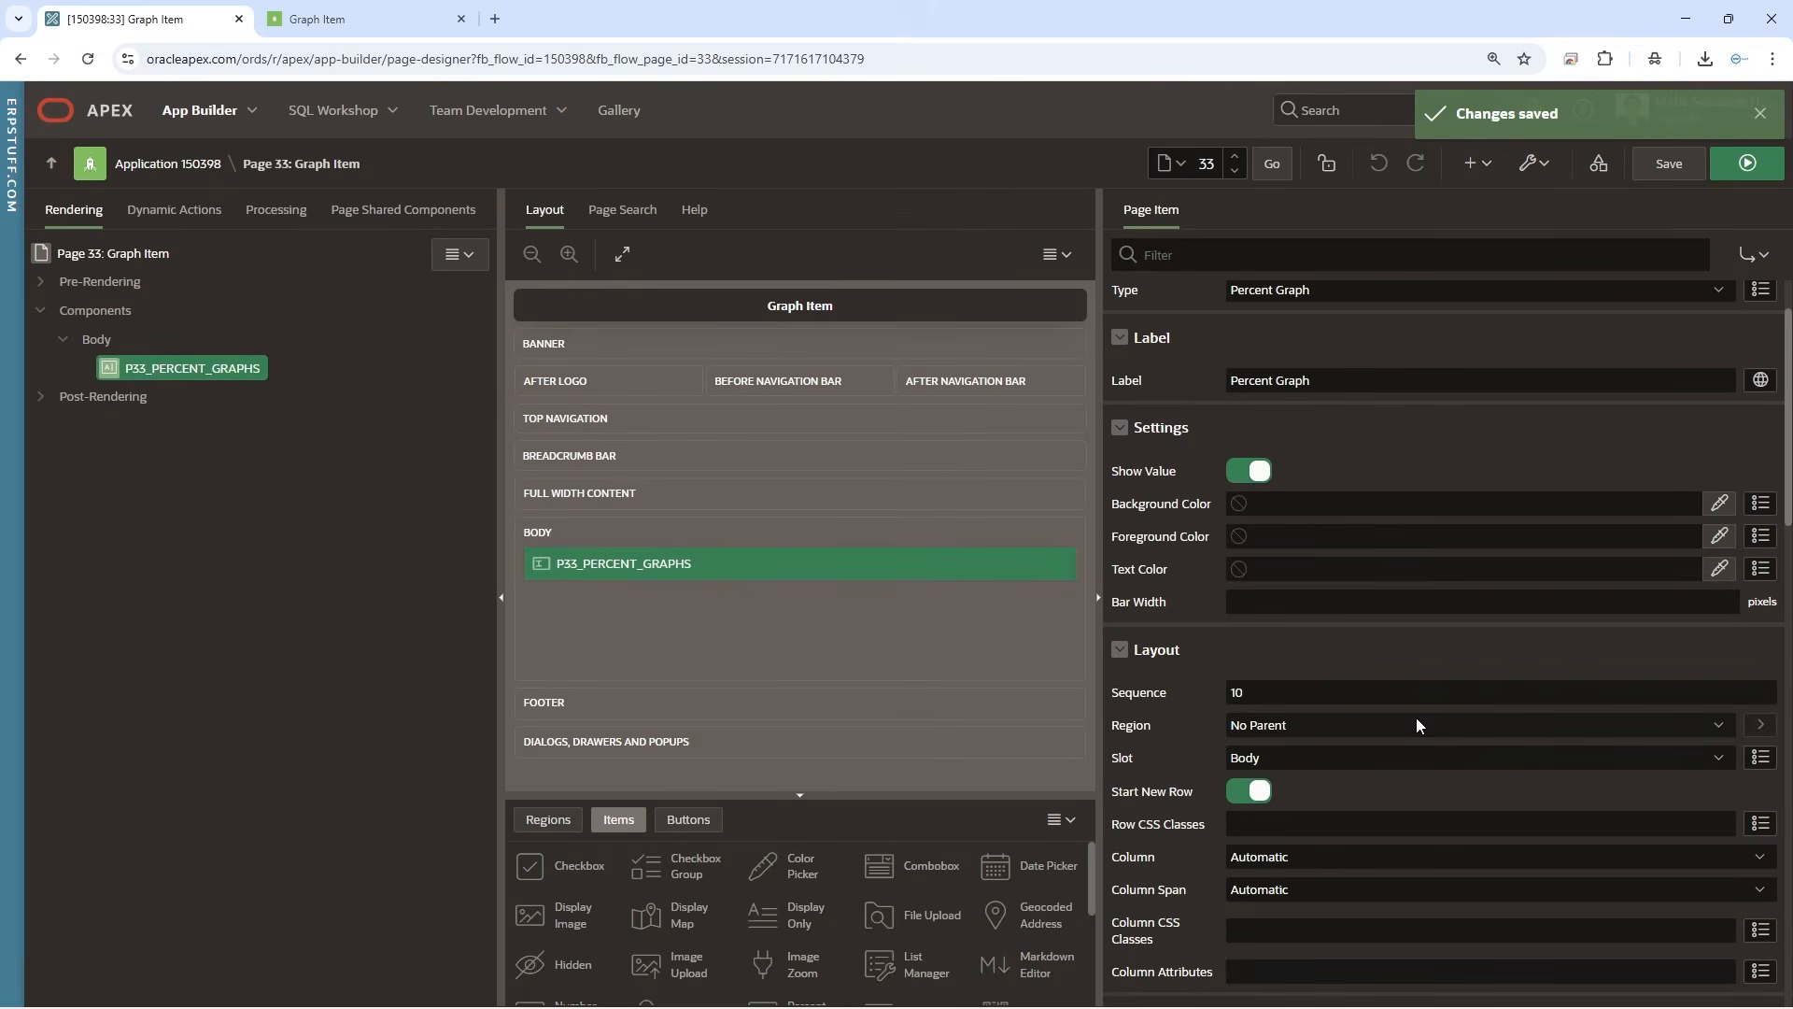
scroll(1416, 724, "down", 3)
scroll(1417, 720, "down", 5)
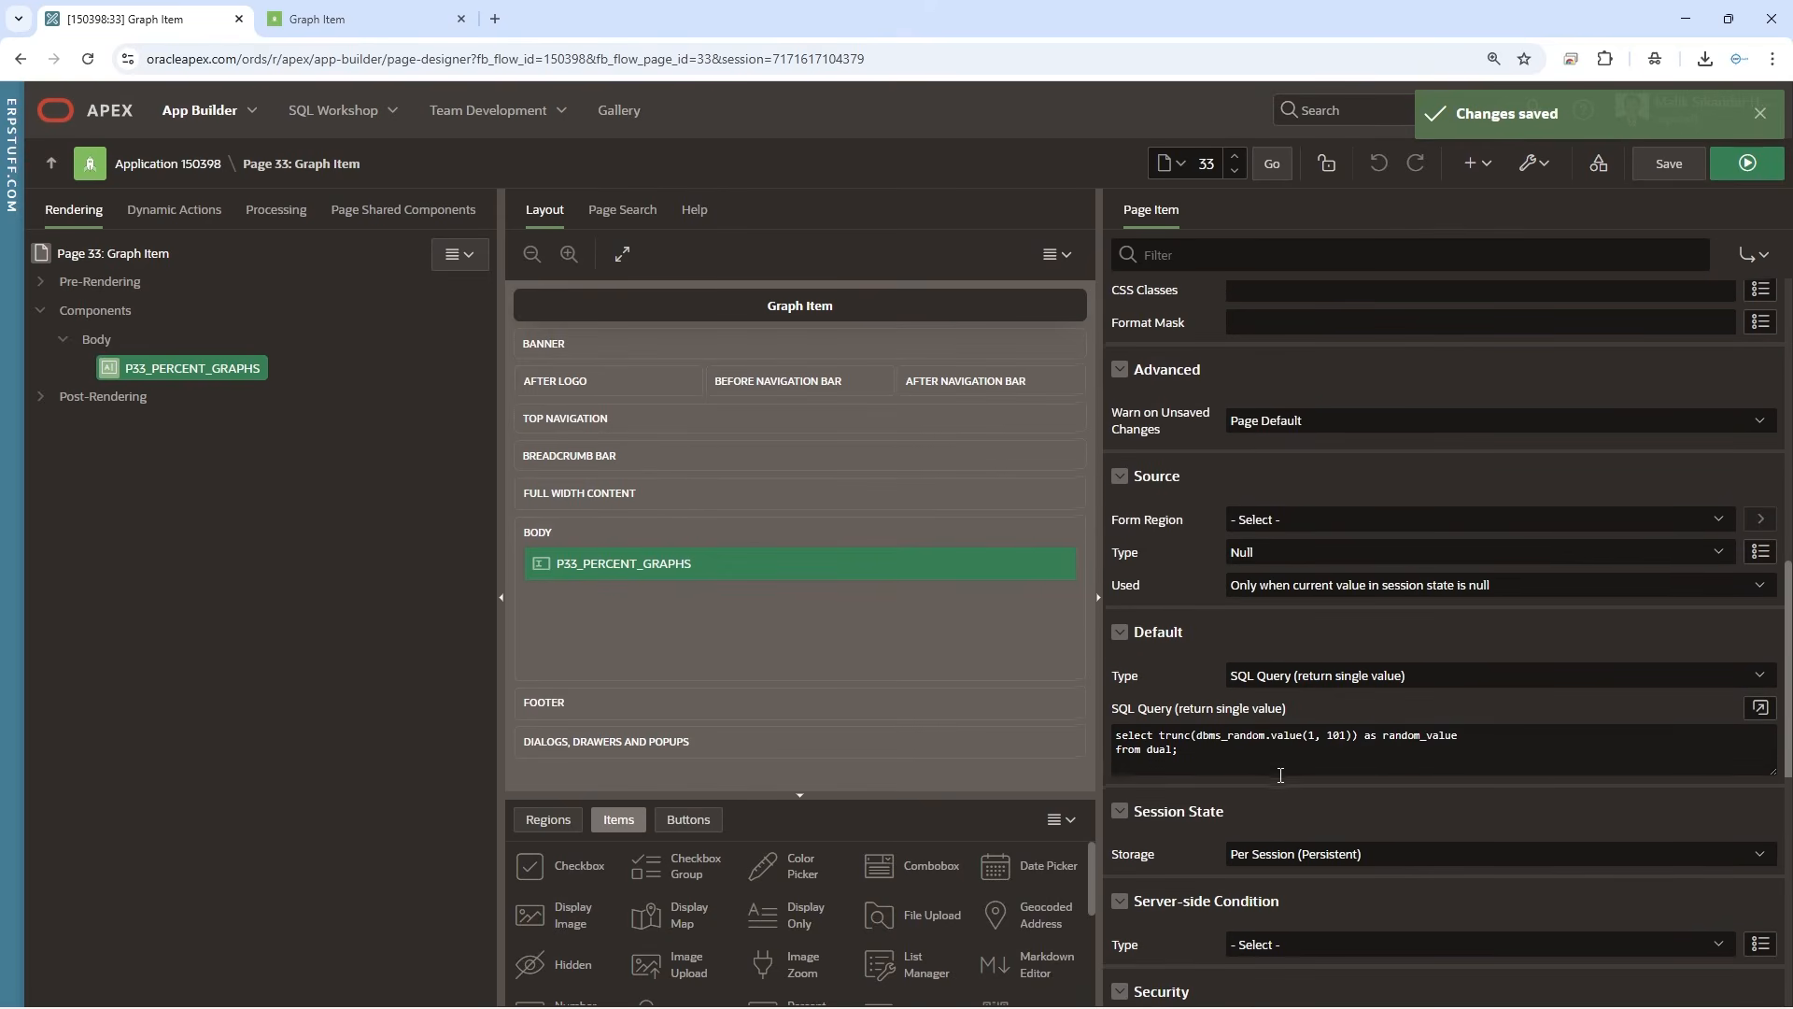
scroll(1280, 775, "down", 1)
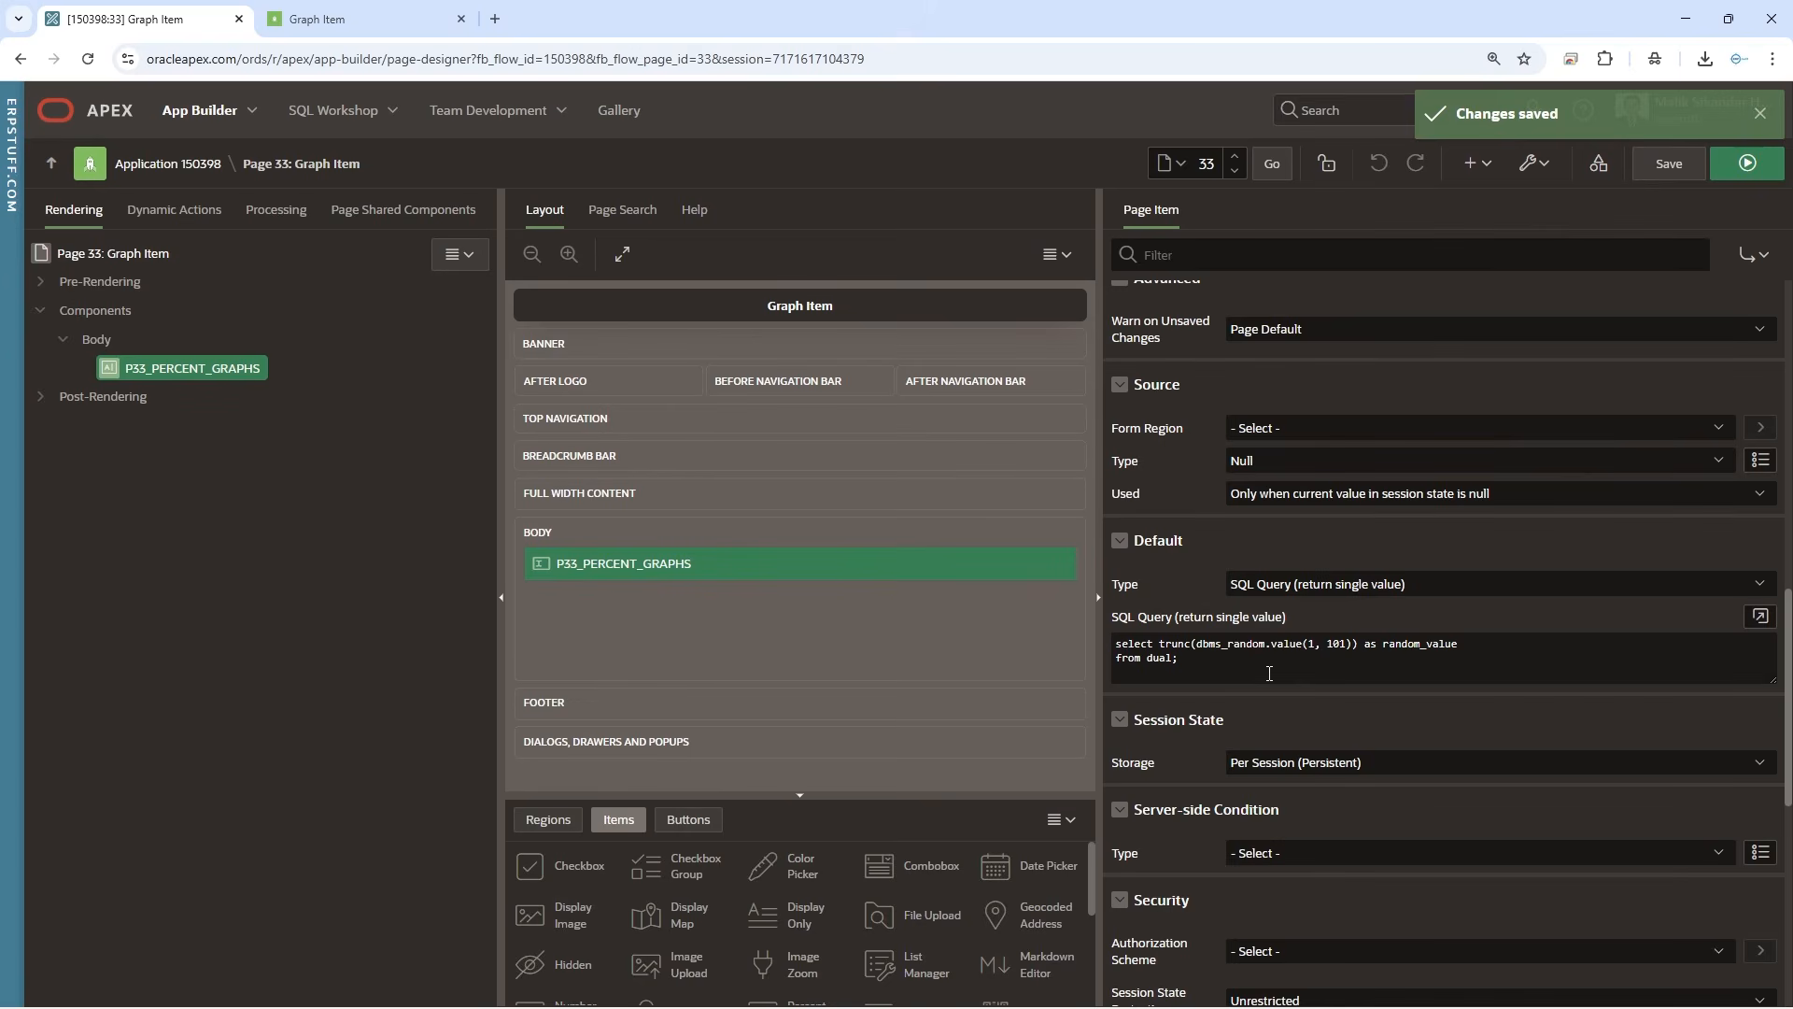
left_click(1270, 672)
key("ctrl+a")
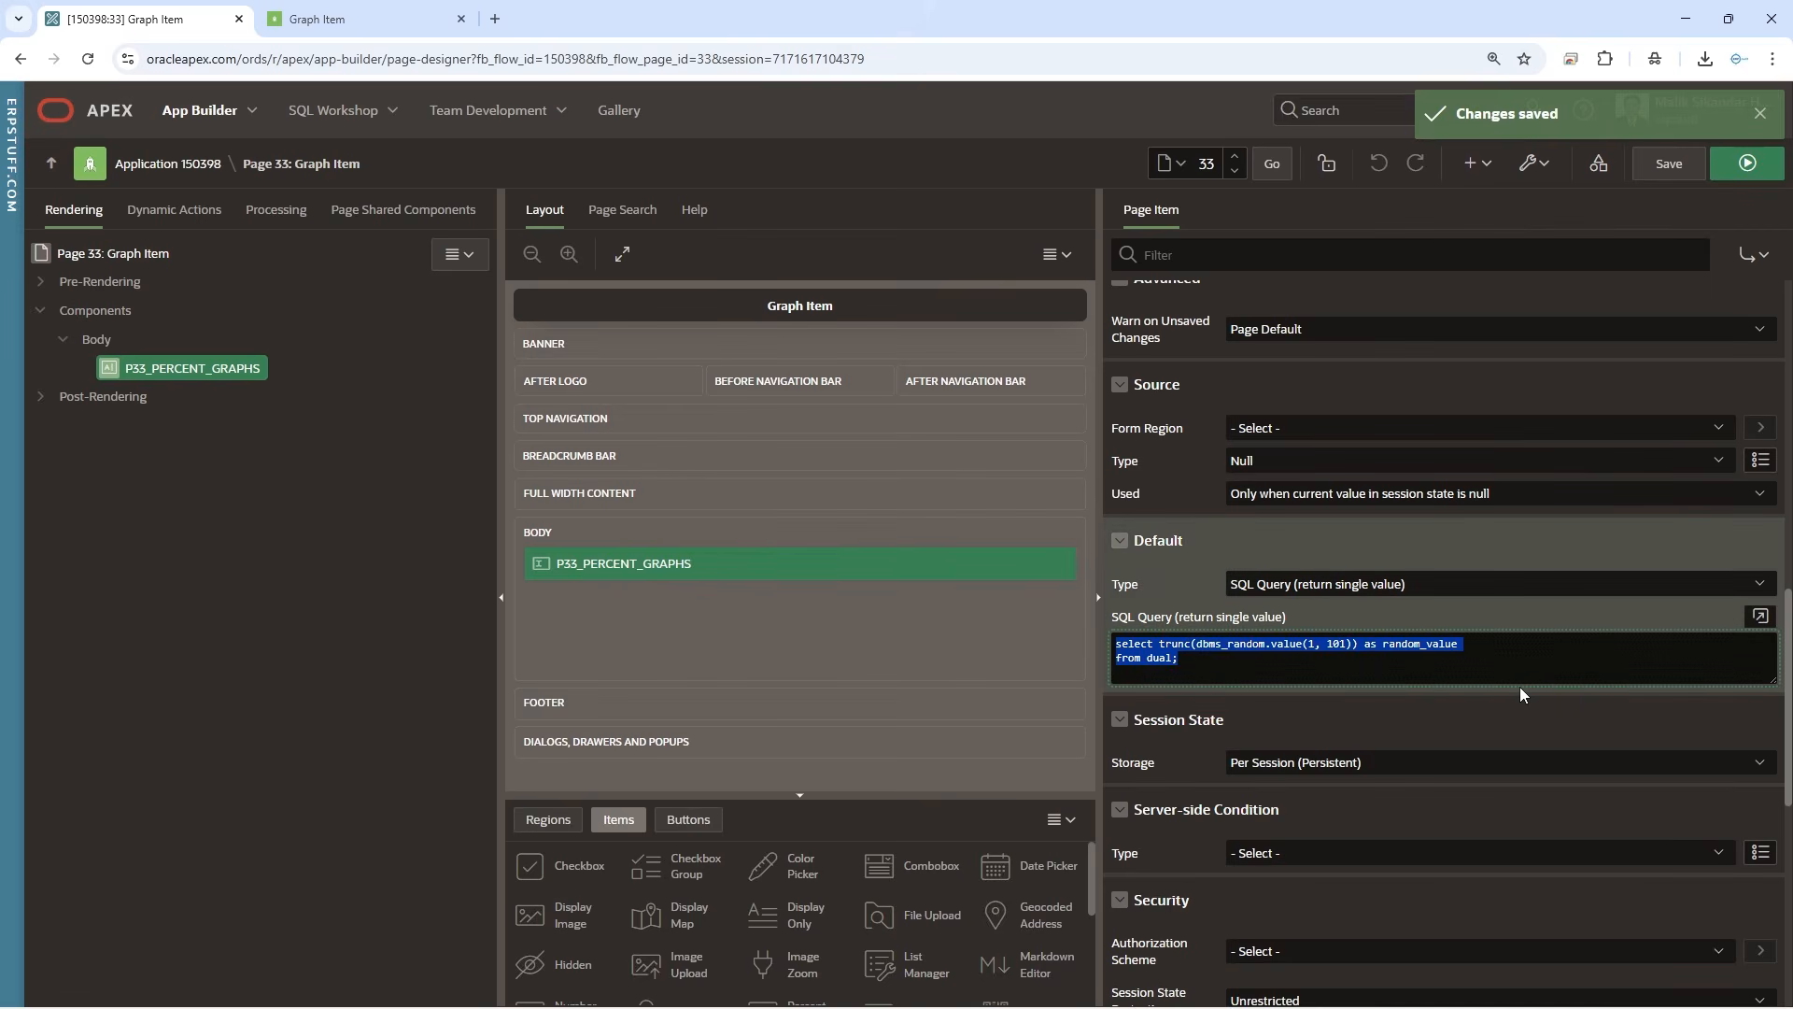
key("Delete")
Set the item's default to a static value of 95, save the page and reload the running page
left_click(1360, 583)
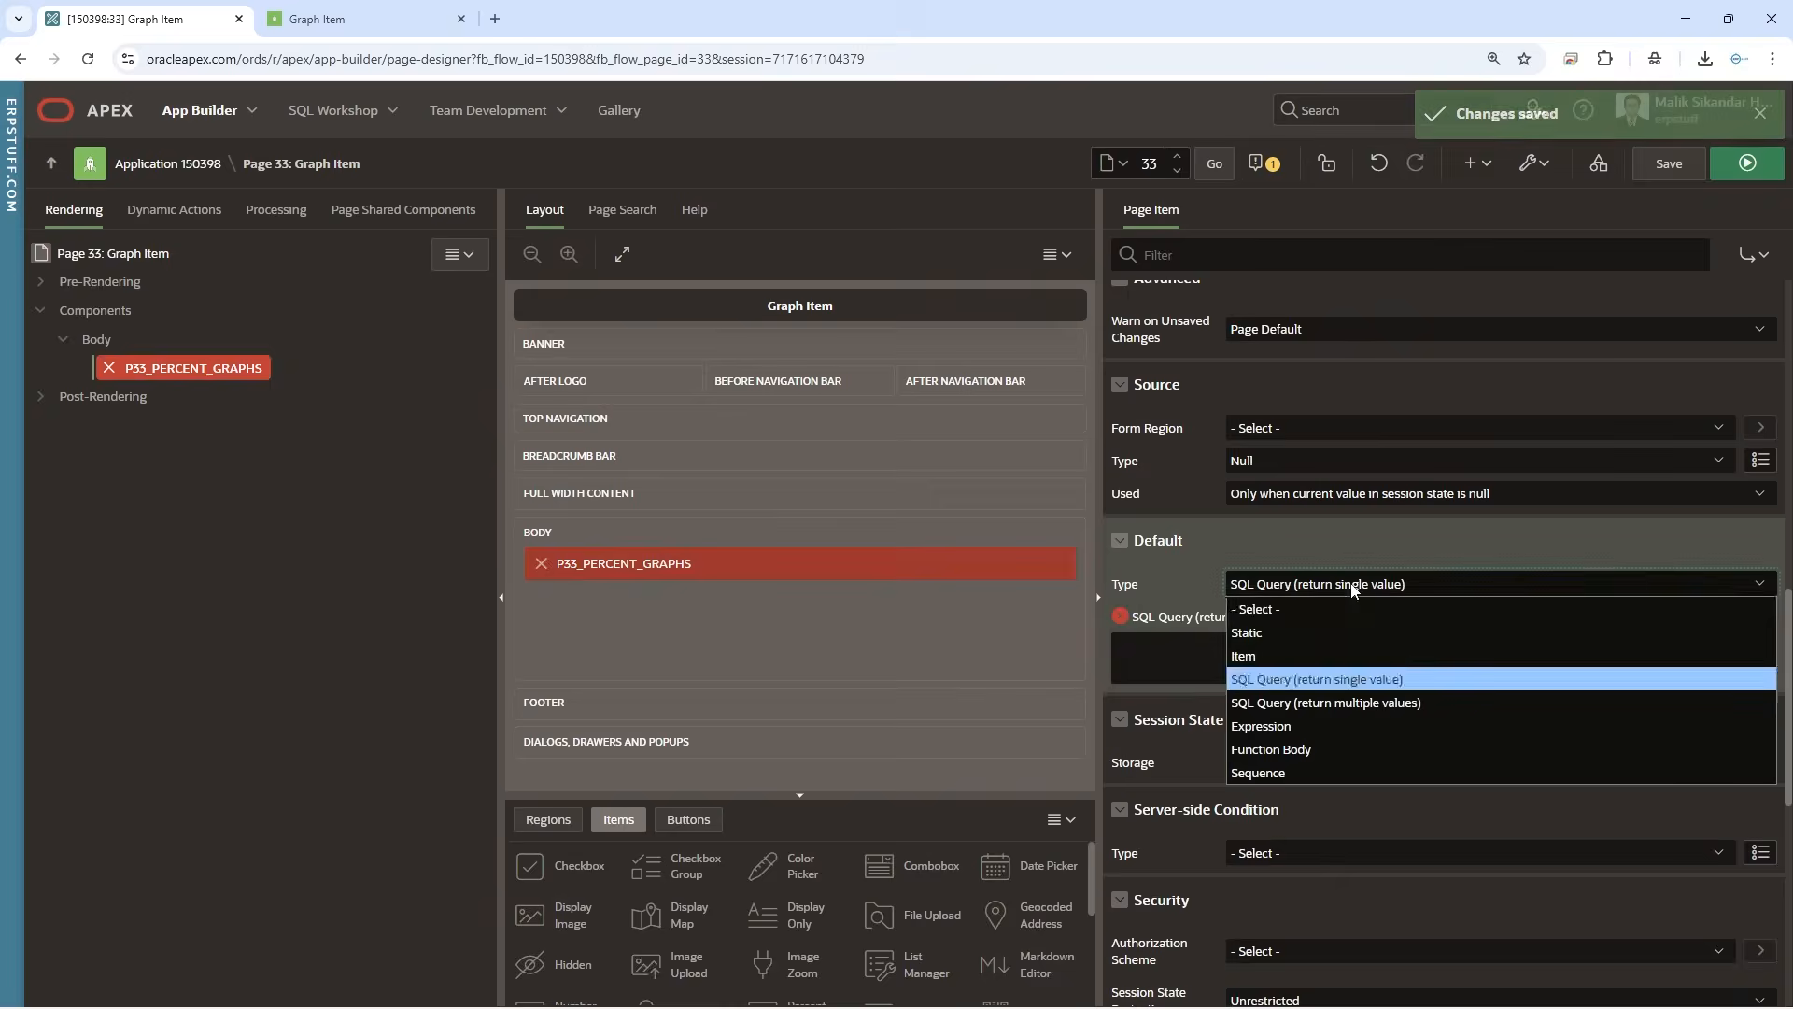
left_click(1298, 634)
left_click(1267, 671)
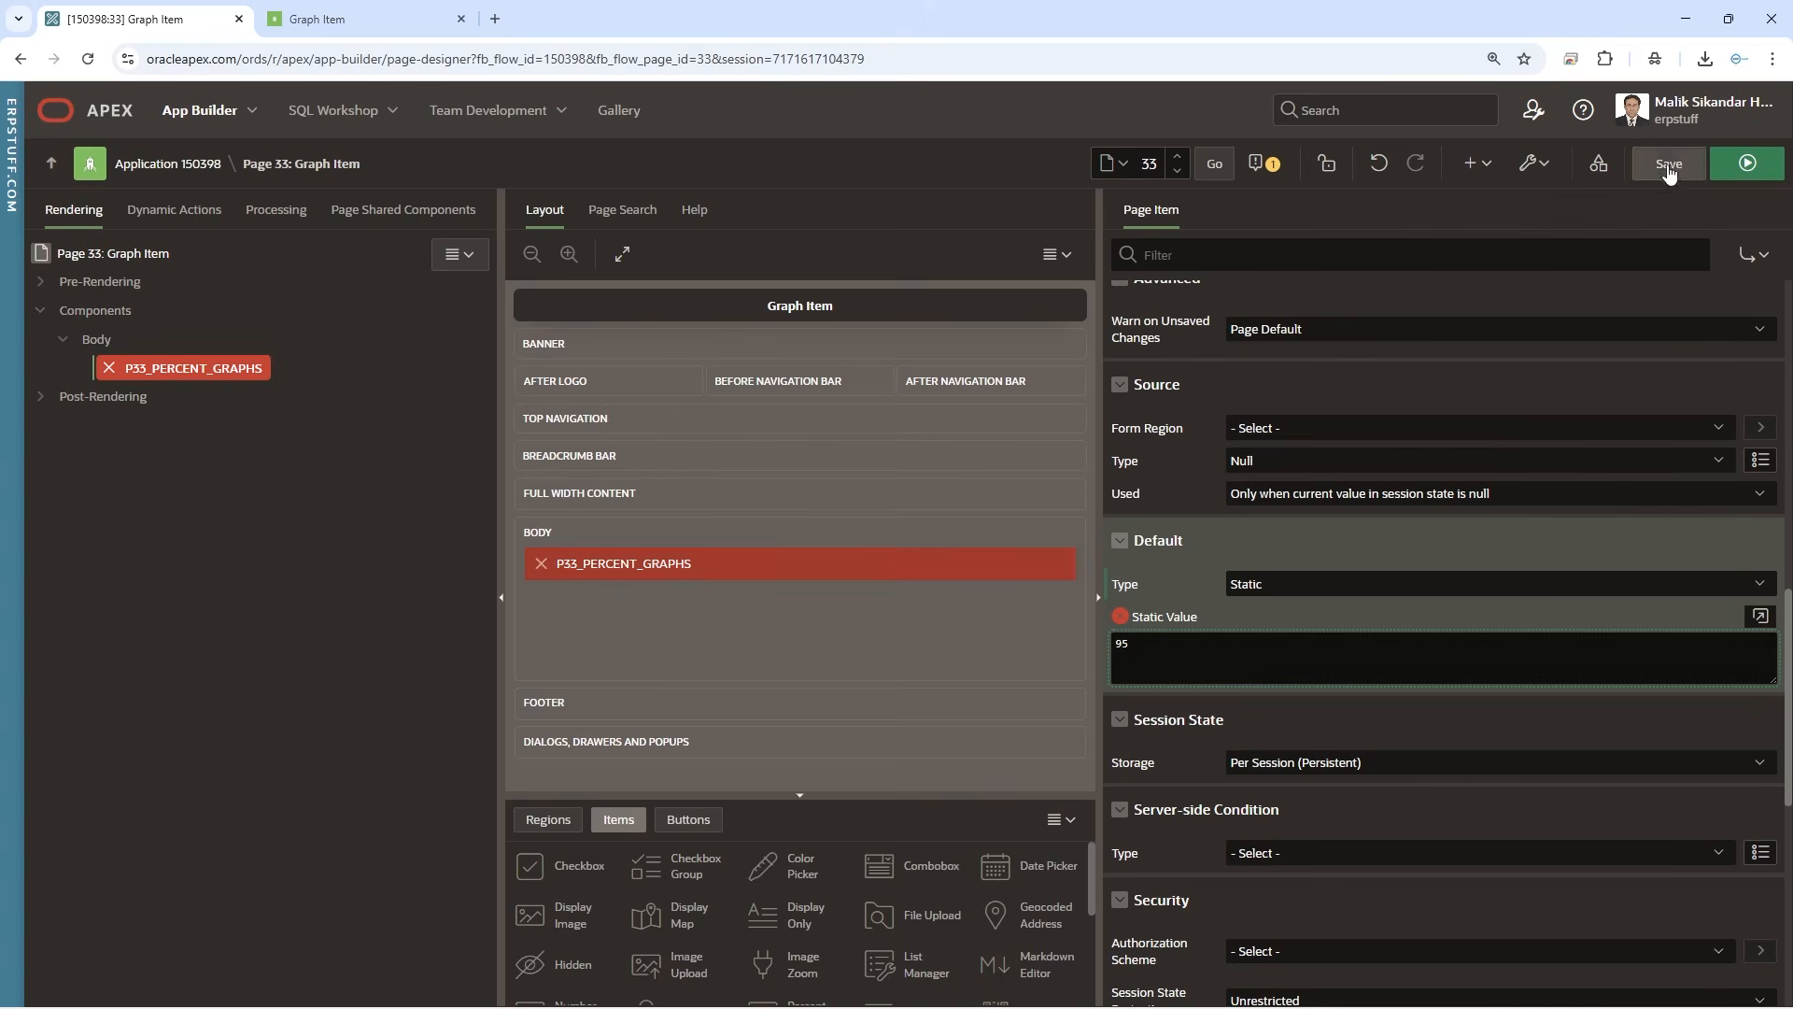
left_click(1668, 163)
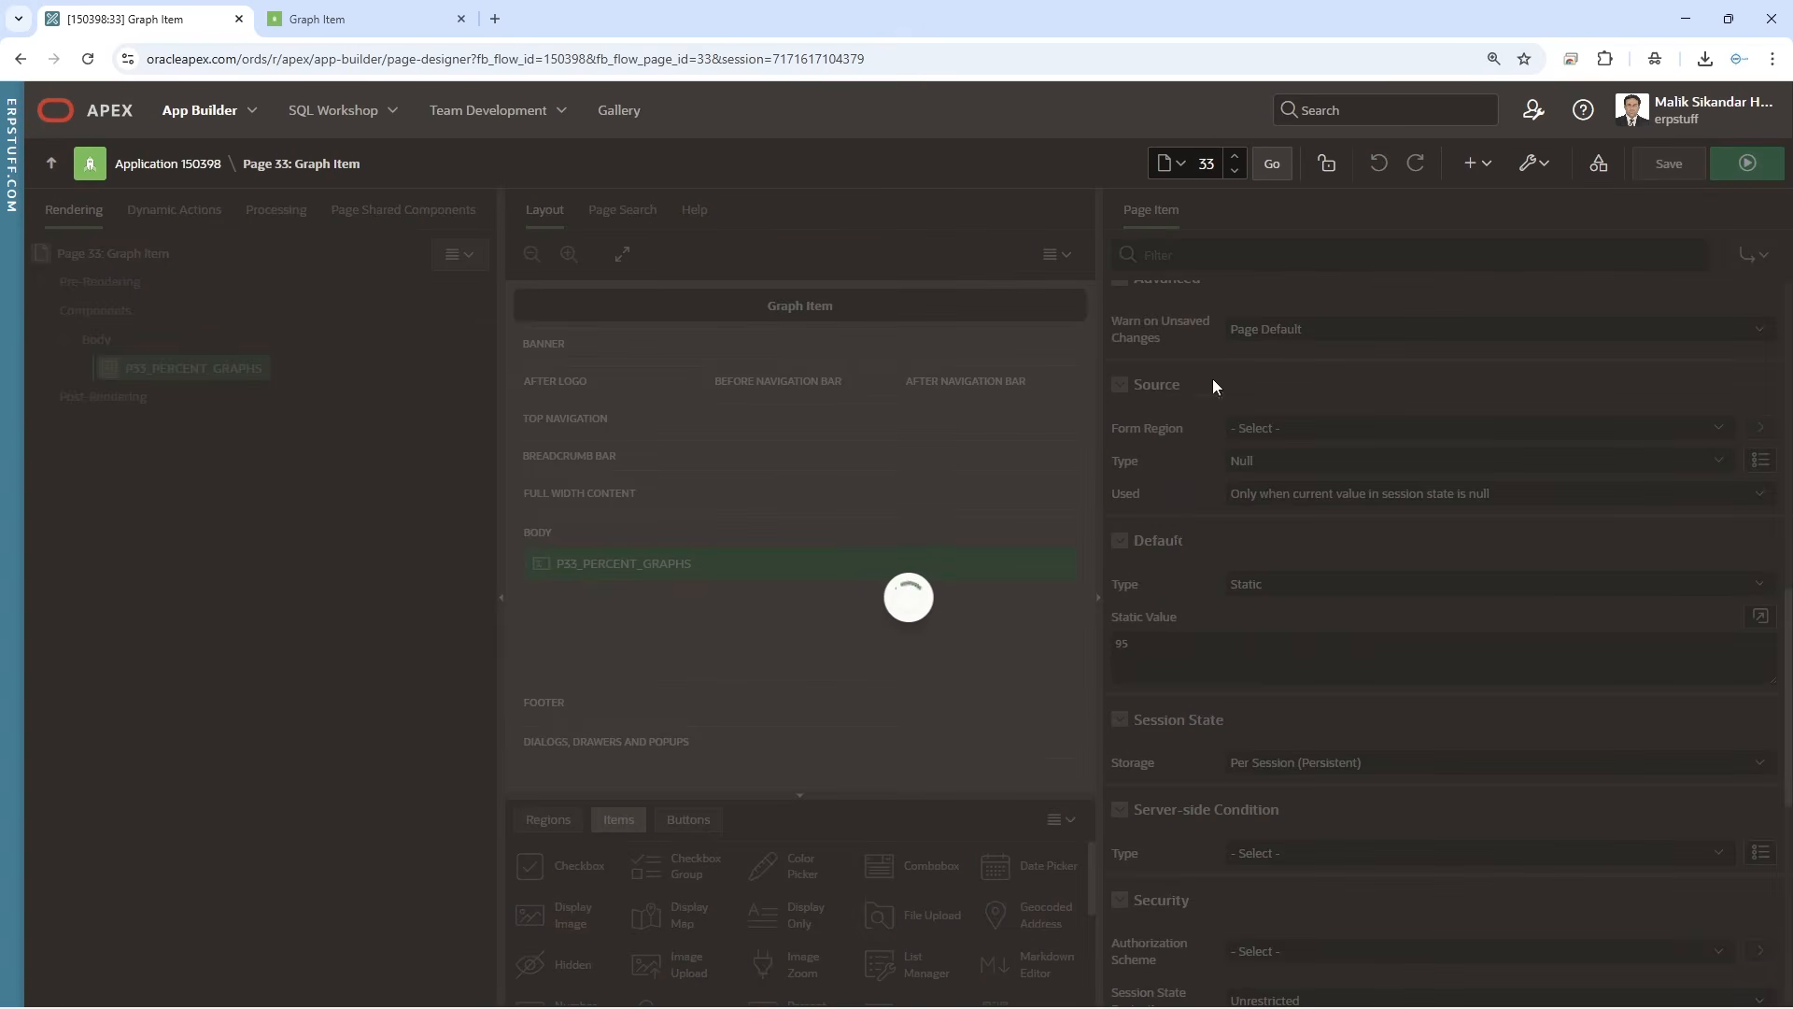
left_click(349, 18)
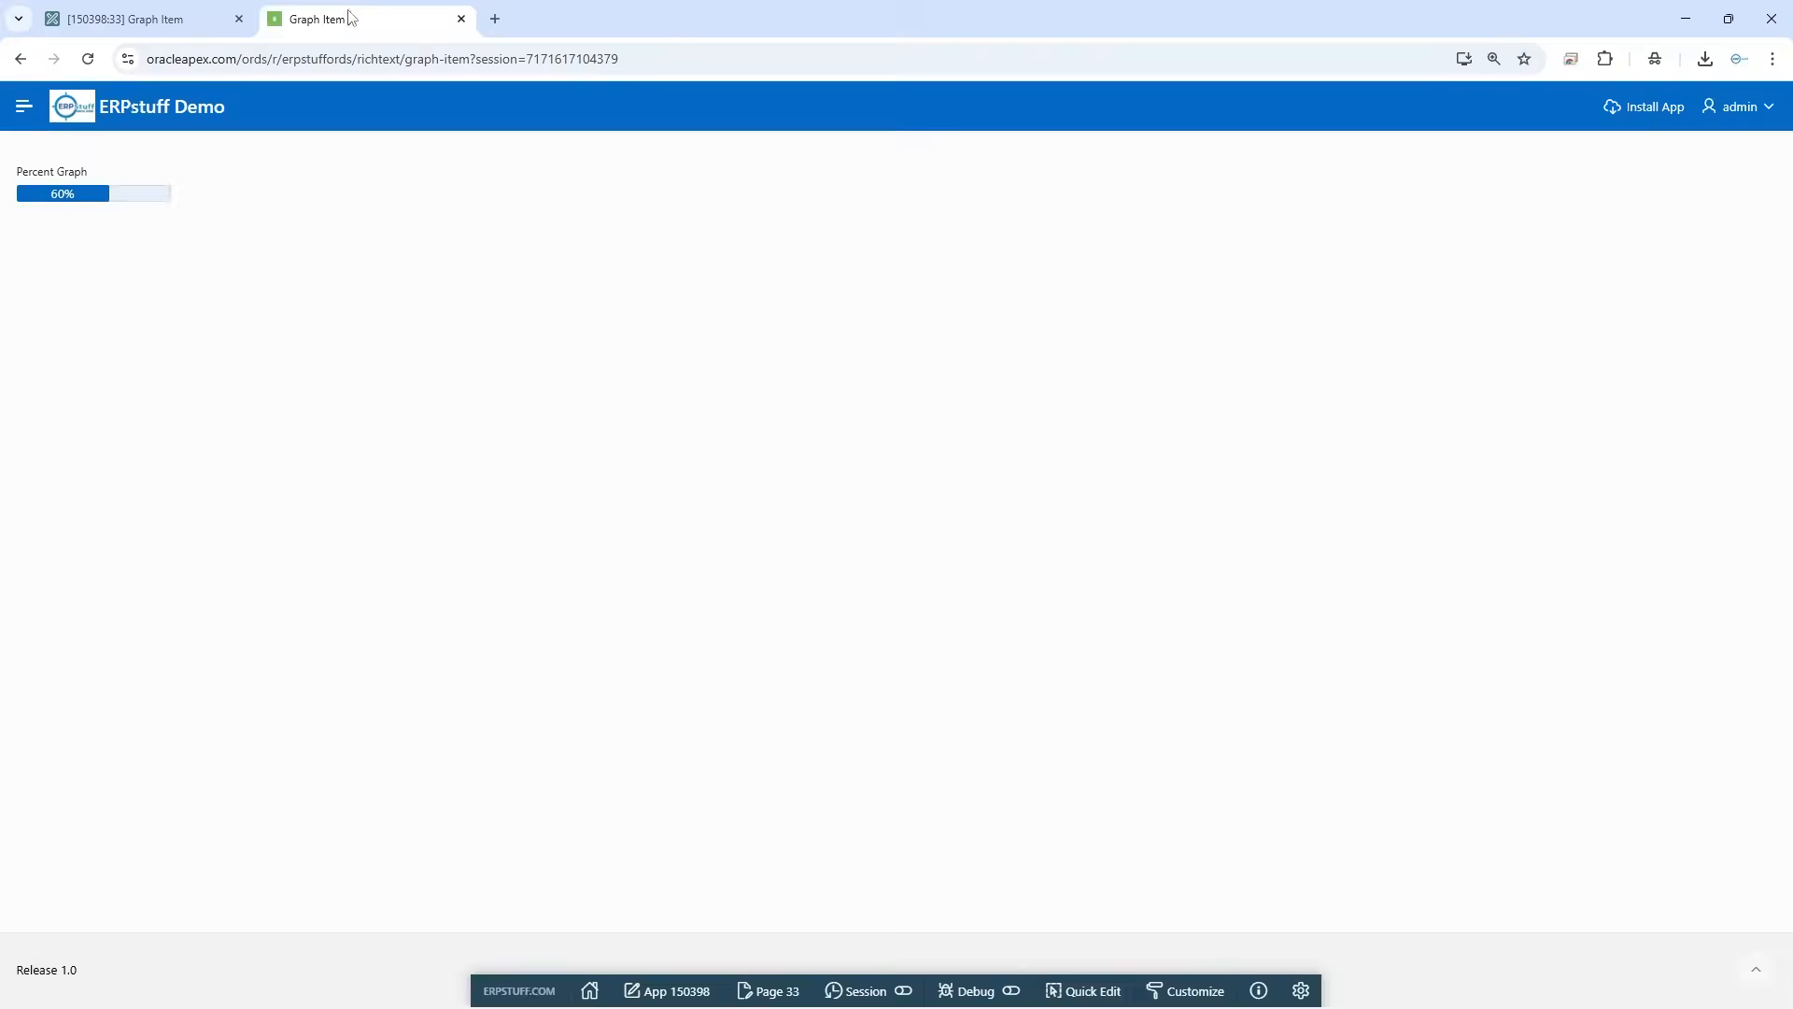
left_click(88, 59)
Set the percent graph's foreground color to #FF3B30 in the page designer, save, and reload the running page
left_click(201, 19)
scroll(1366, 547, "up", 10)
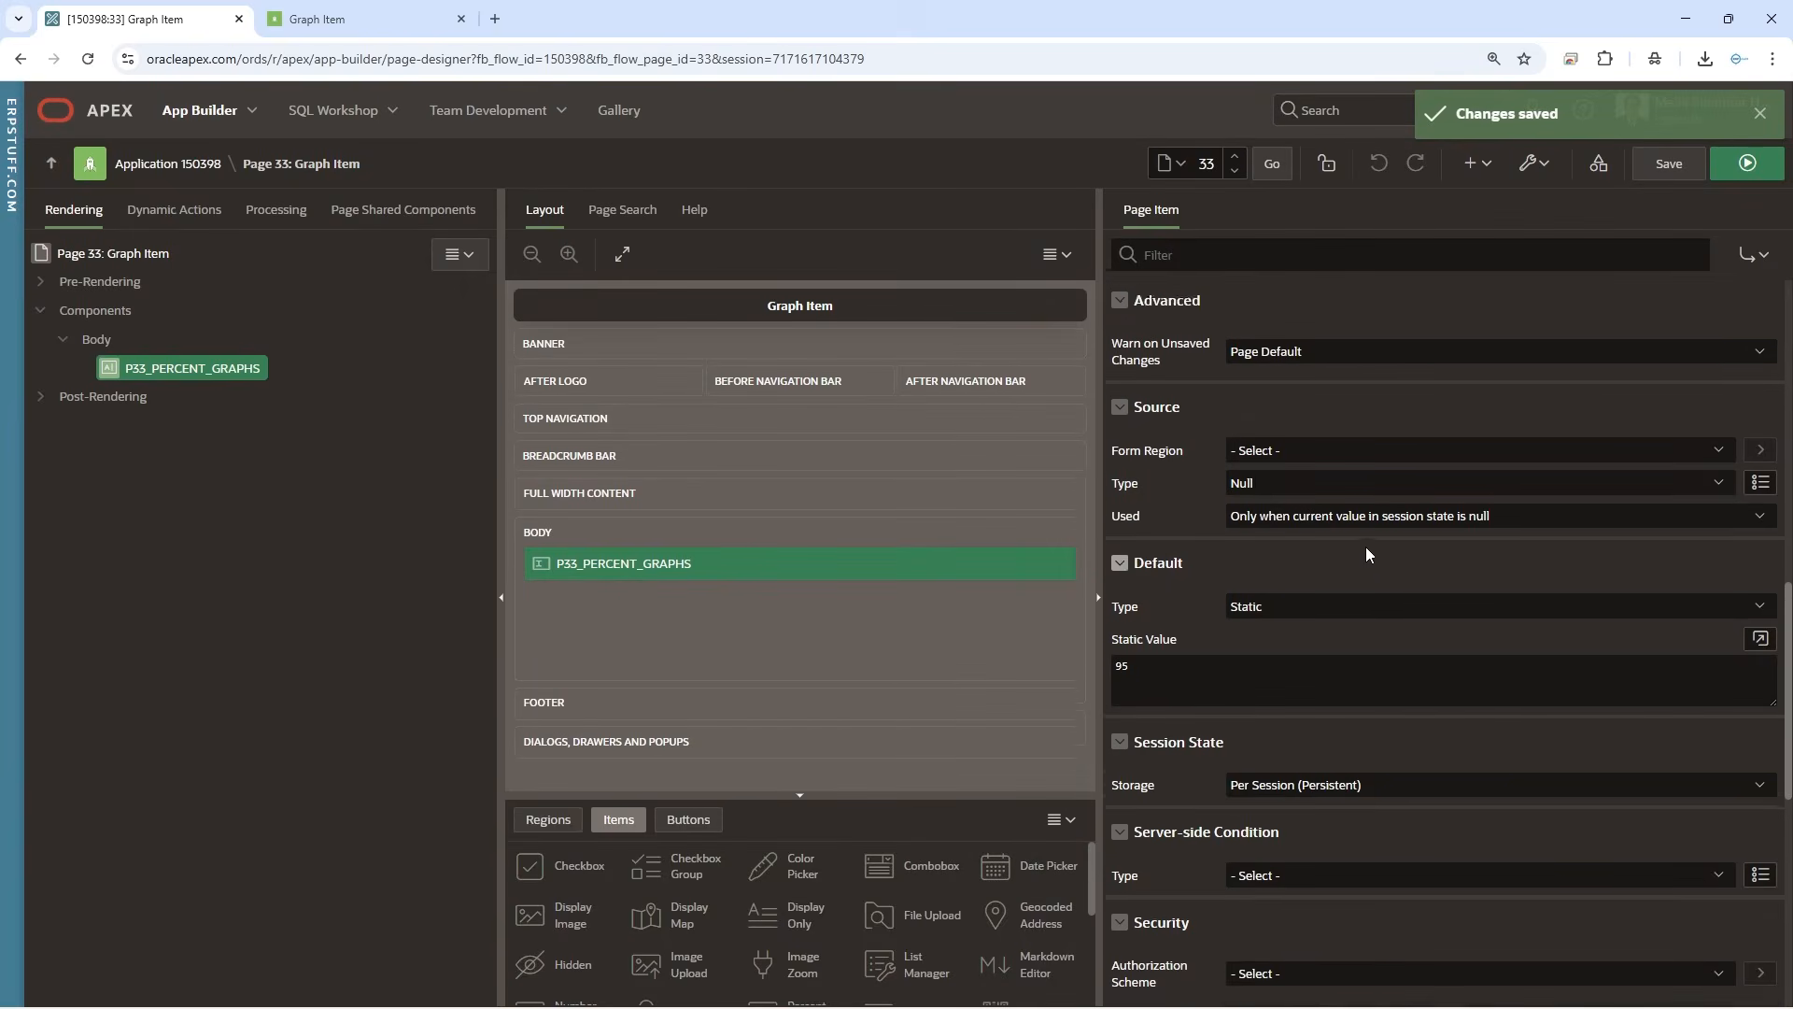
scroll(1356, 685, "up", 2)
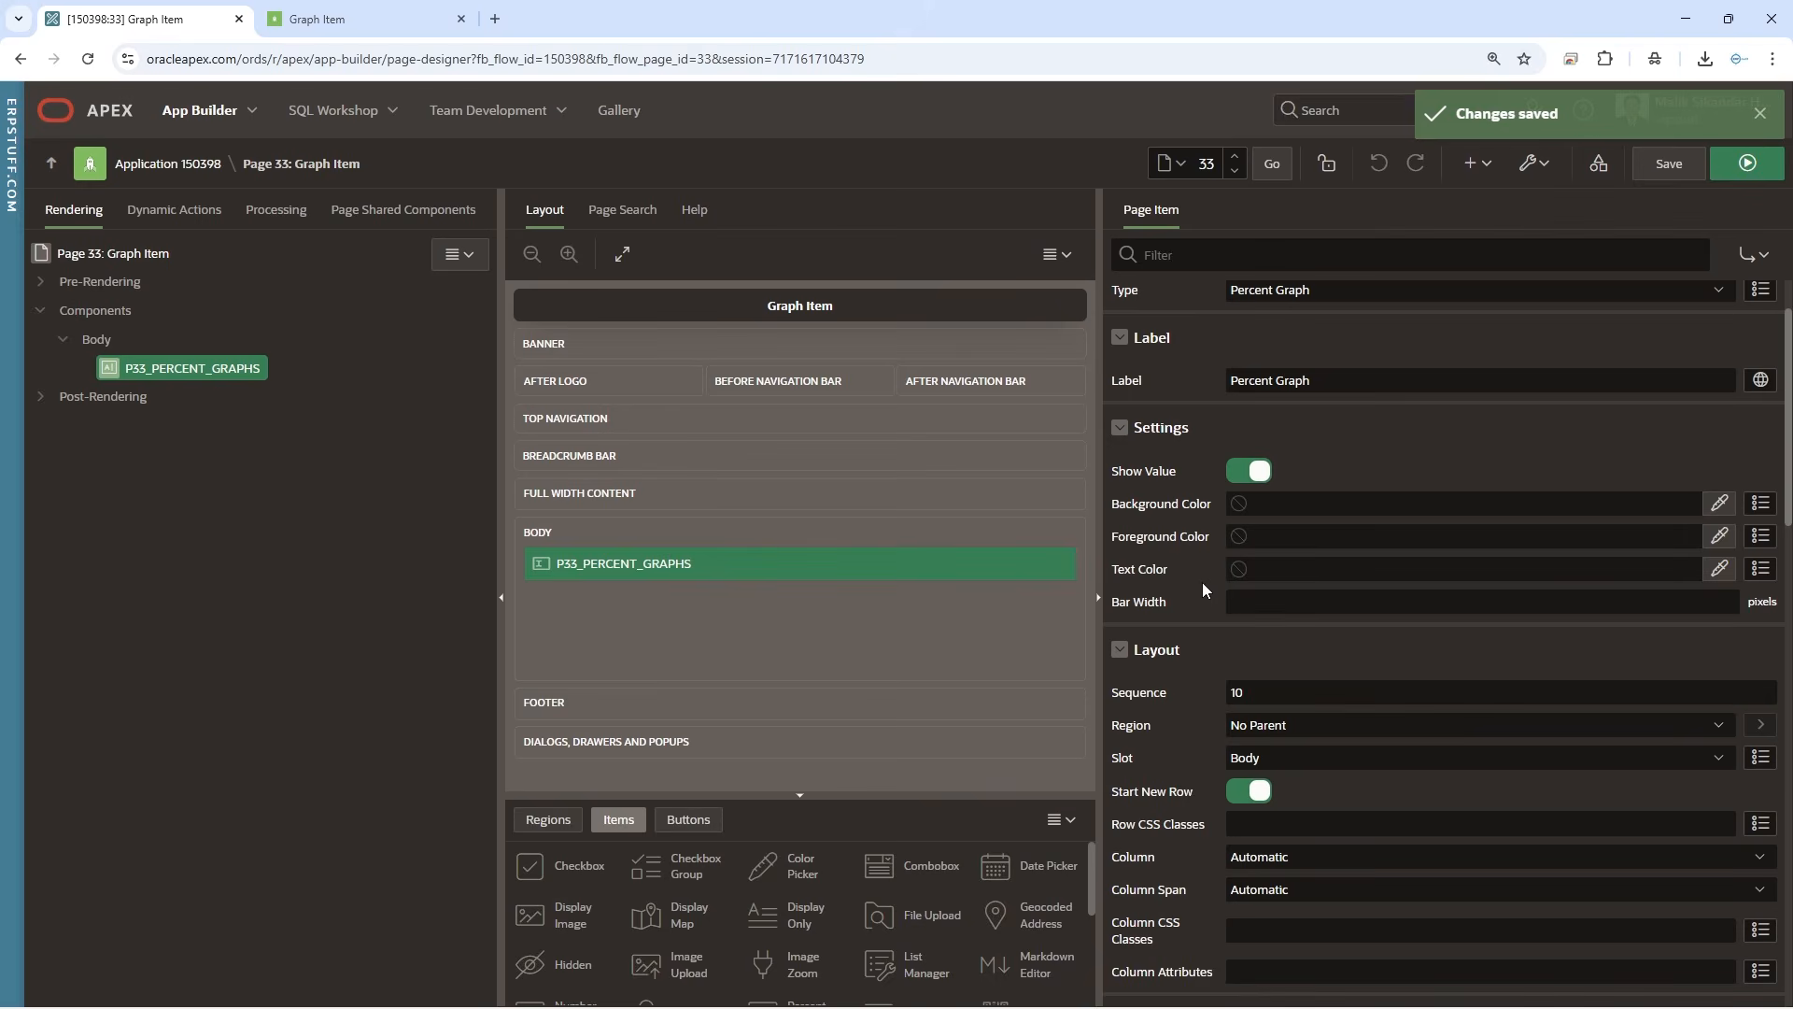
left_click(1330, 538)
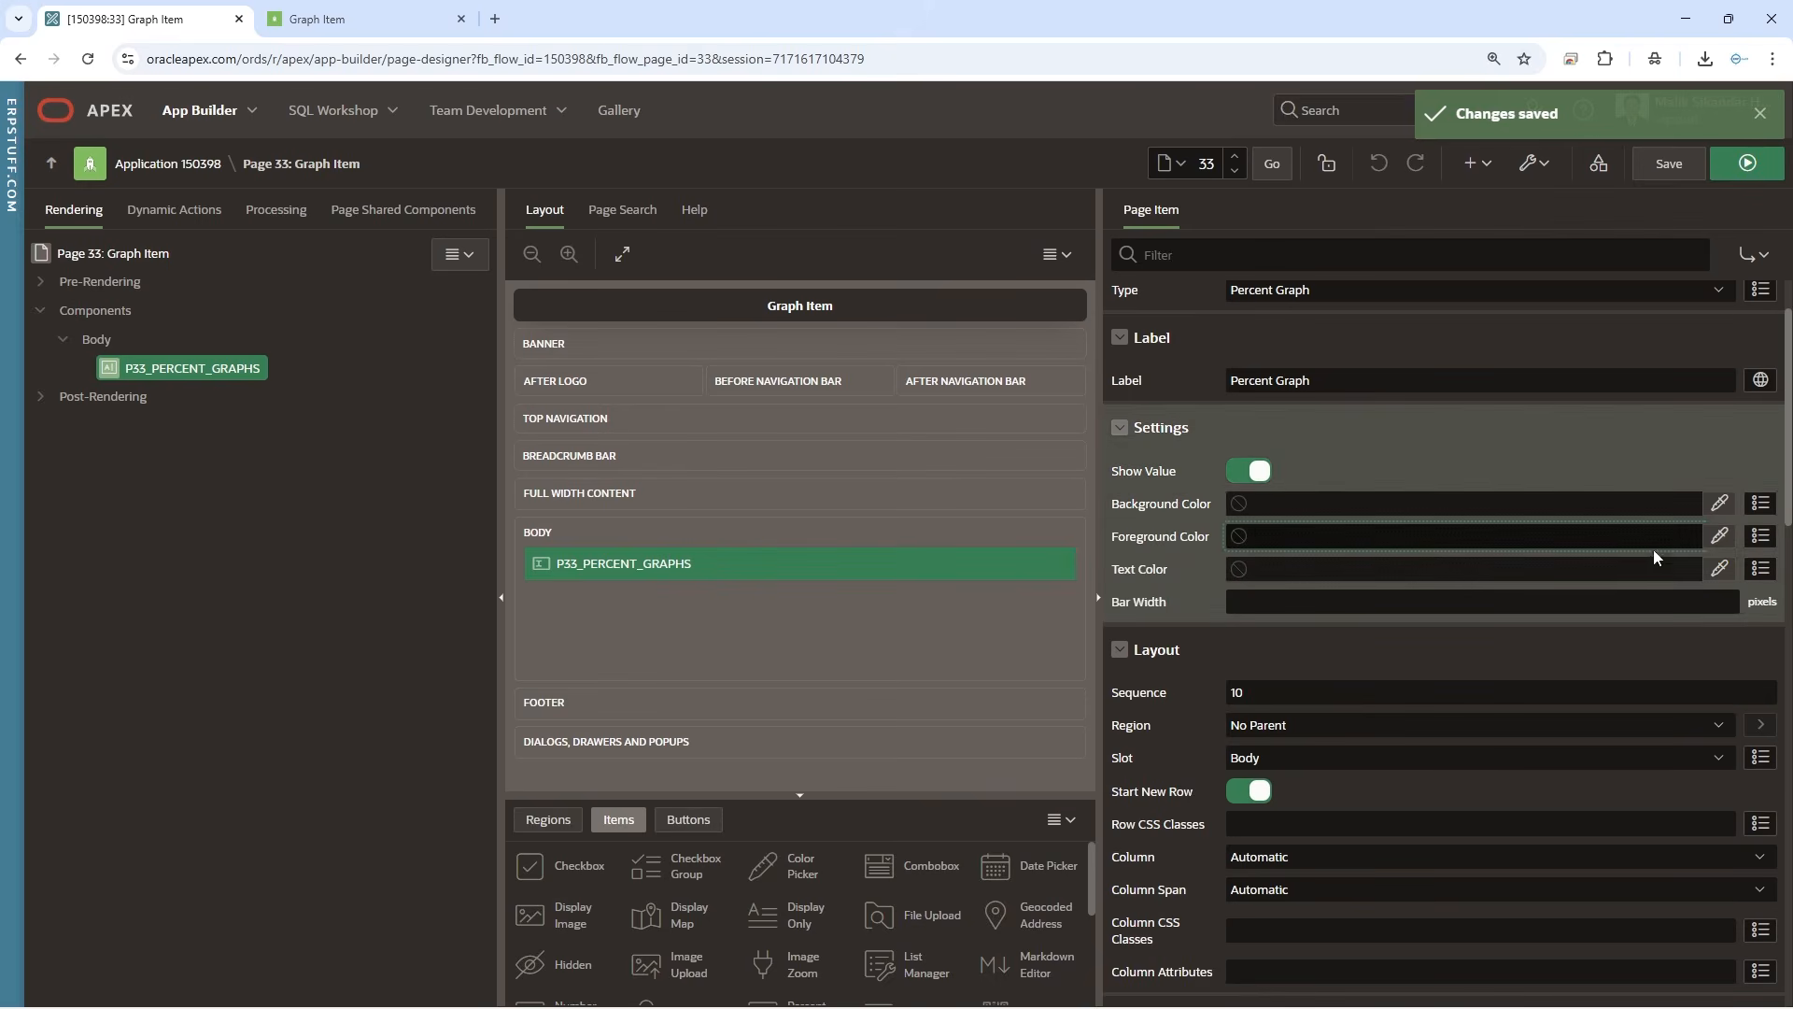
left_click(1761, 535)
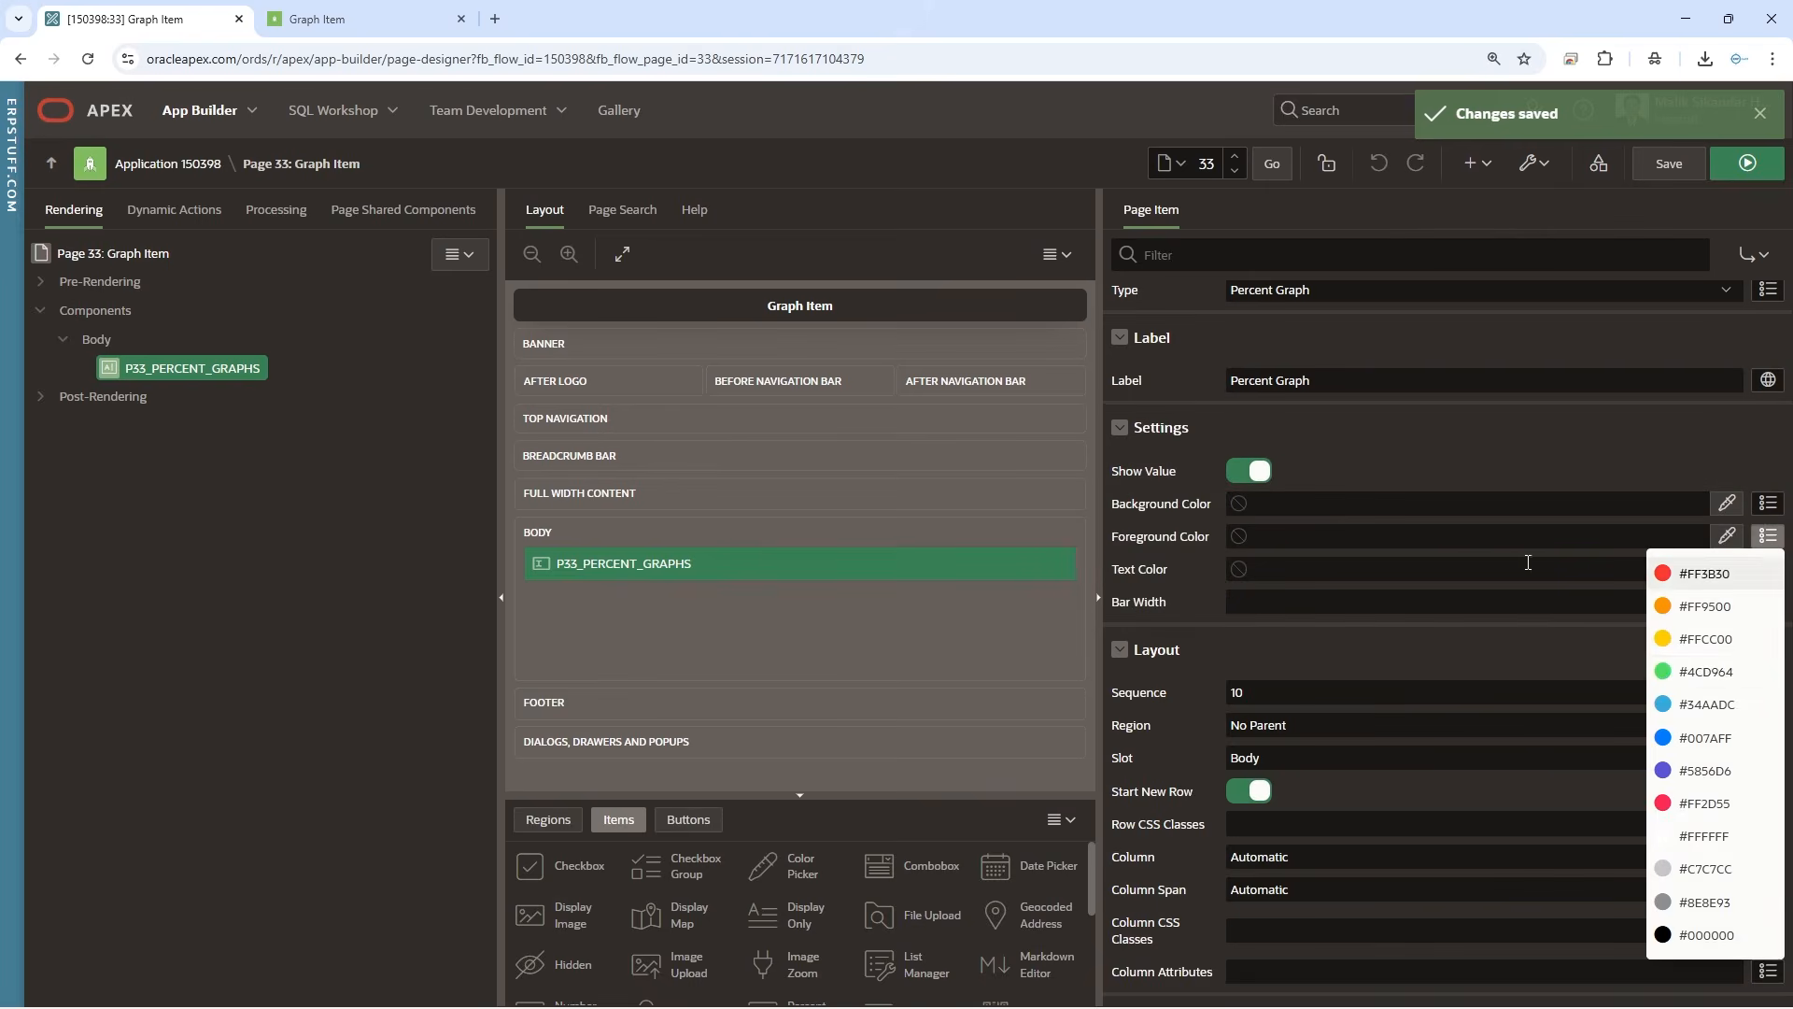
left_click(1721, 574)
left_click(1668, 172)
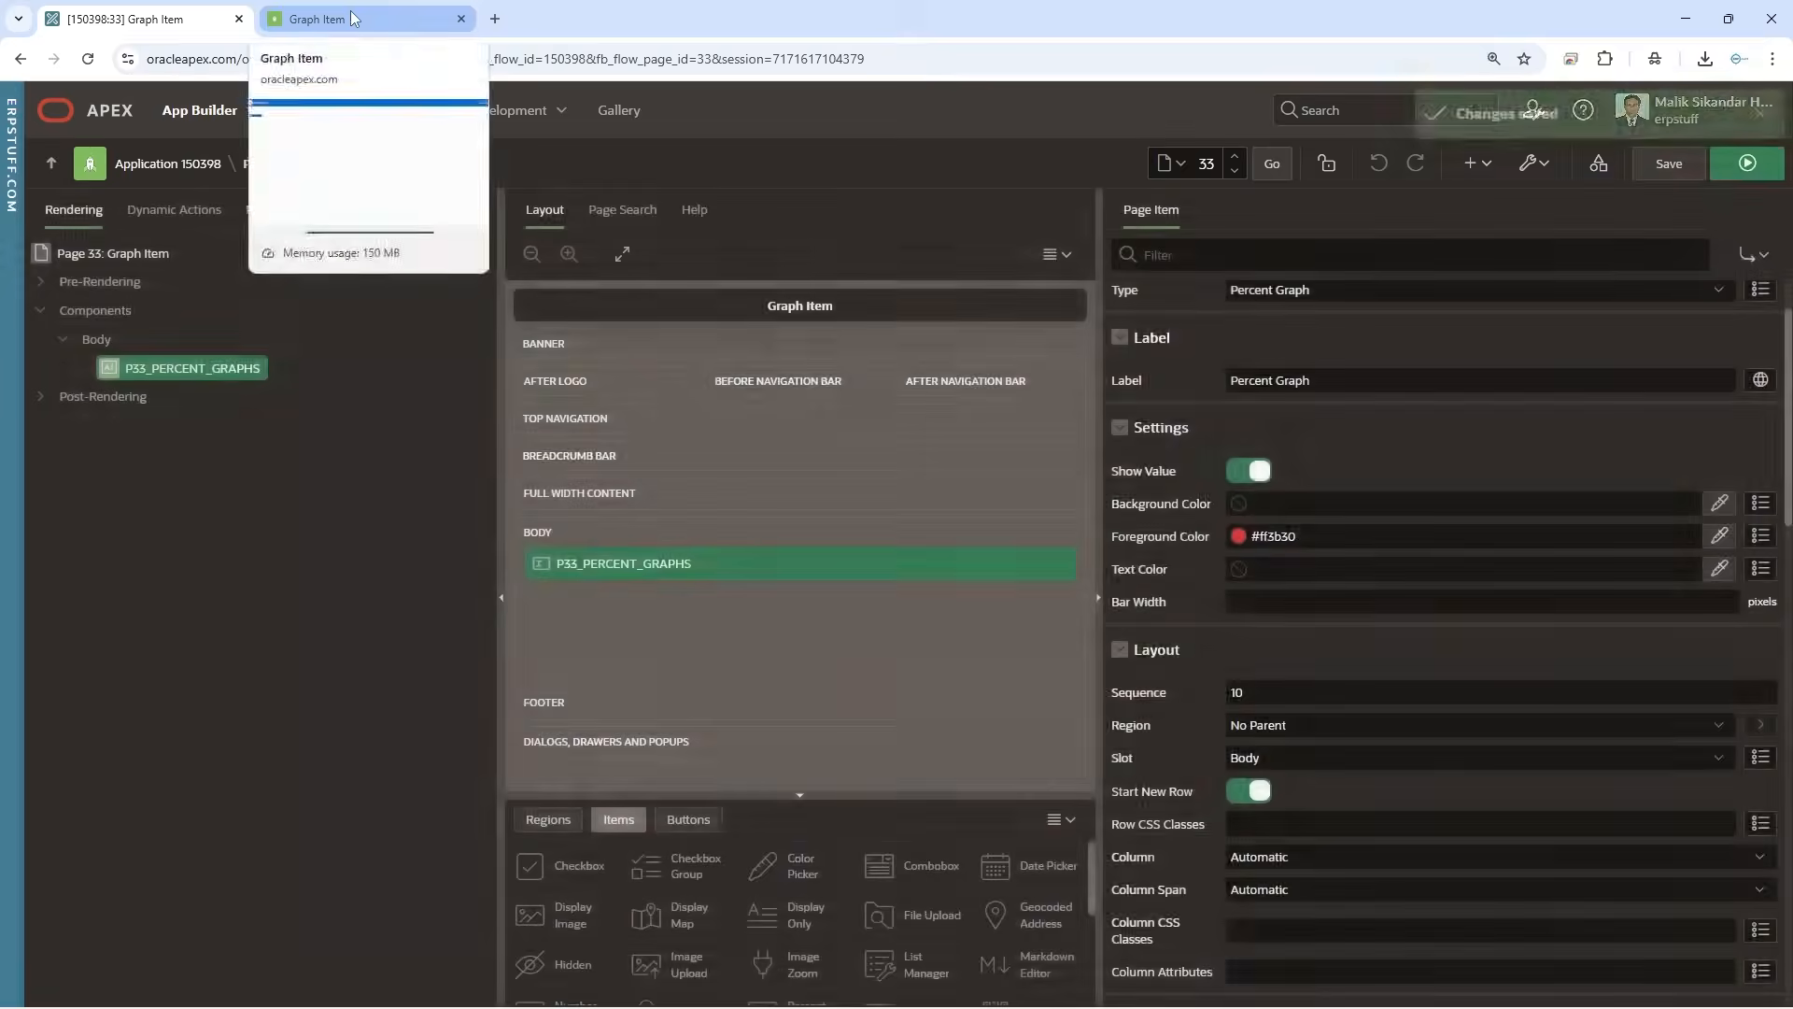
left_click(351, 15)
left_click(88, 59)
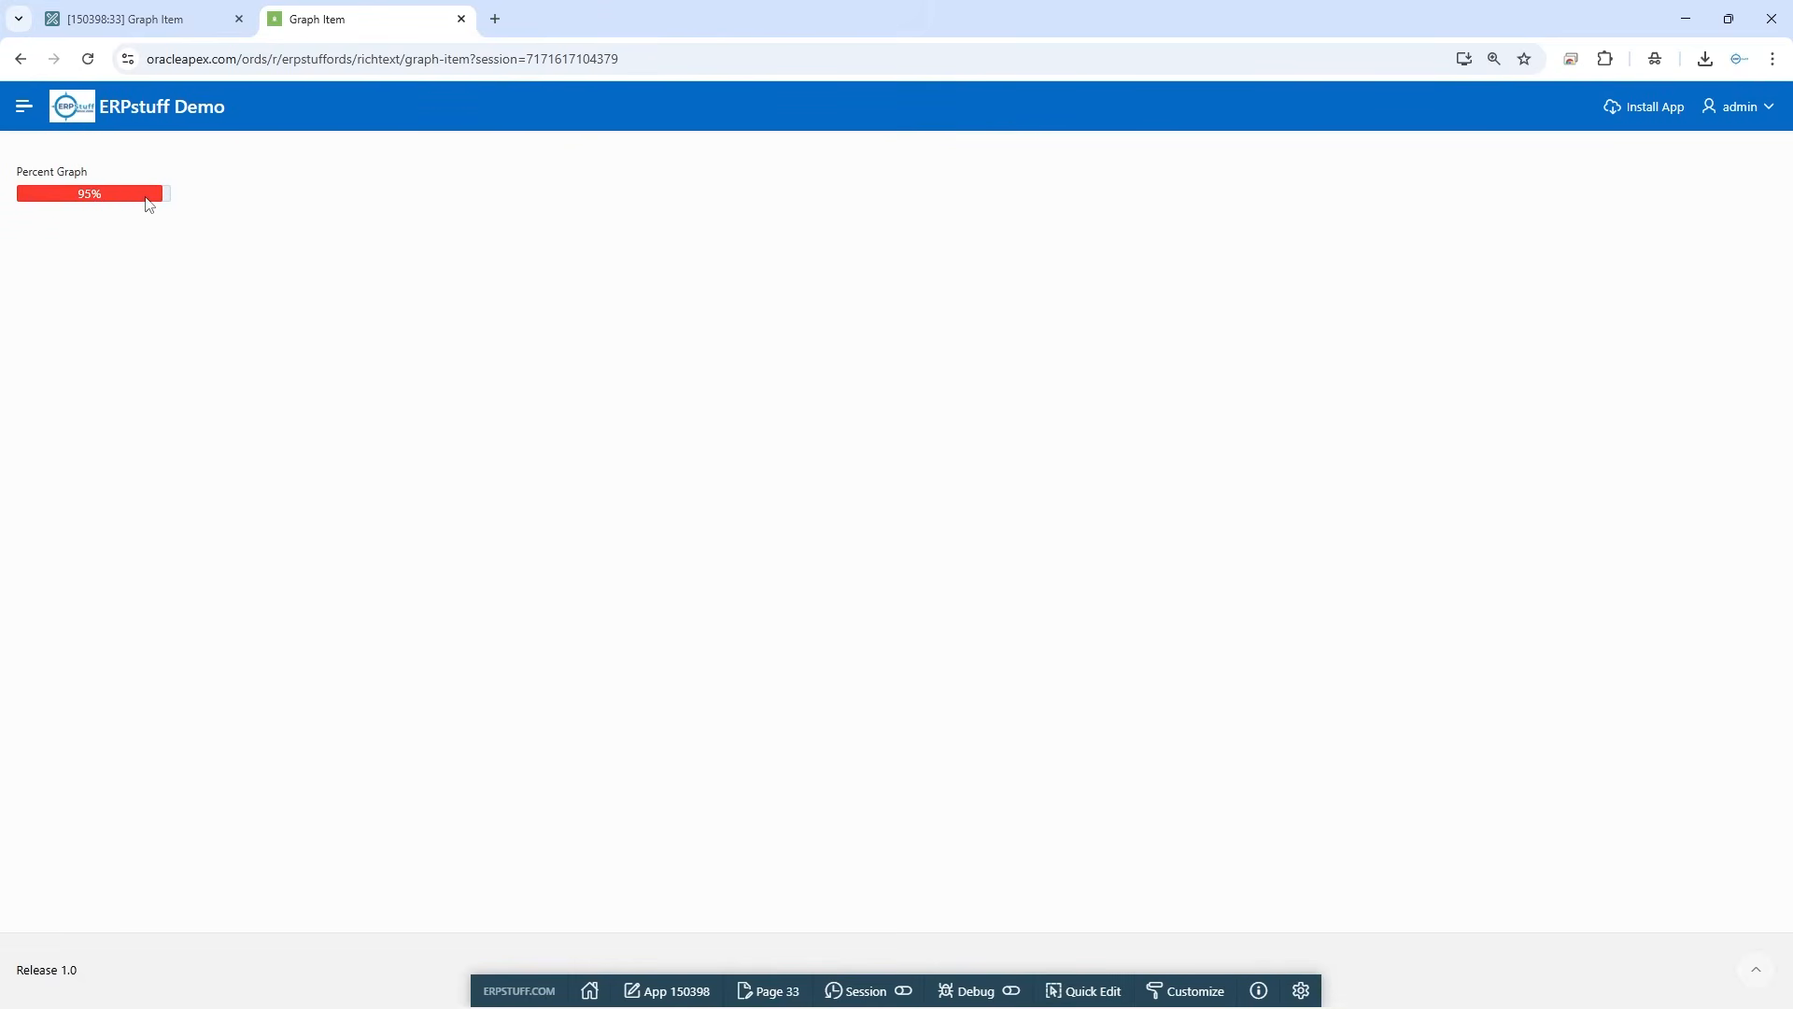
Set the percent graph's bar width to 999 pixels in the page designer, save, and reload the running page
left_click(149, 26)
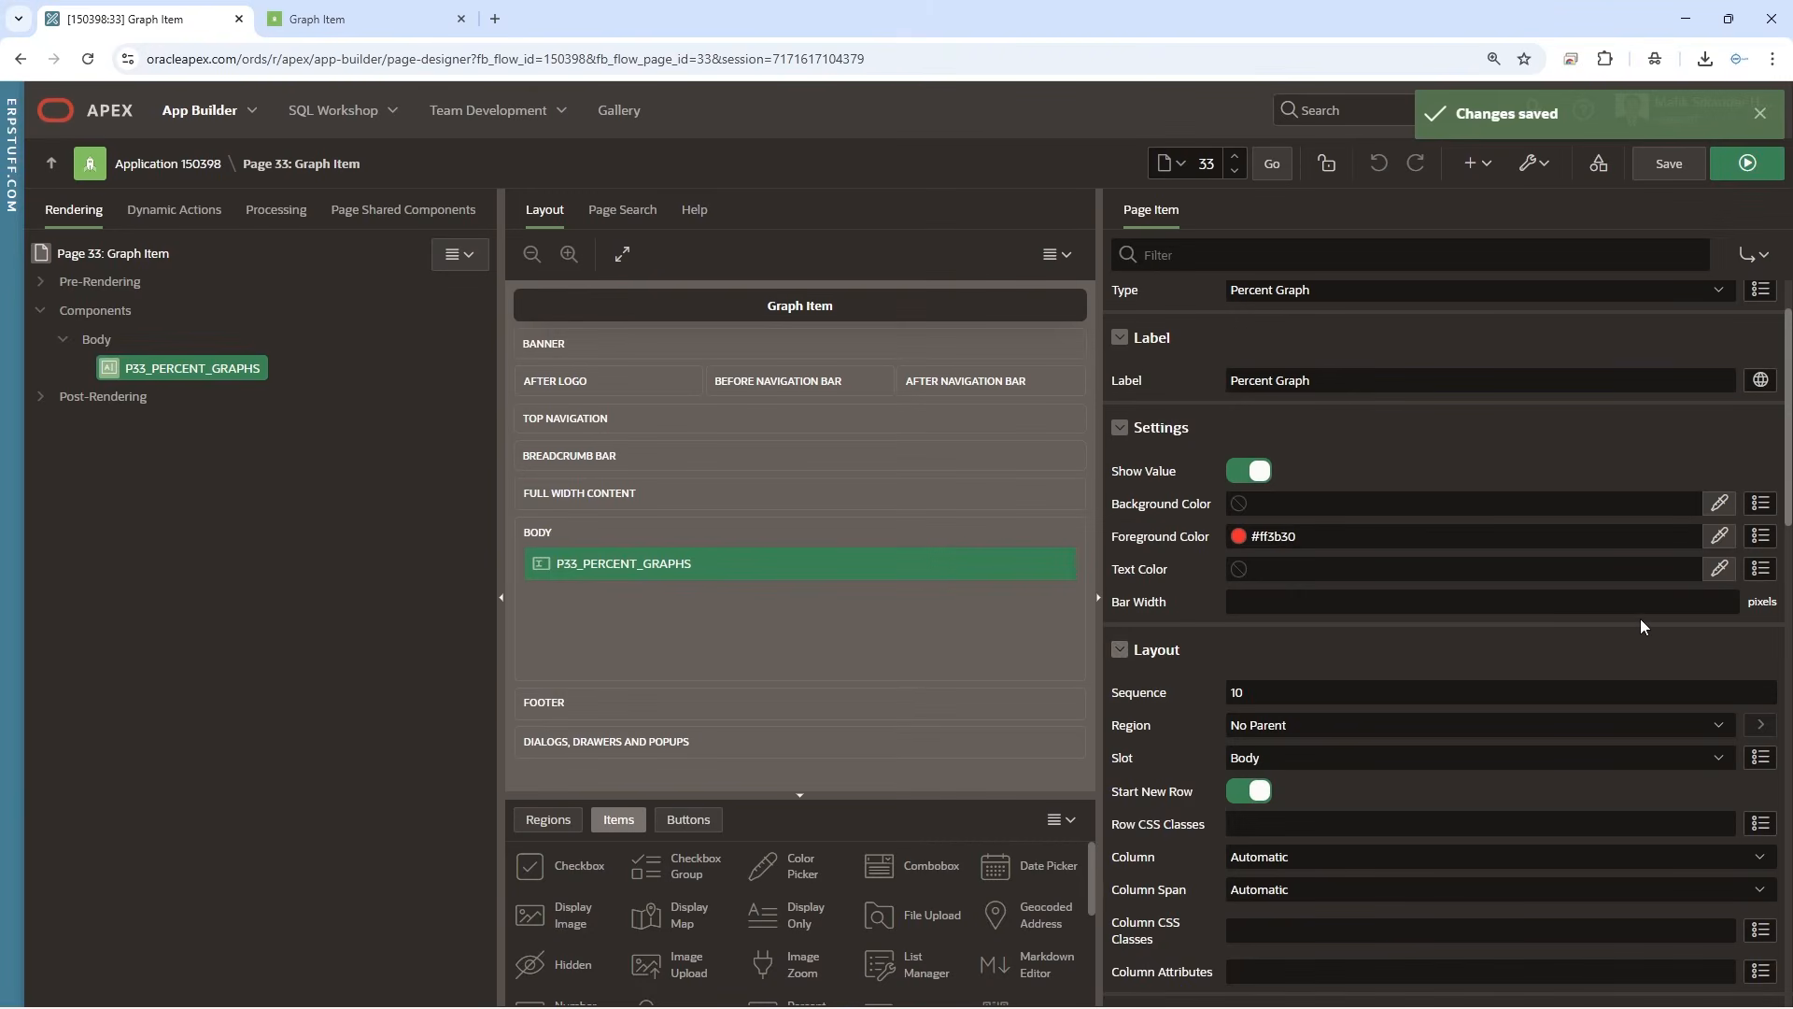
left_click_drag(1787, 471, 1787, 408)
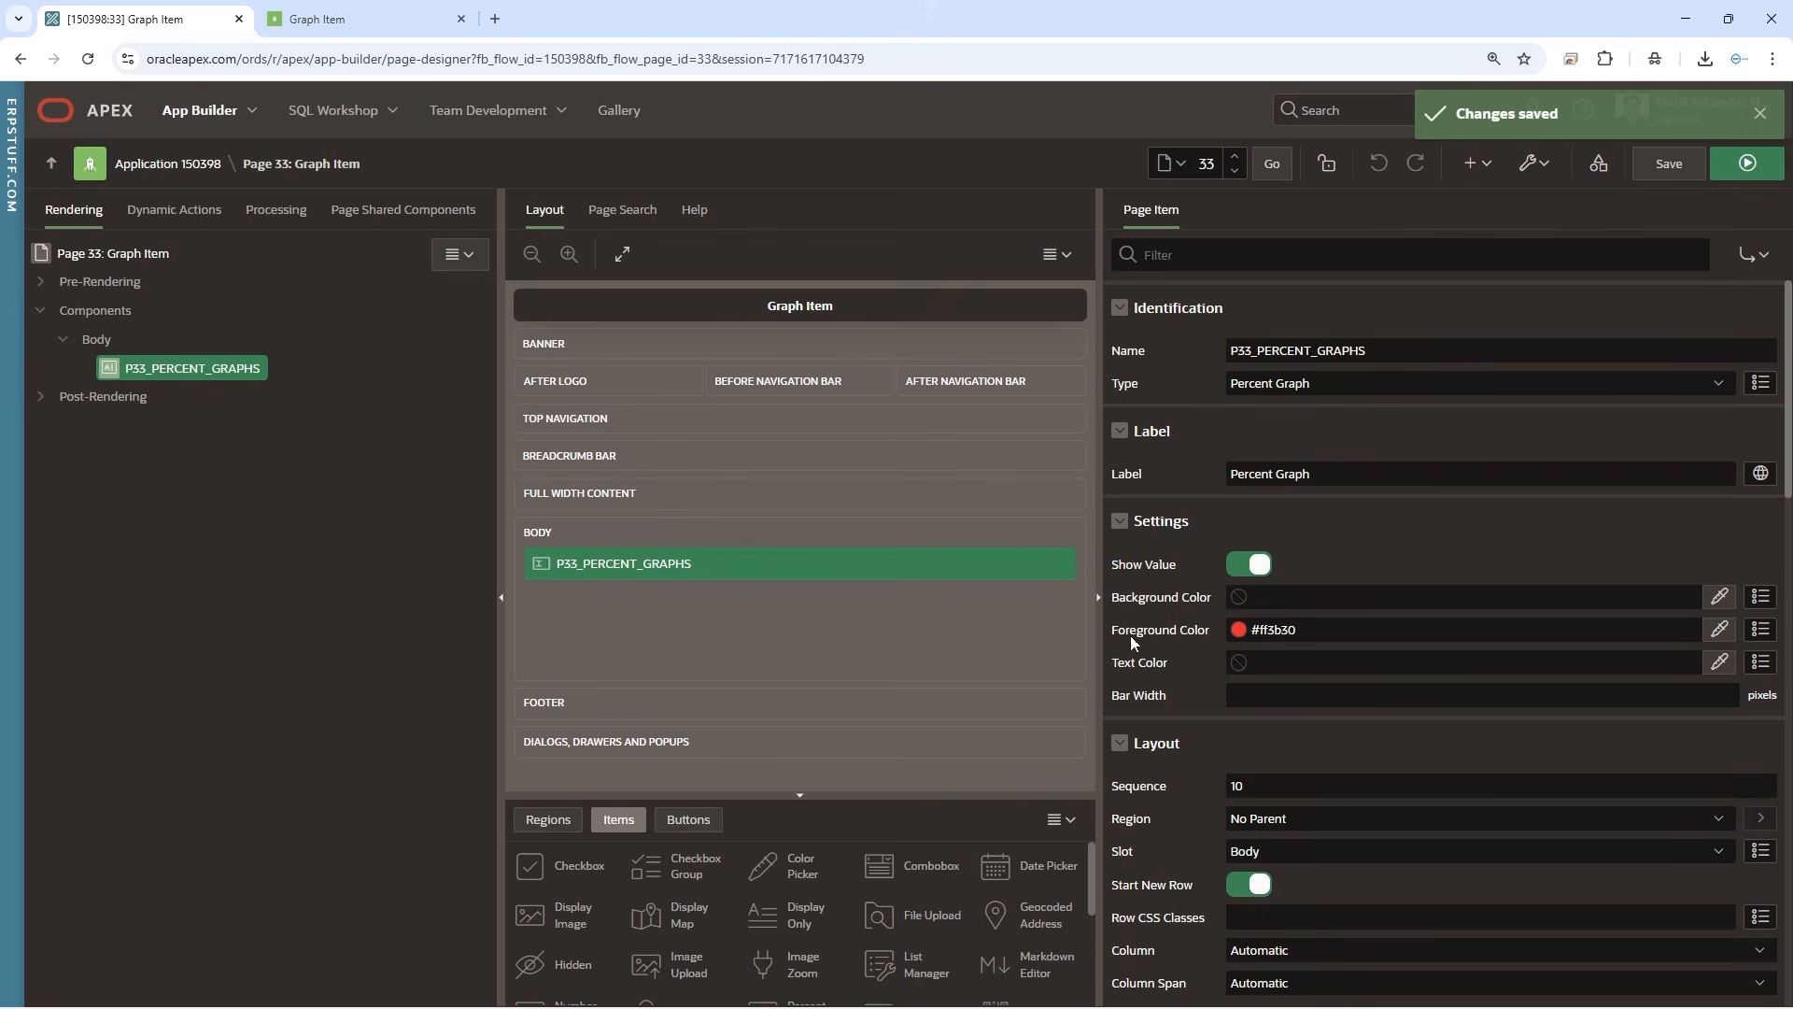
left_click(1289, 693)
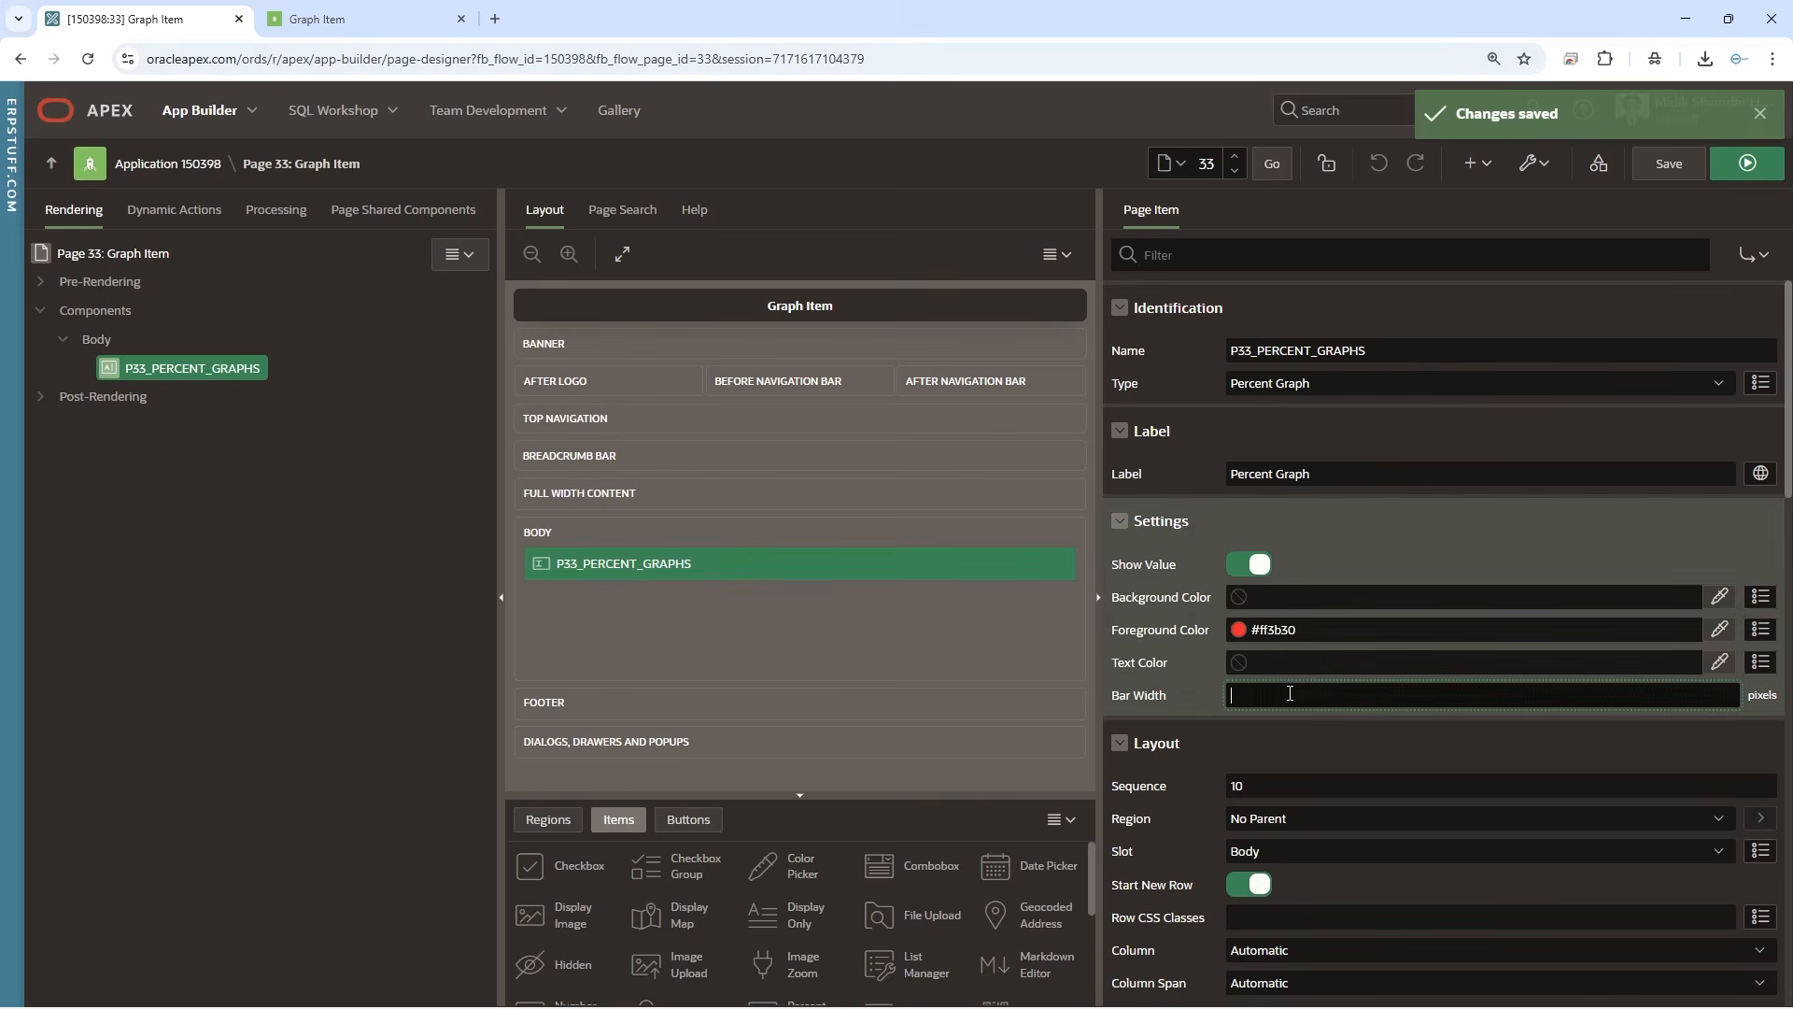
type("00")
double_click(1239, 696)
left_click(1669, 164)
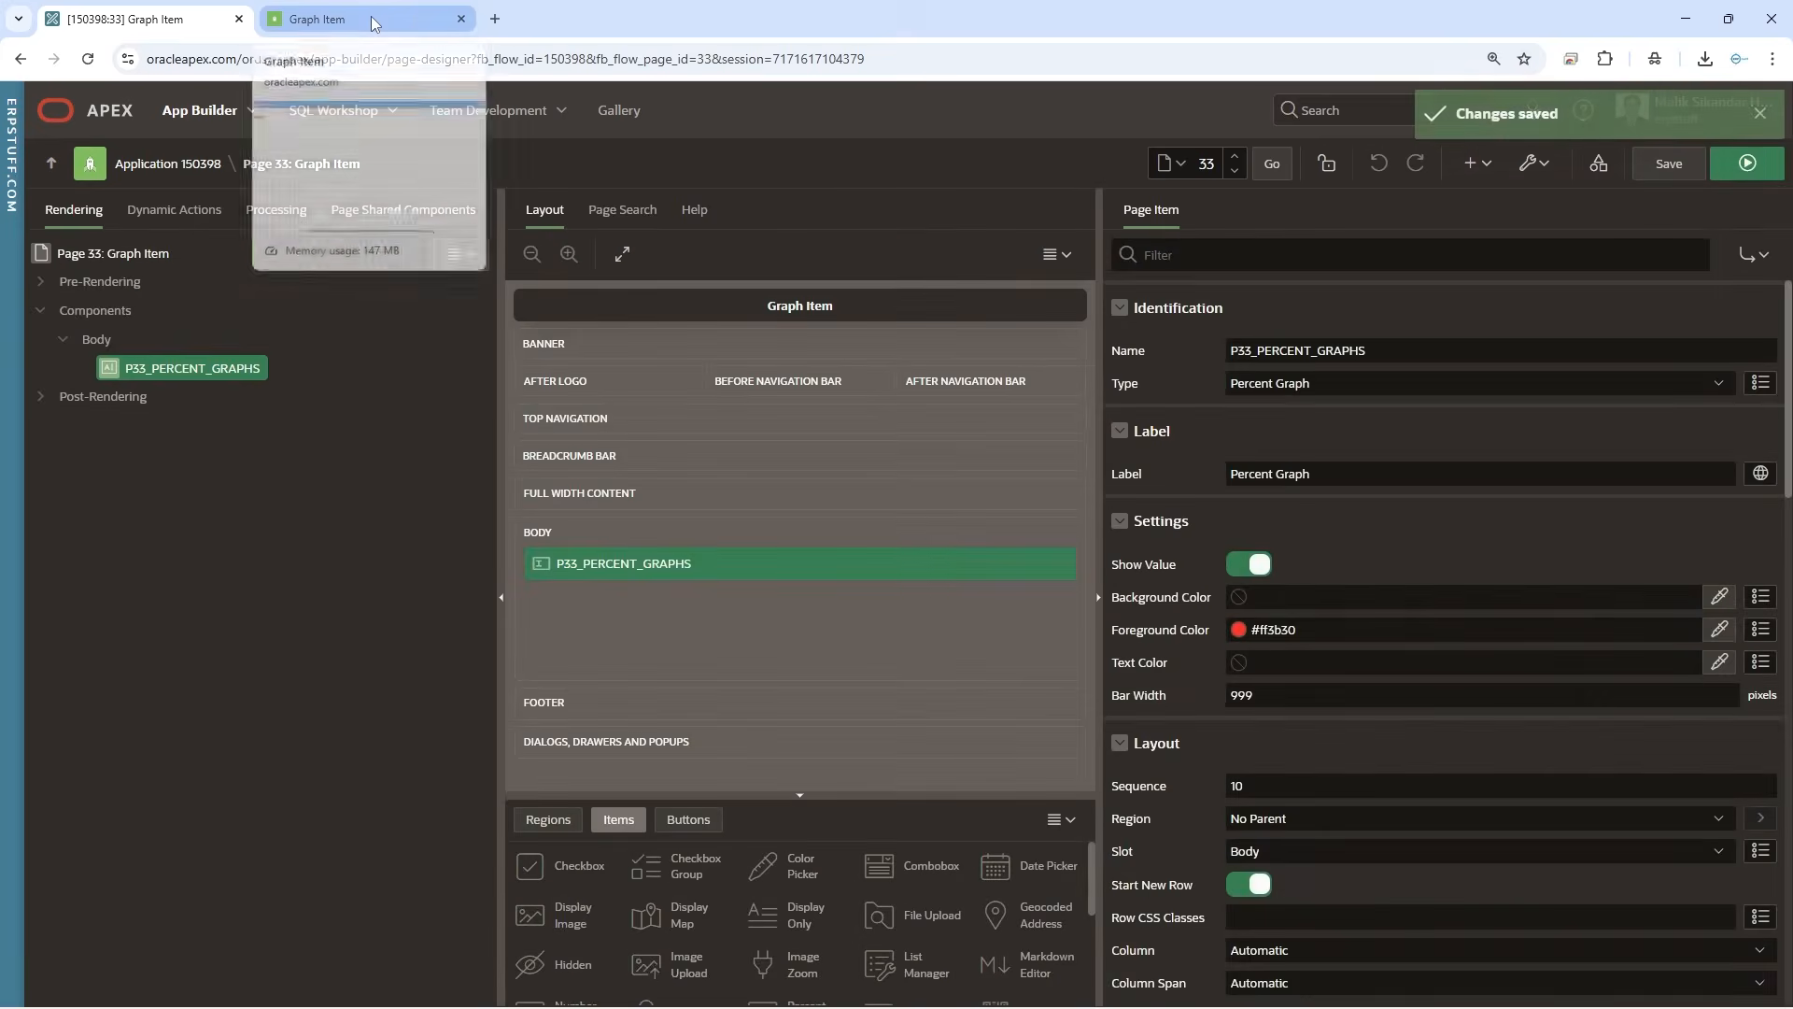
left_click(374, 22)
left_click(88, 59)
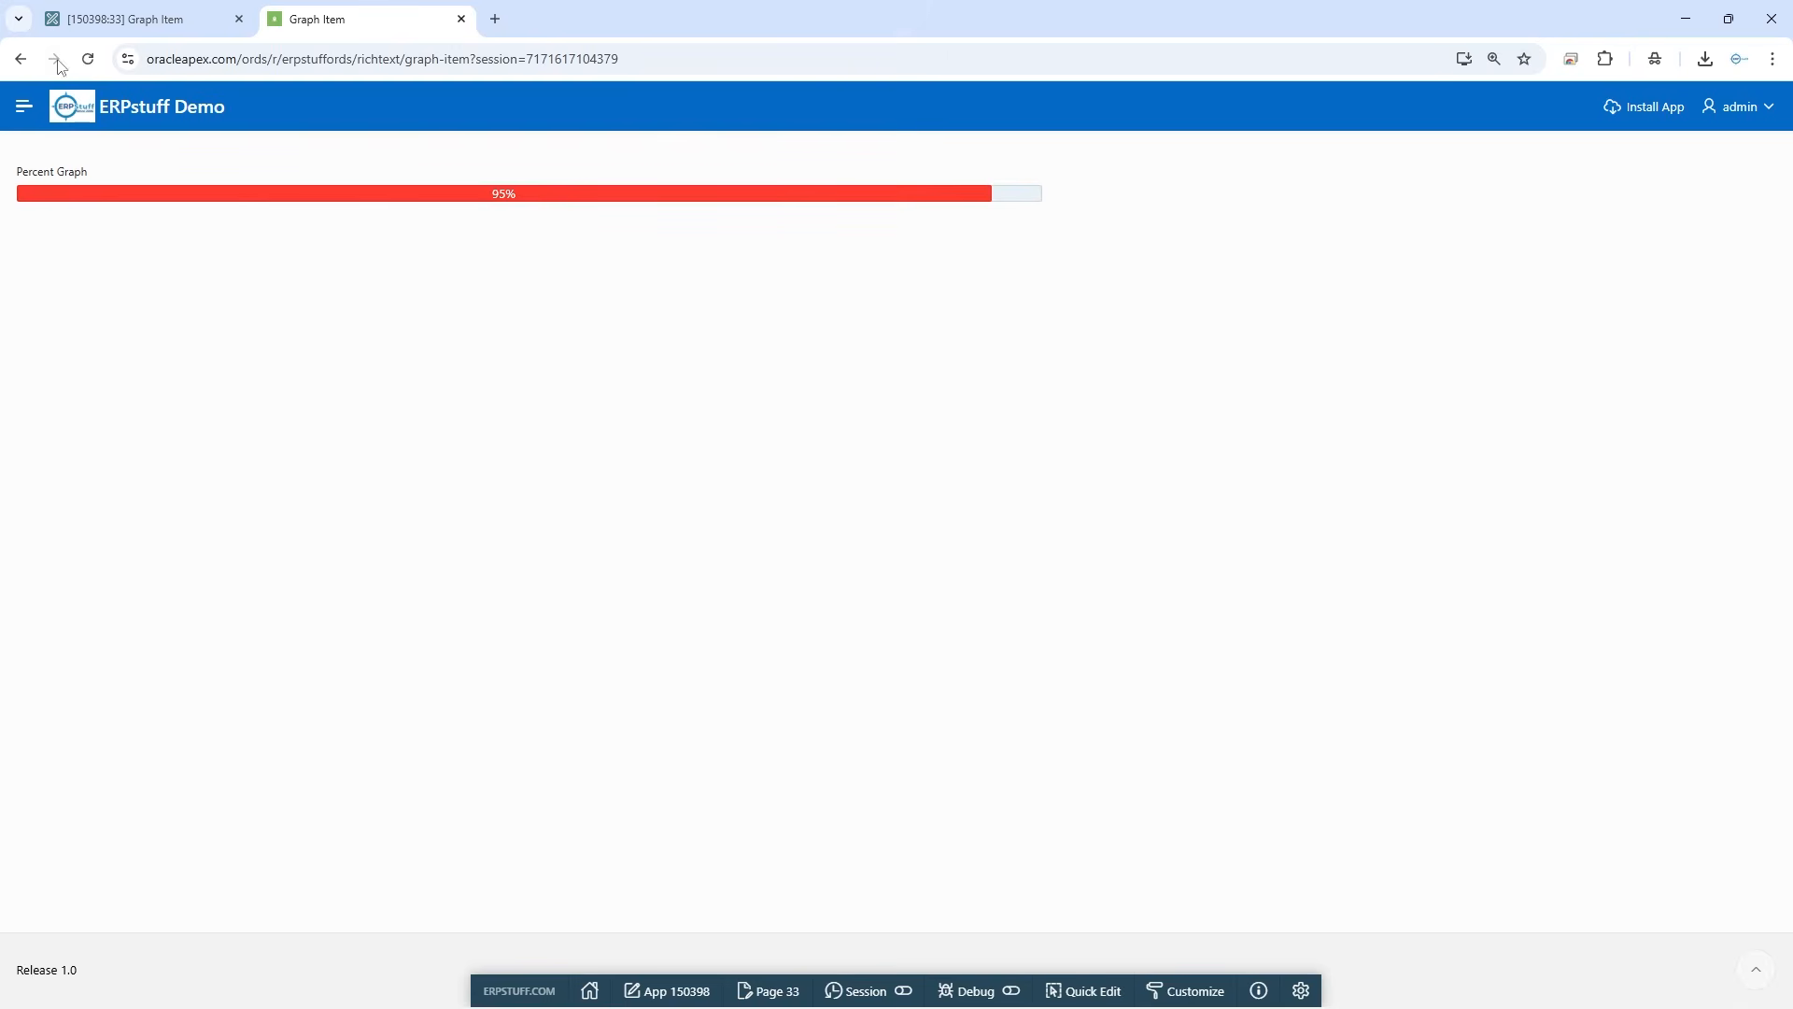
Change the percent graph item's appearance template to Optional, save the page and check the running page
left_click(124, 21)
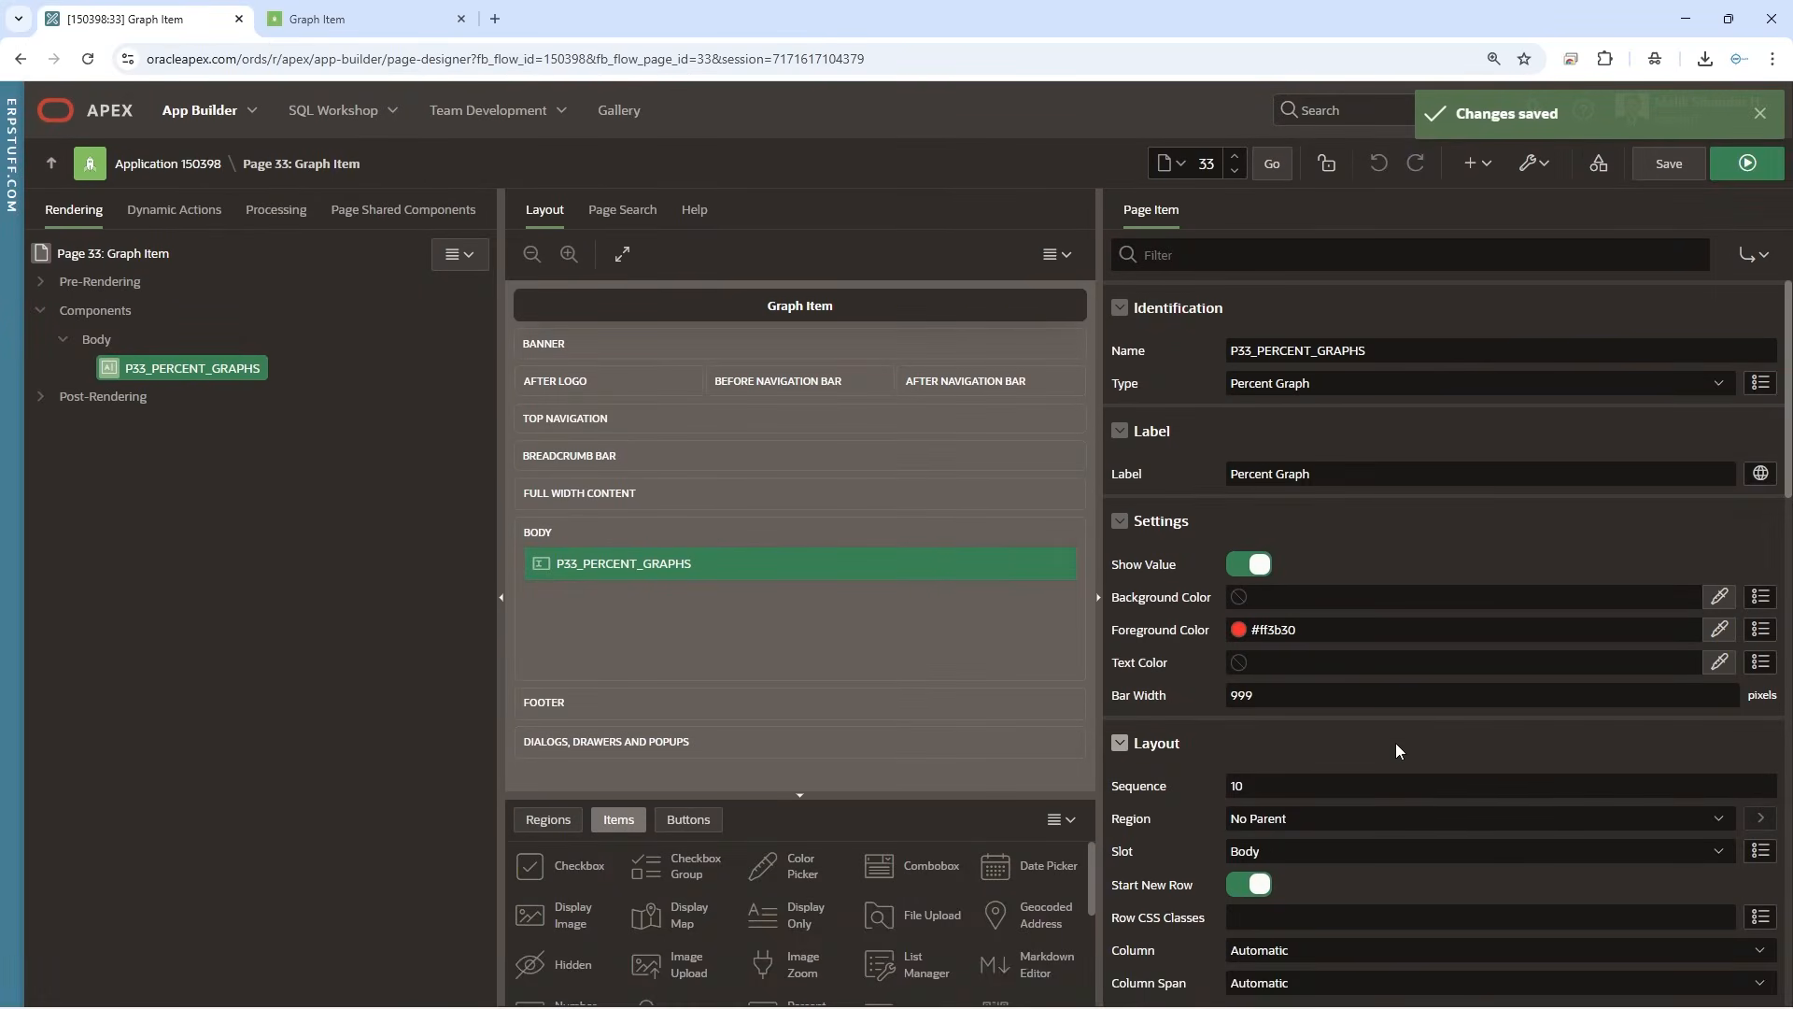
scroll(1382, 732, "down", 1)
scroll(1382, 732, "down", 5)
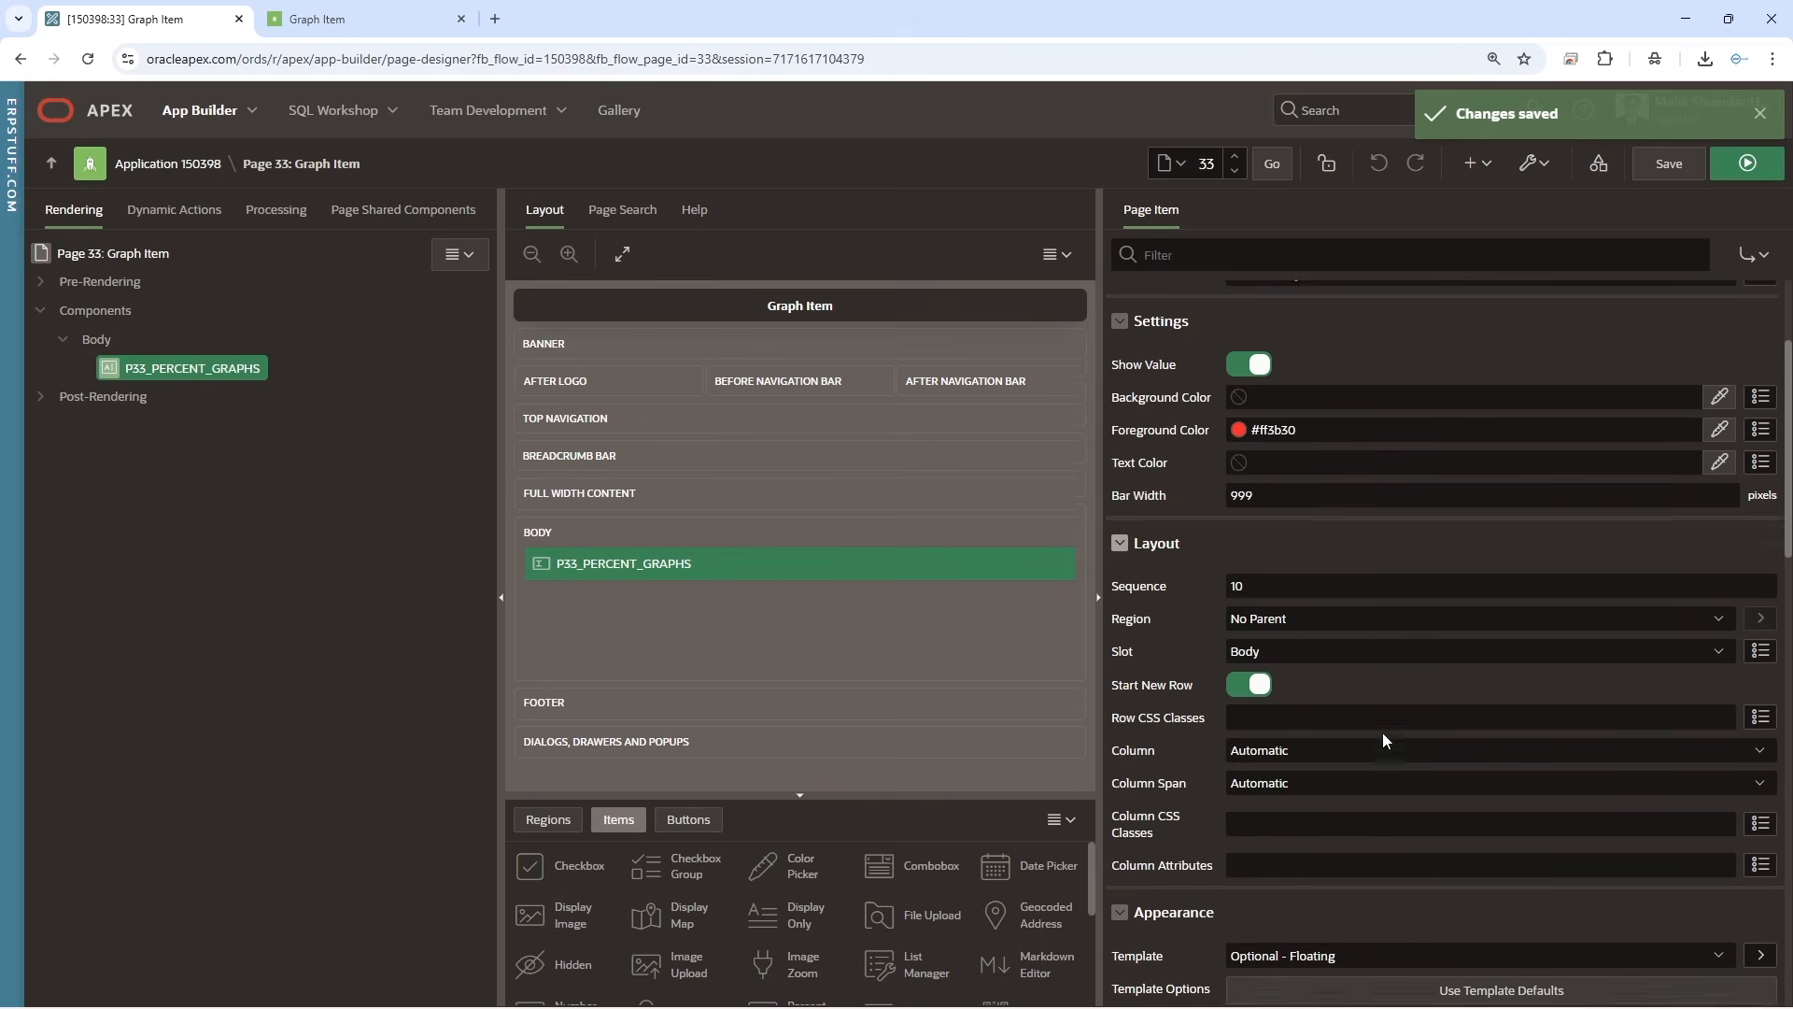
left_click(1315, 604)
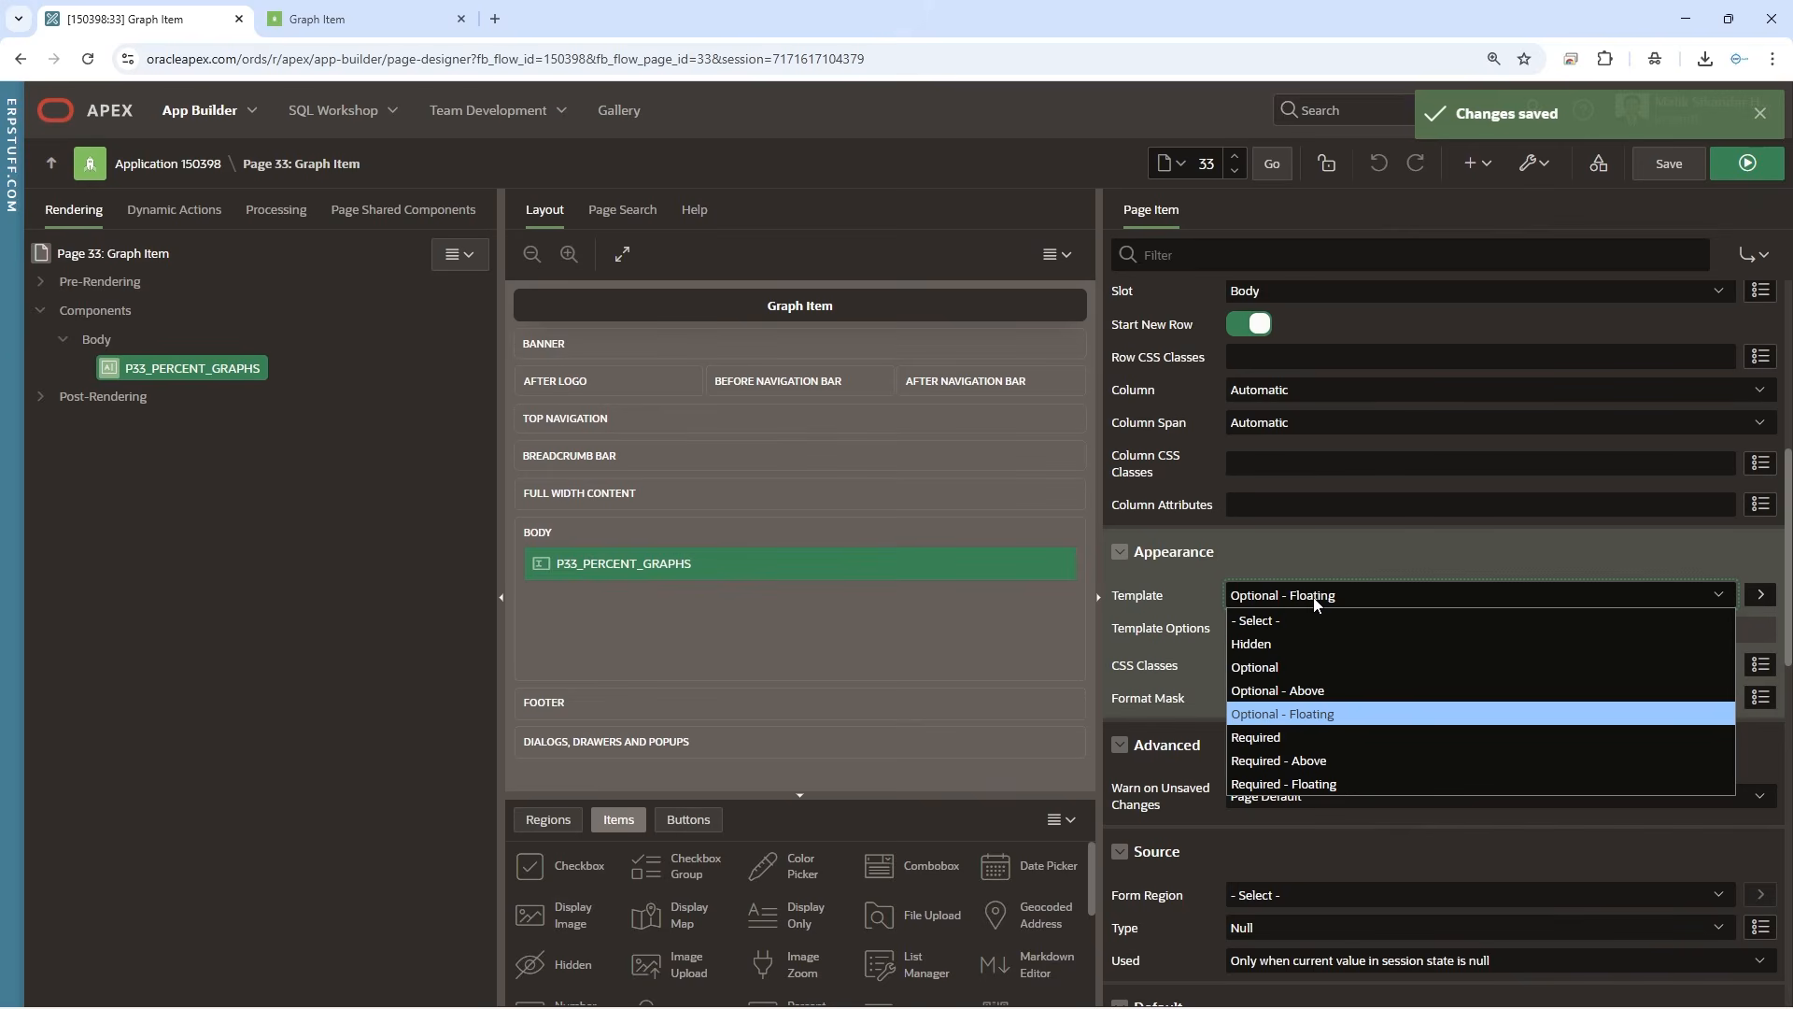
left_click(1308, 667)
left_click(1747, 157)
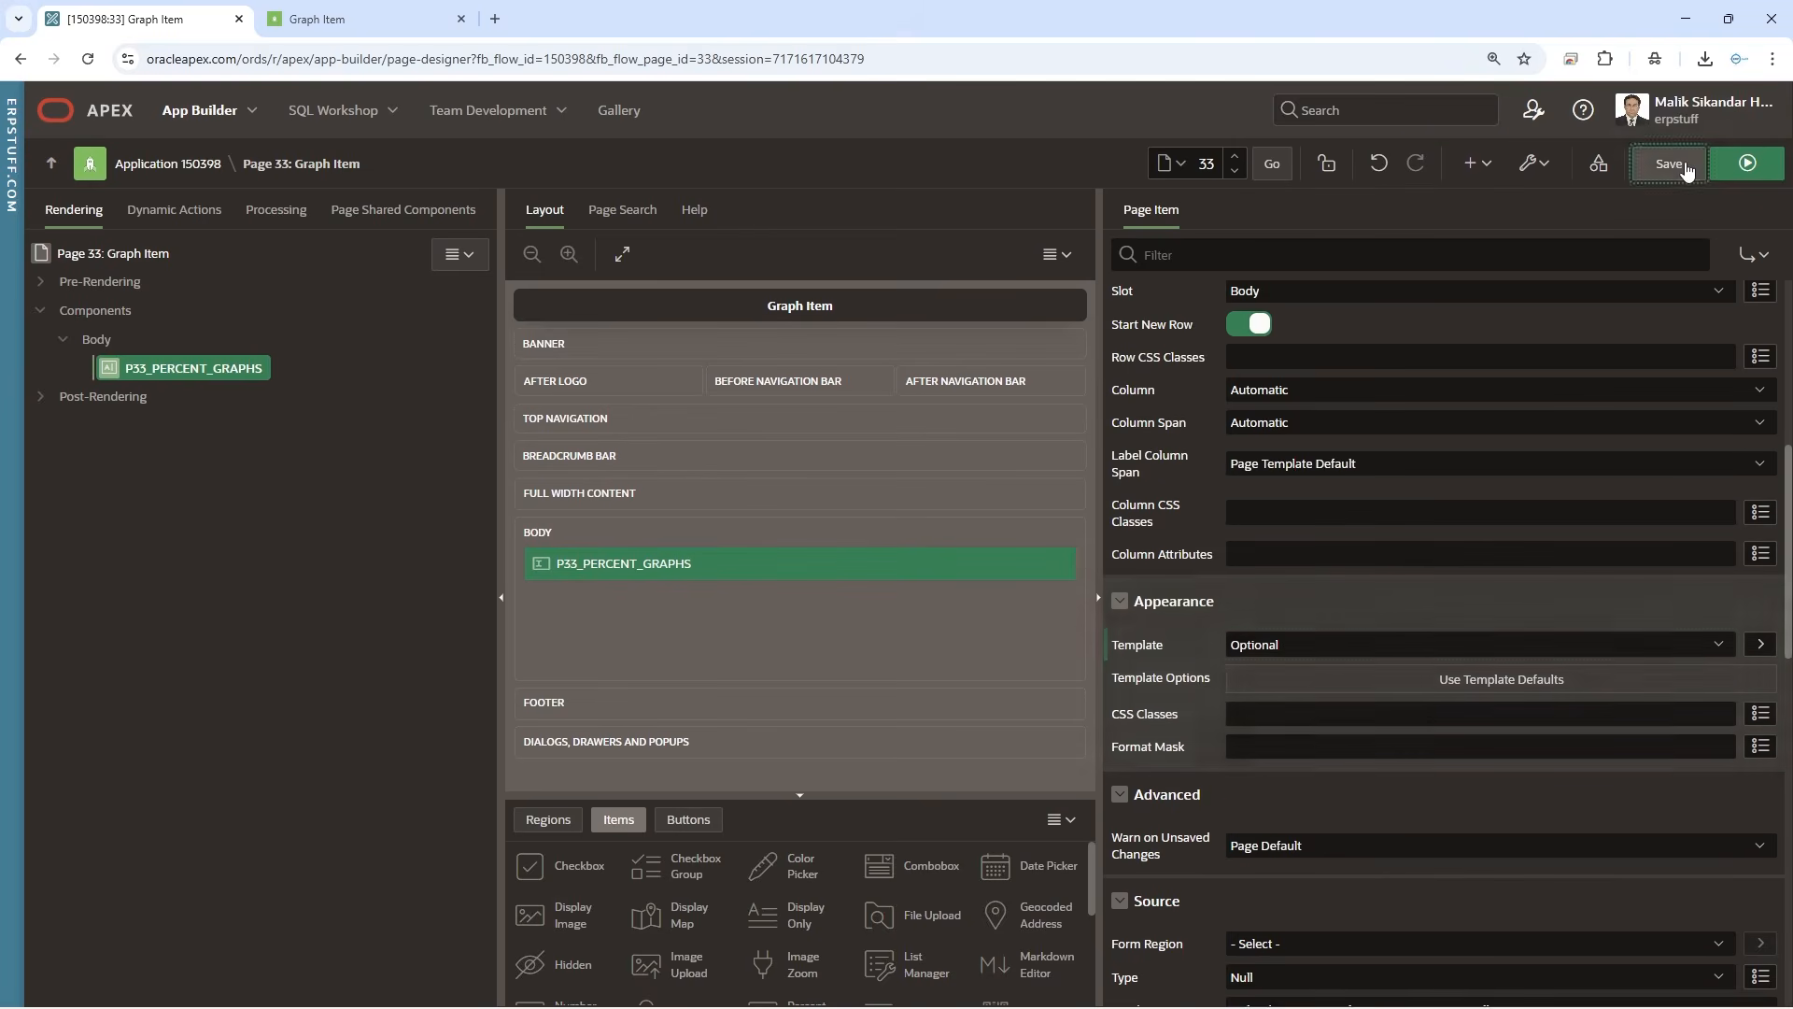
left_click(336, 19)
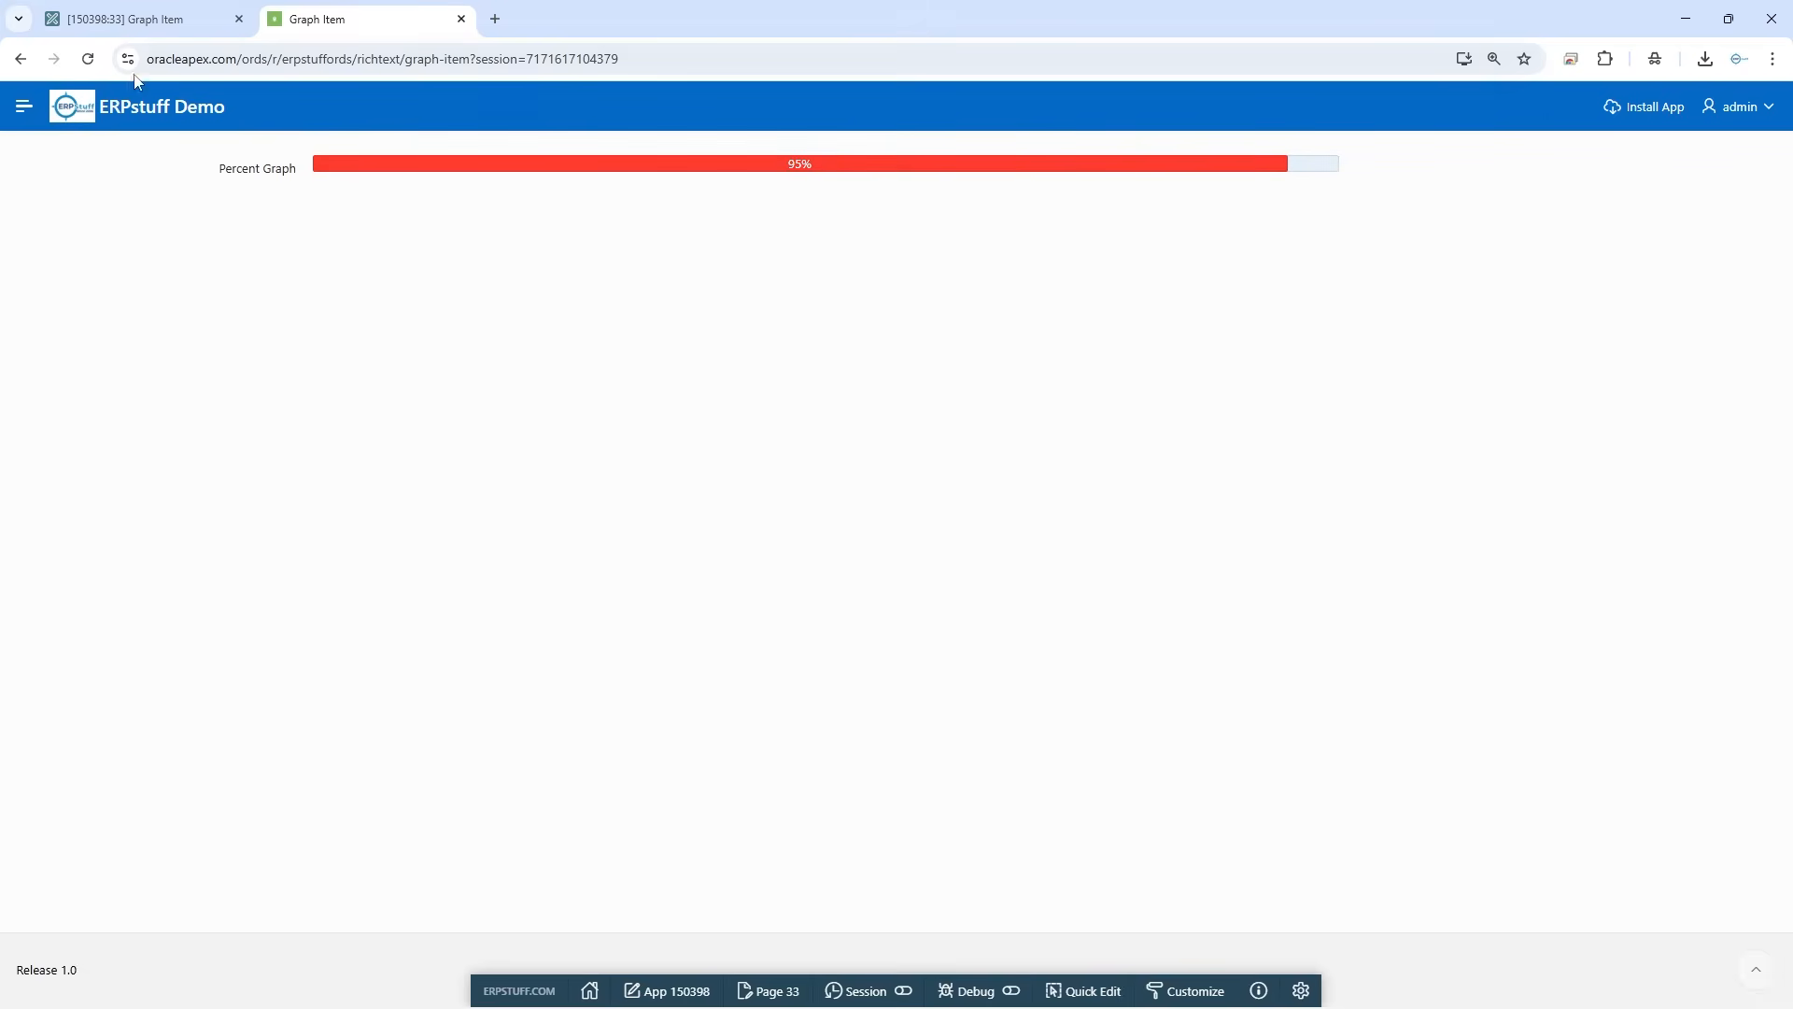
left_click(121, 21)
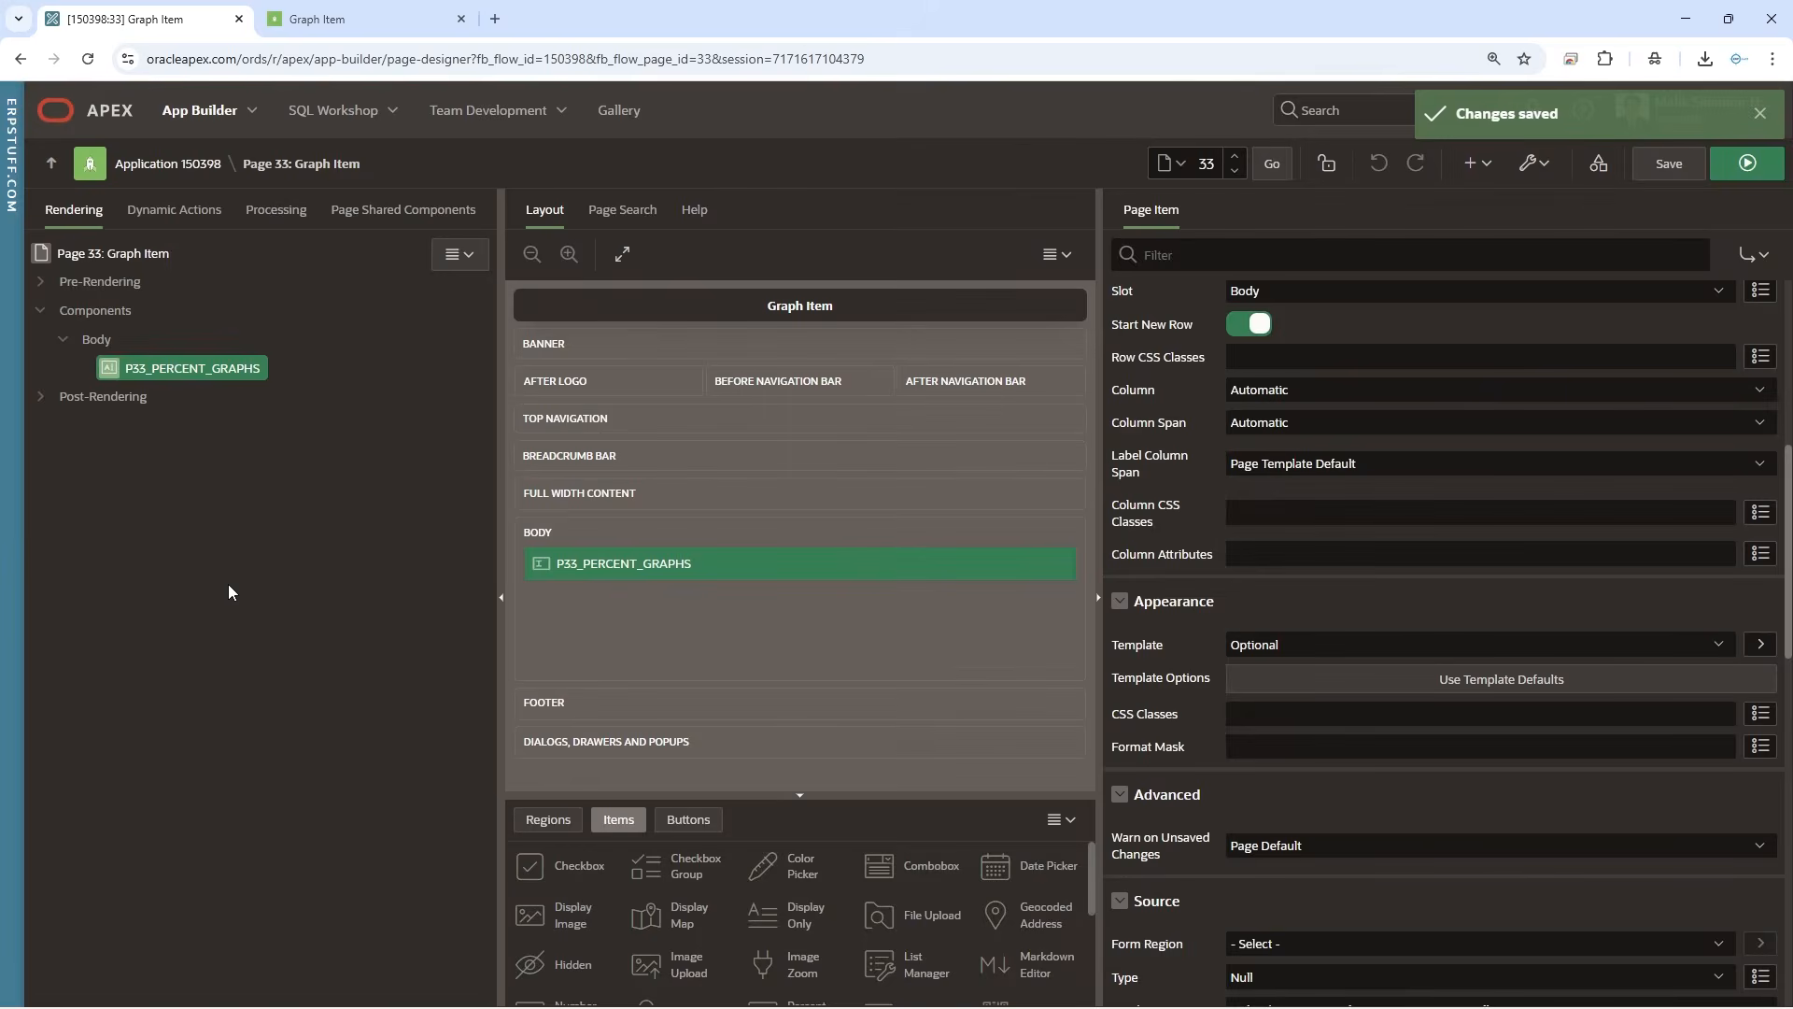
left_click(351, 19)
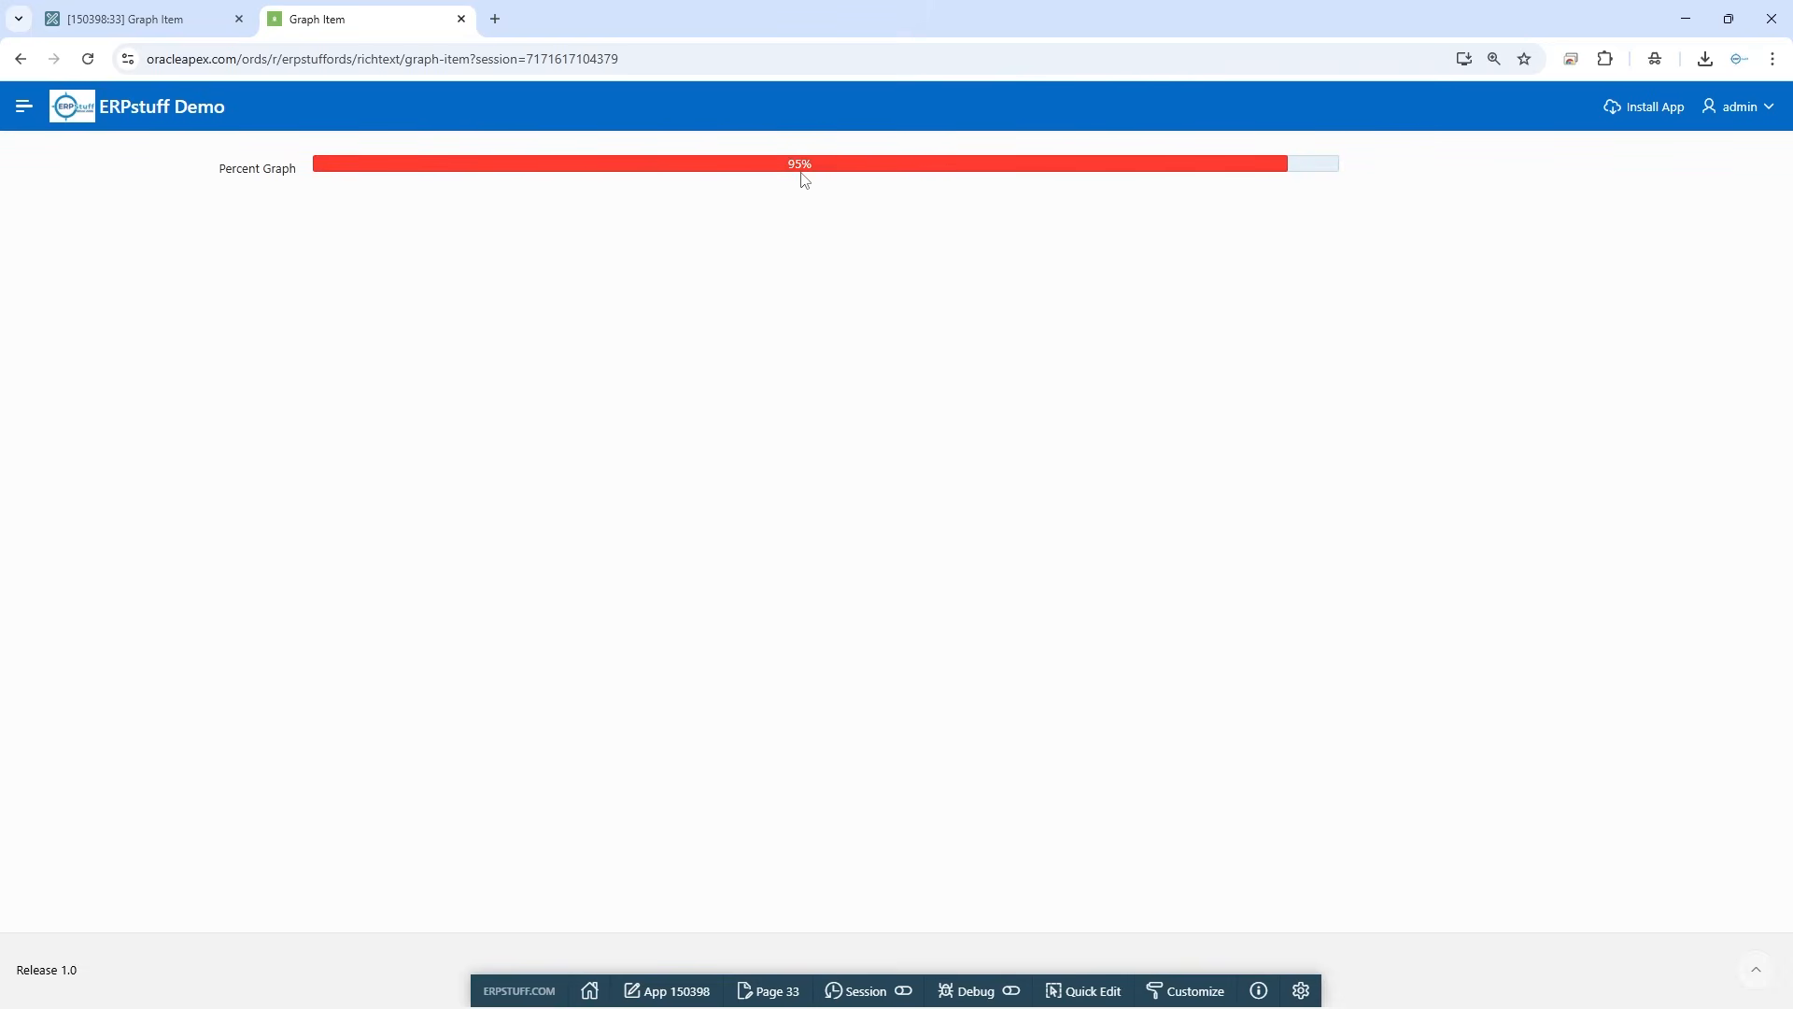
Return to the page designer and create a page item in the Body named P33_FG_COLOR
left_click(102, 19)
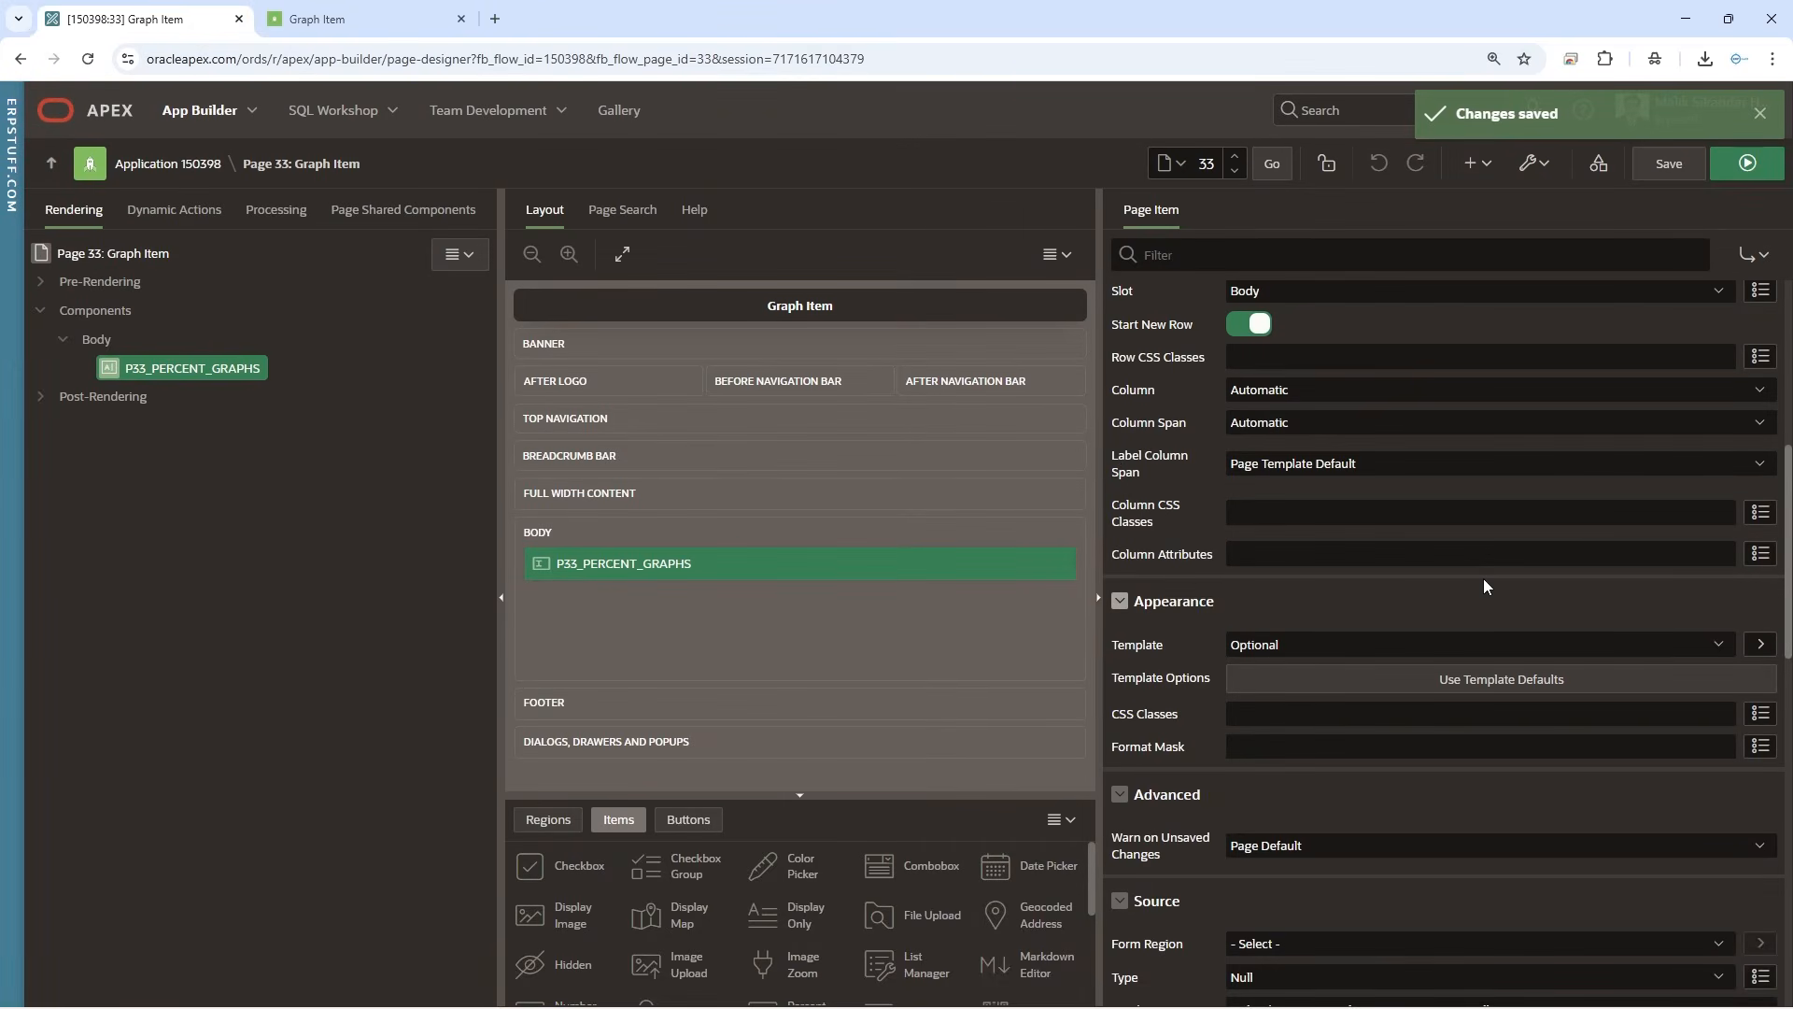
scroll(1484, 579, "up", 5)
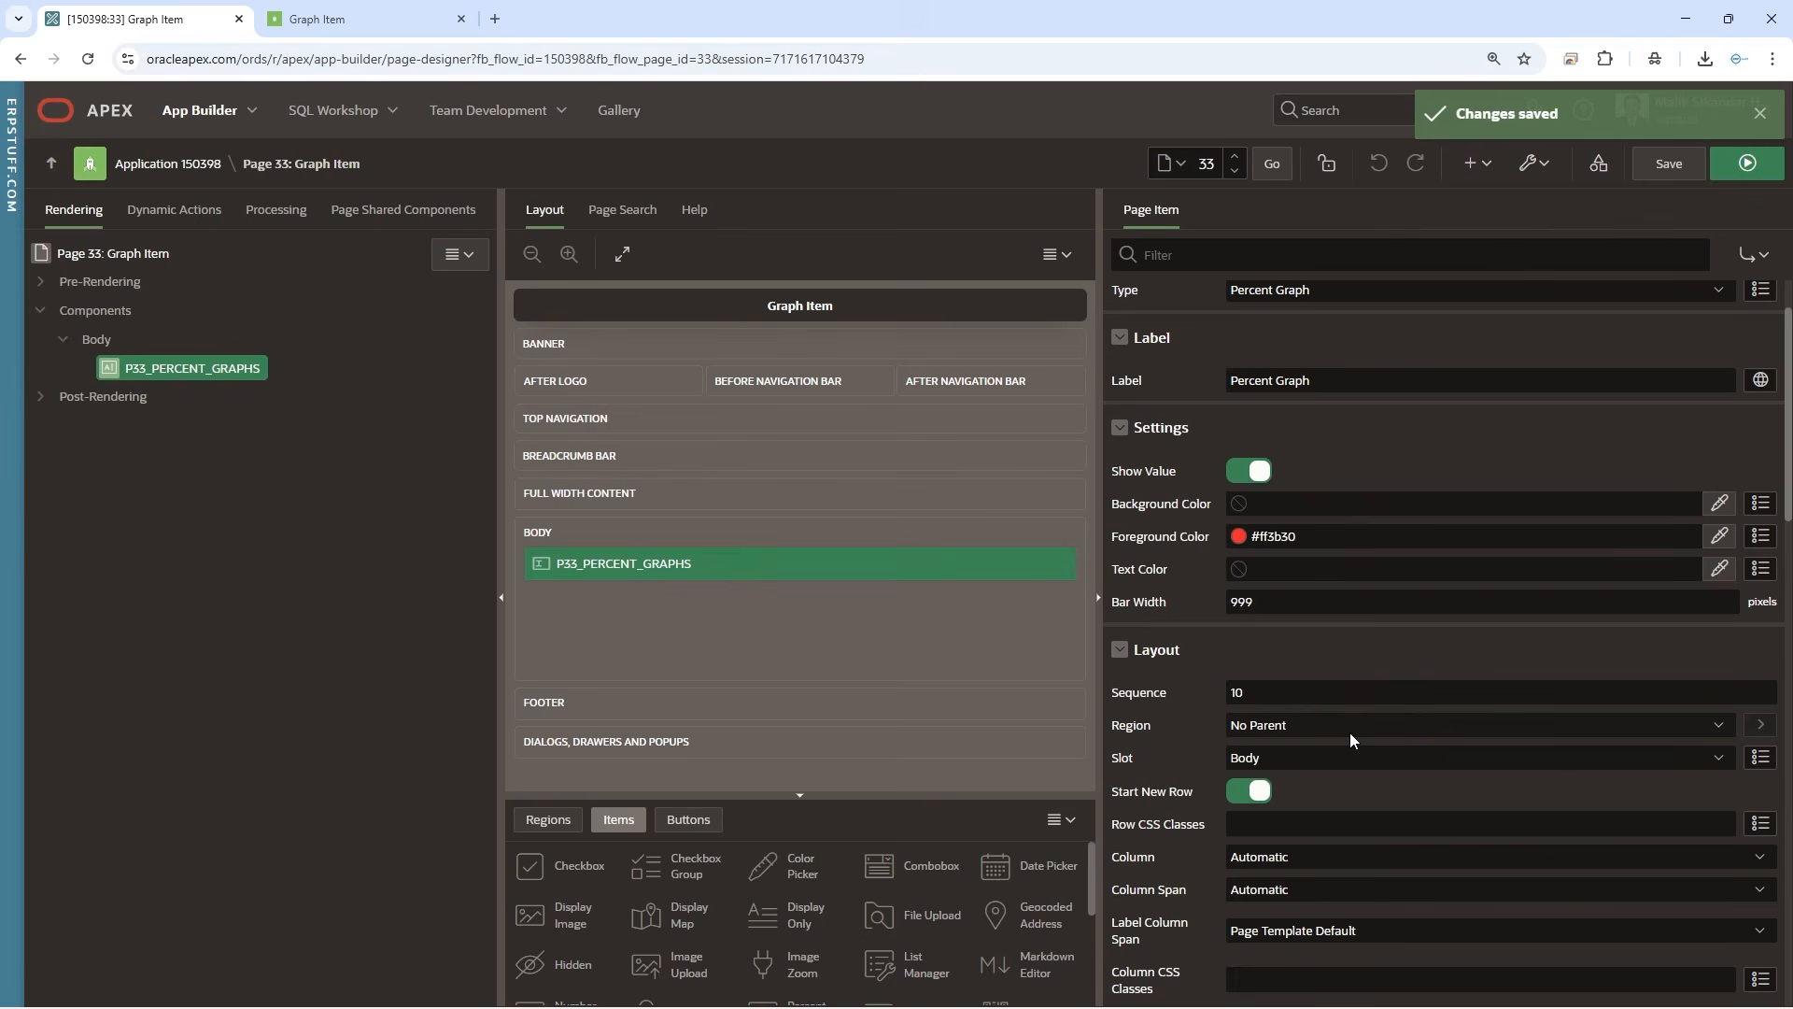
left_click(1306, 537)
left_click_drag(1306, 537, 1247, 538)
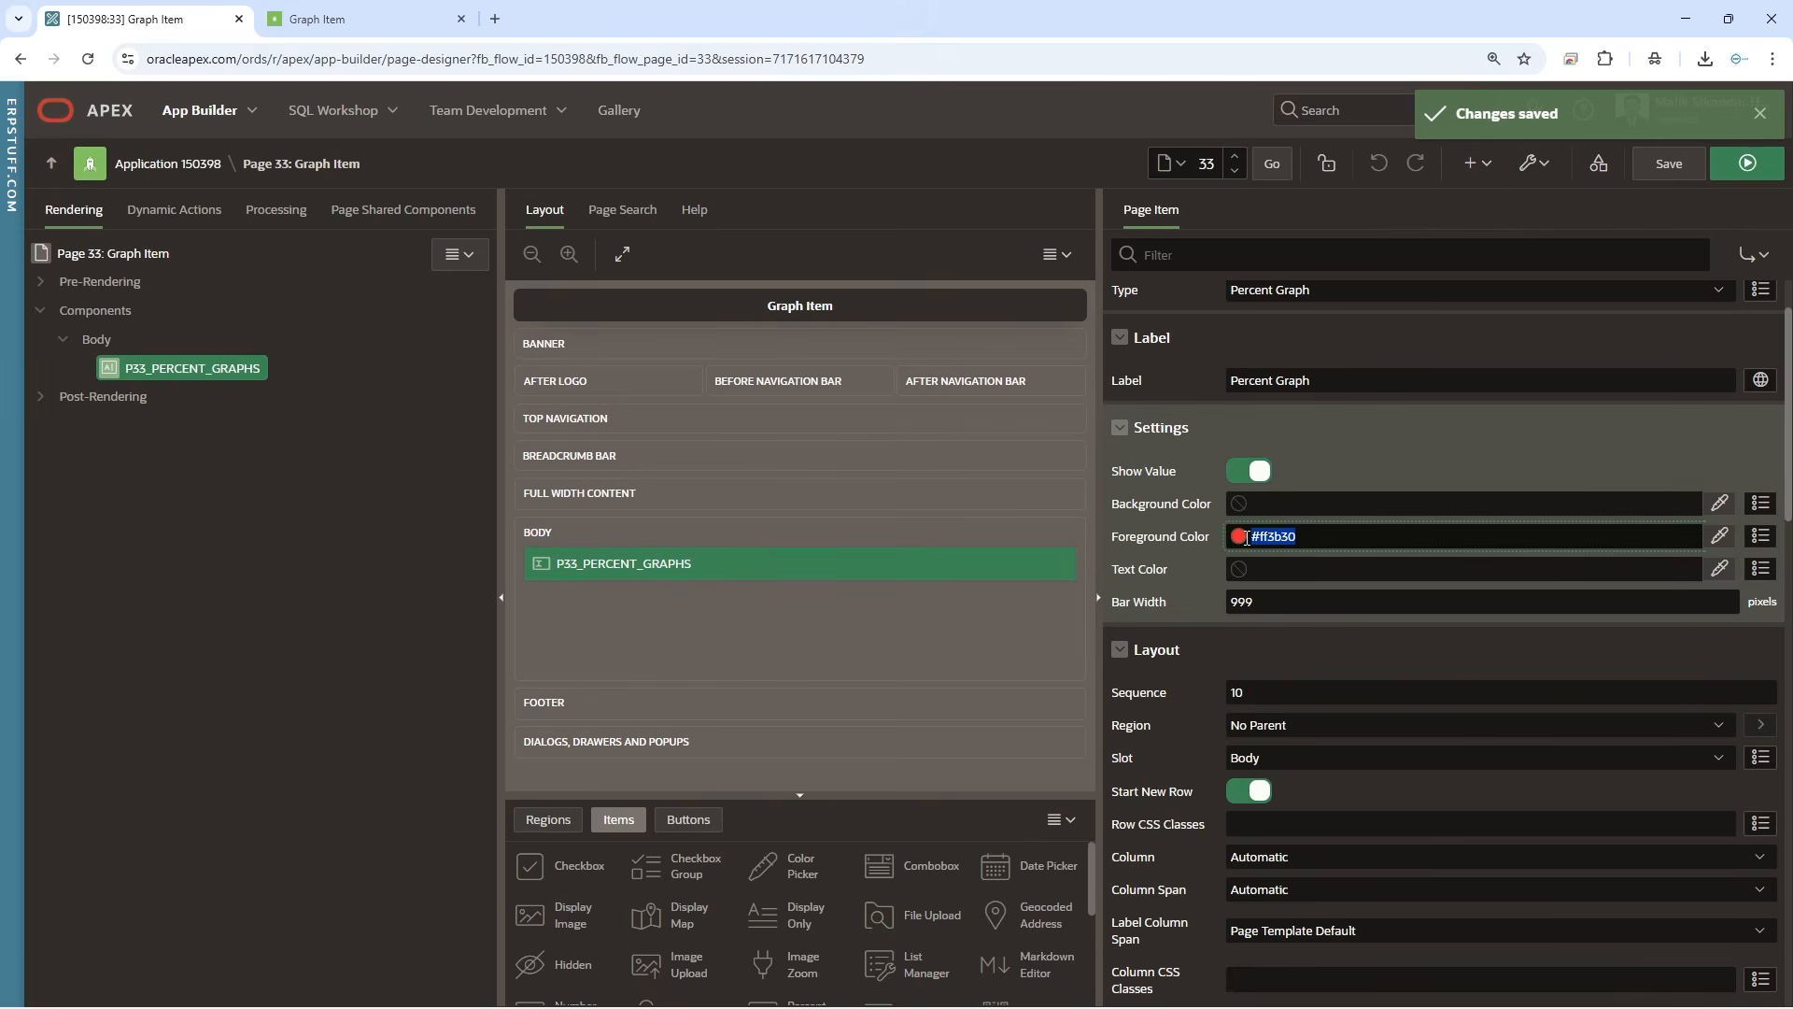
left_click(96, 341)
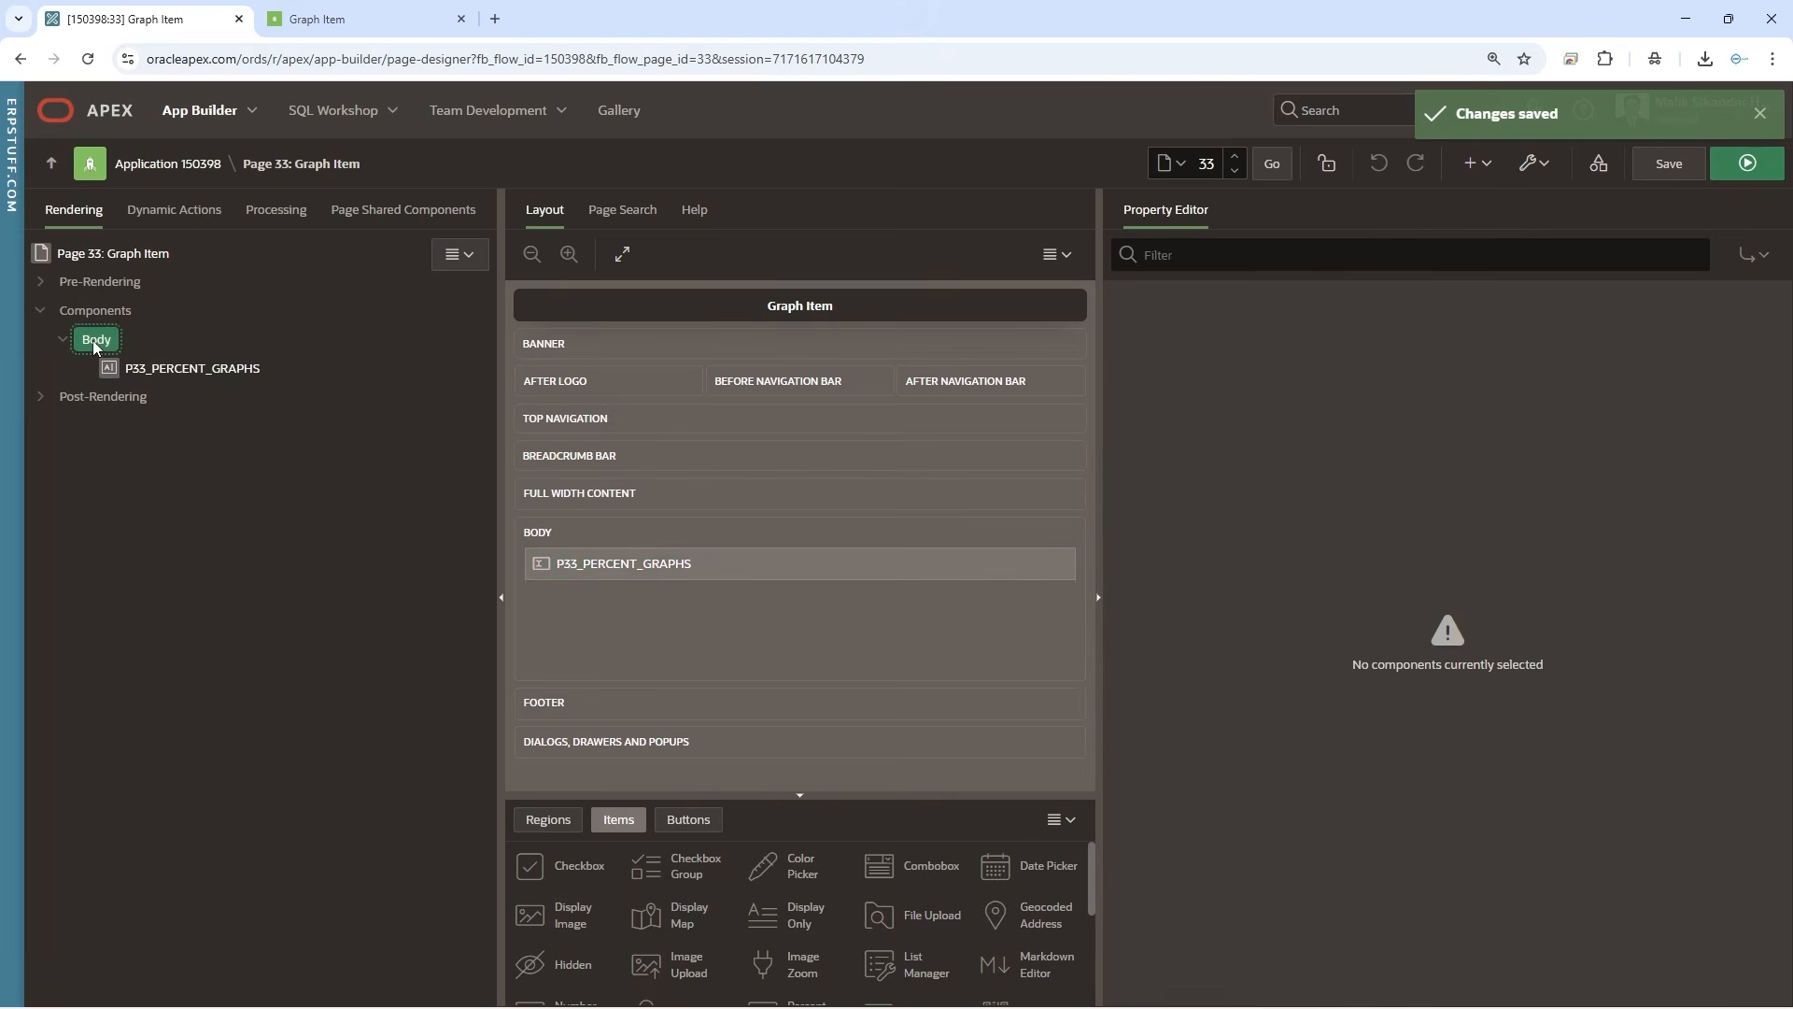
right_click(97, 341)
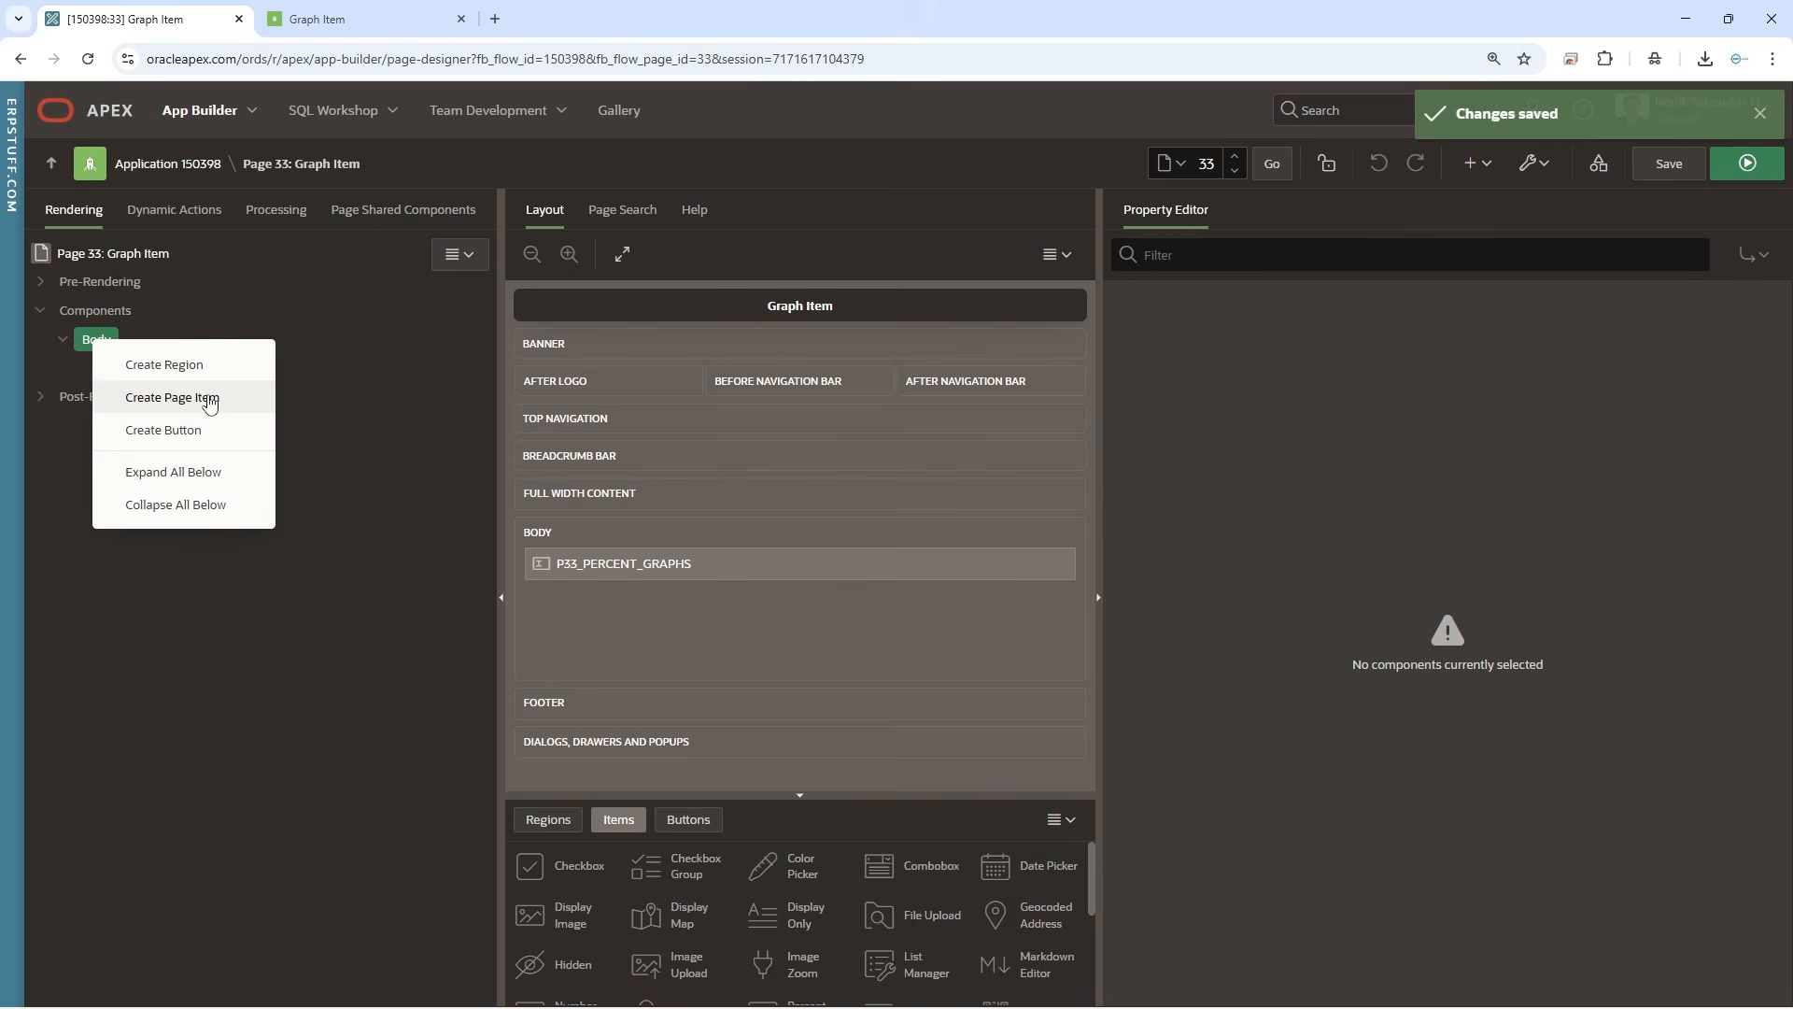
left_click(210, 401)
left_click_drag(169, 401, 164, 361)
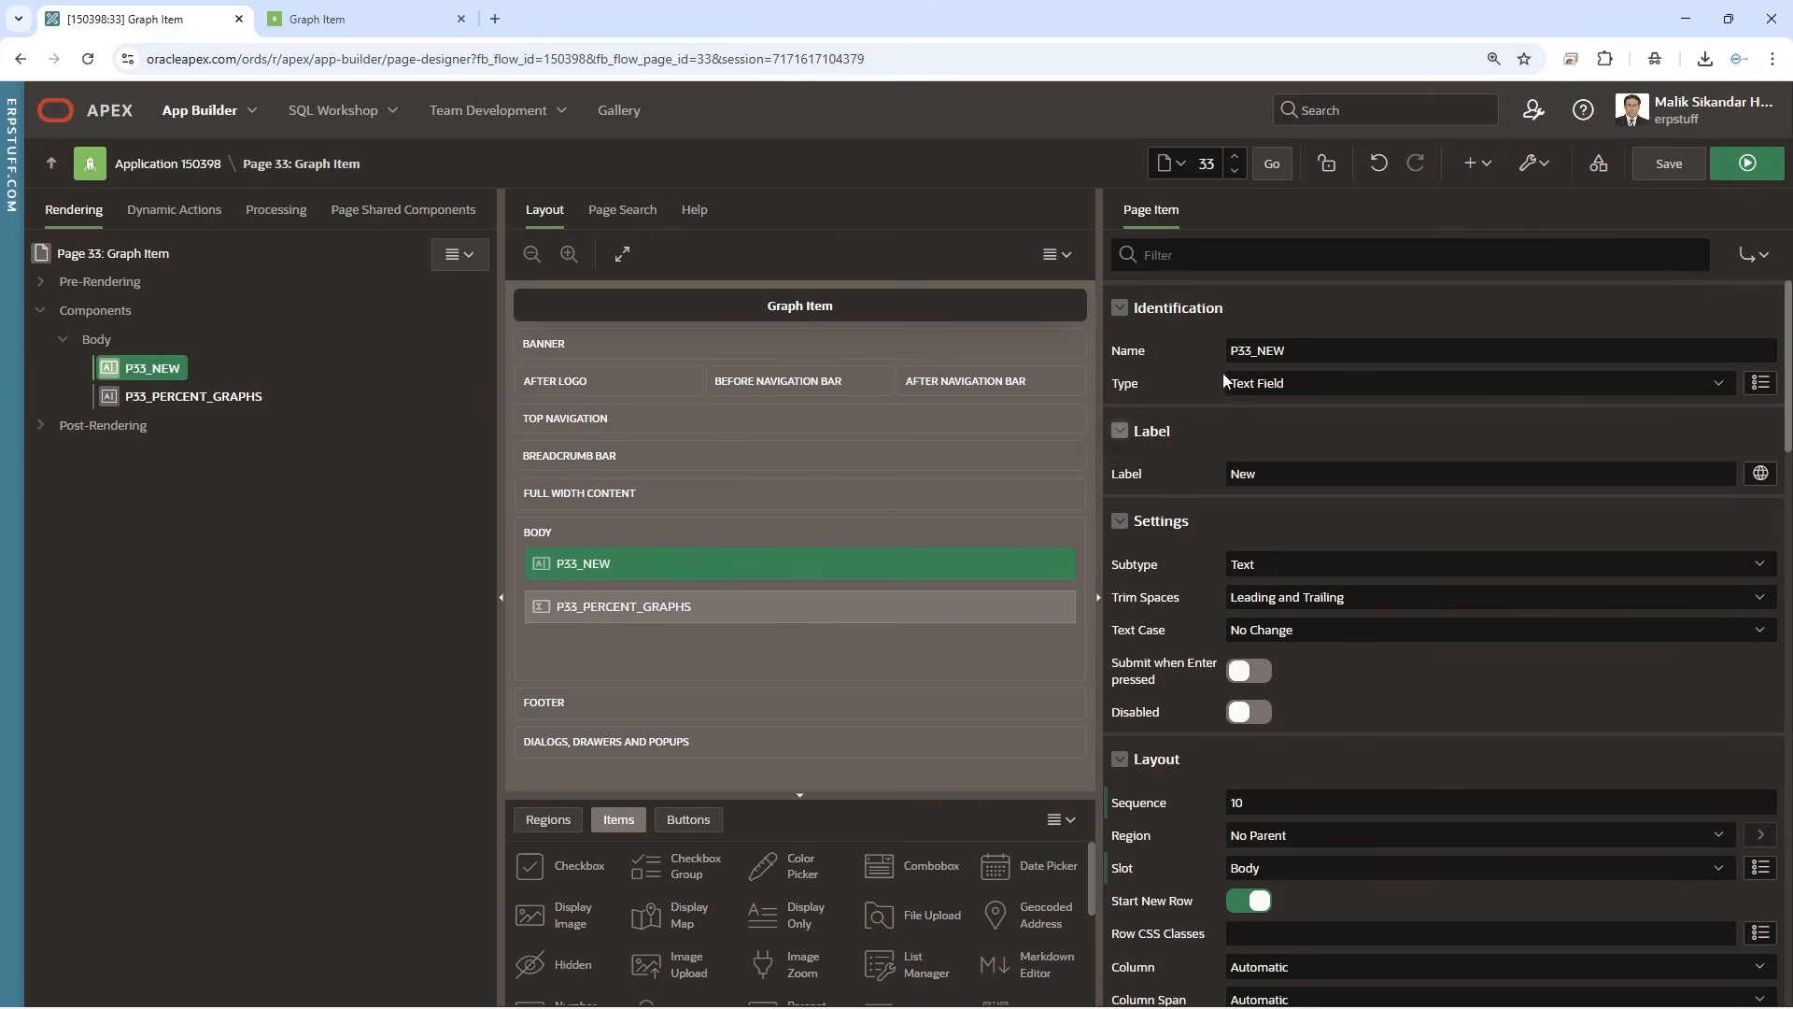
left_click_drag(1258, 354, 1571, 378)
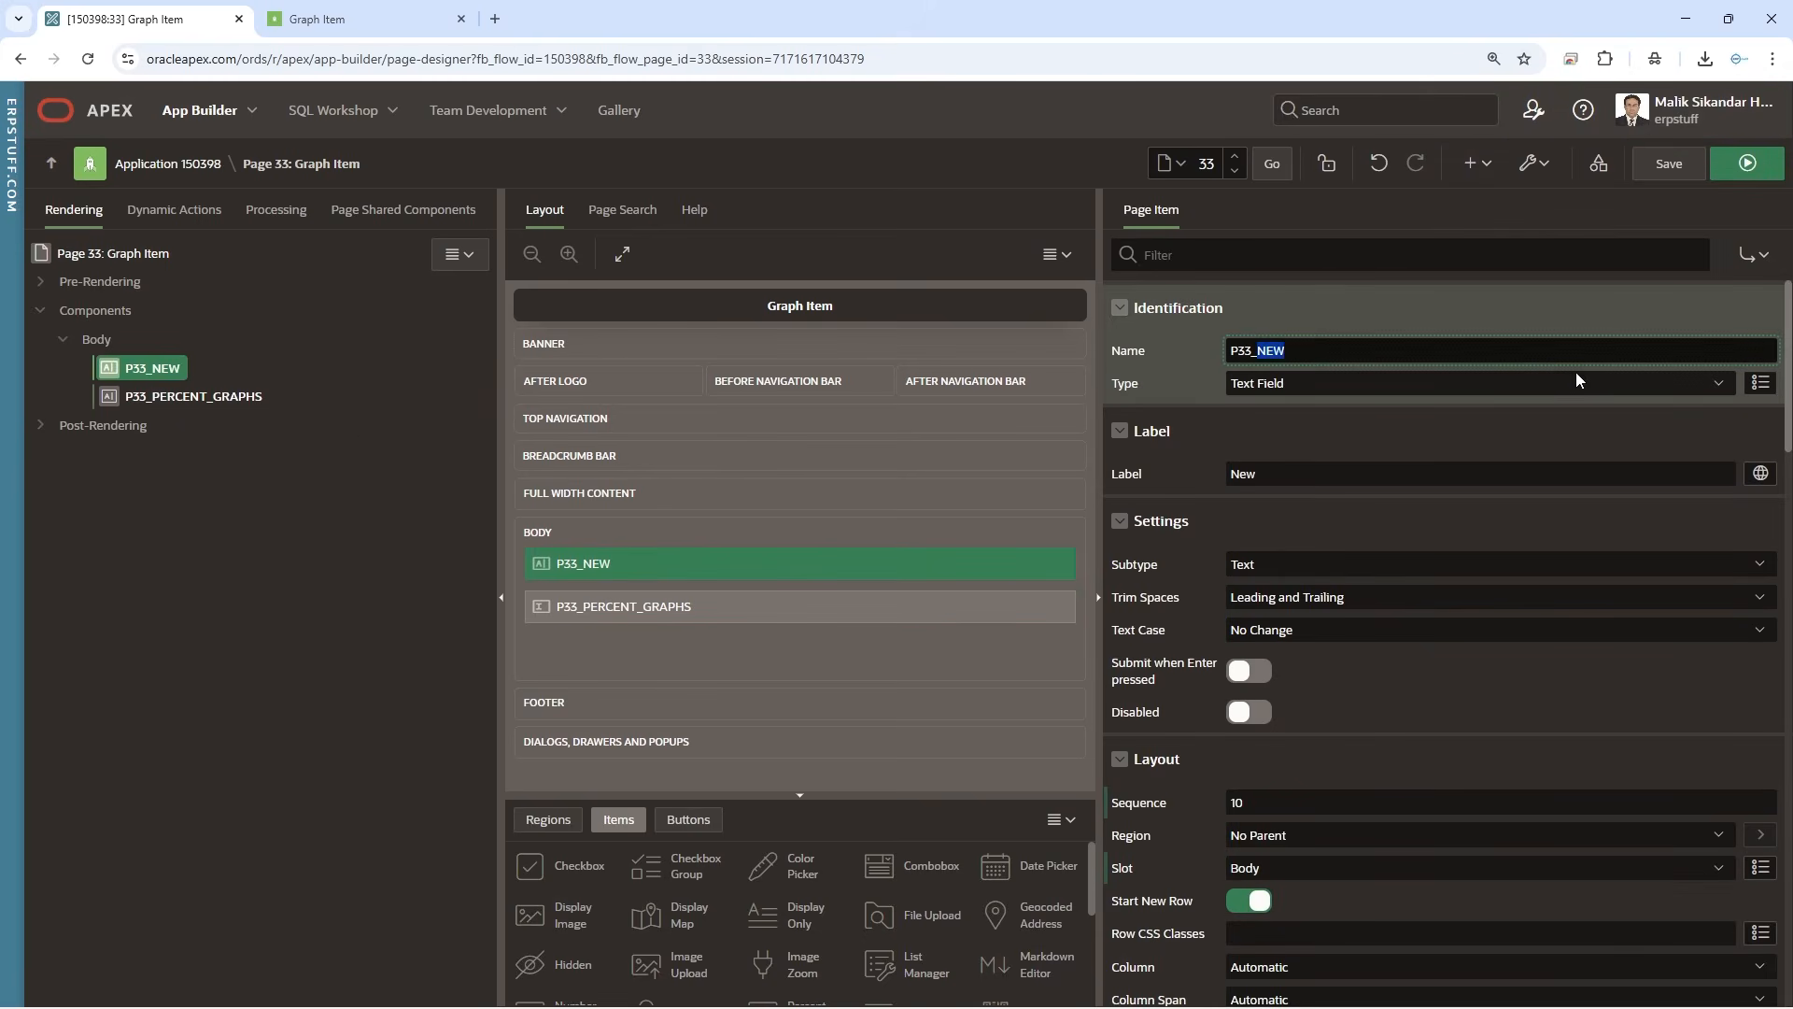
type("B")
type("G_")
type("COLOR")
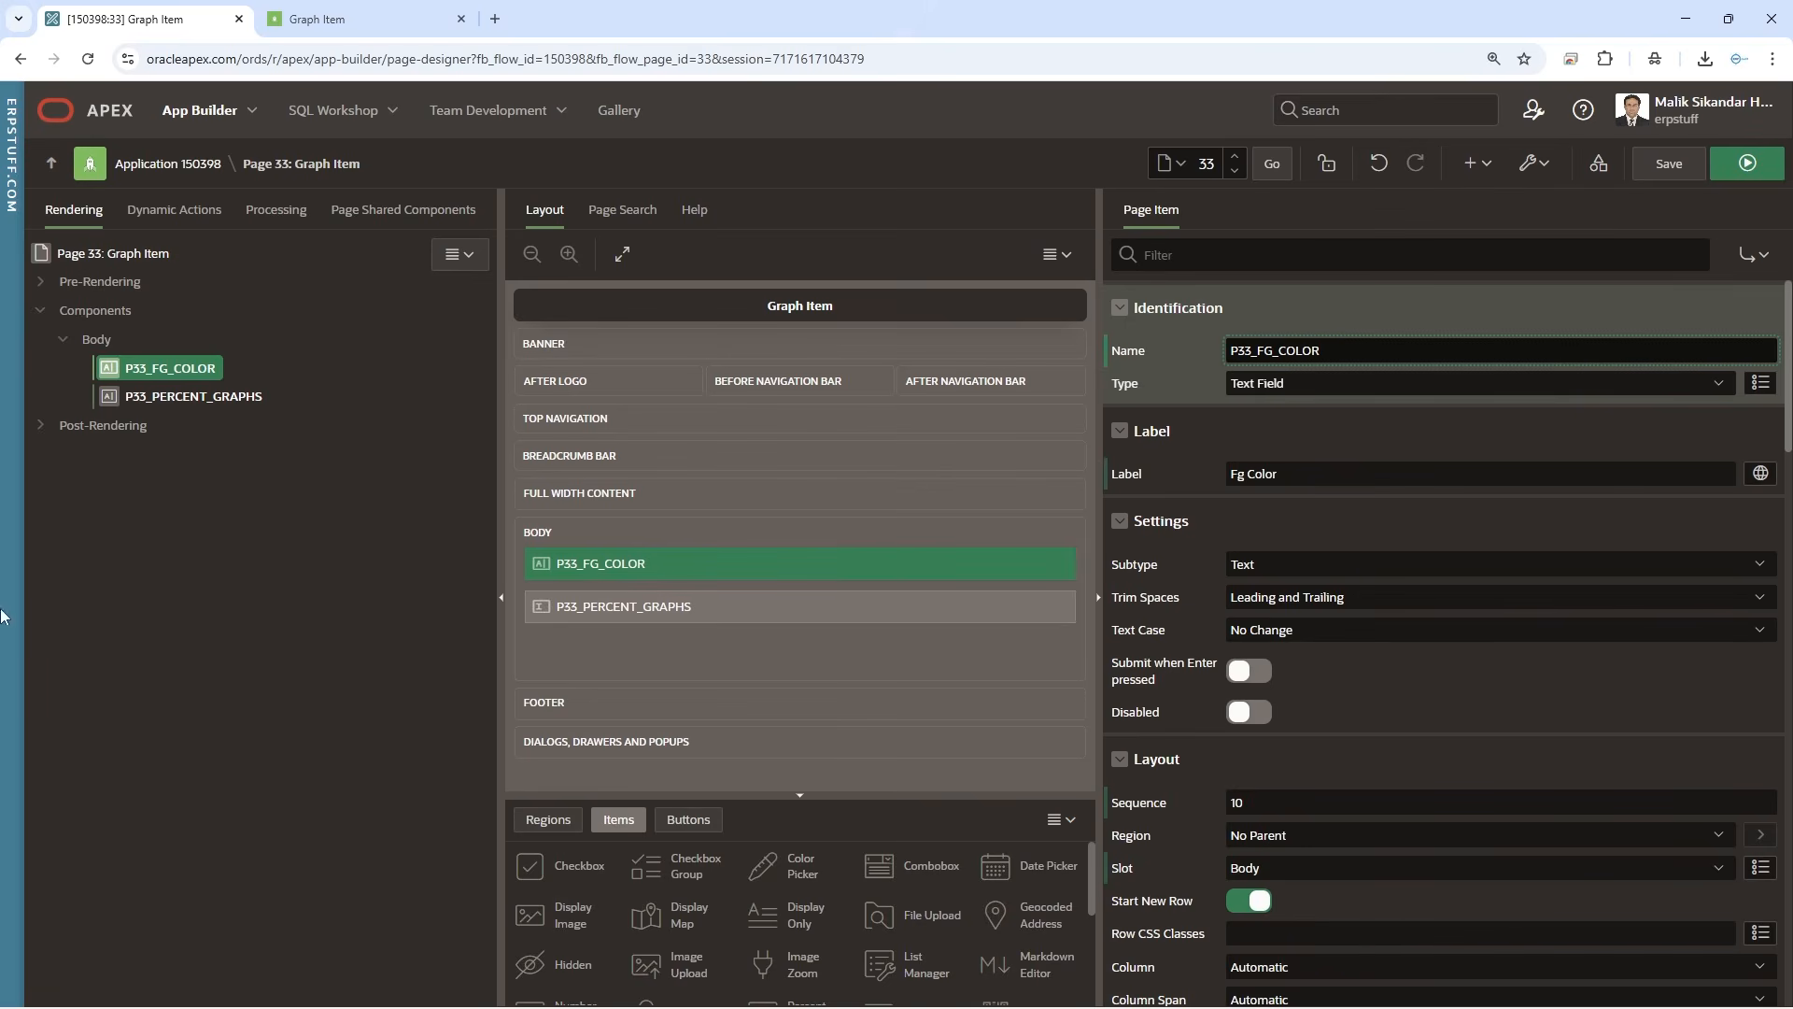
Move the percent graph's foreground color value #ff3b30 into a static default for P33_FG_COLOR, and save the page
left_click(256, 399)
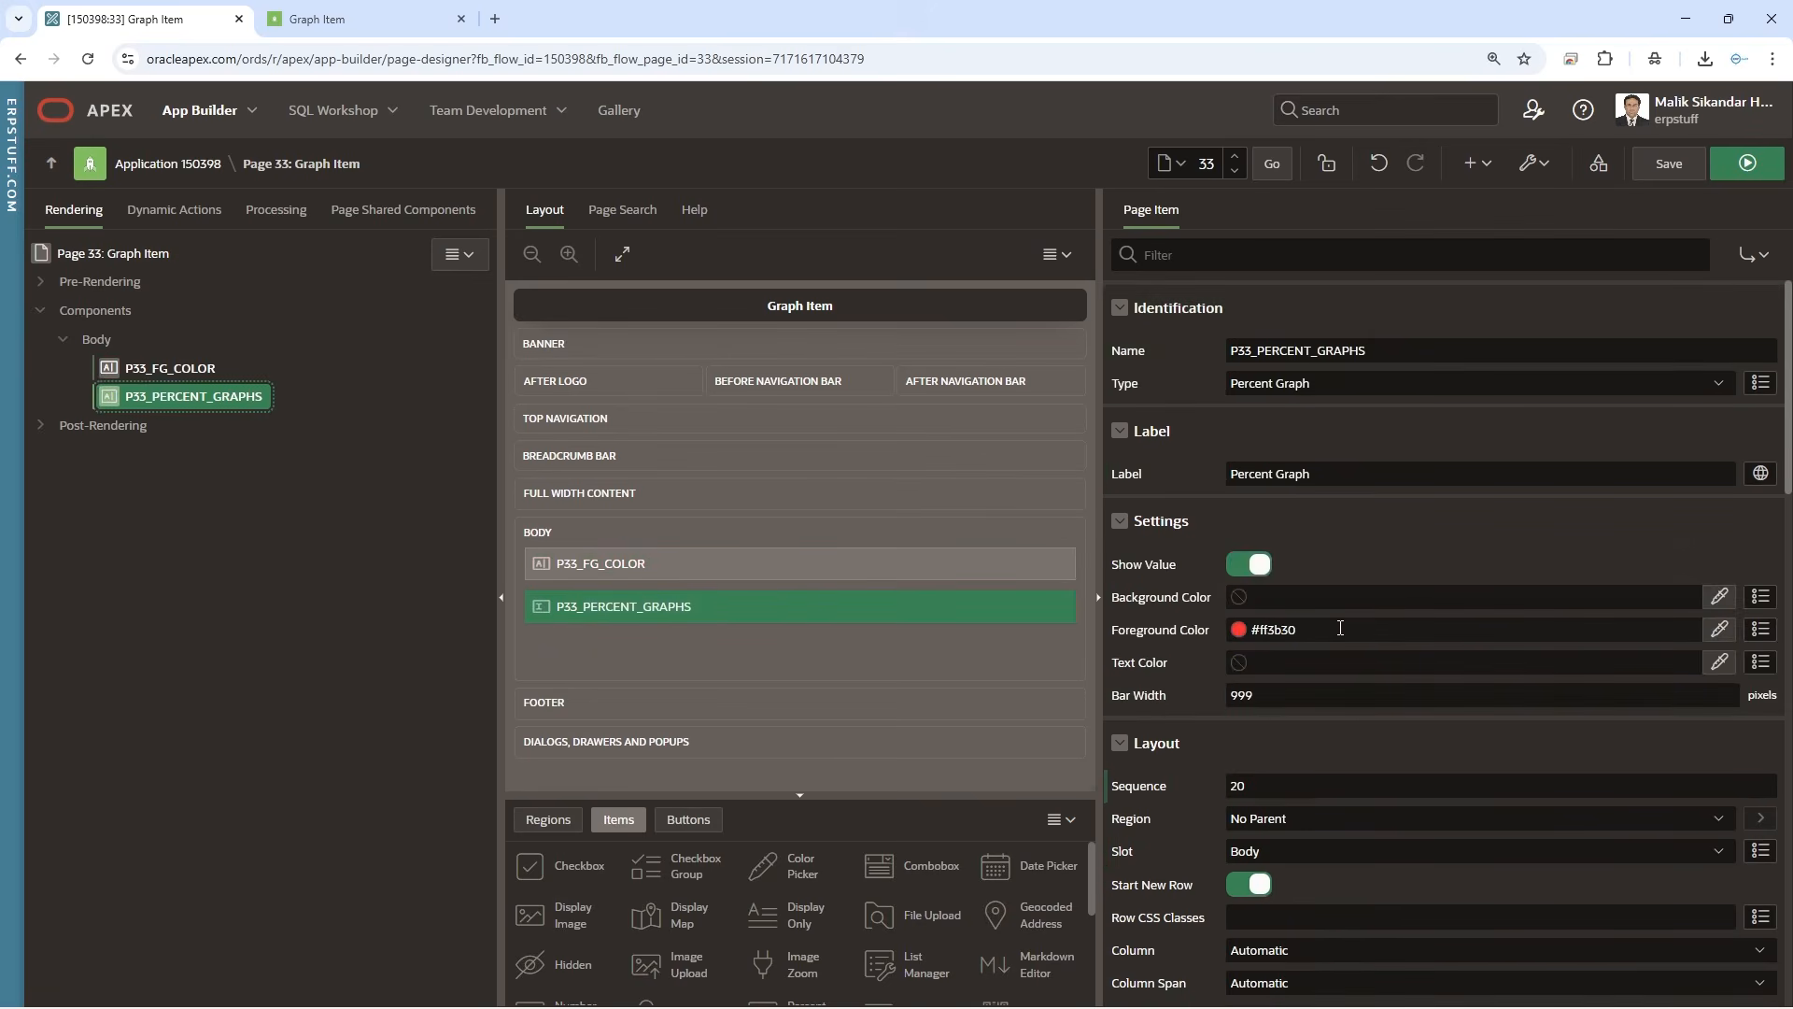
double_click(1342, 627)
key("ctrl+c")
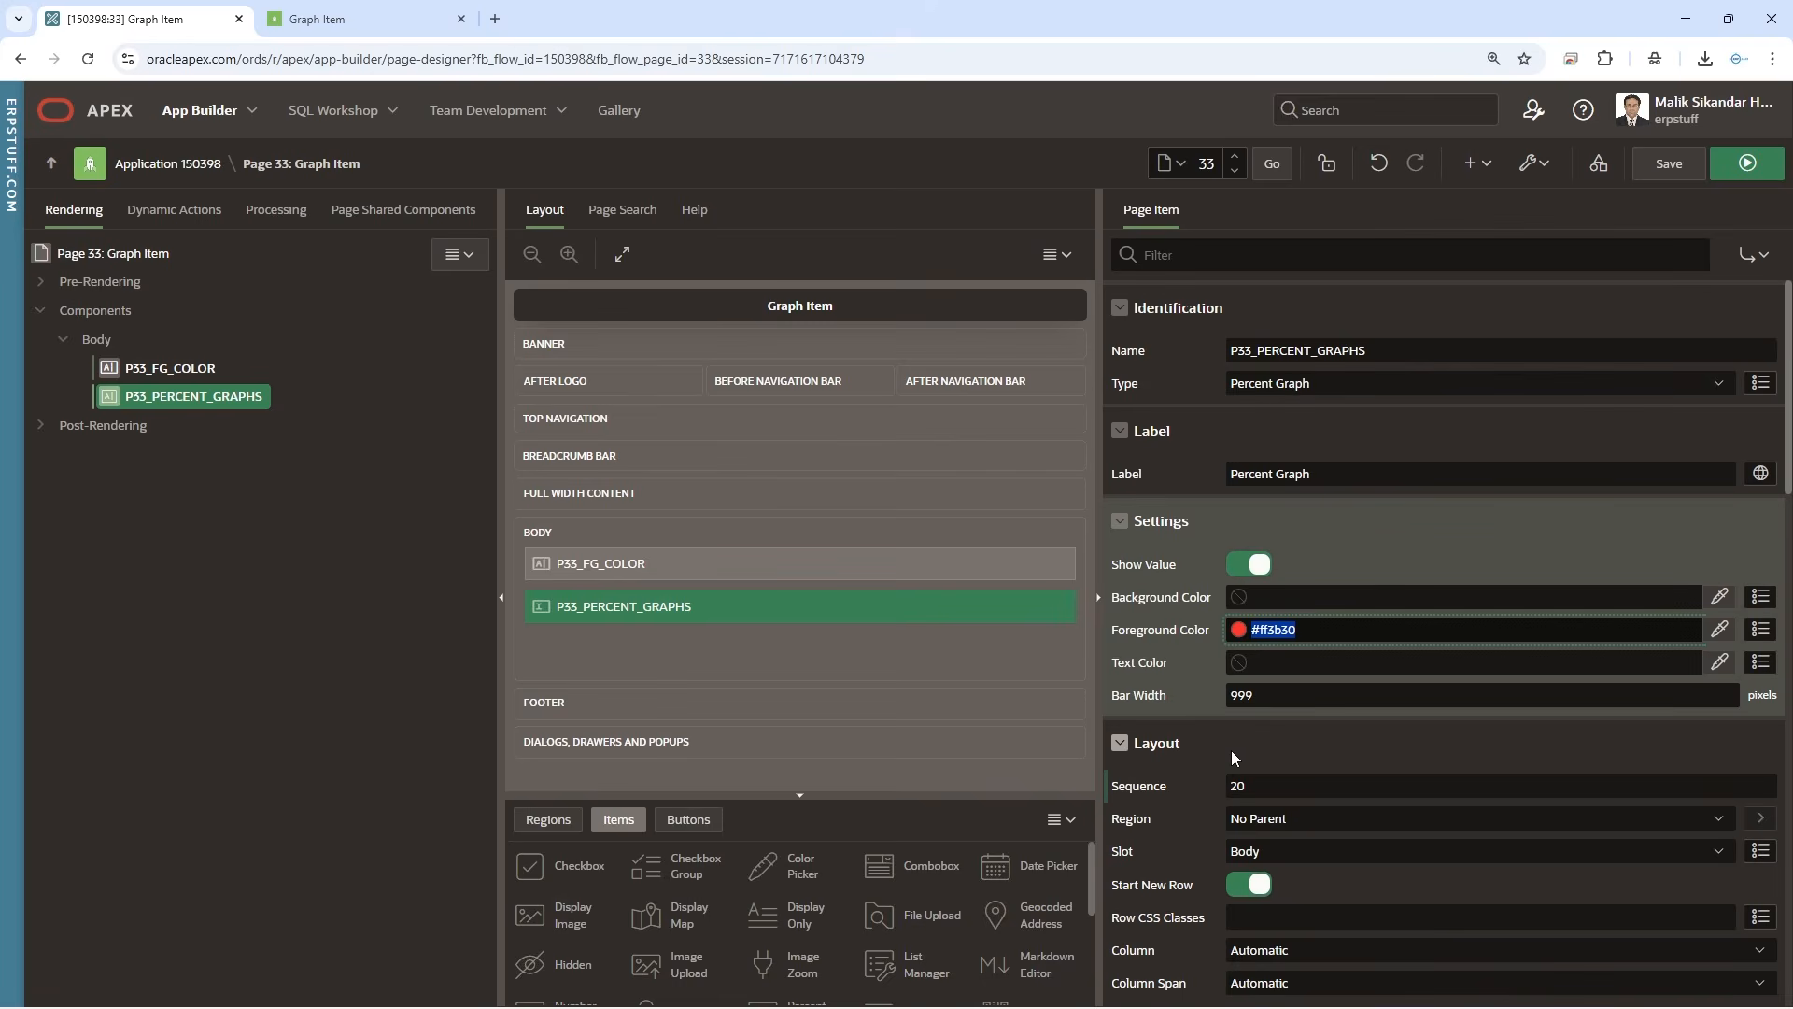
left_click(188, 369)
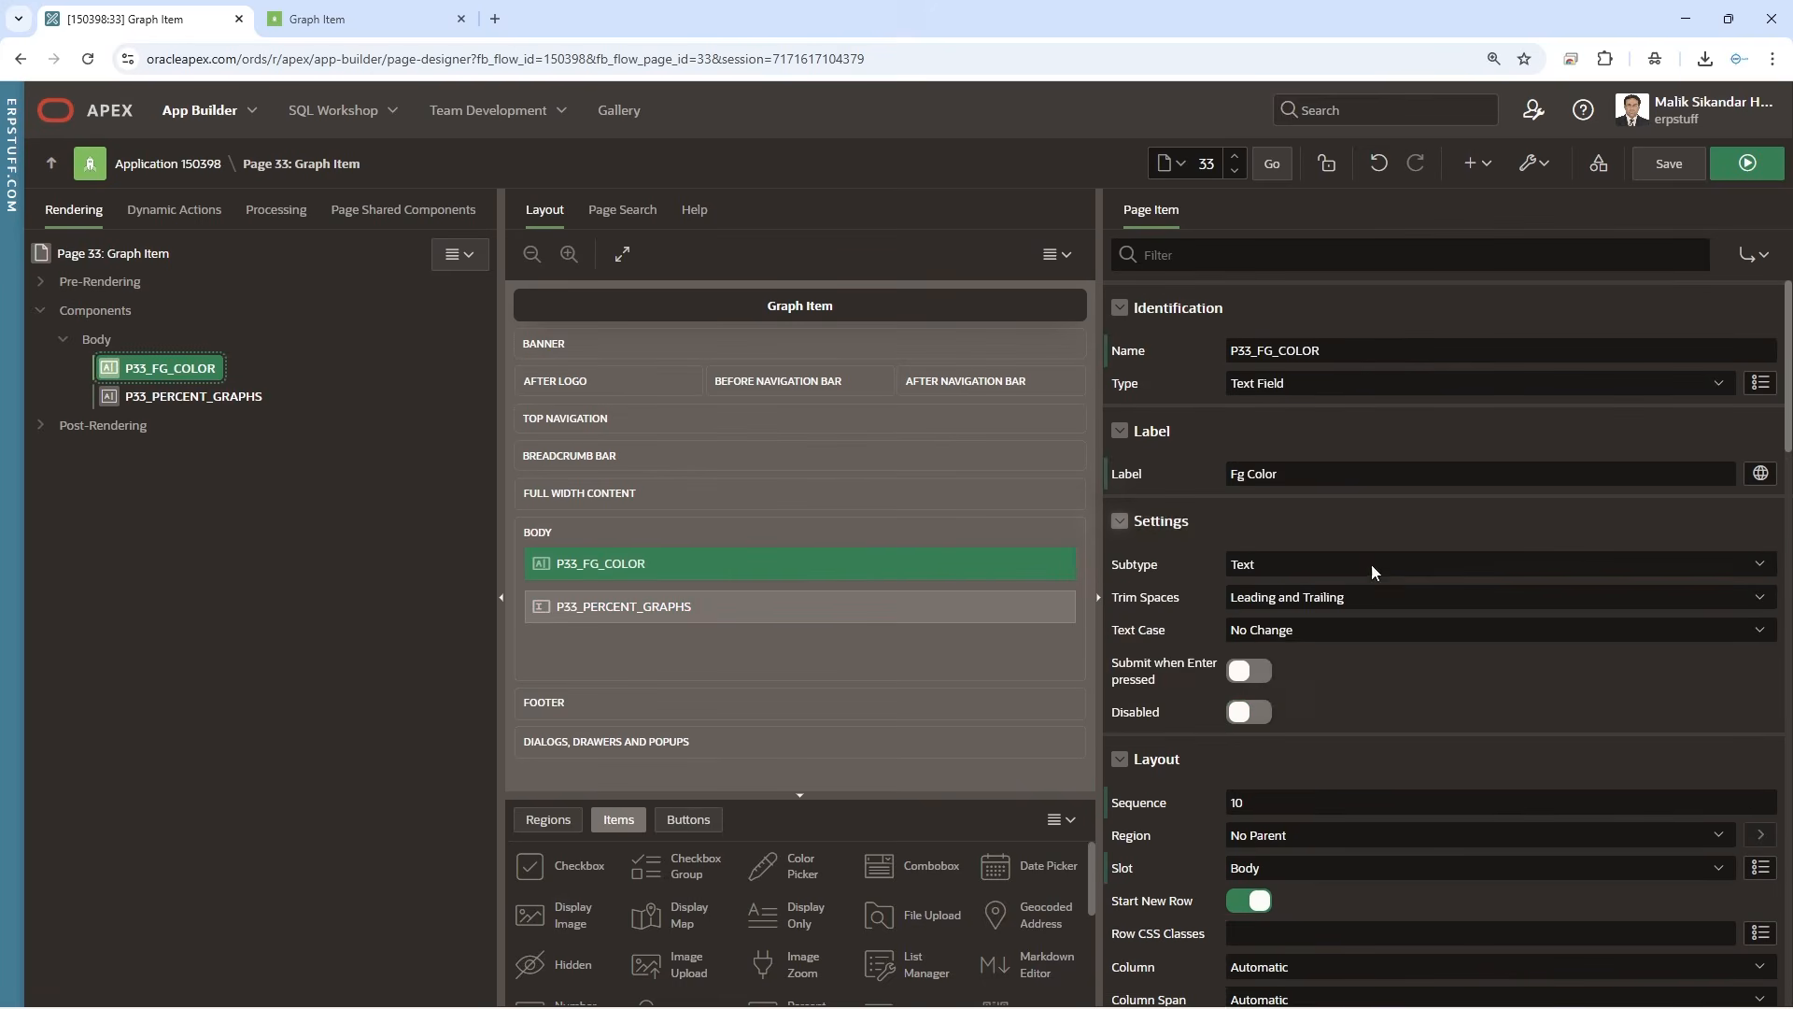
scroll(1409, 699, "down", 10)
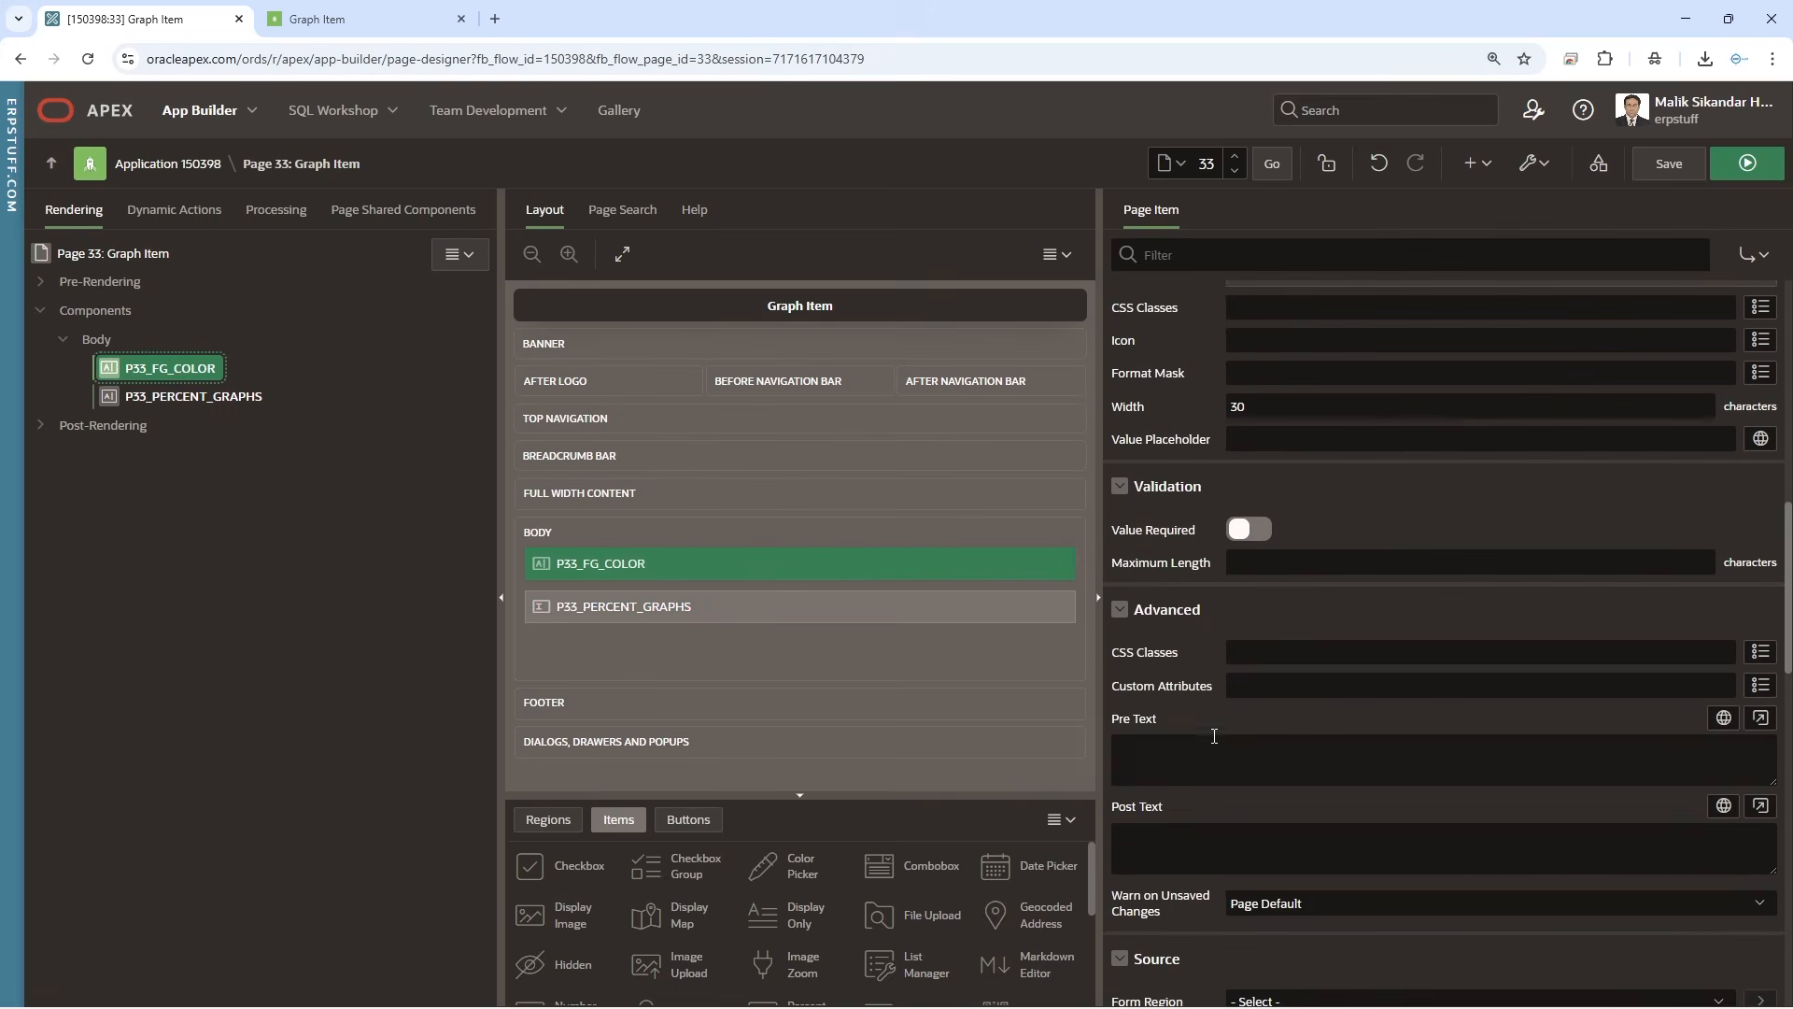
scroll(1214, 736, "down", 4)
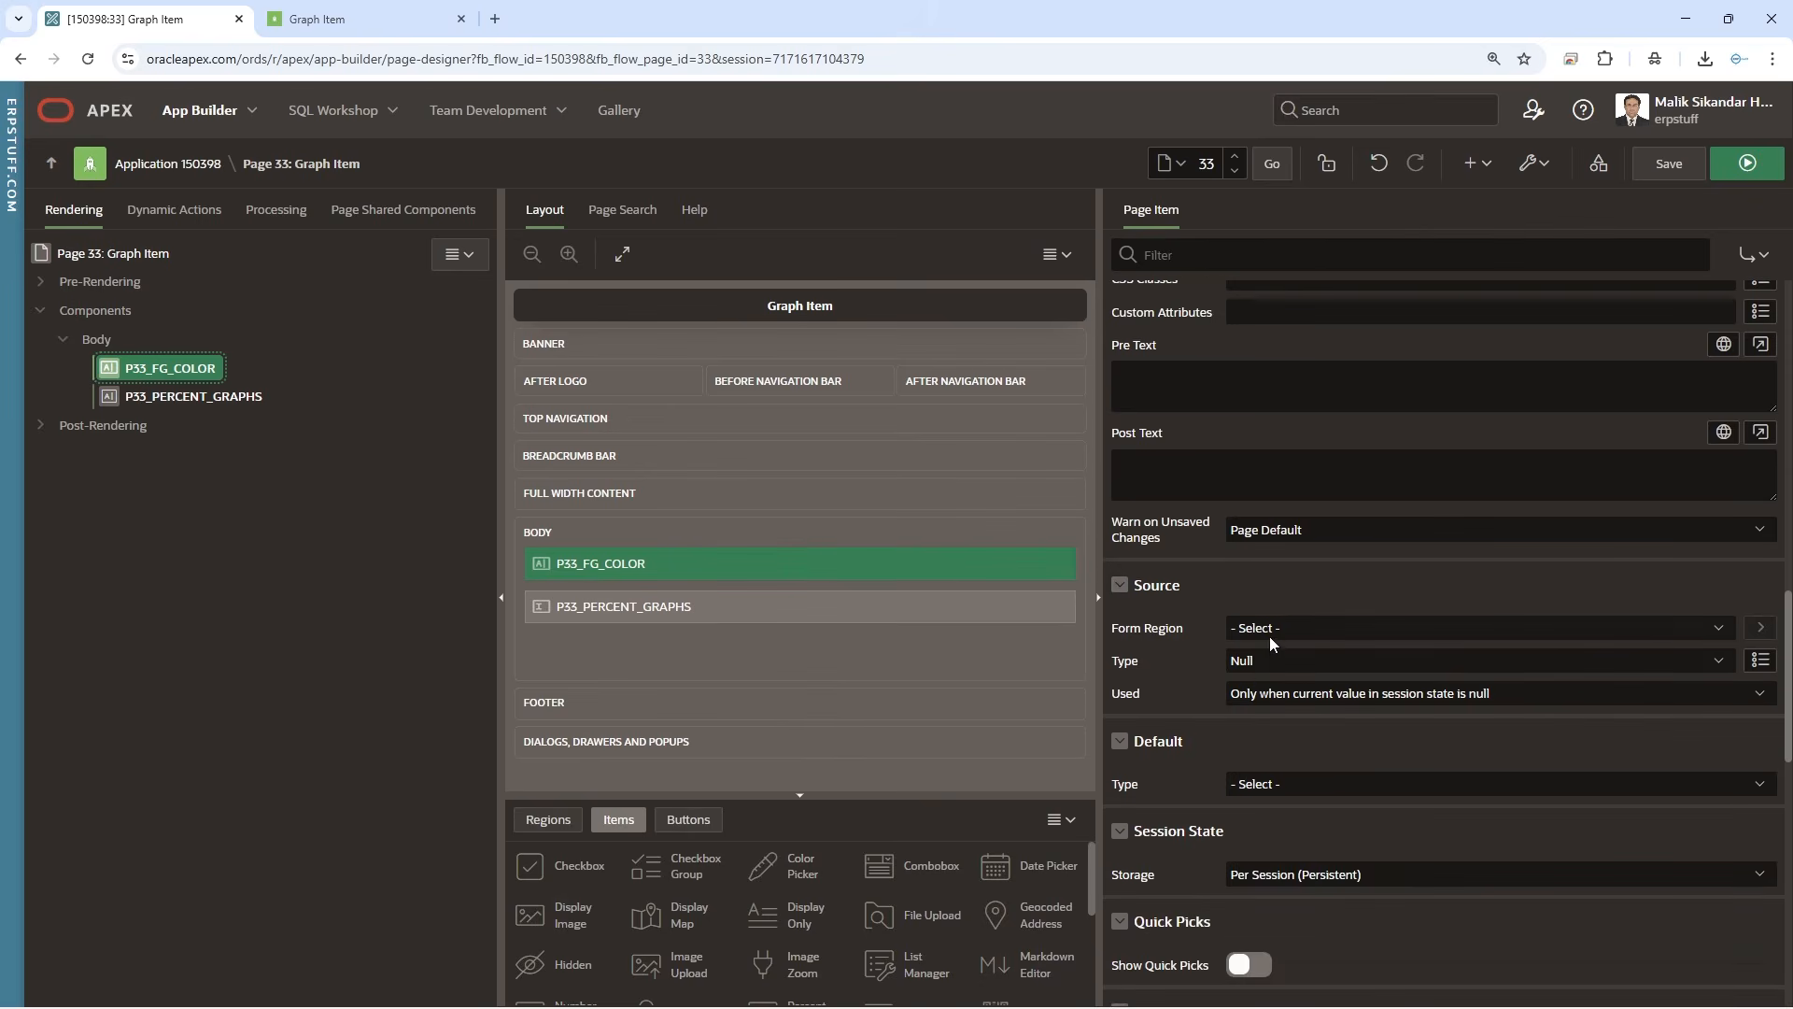
left_click(1256, 783)
left_click(1237, 822)
left_click(1207, 868)
key("ctrl+v")
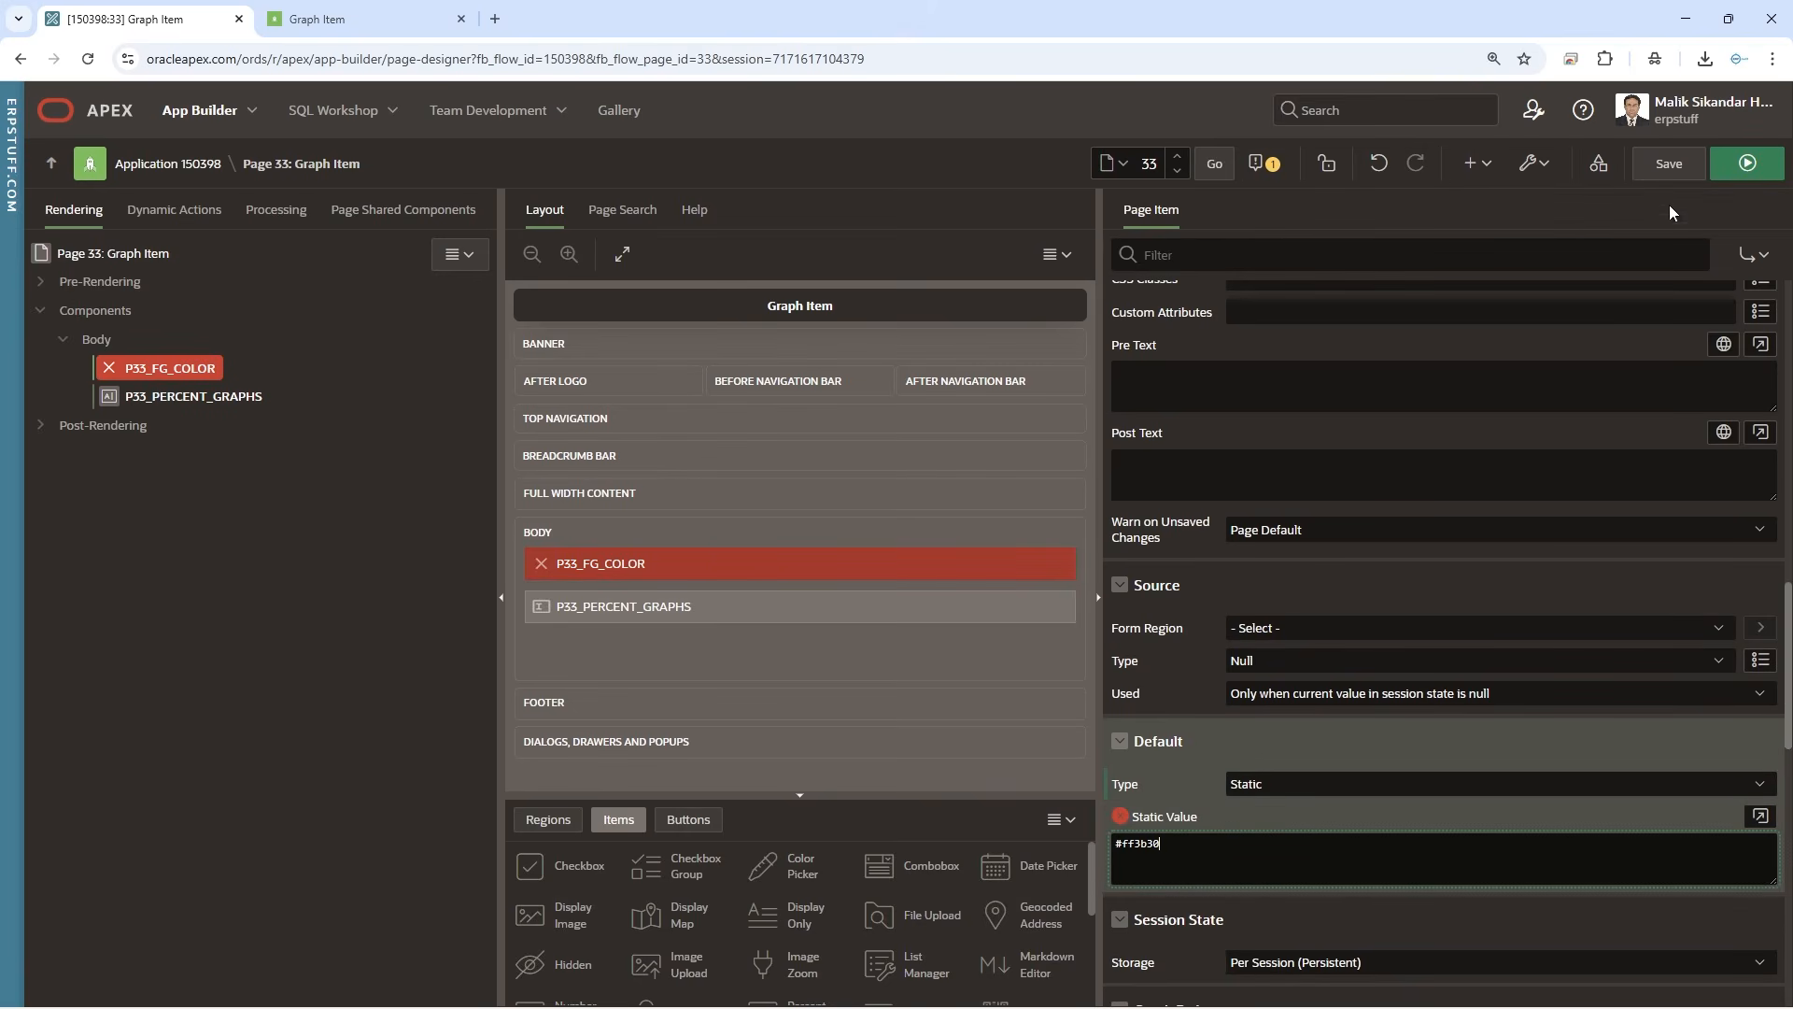
left_click(1669, 165)
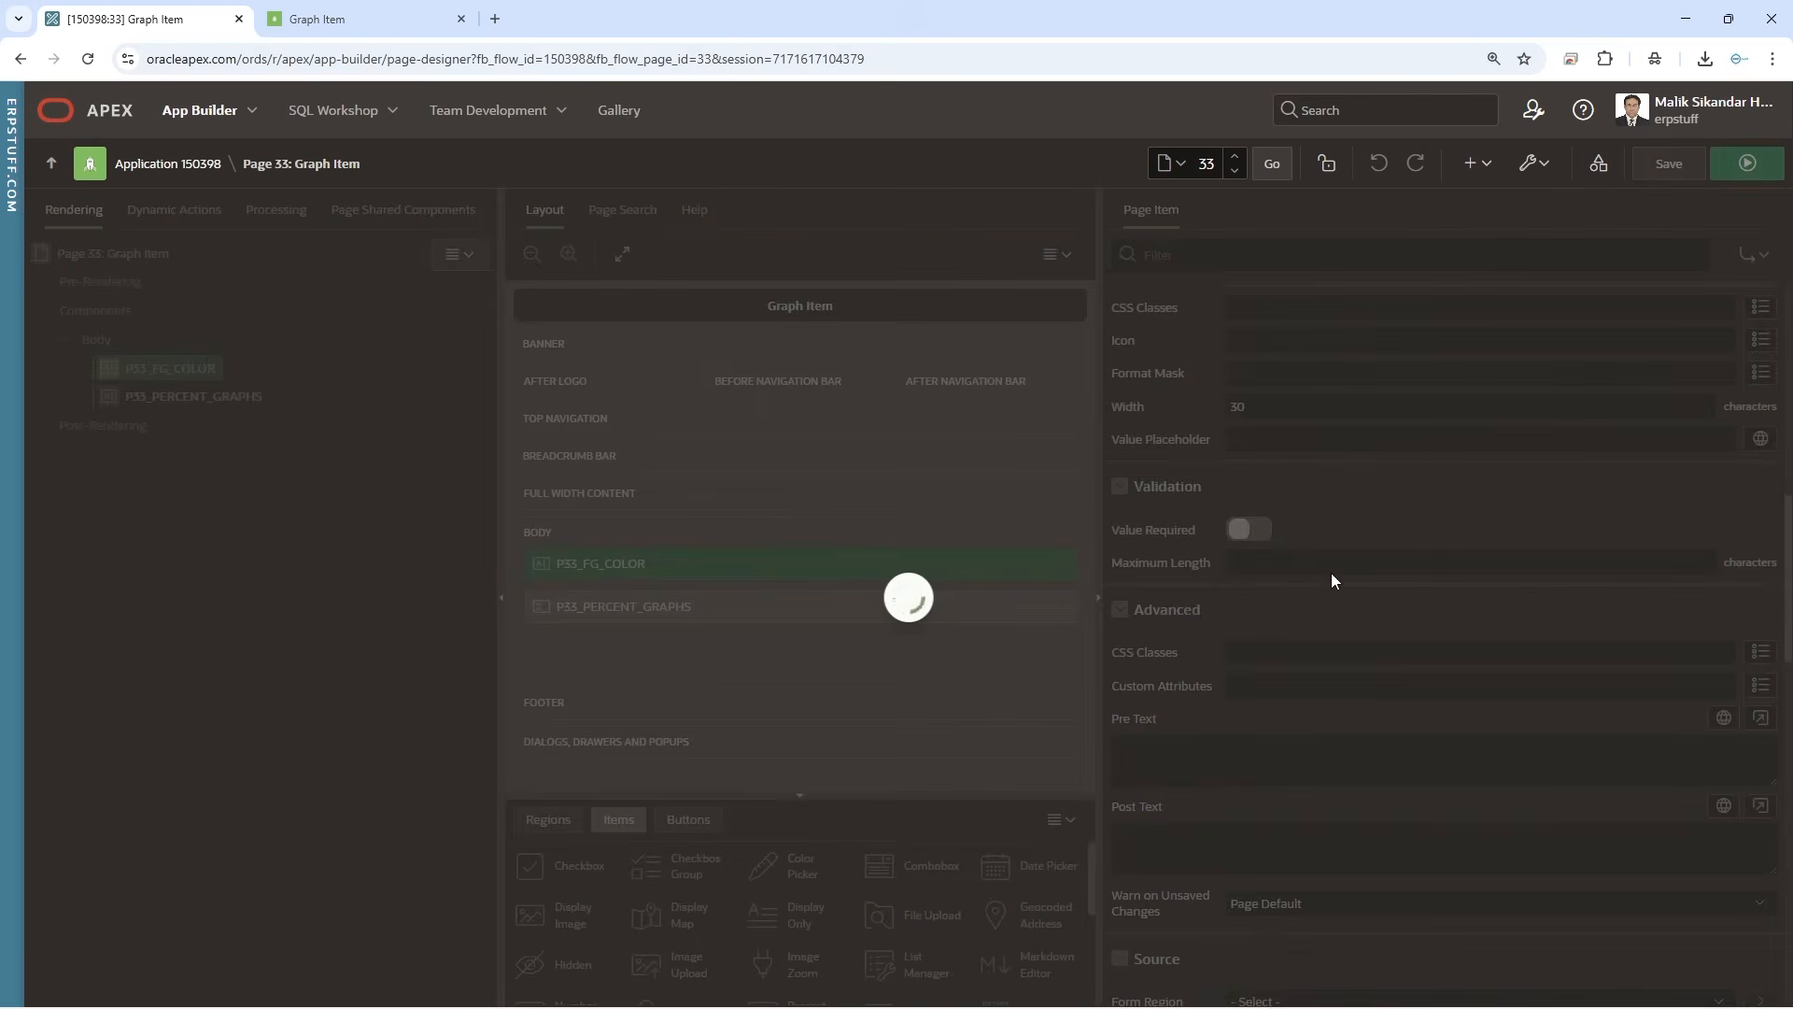
Set the percent graph's foreground color to the substitution &P33_FG_COLOR., save, and reload the running page
scroll(1332, 574, "up", 10)
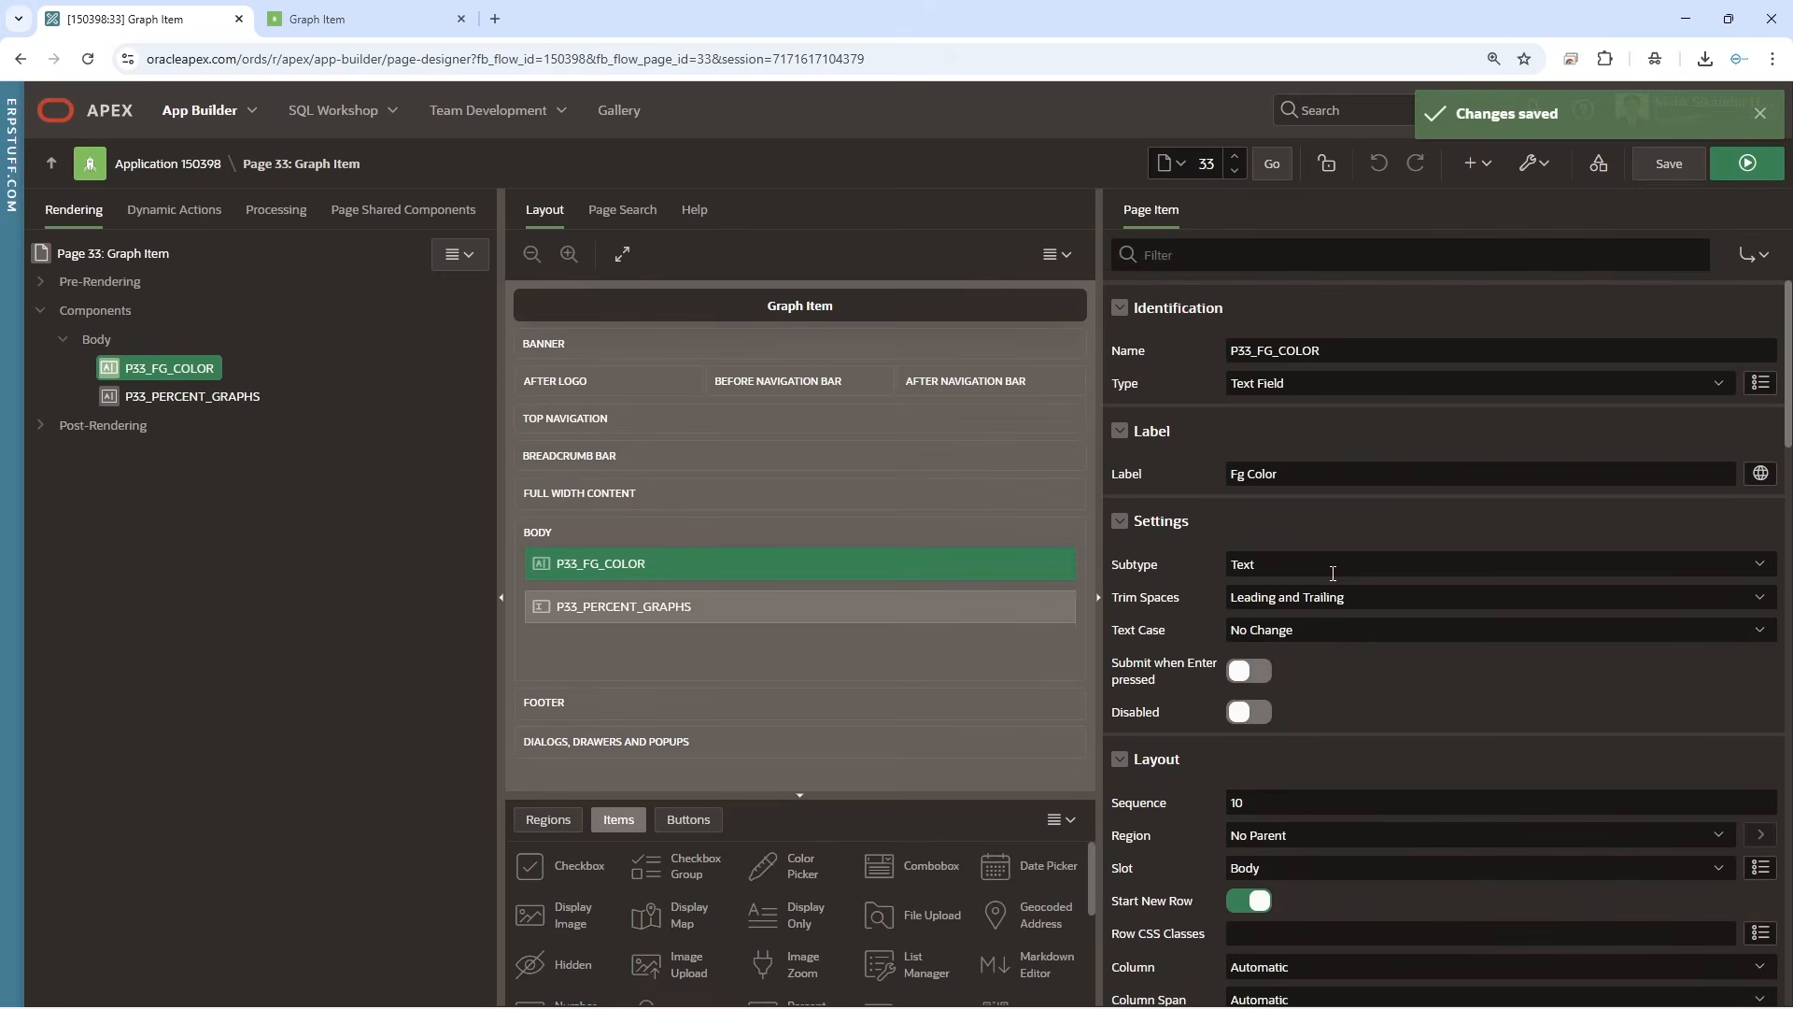
double_click(1373, 351)
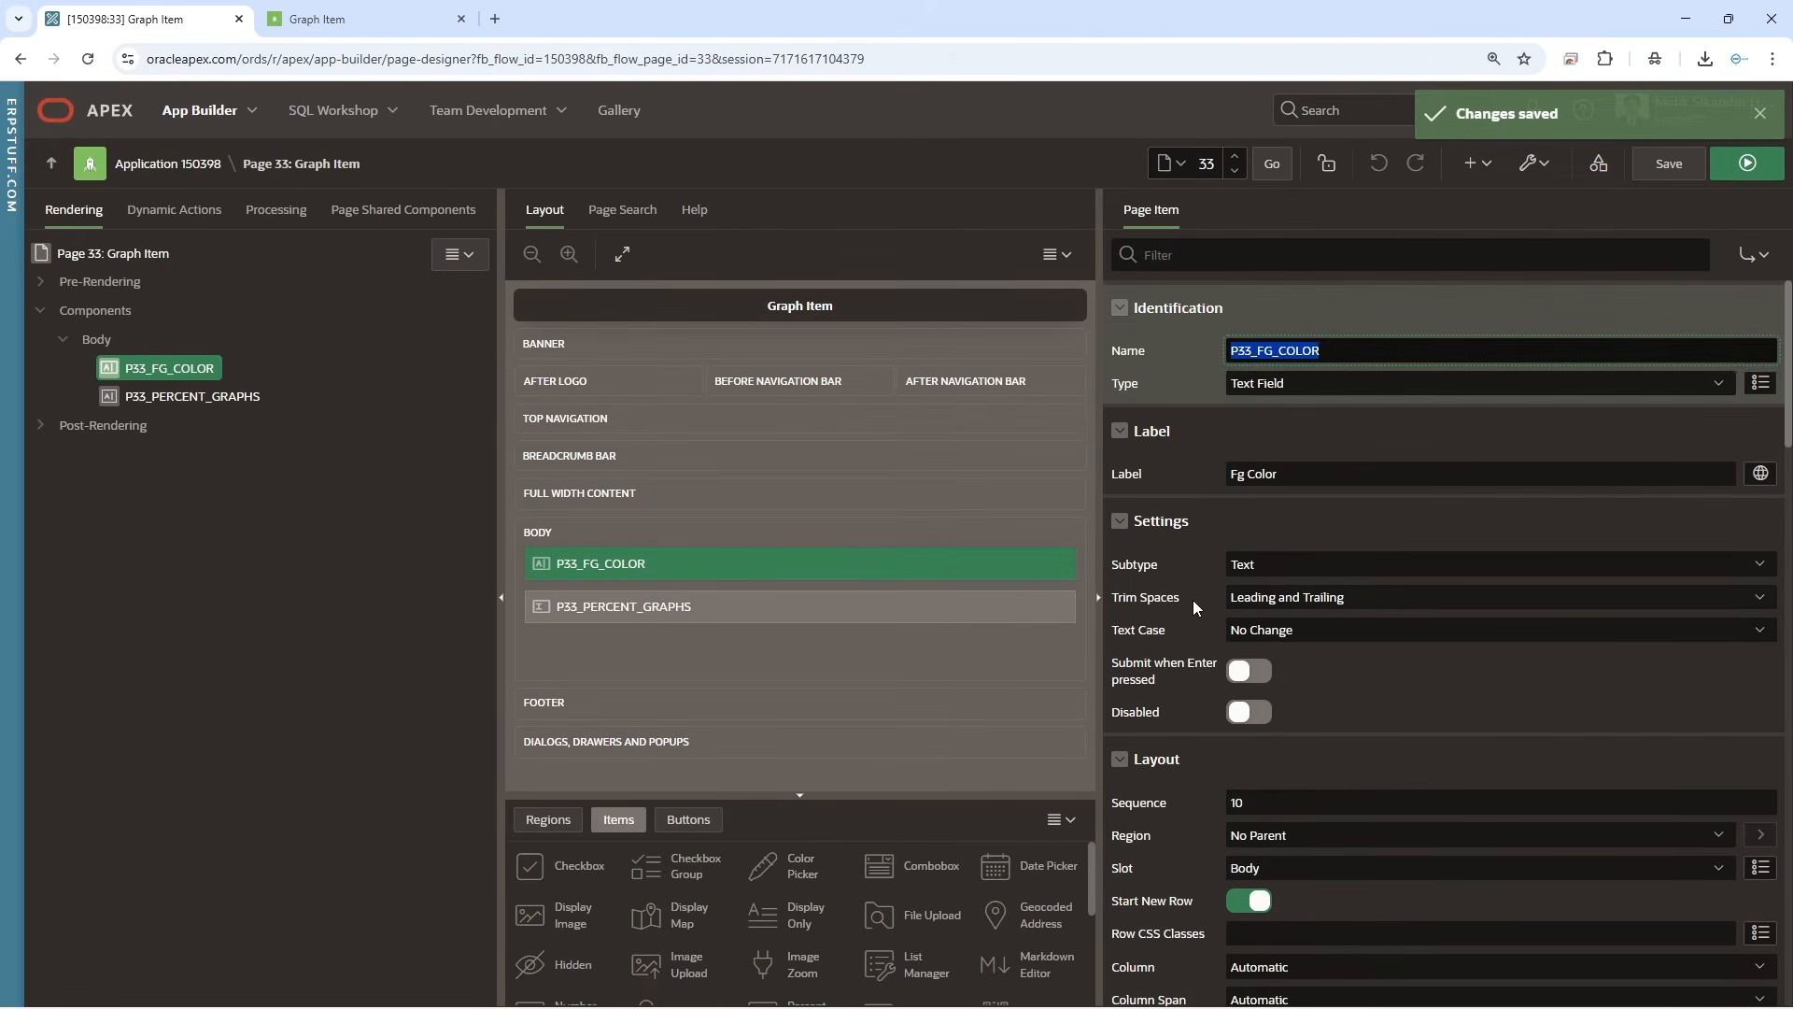
left_click(201, 398)
scroll(1315, 742, "down", 4)
scroll(1317, 741, "down", 5)
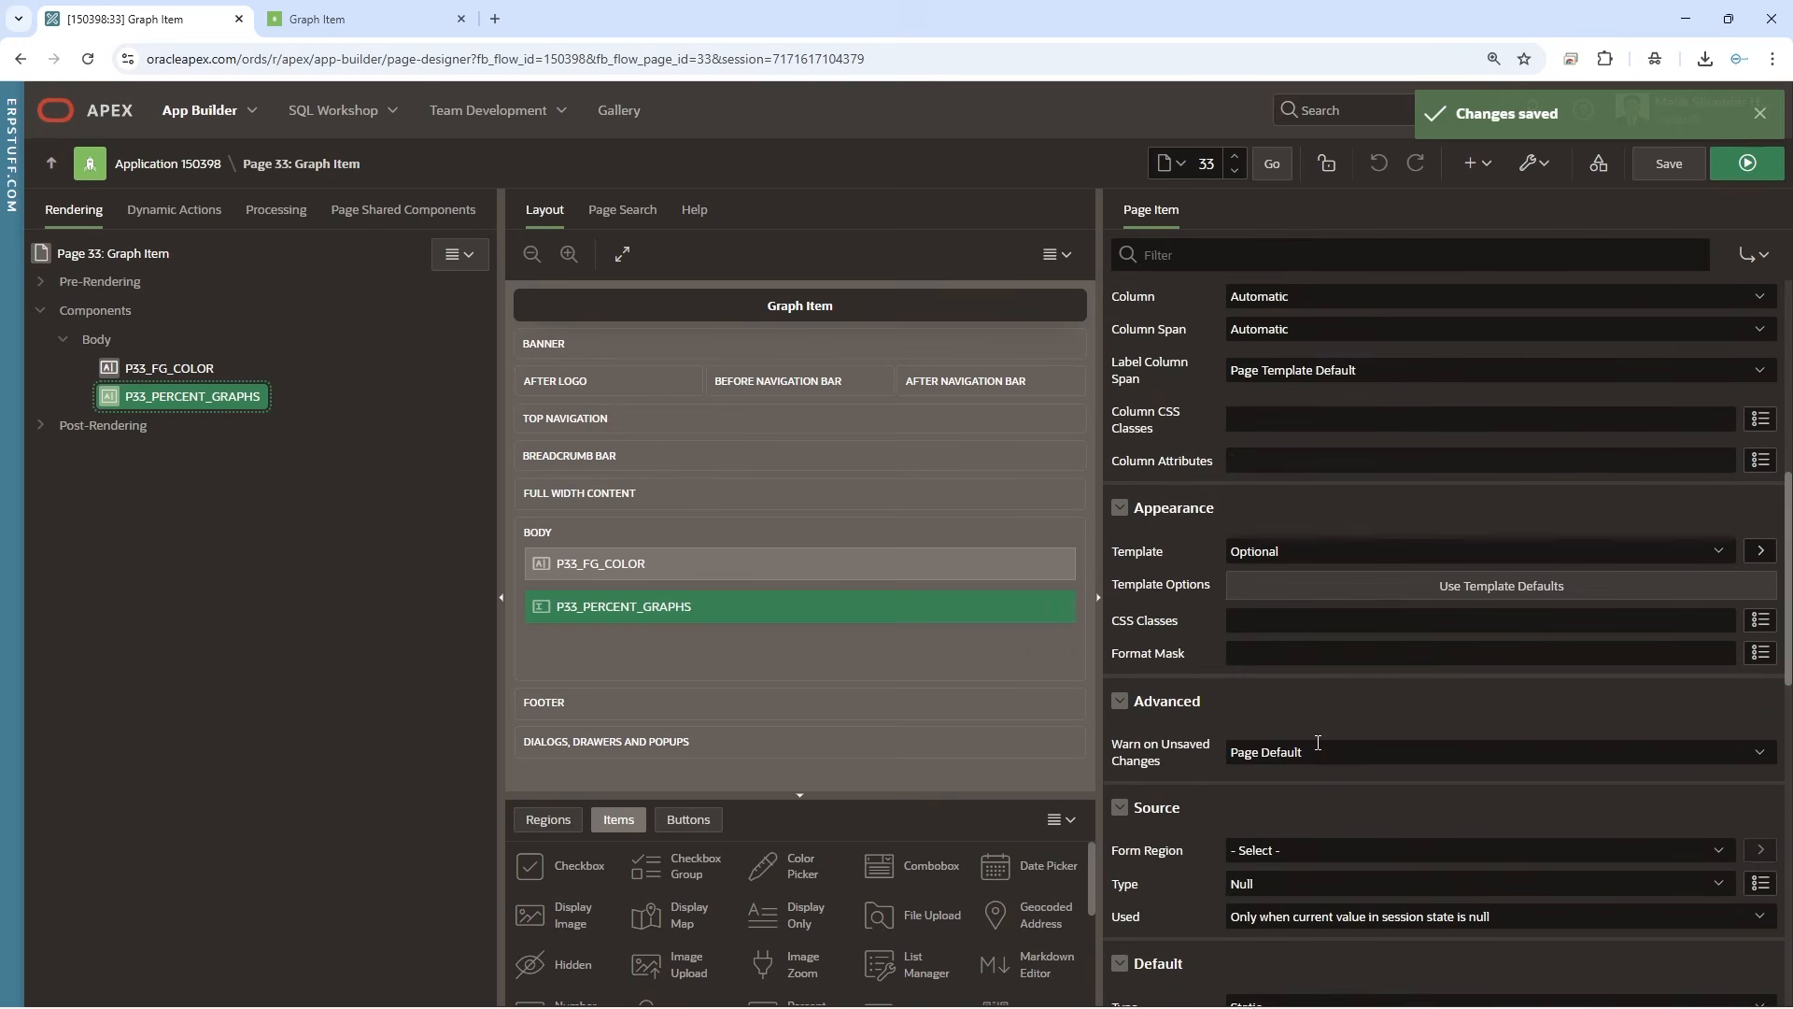
scroll(1315, 741, "up", 4)
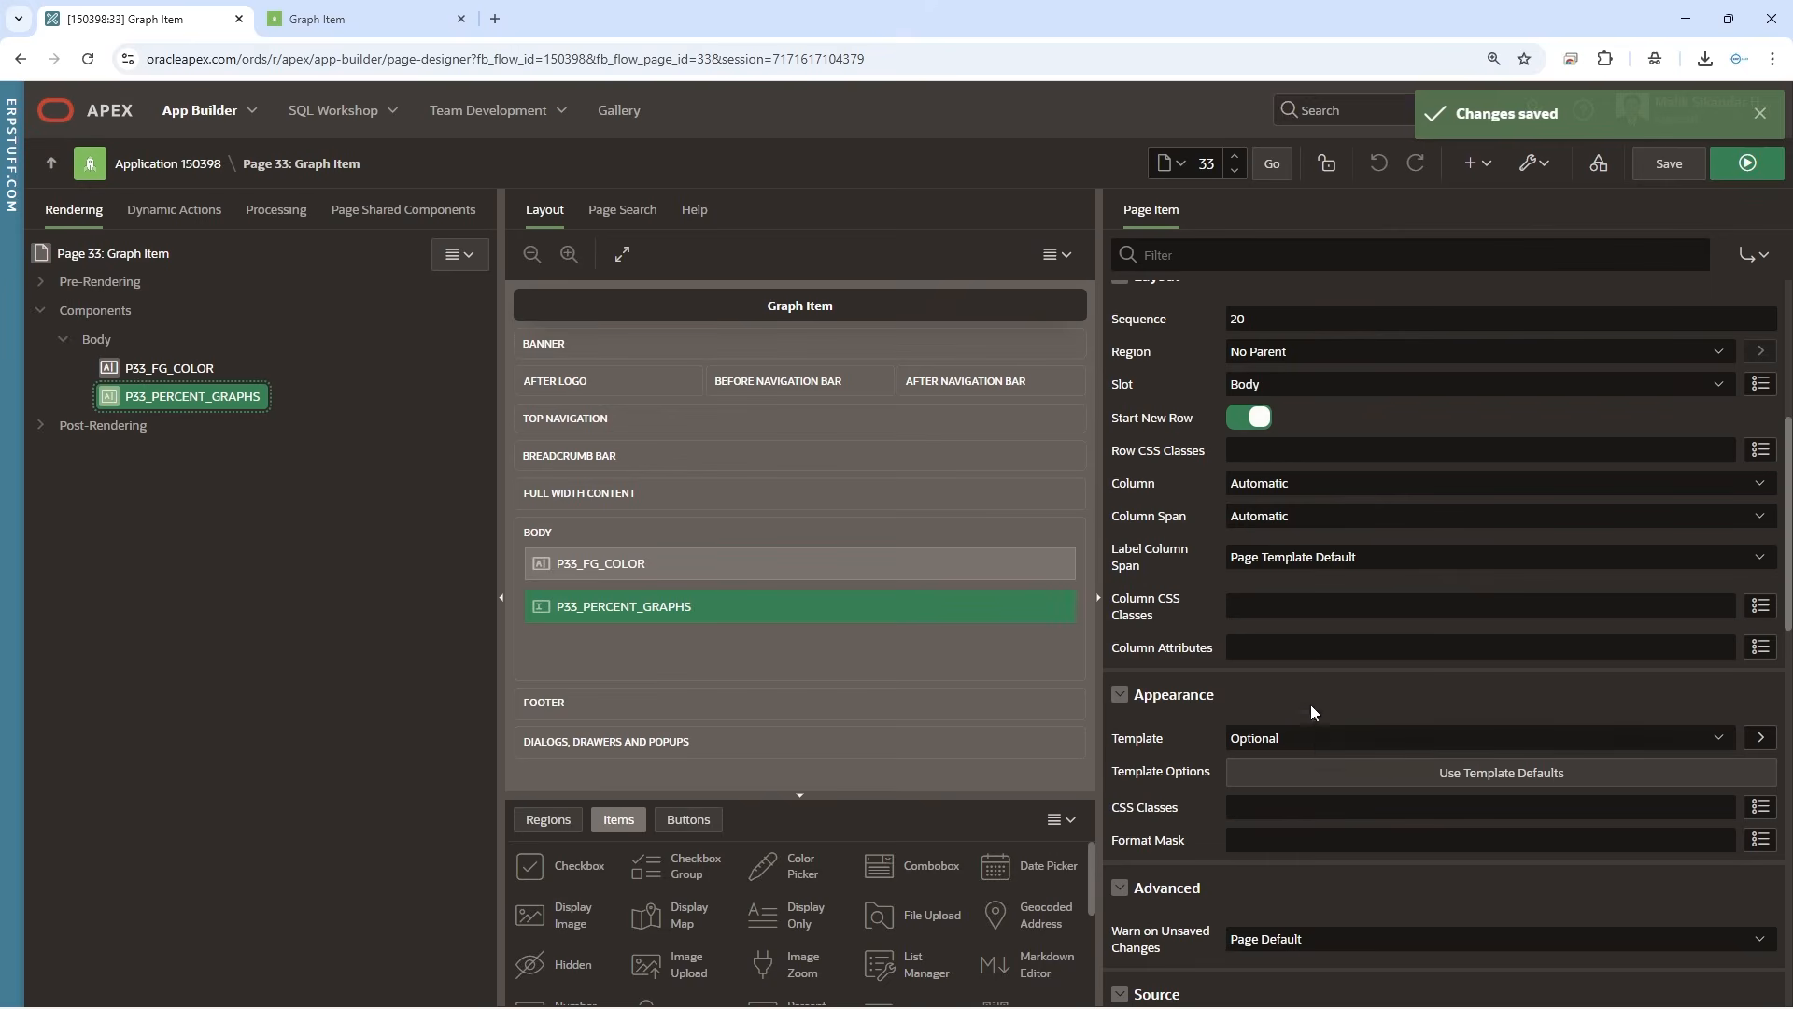
scroll(1315, 675, "up", 4)
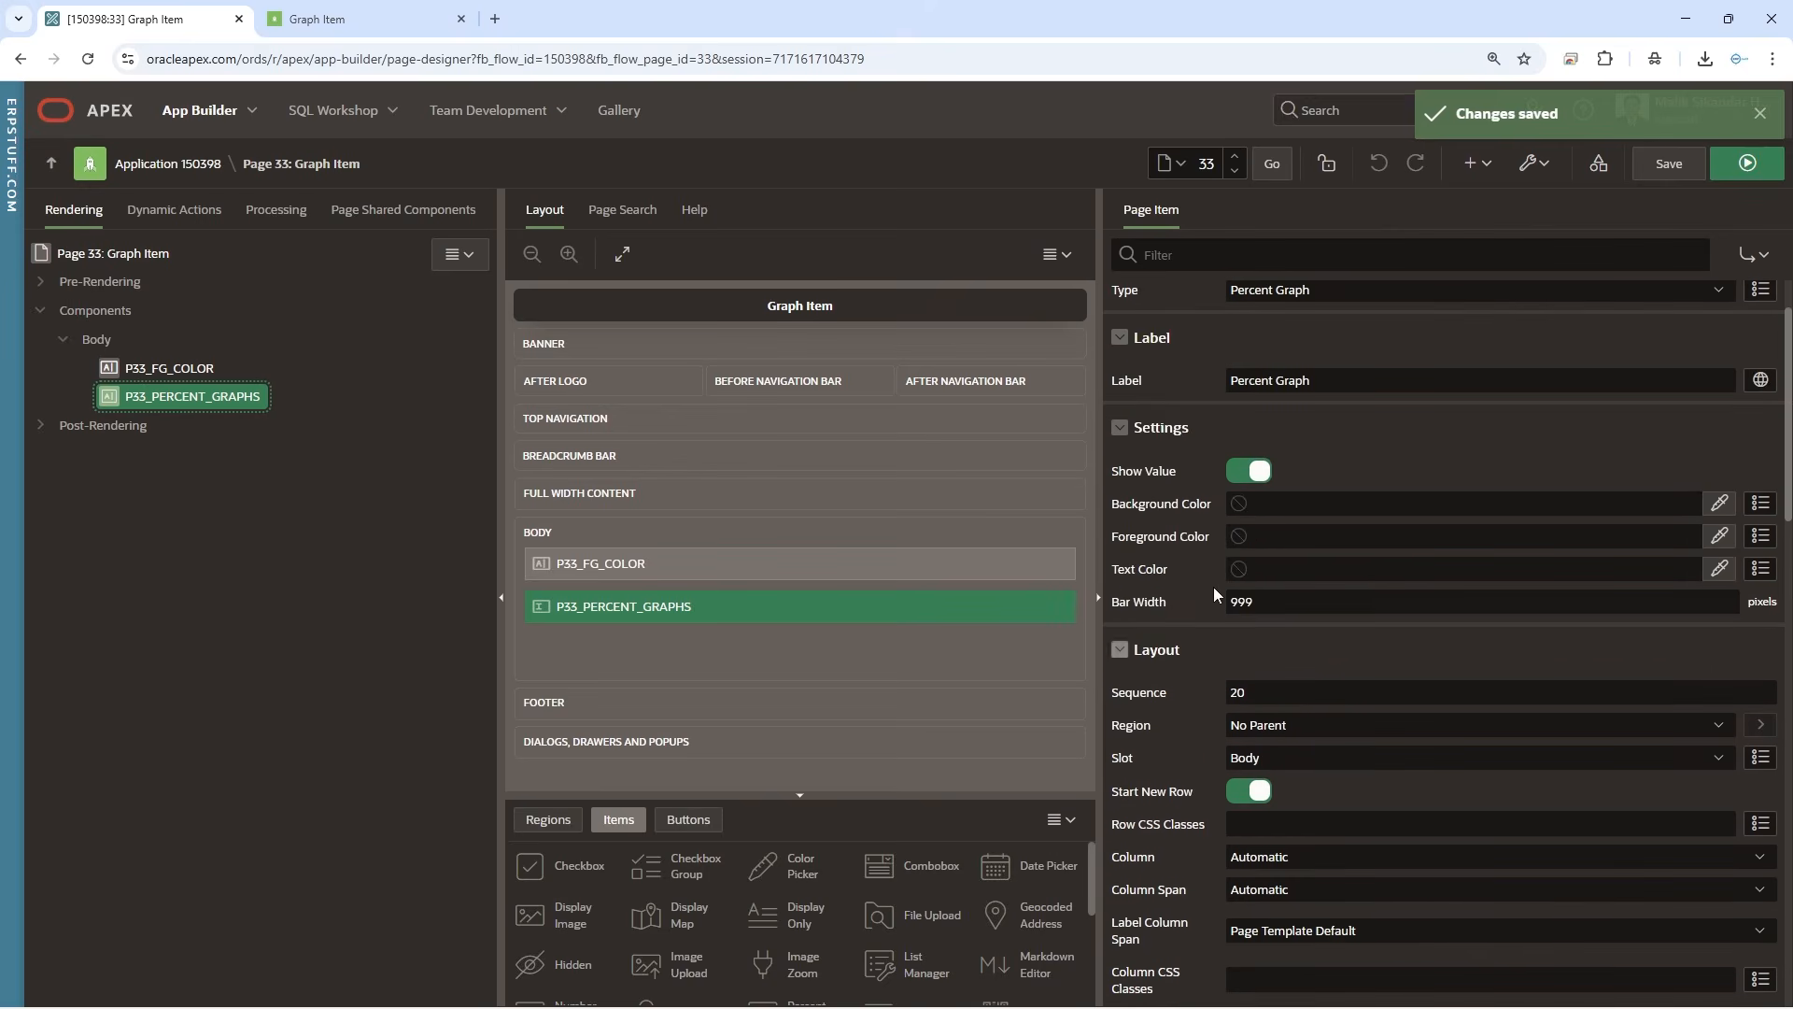
left_click(1326, 536)
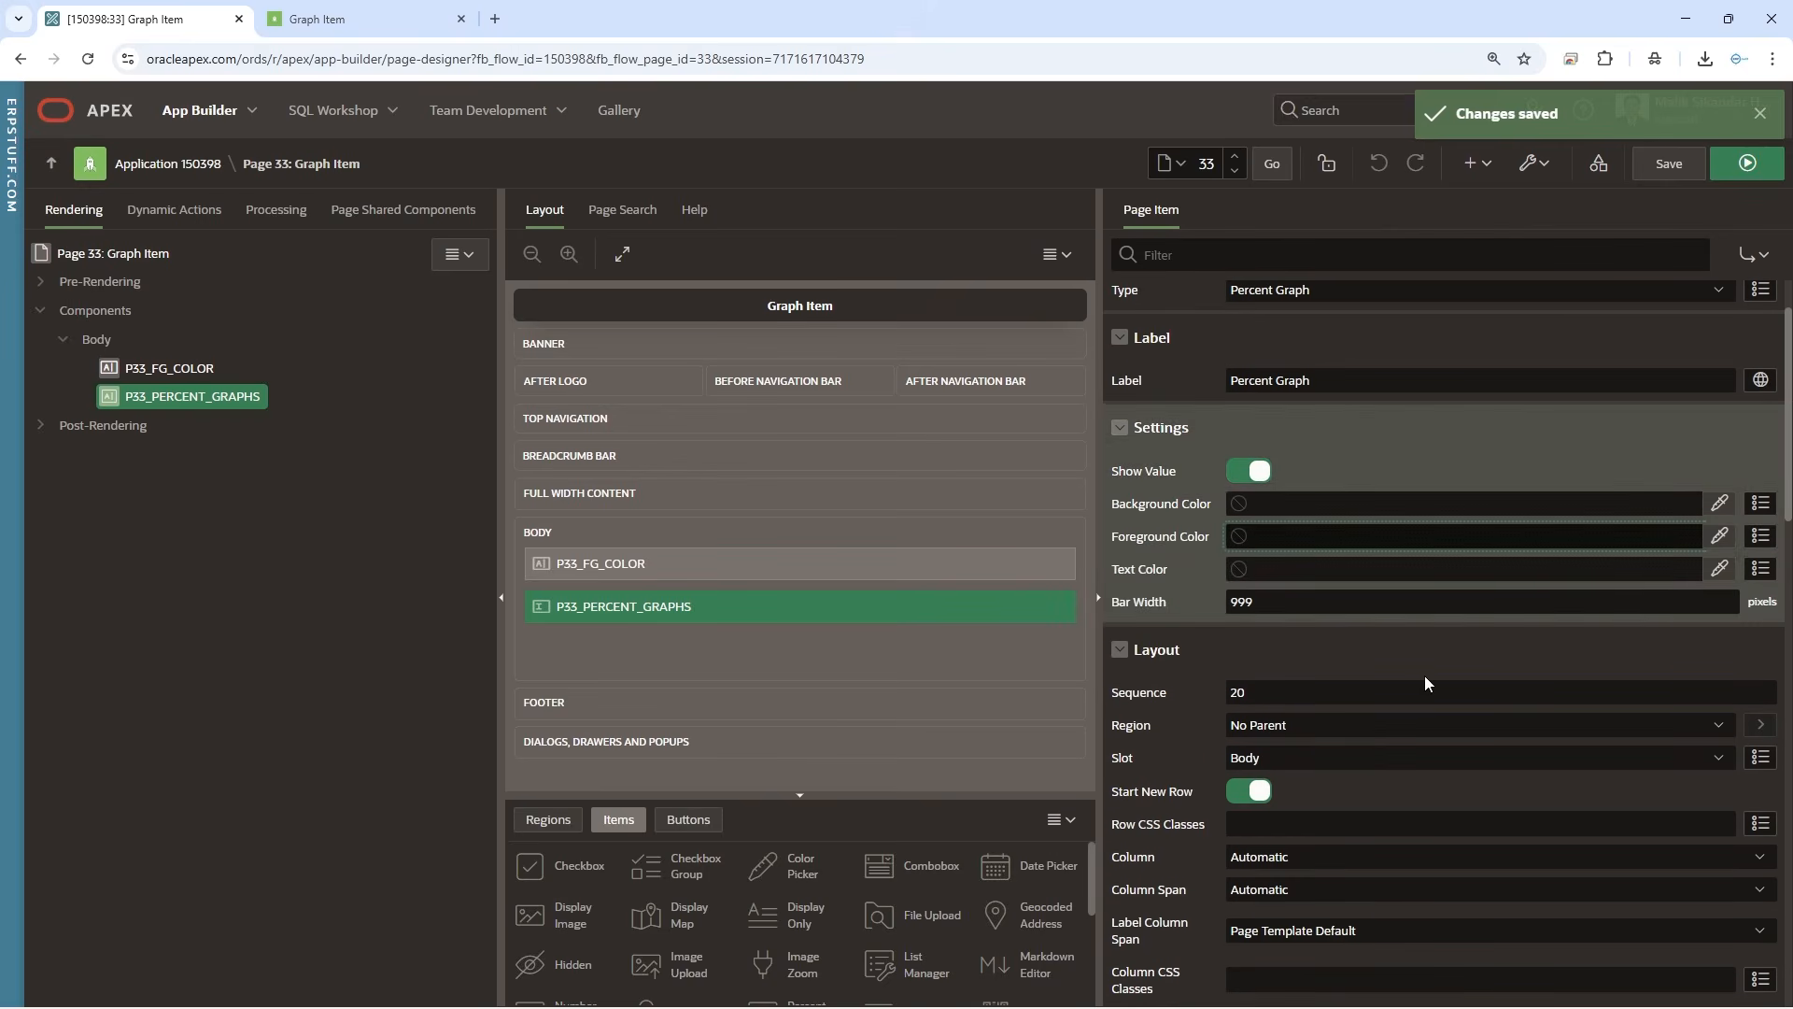
type("&P33_FG_COLOR.")
left_click(1653, 175)
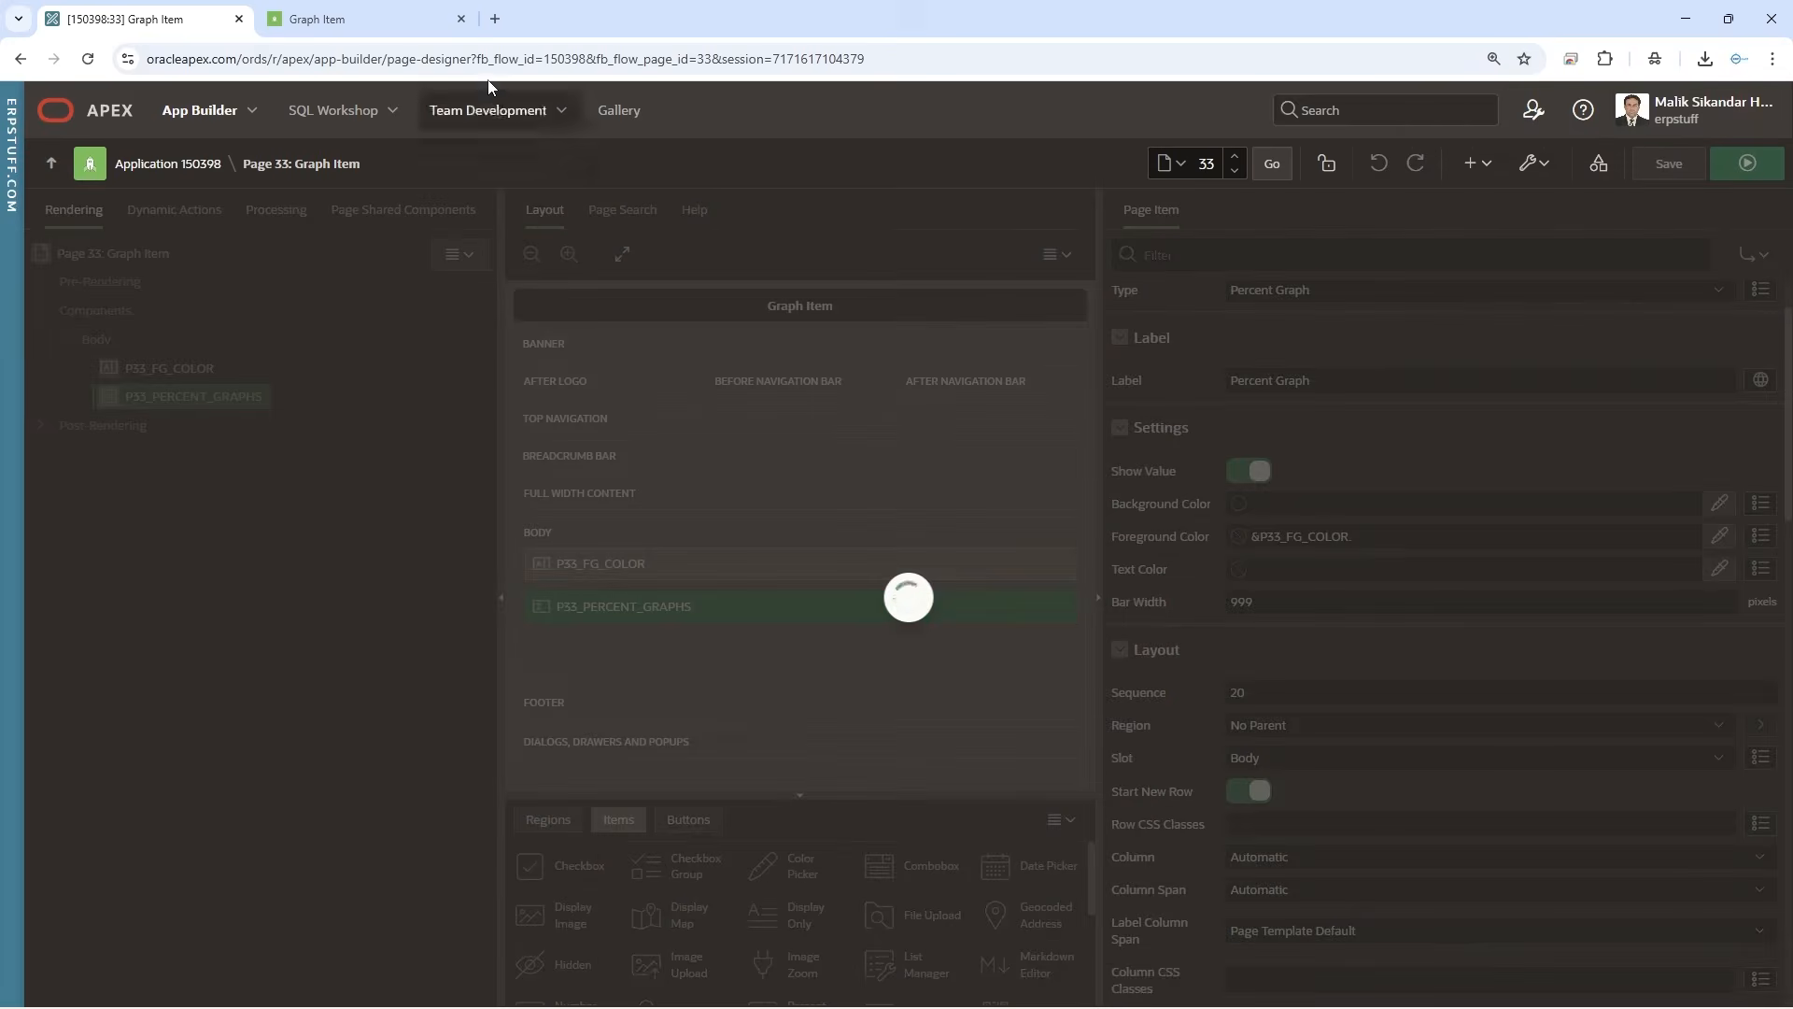
left_click(356, 33)
left_click(88, 58)
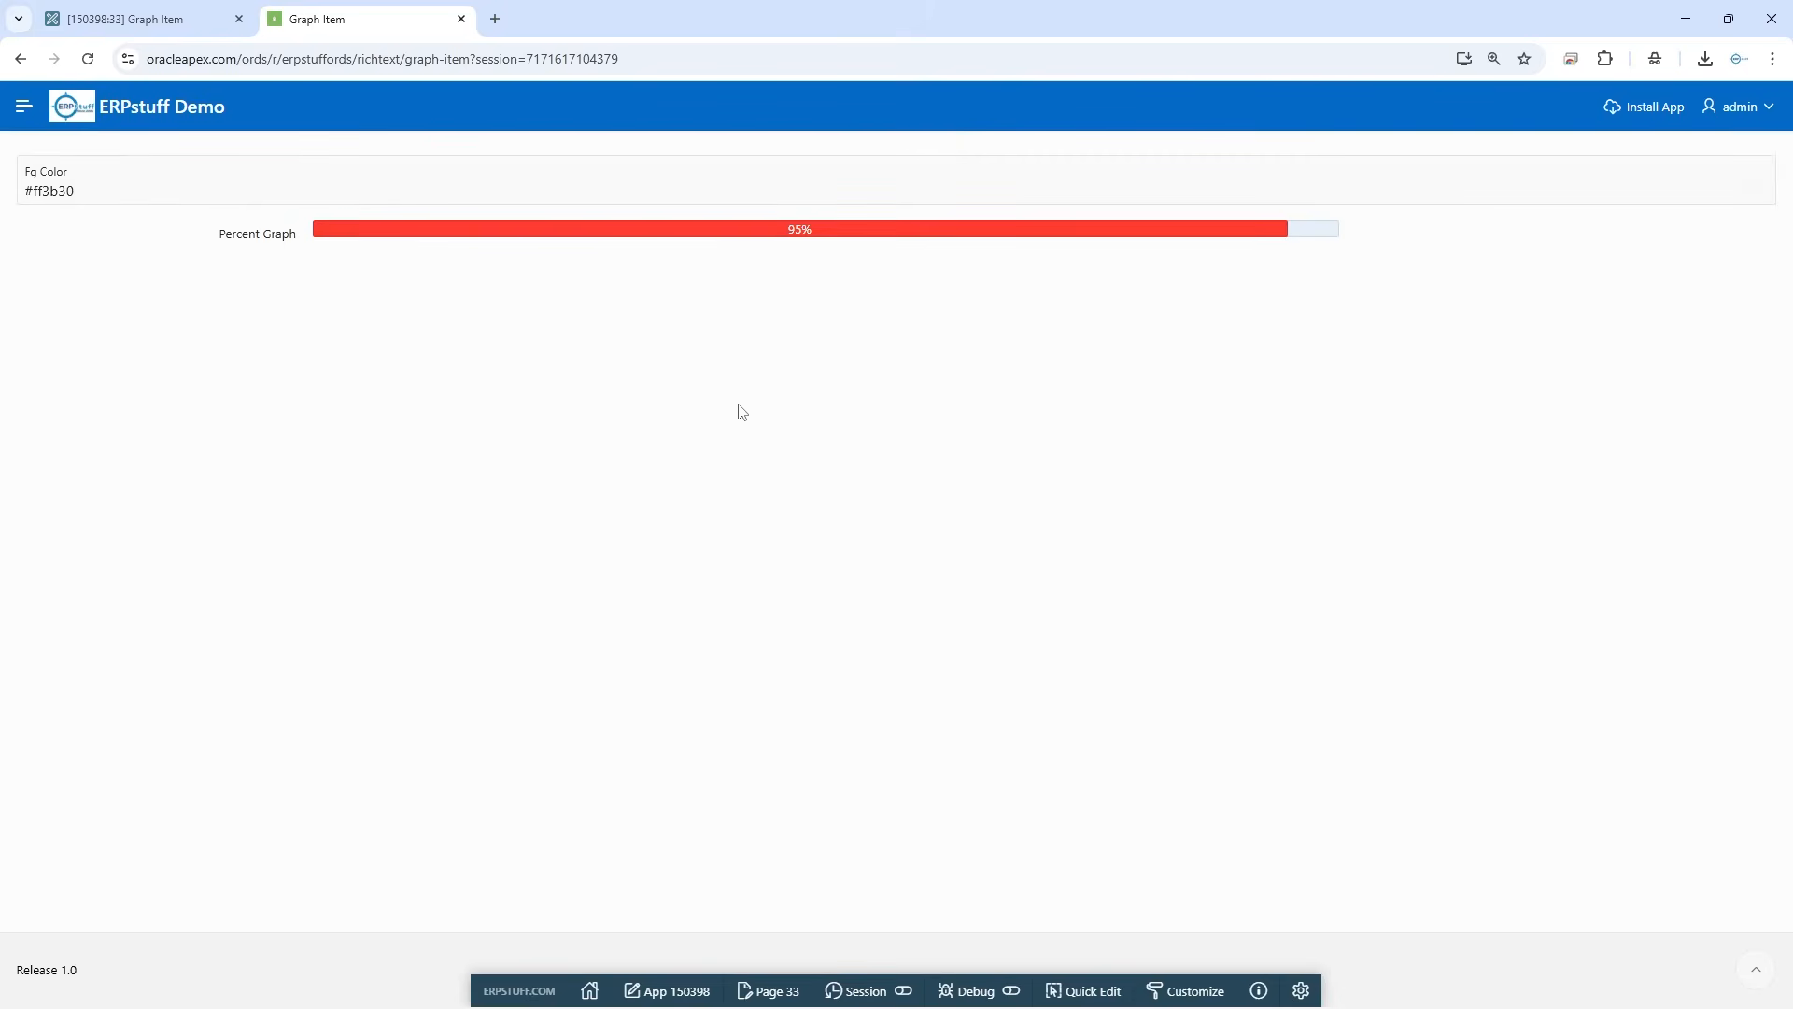
Examine the Fg Color value and the percent graph's bar color on the running page
left_click_drag(80, 191, 3, 199)
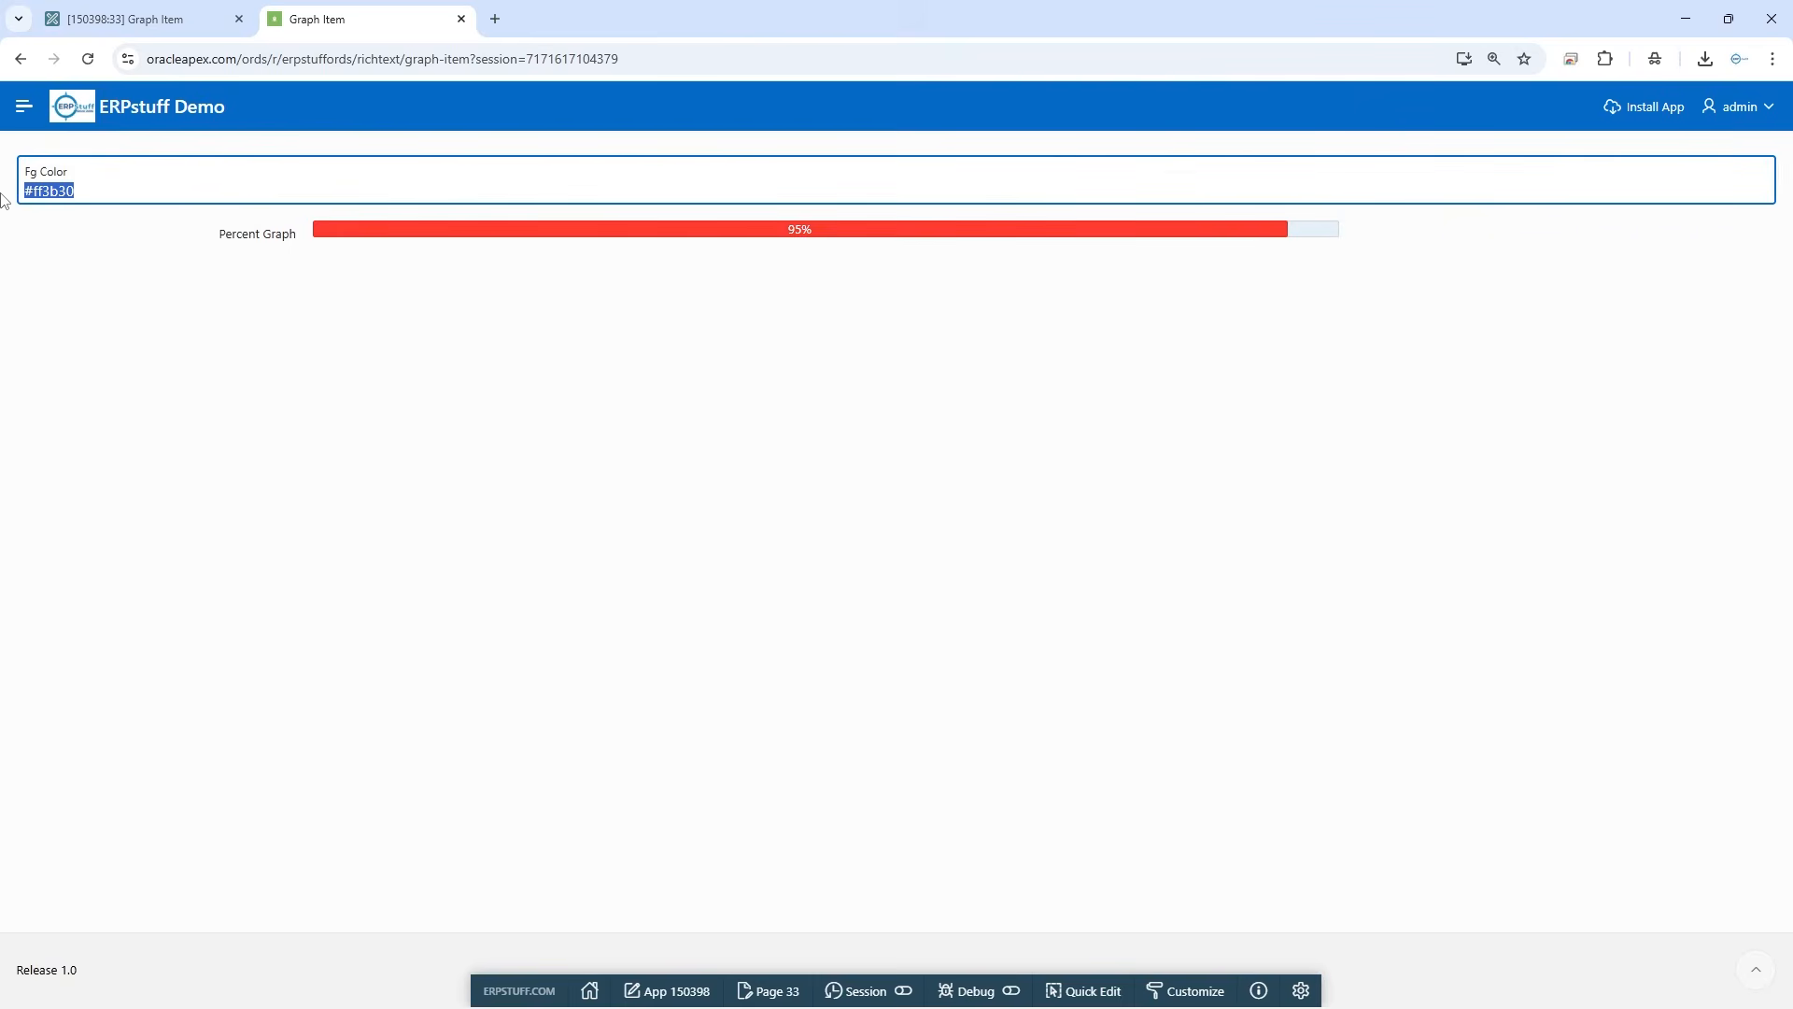
left_click(52, 193)
left_click_drag(67, 193, 2, 207)
left_click(112, 190)
Return to the page designer, pick #4cd964 as the percent graph's text color, and cut the color code for reuse
left_click(124, 21)
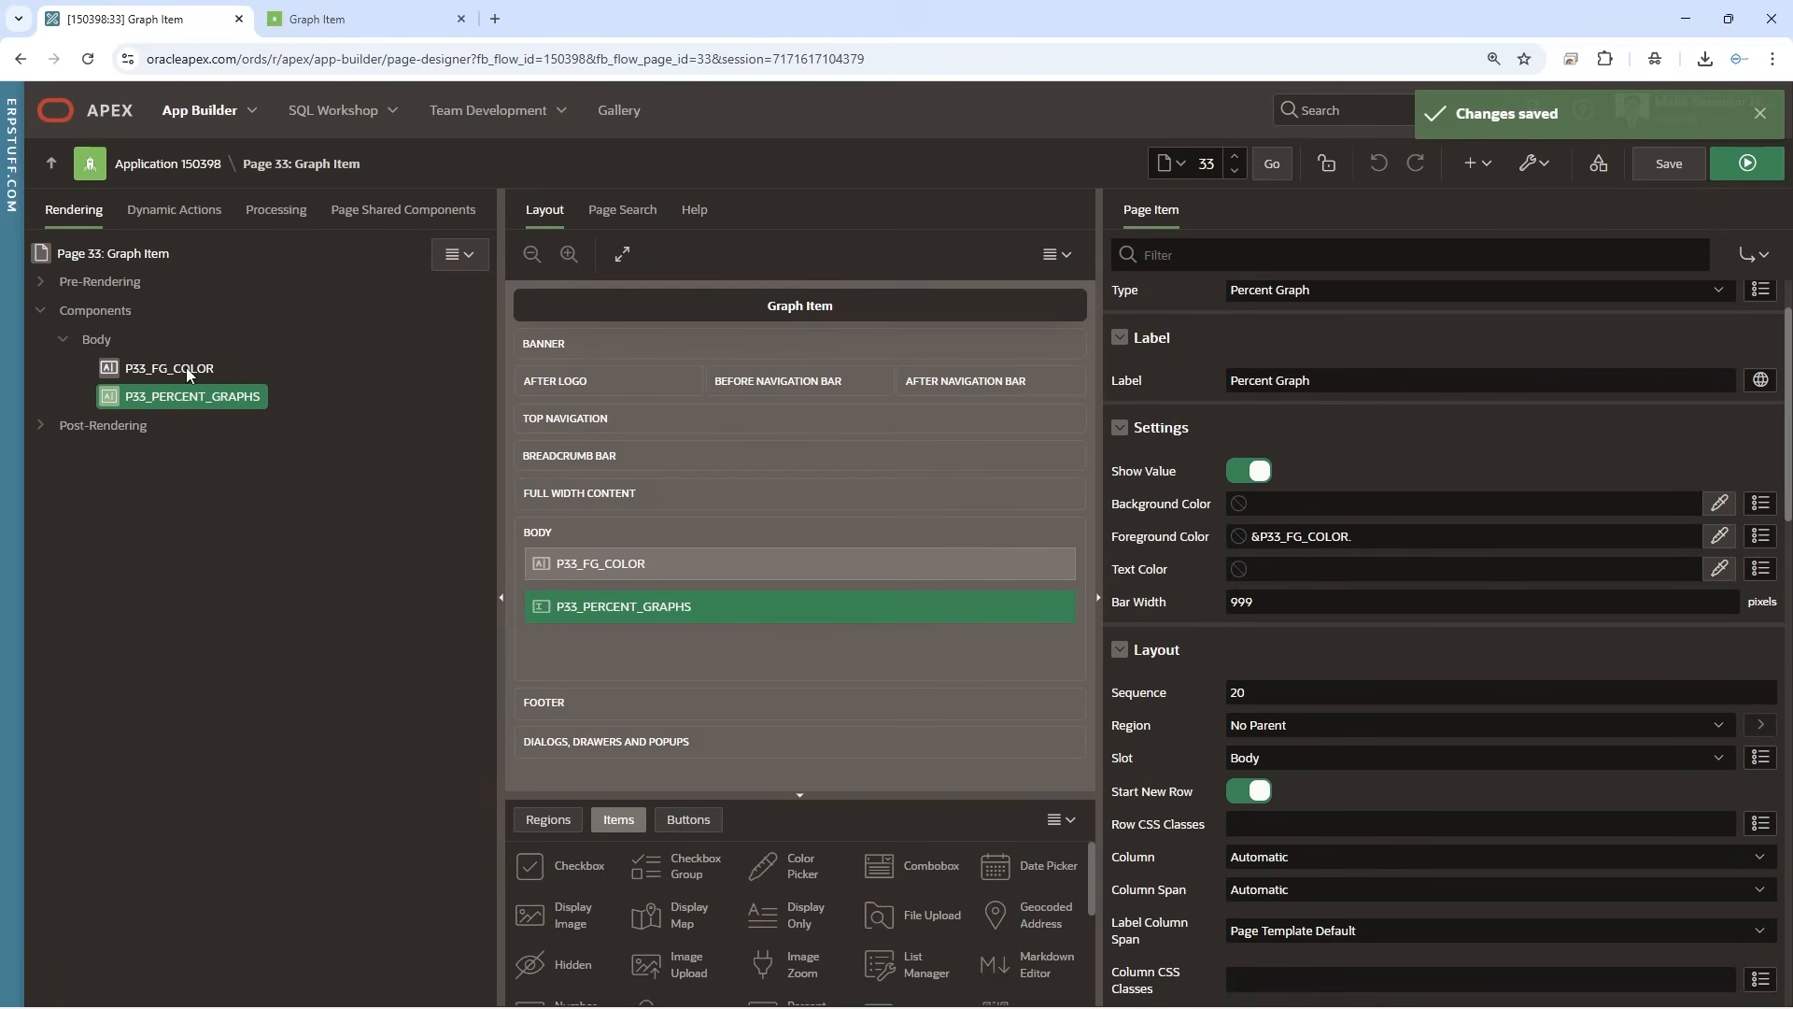
left_click(1356, 568)
left_click(1760, 569)
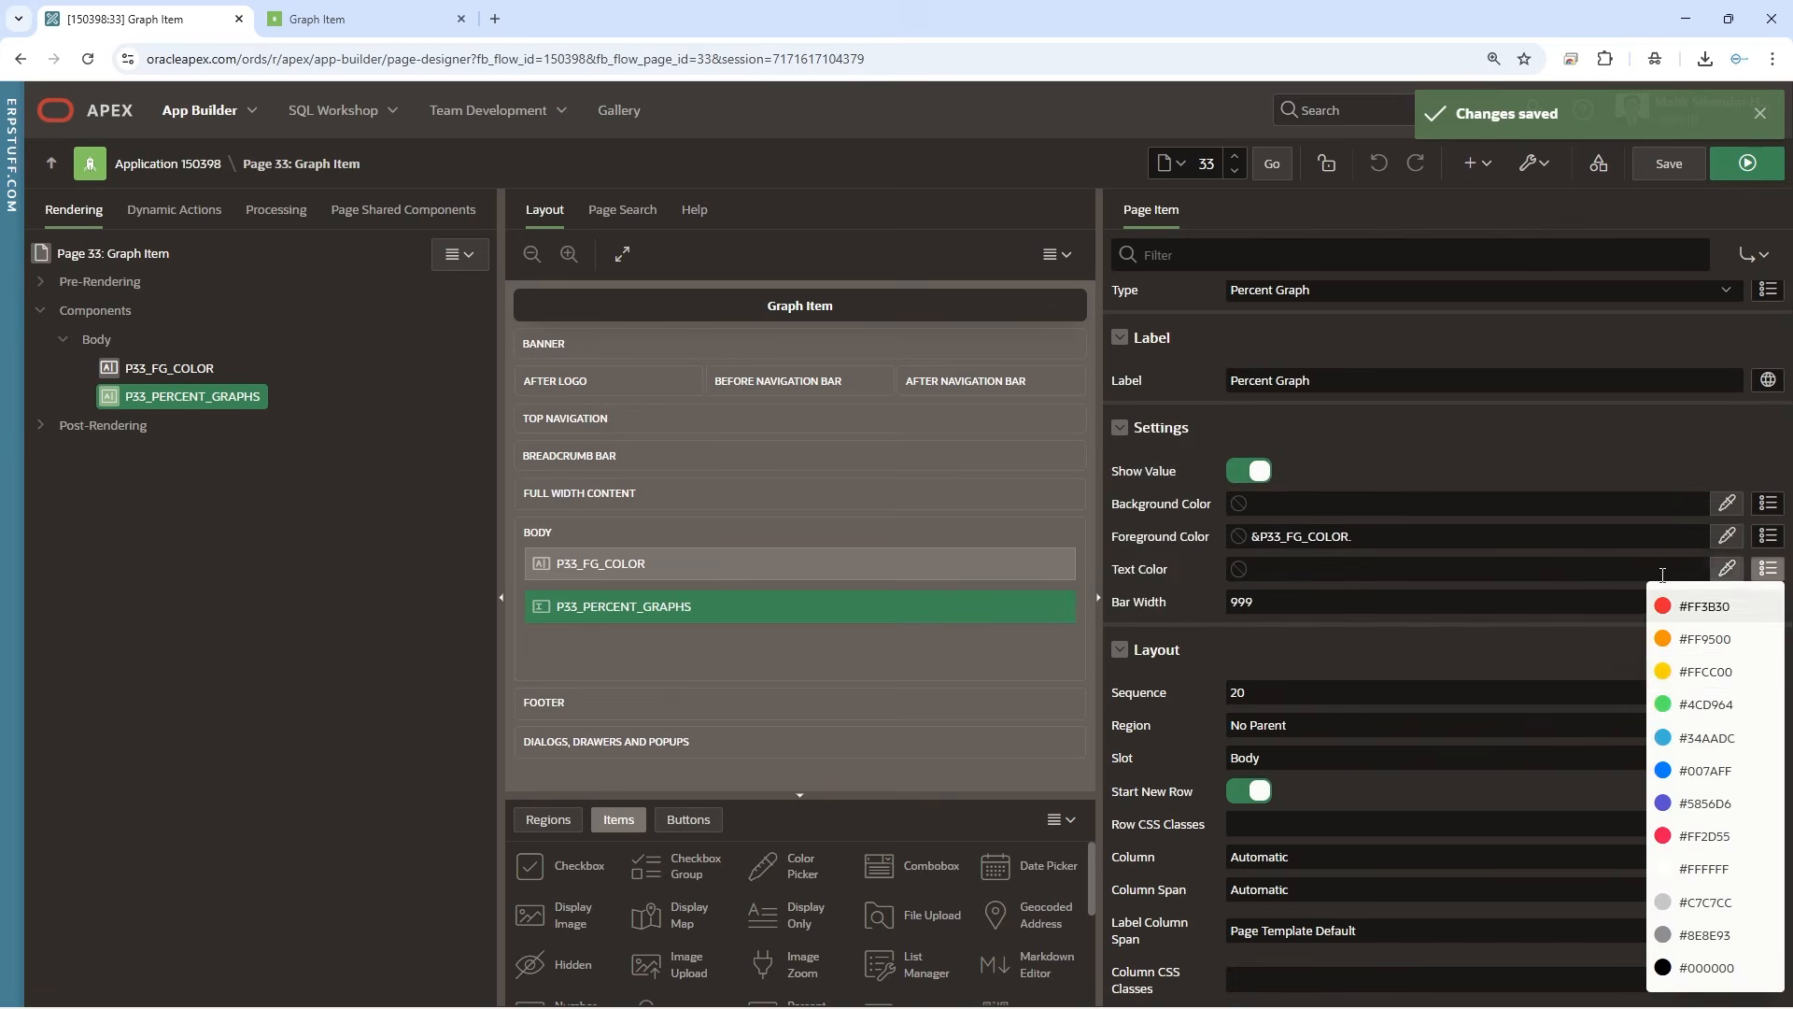
left_click(1706, 706)
key("ctrl+a")
key("ctrl+c")
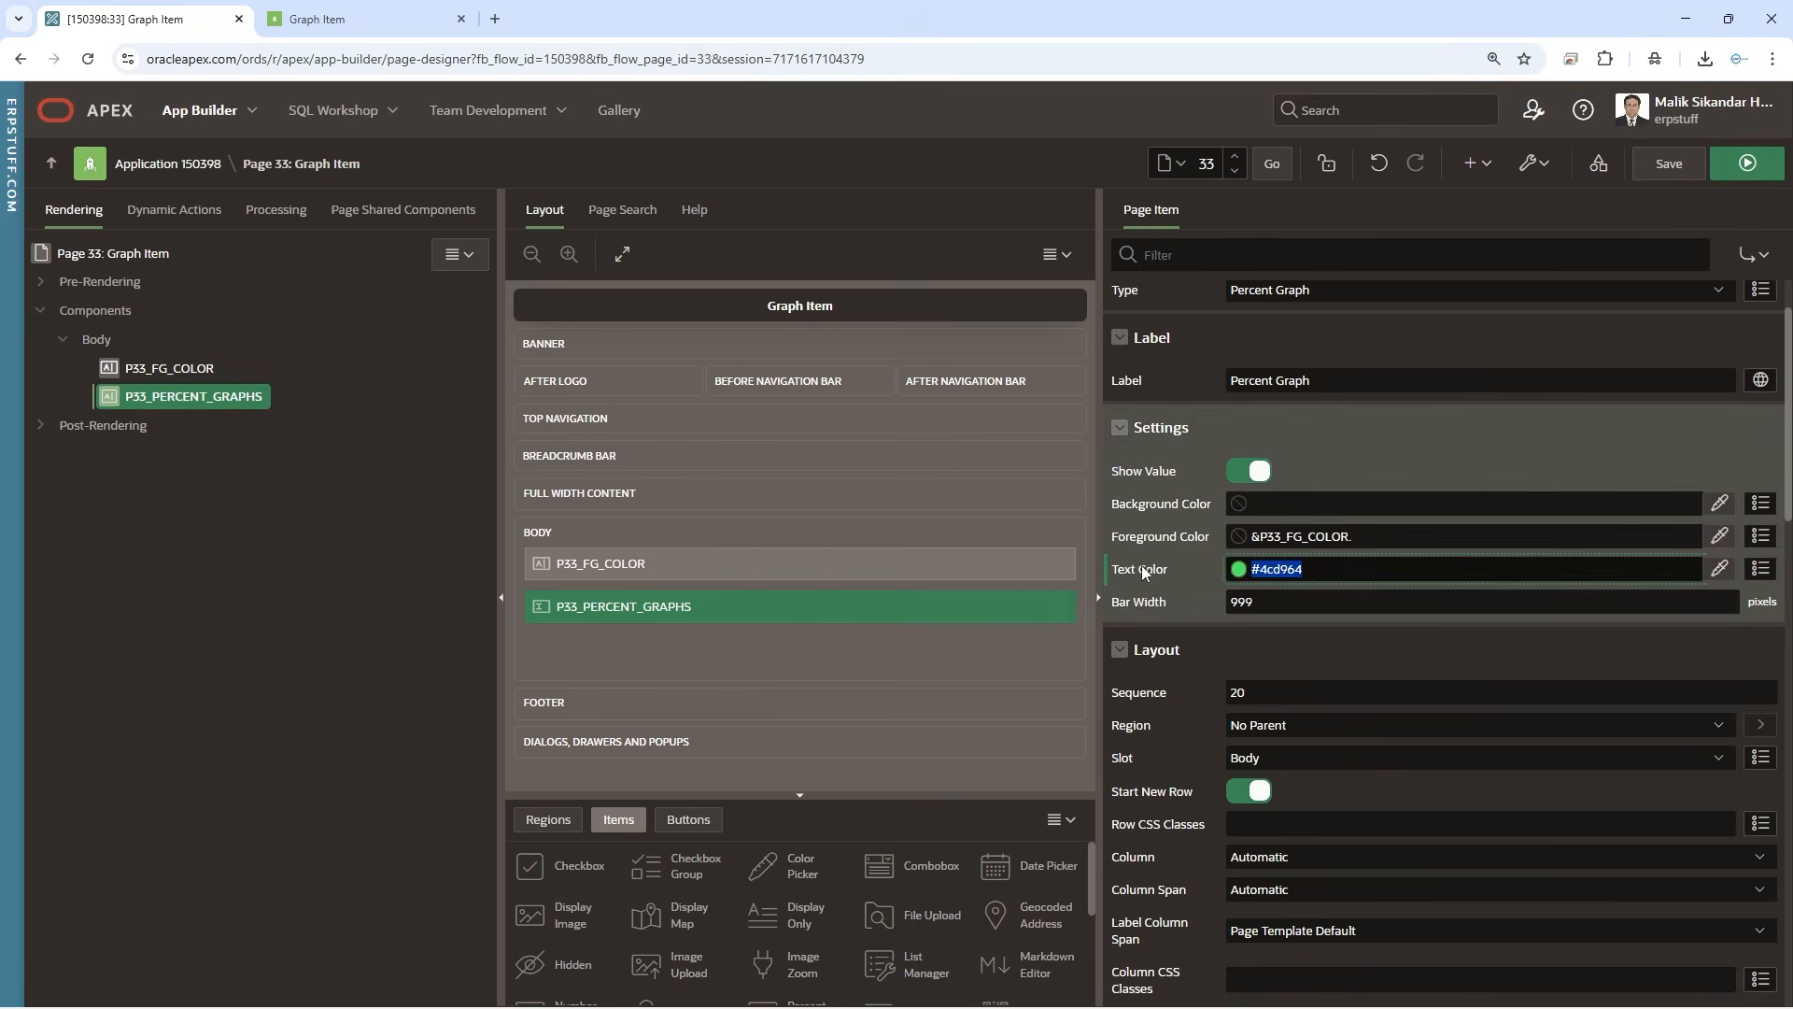
key("BackSpace")
Replace the static default of P33_FG_COLOR with #4cd964, save the page and reload the running page
left_click(194, 367)
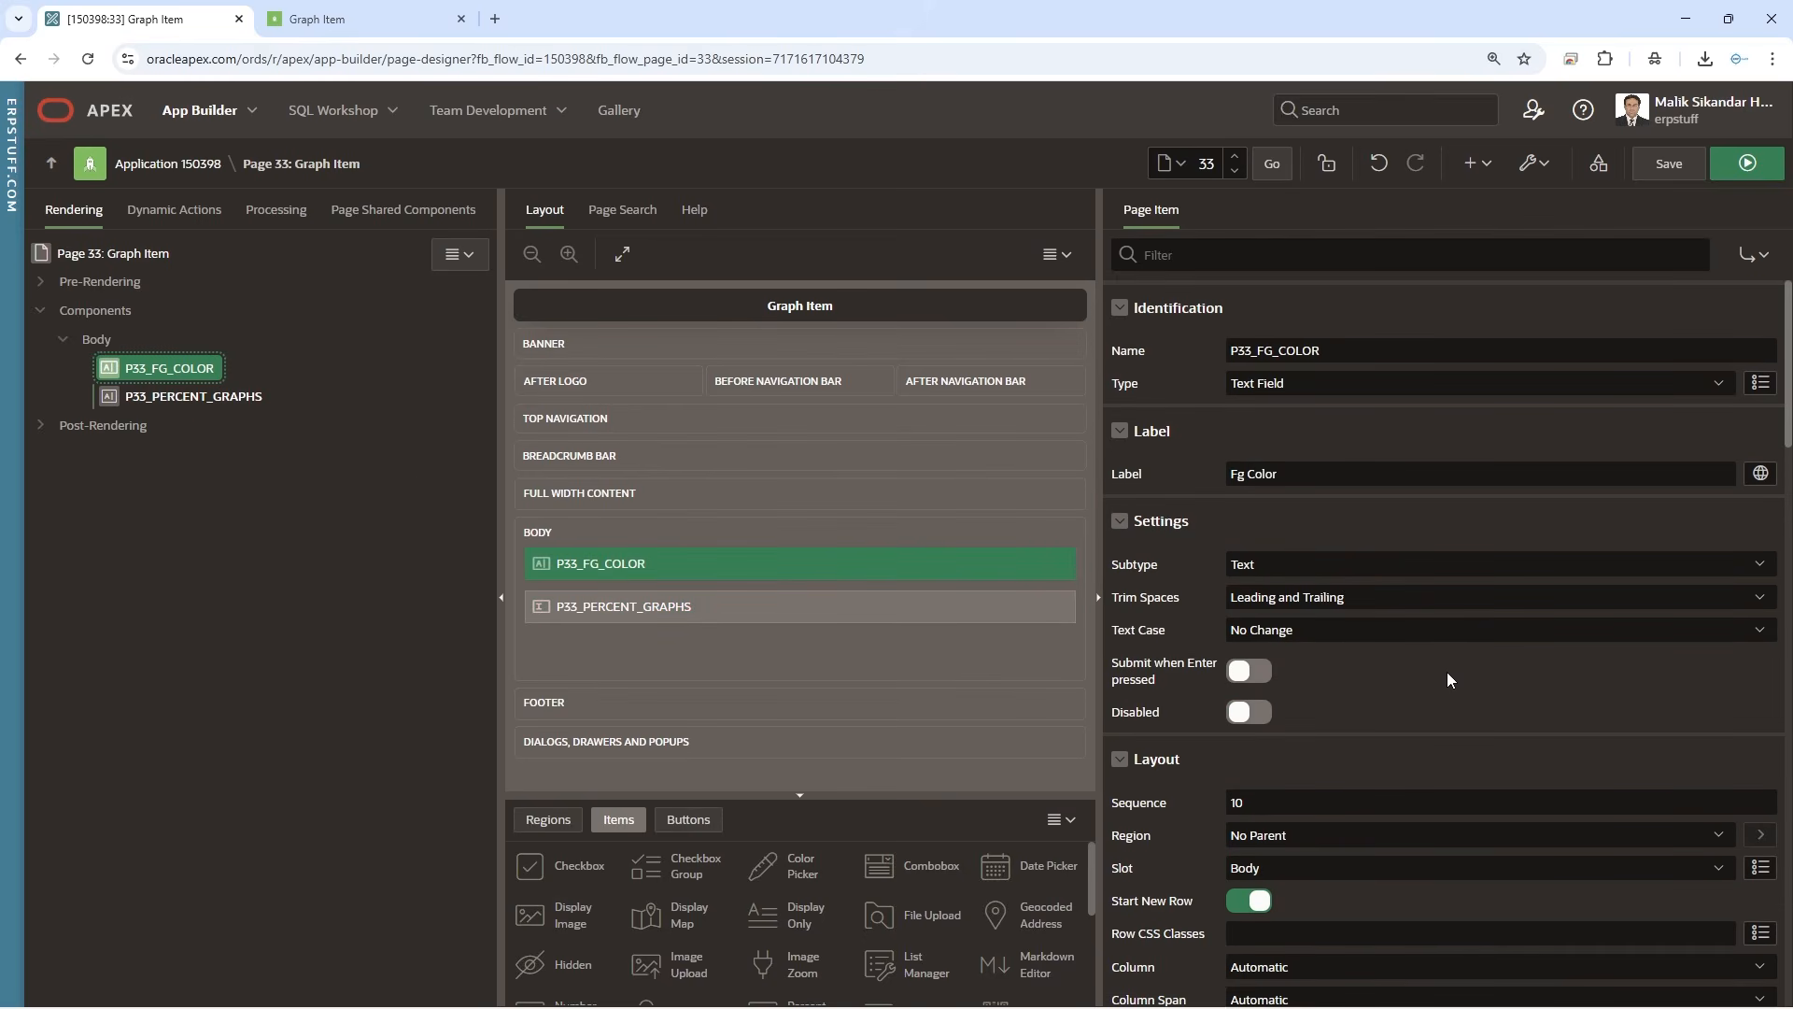
scroll(1448, 671, "down", 10)
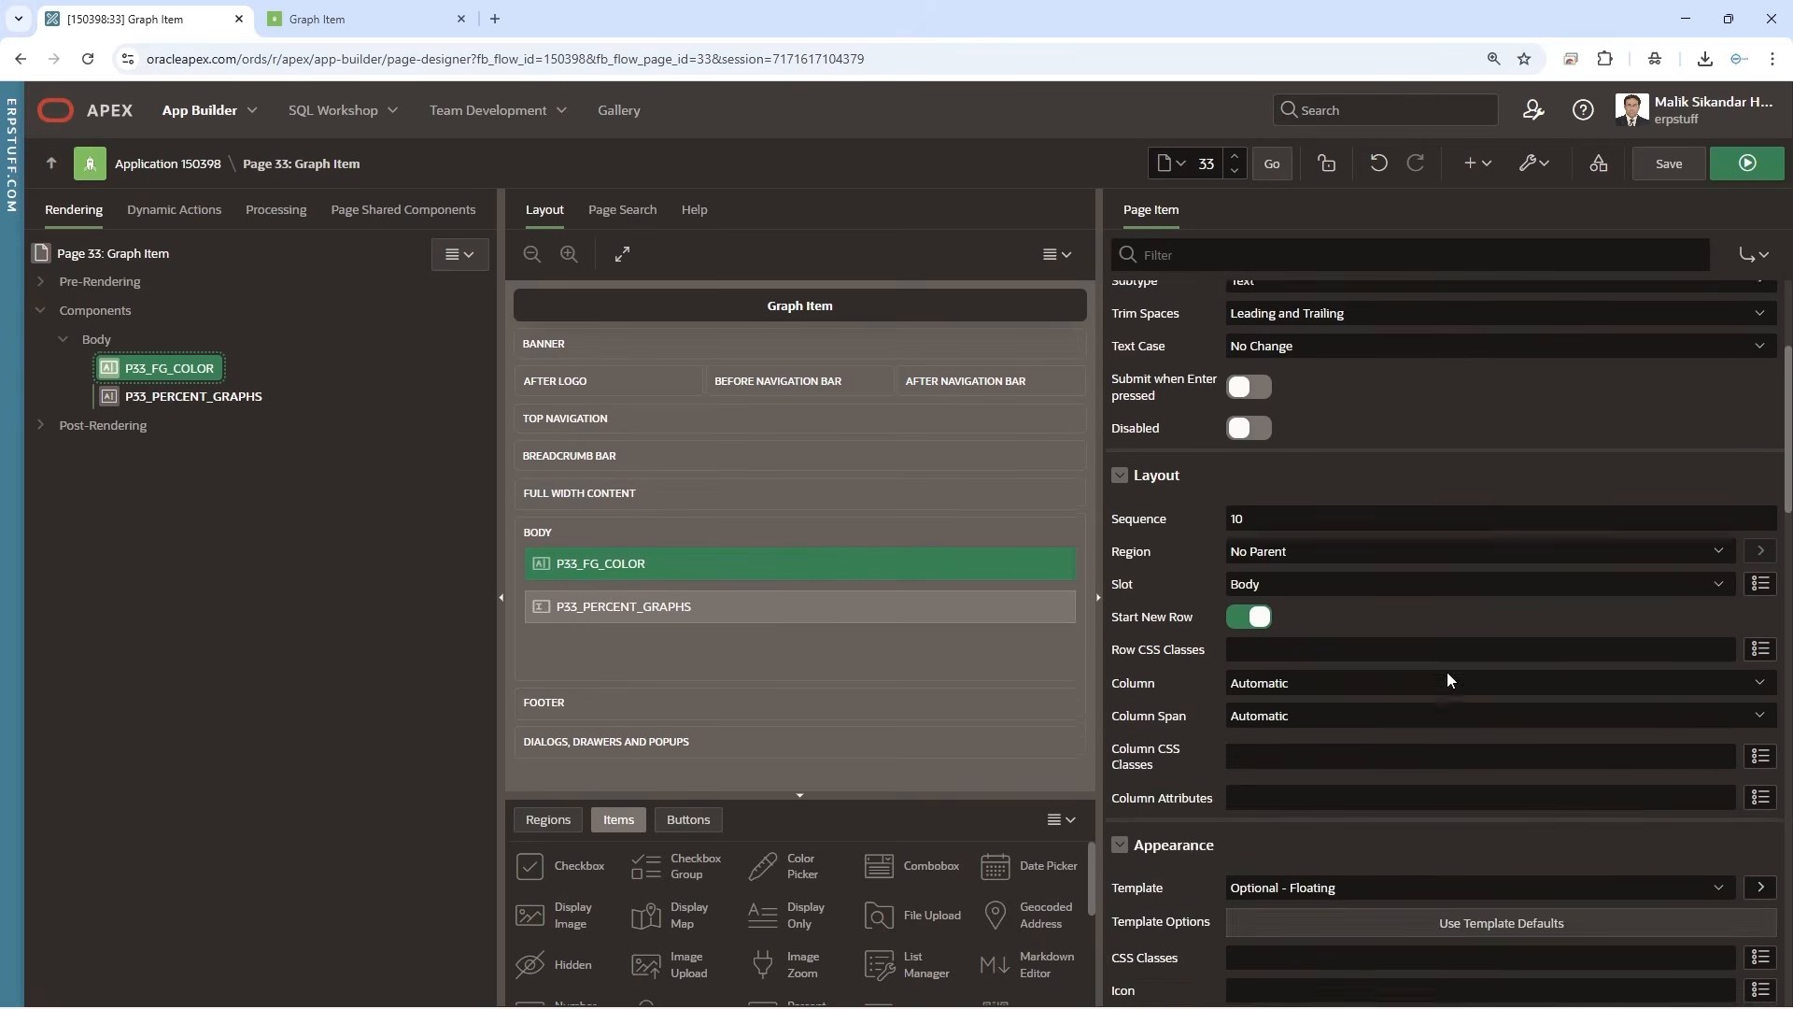
scroll(1448, 670, "down", 1)
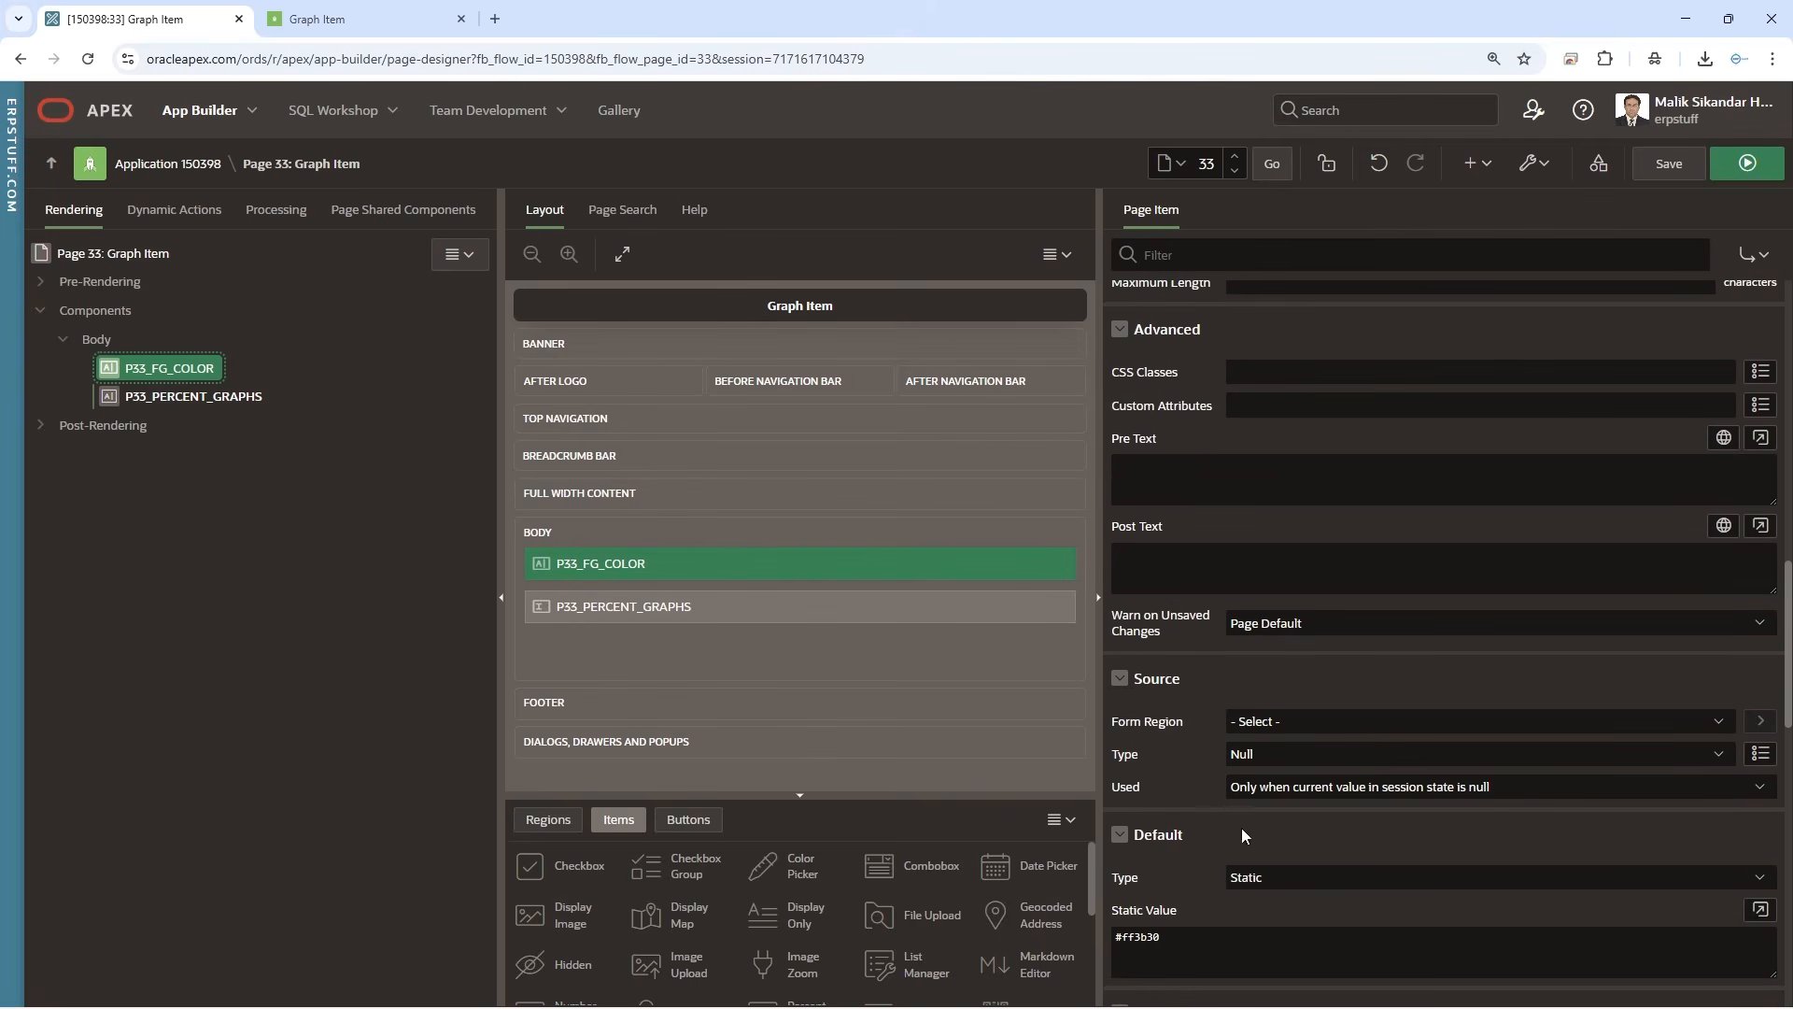
left_click_drag(1169, 937, 1060, 937)
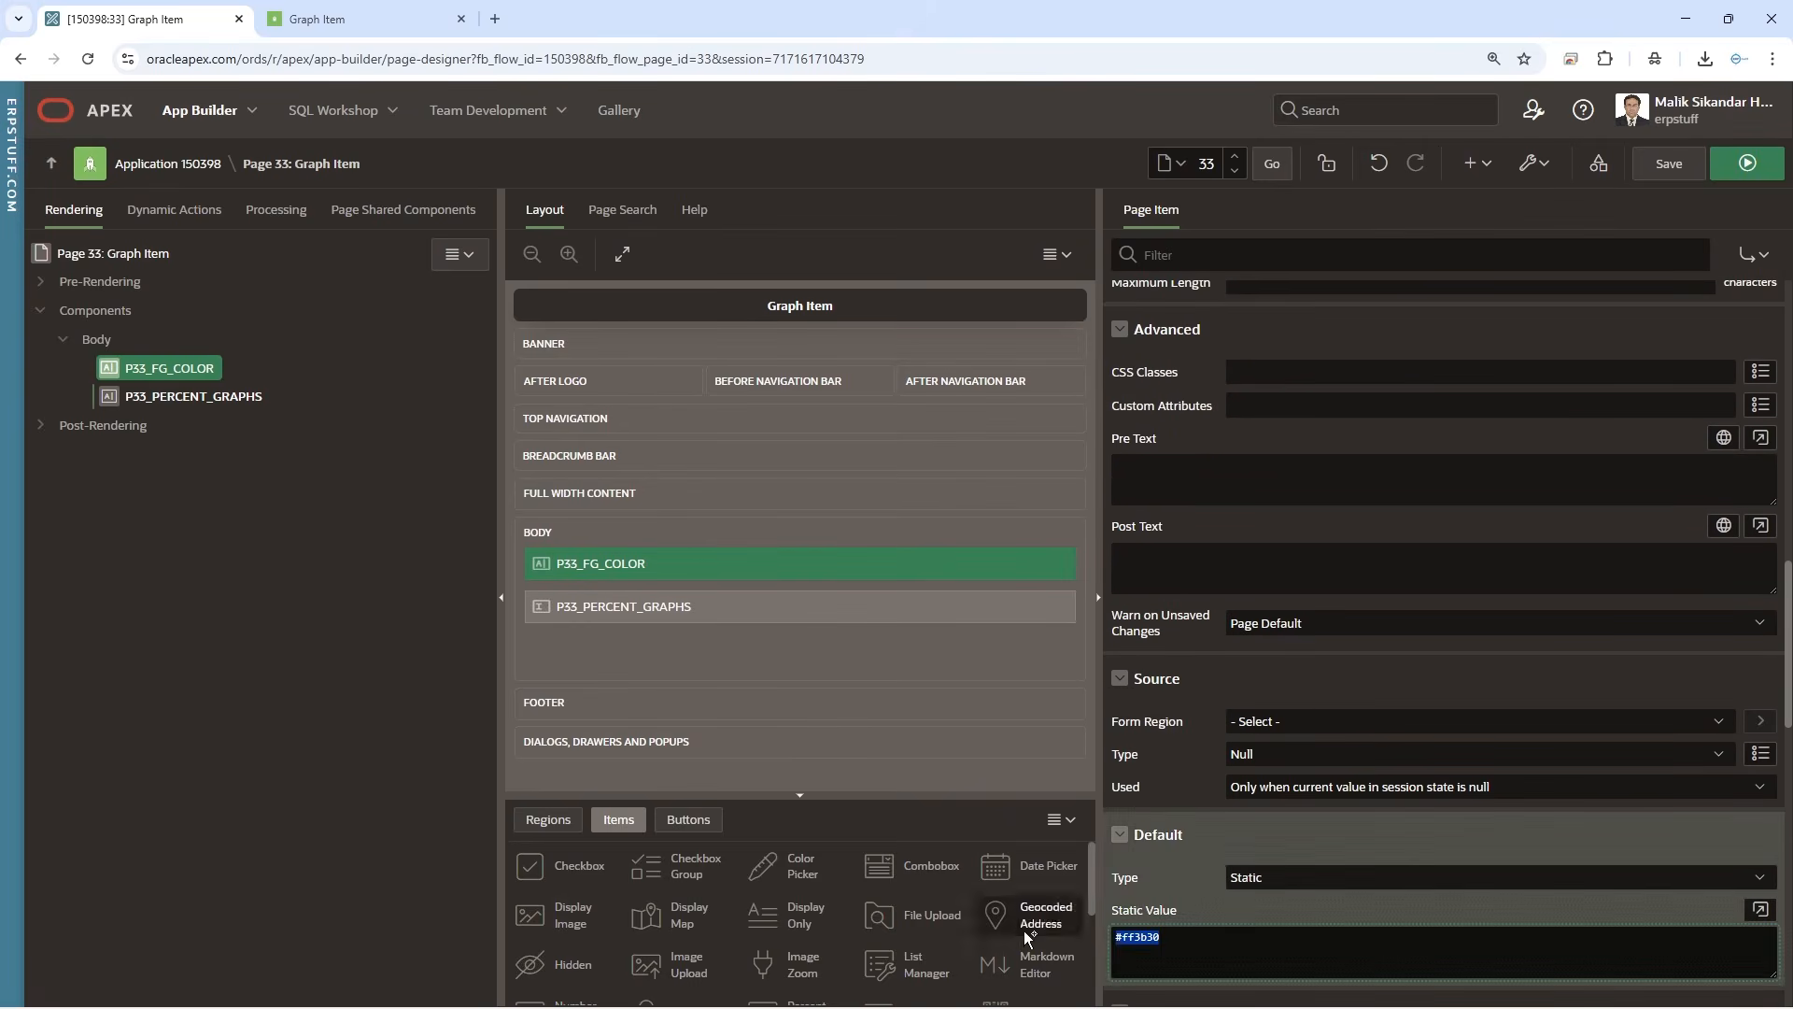
key("ctrl+v")
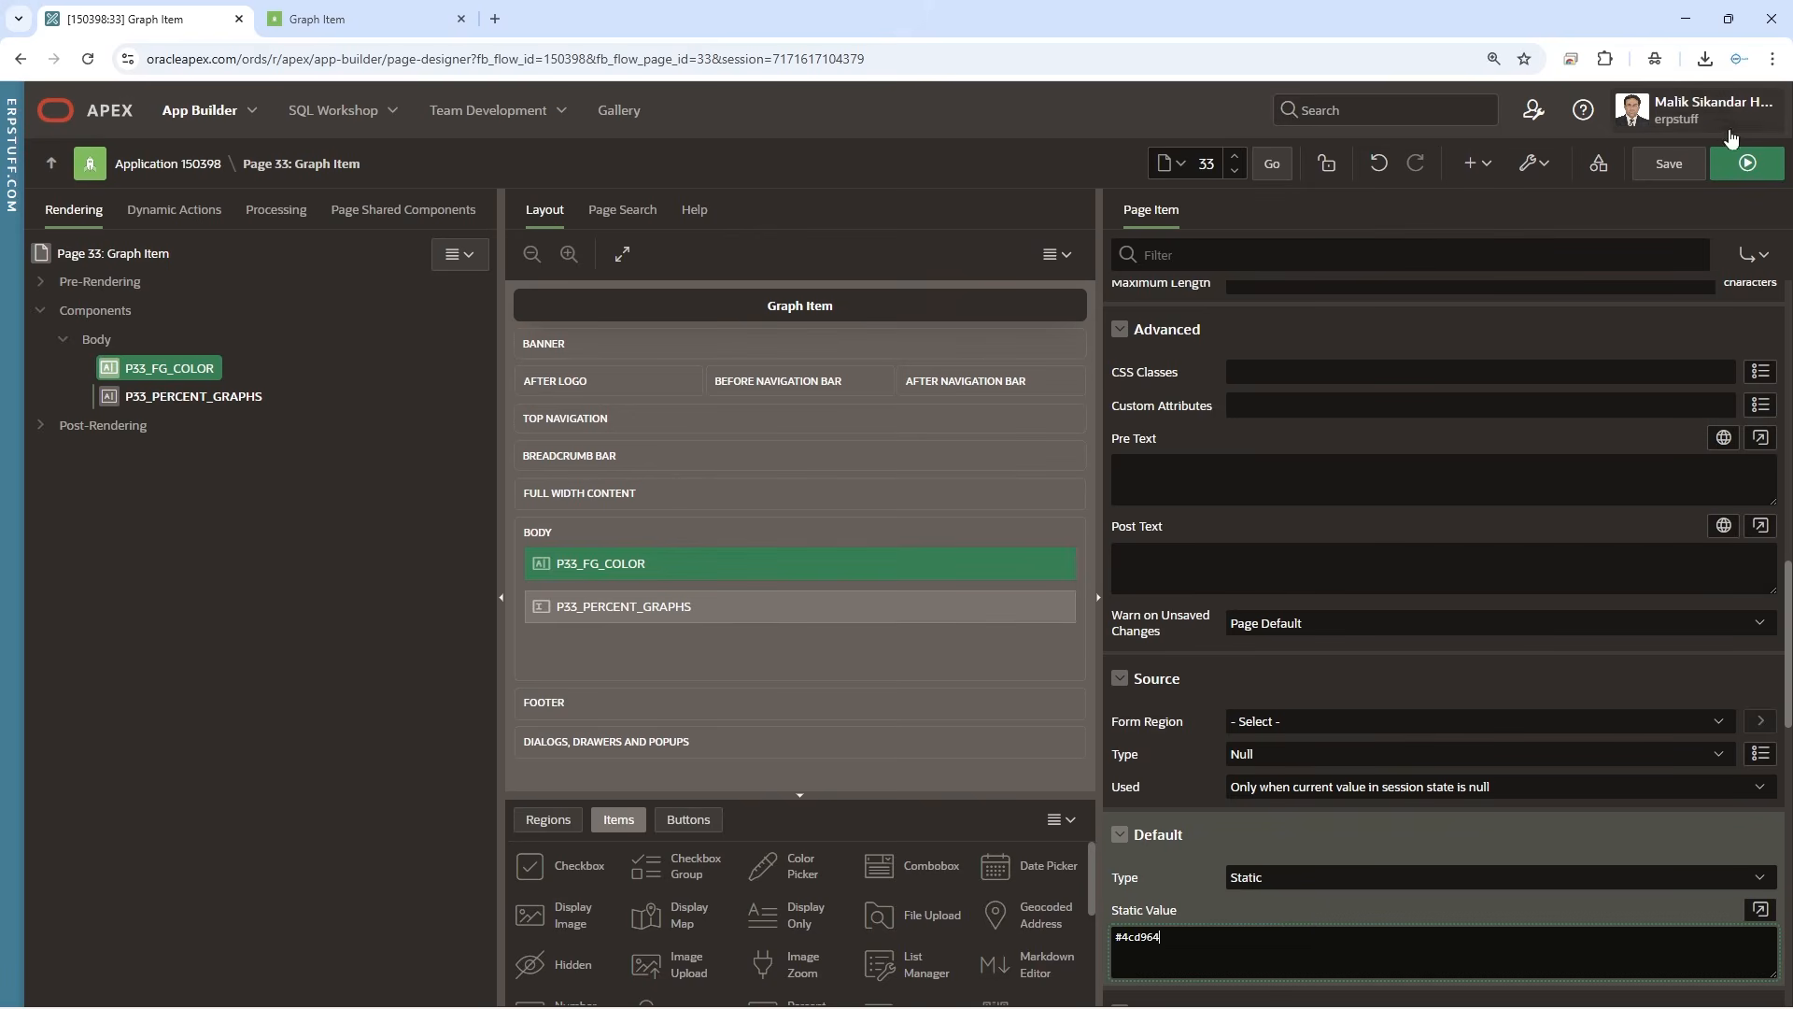
left_click(1668, 164)
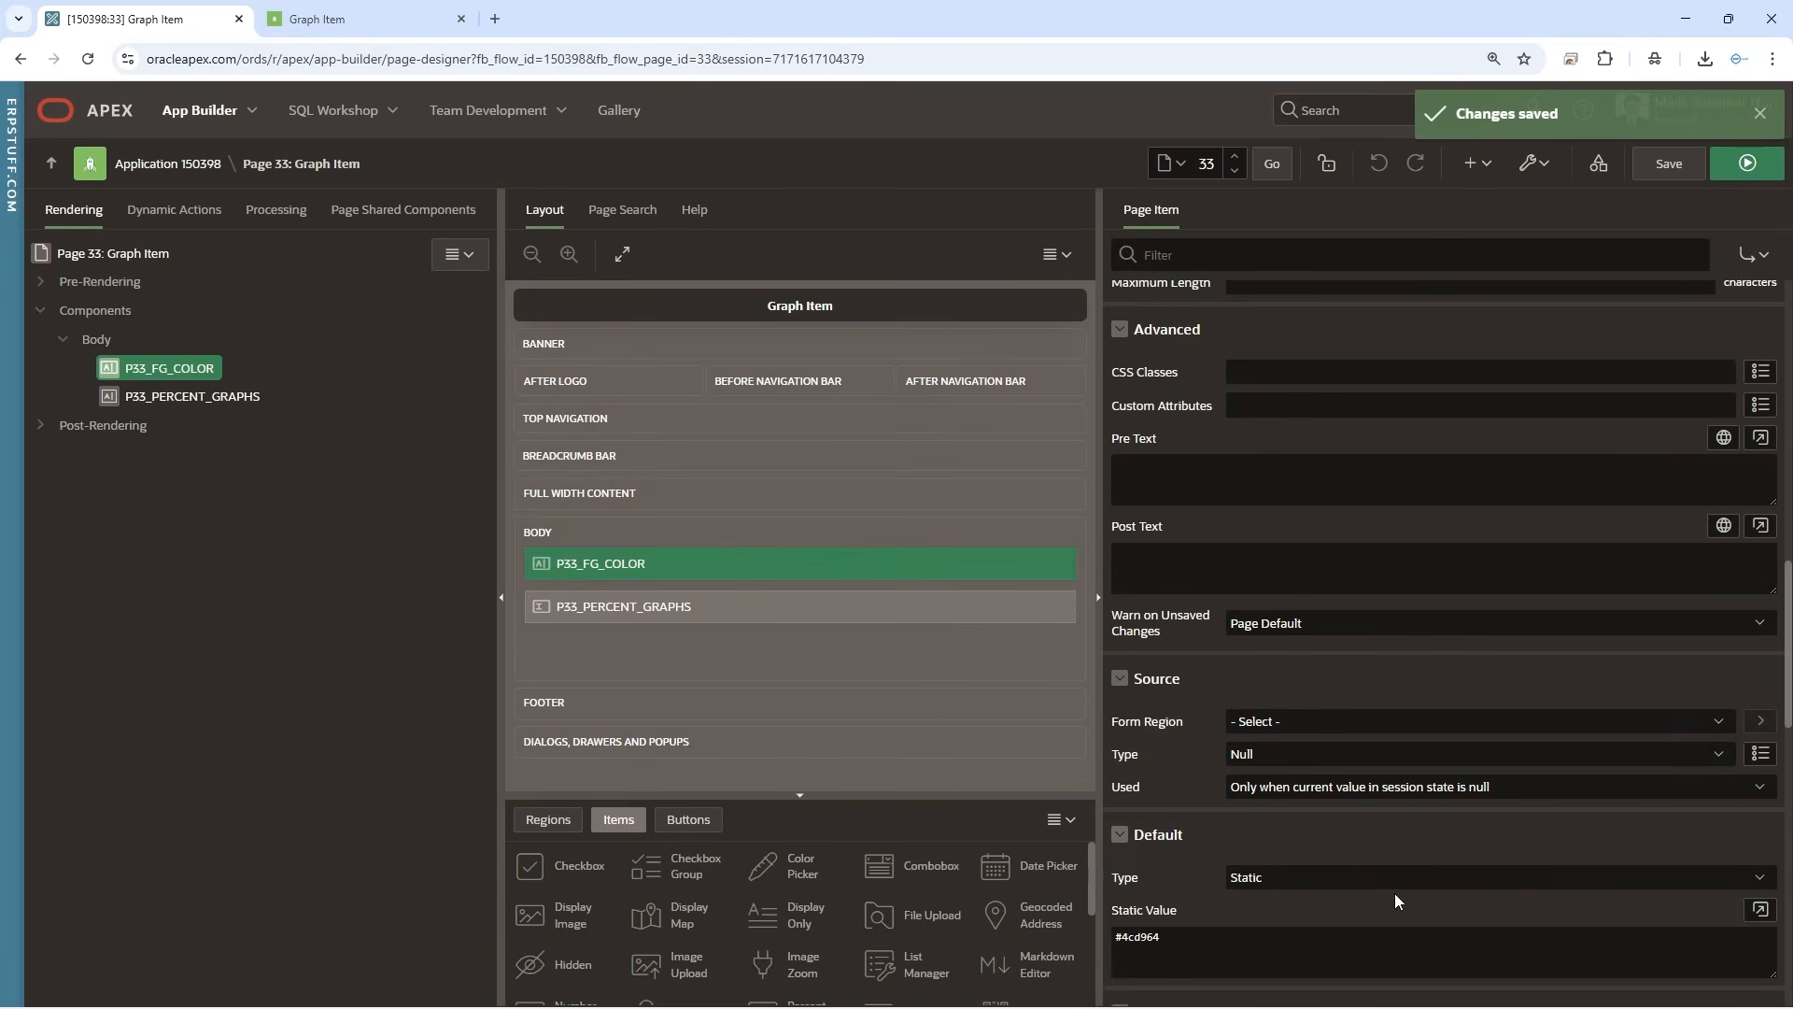
left_click(374, 19)
left_click(90, 59)
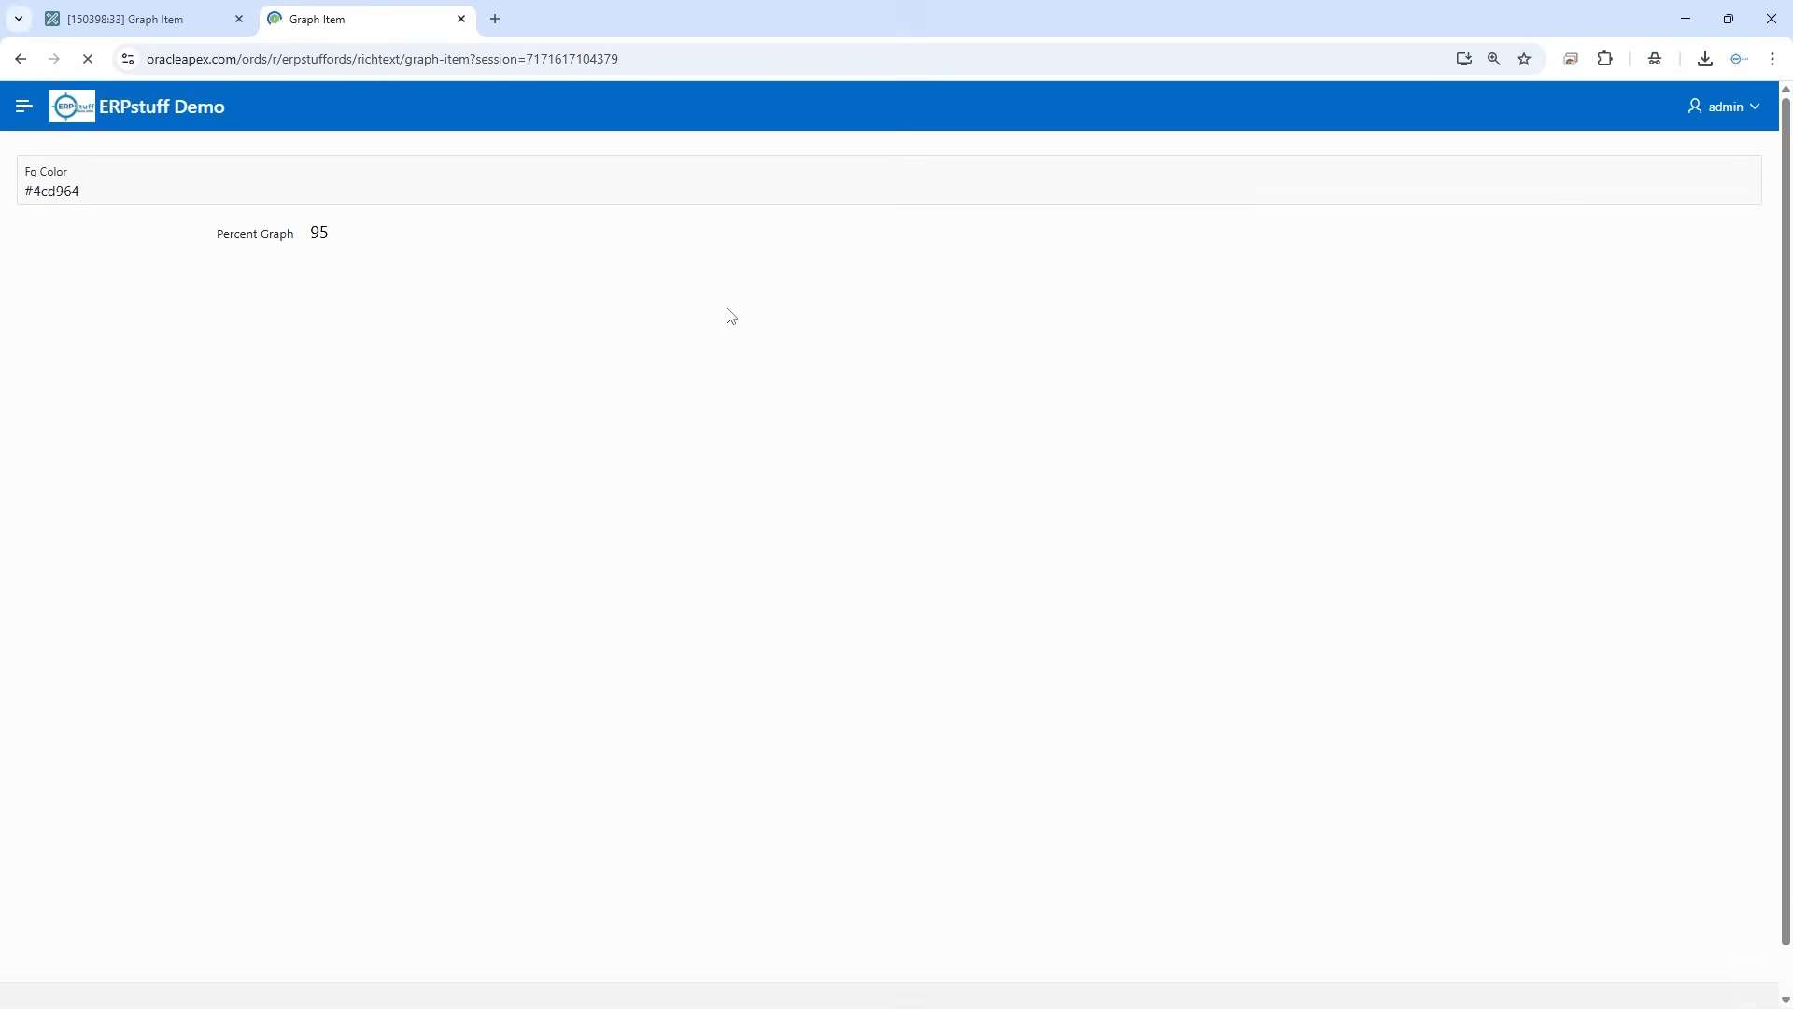
Clear the text color of P33_PERCENT_GRAPHS, save, and check the percent graph on the reloaded running page
left_click(146, 19)
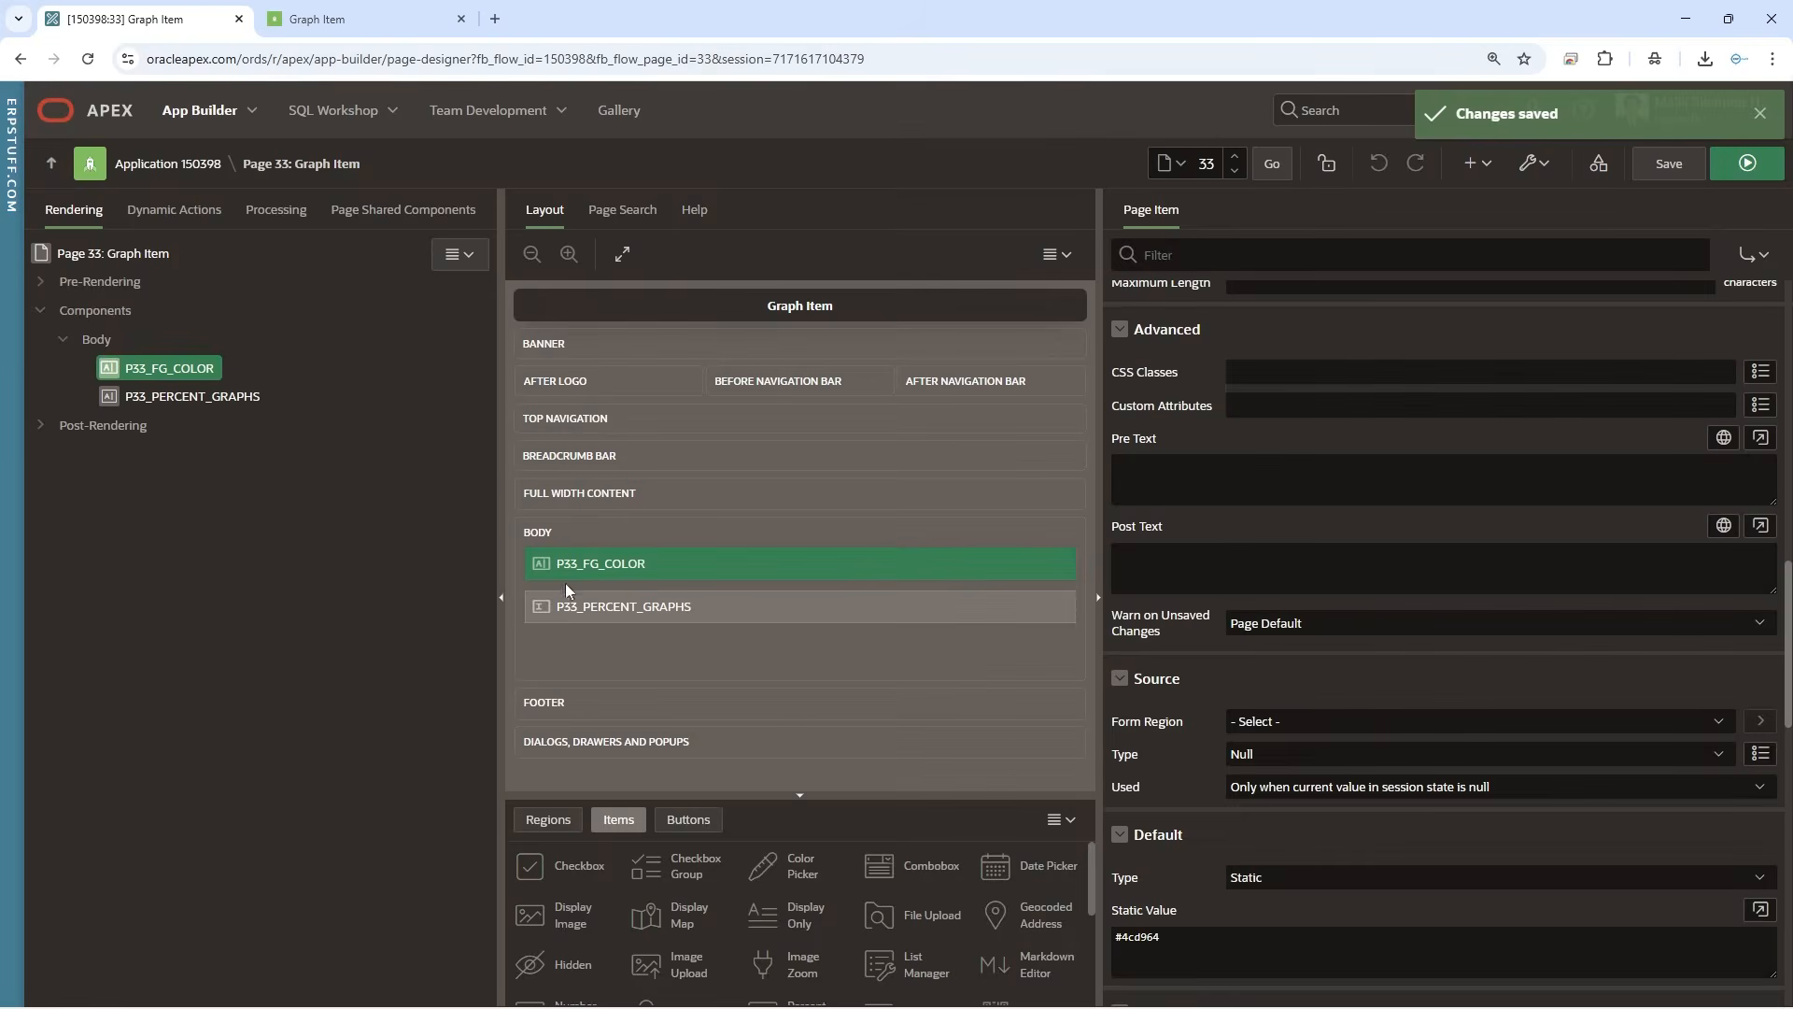
left_click(238, 397)
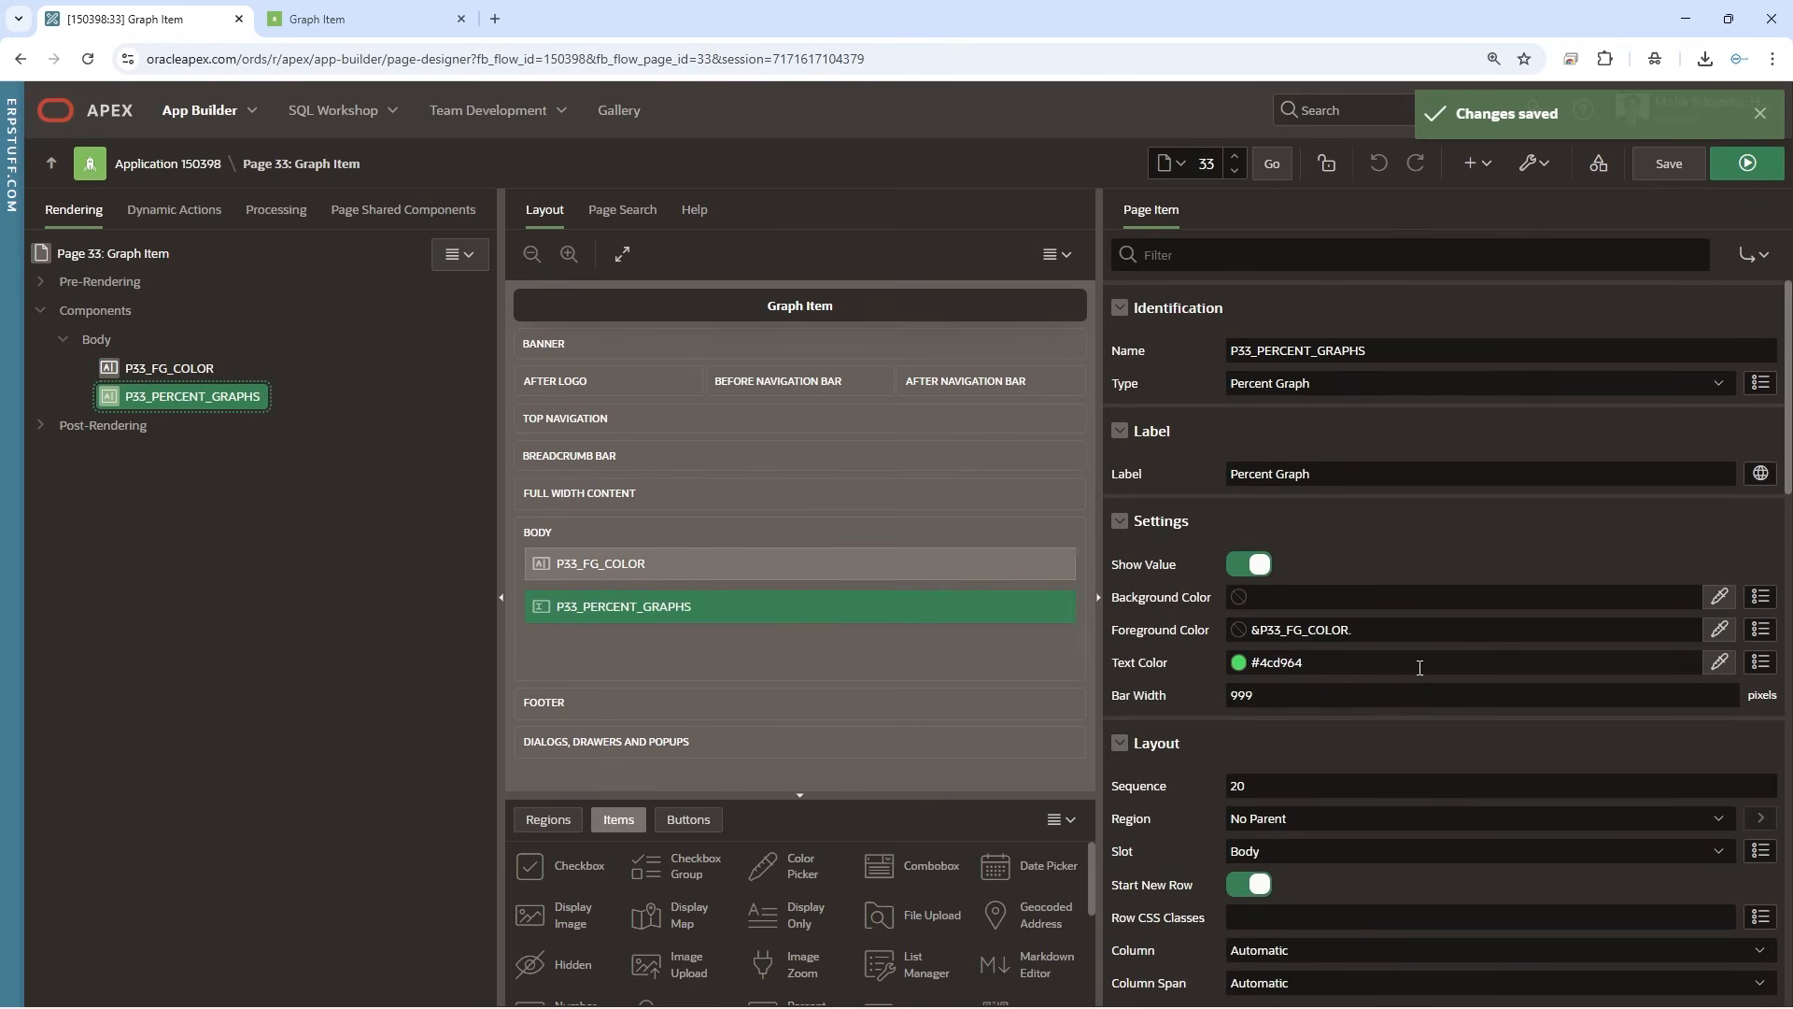
left_click(1131, 668)
key("BackSpace")
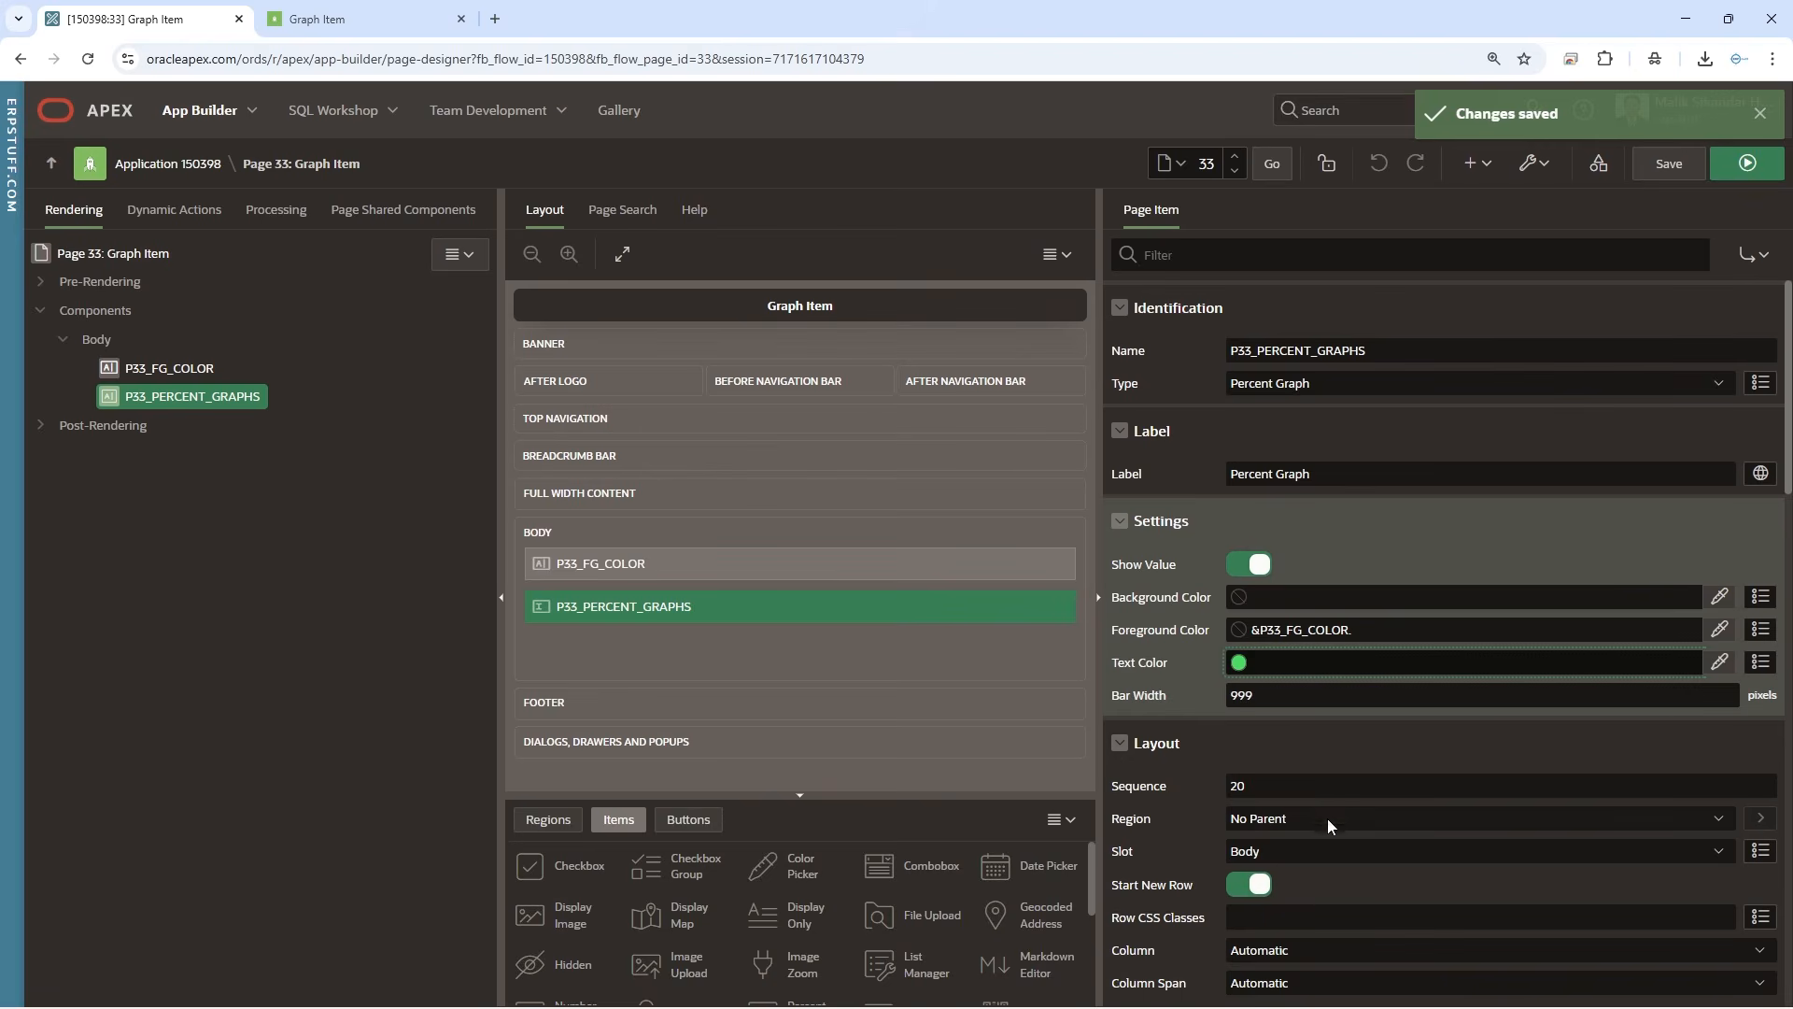
left_click(1320, 913)
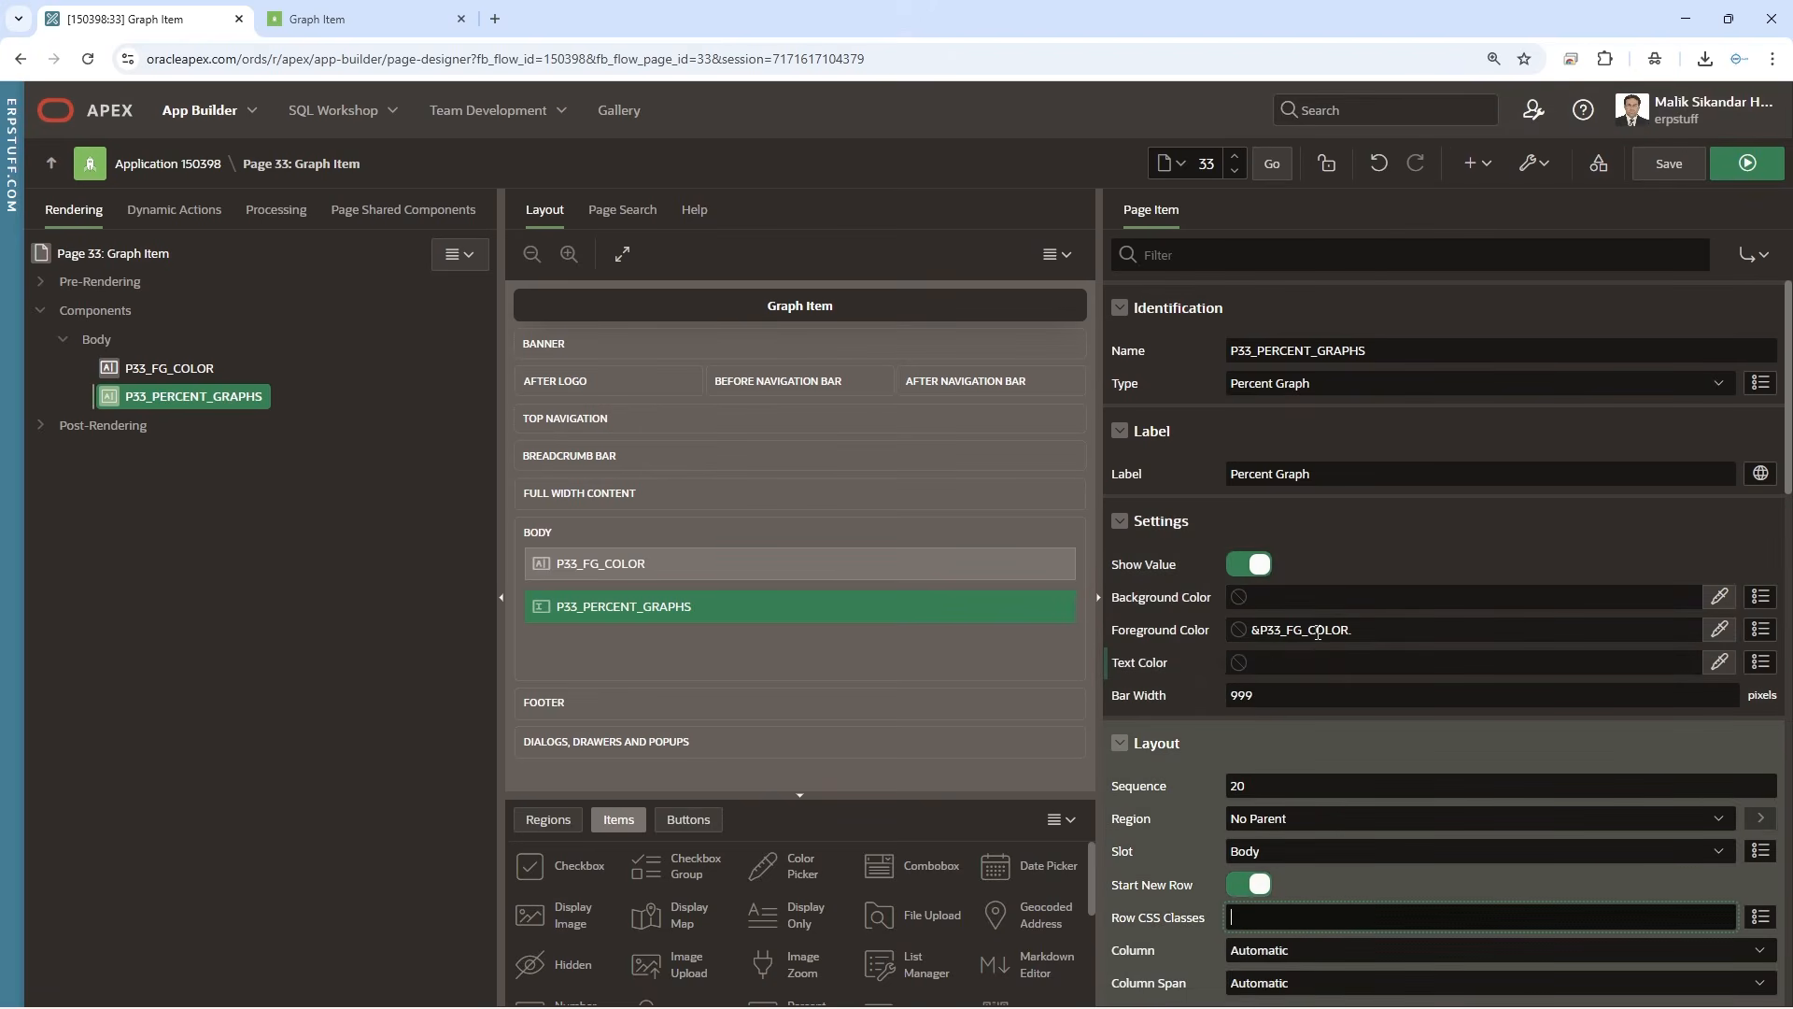
left_click(1672, 174)
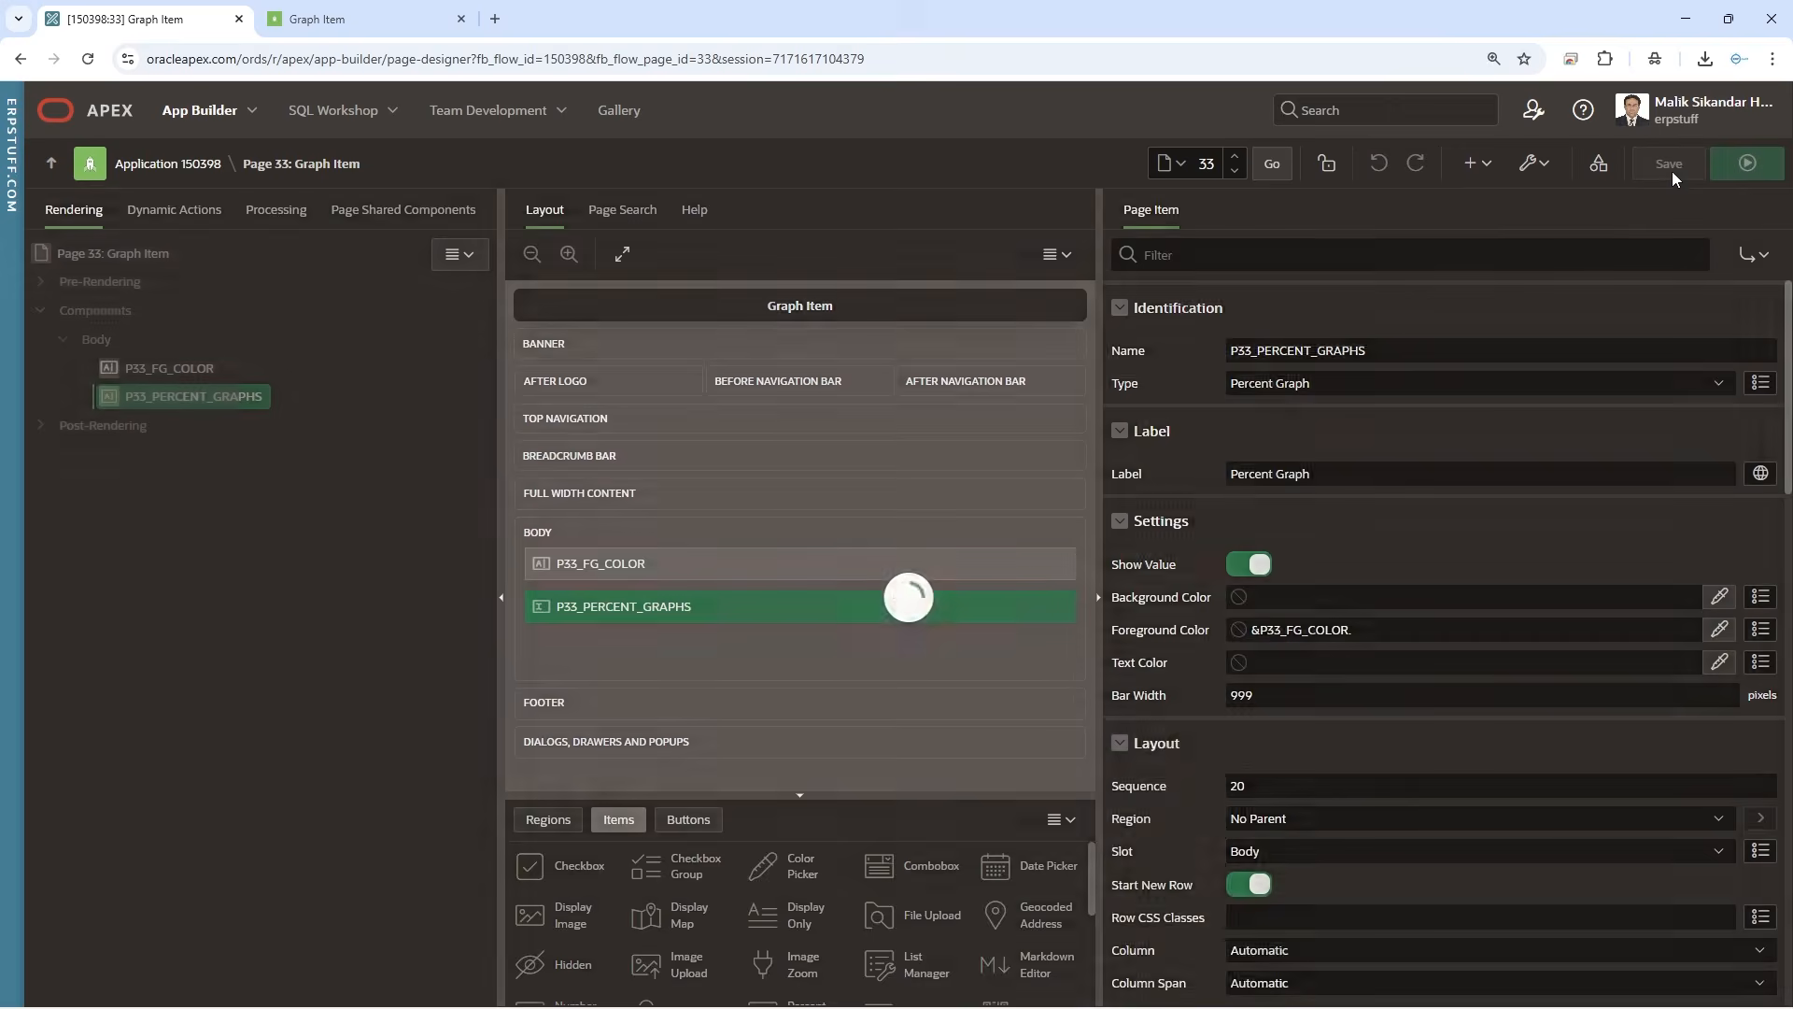
left_click(411, 19)
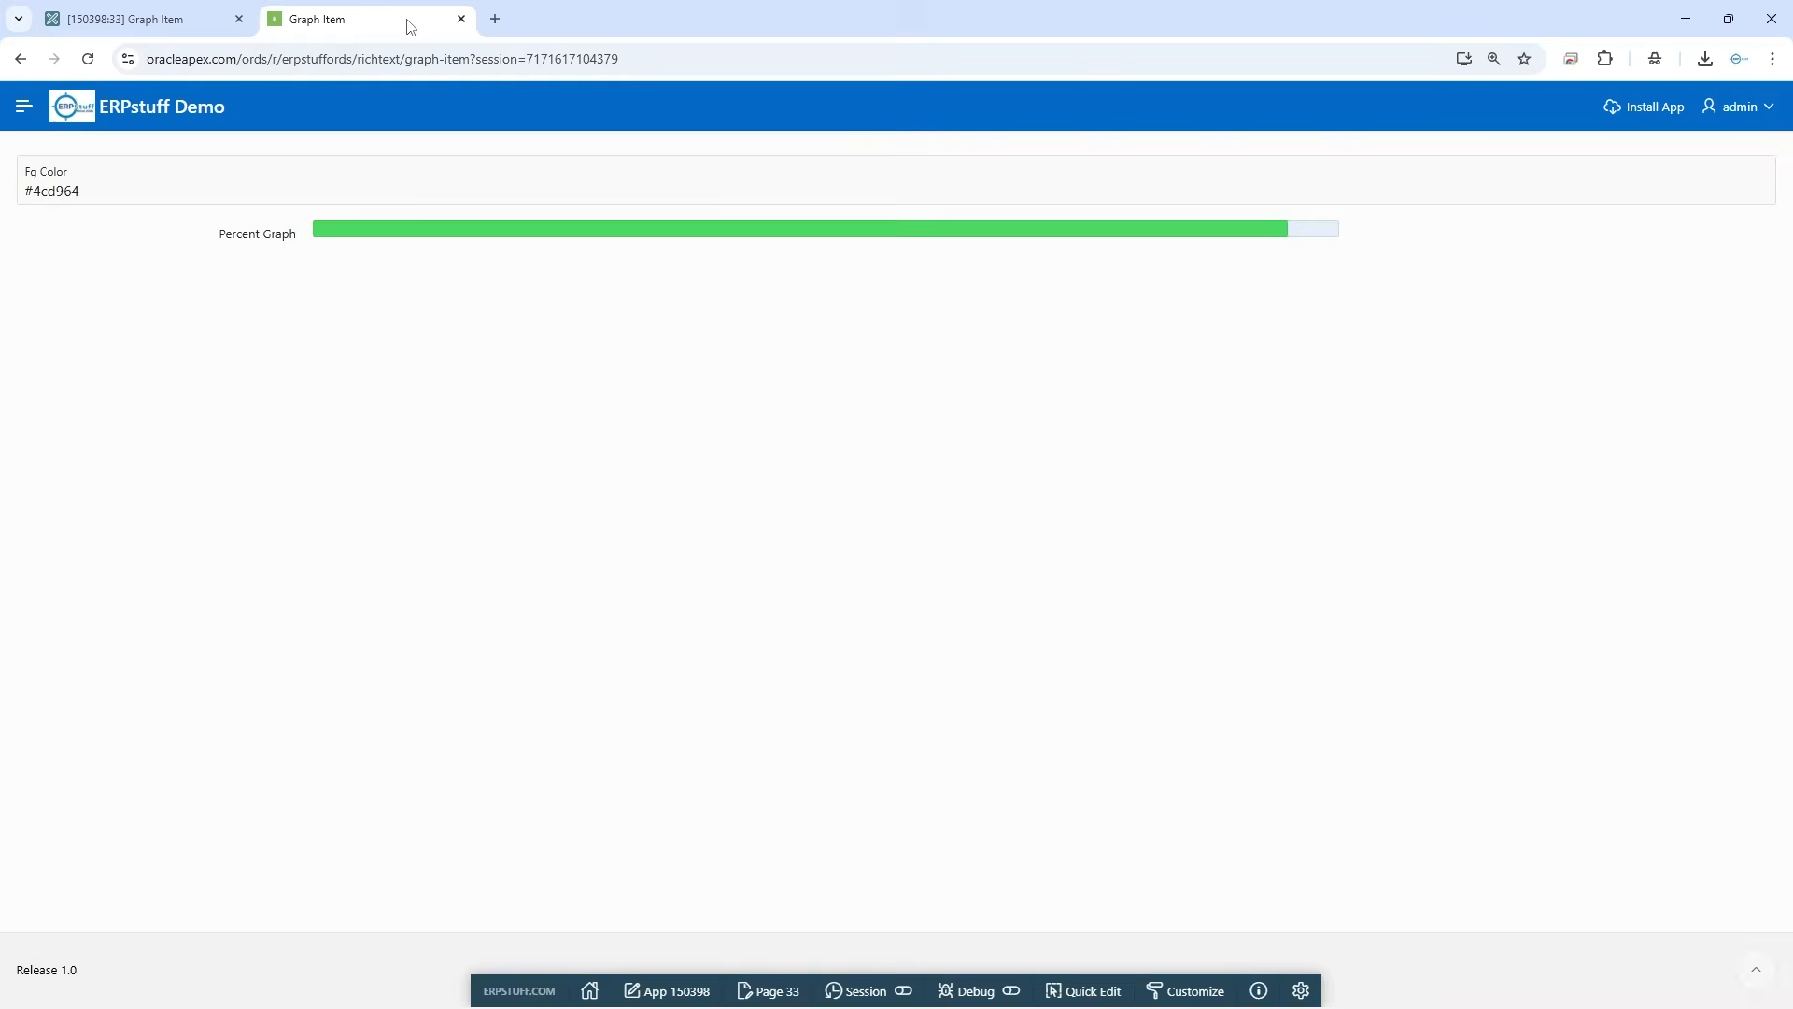
left_click(89, 60)
left_click_drag(84, 191, 4, 192)
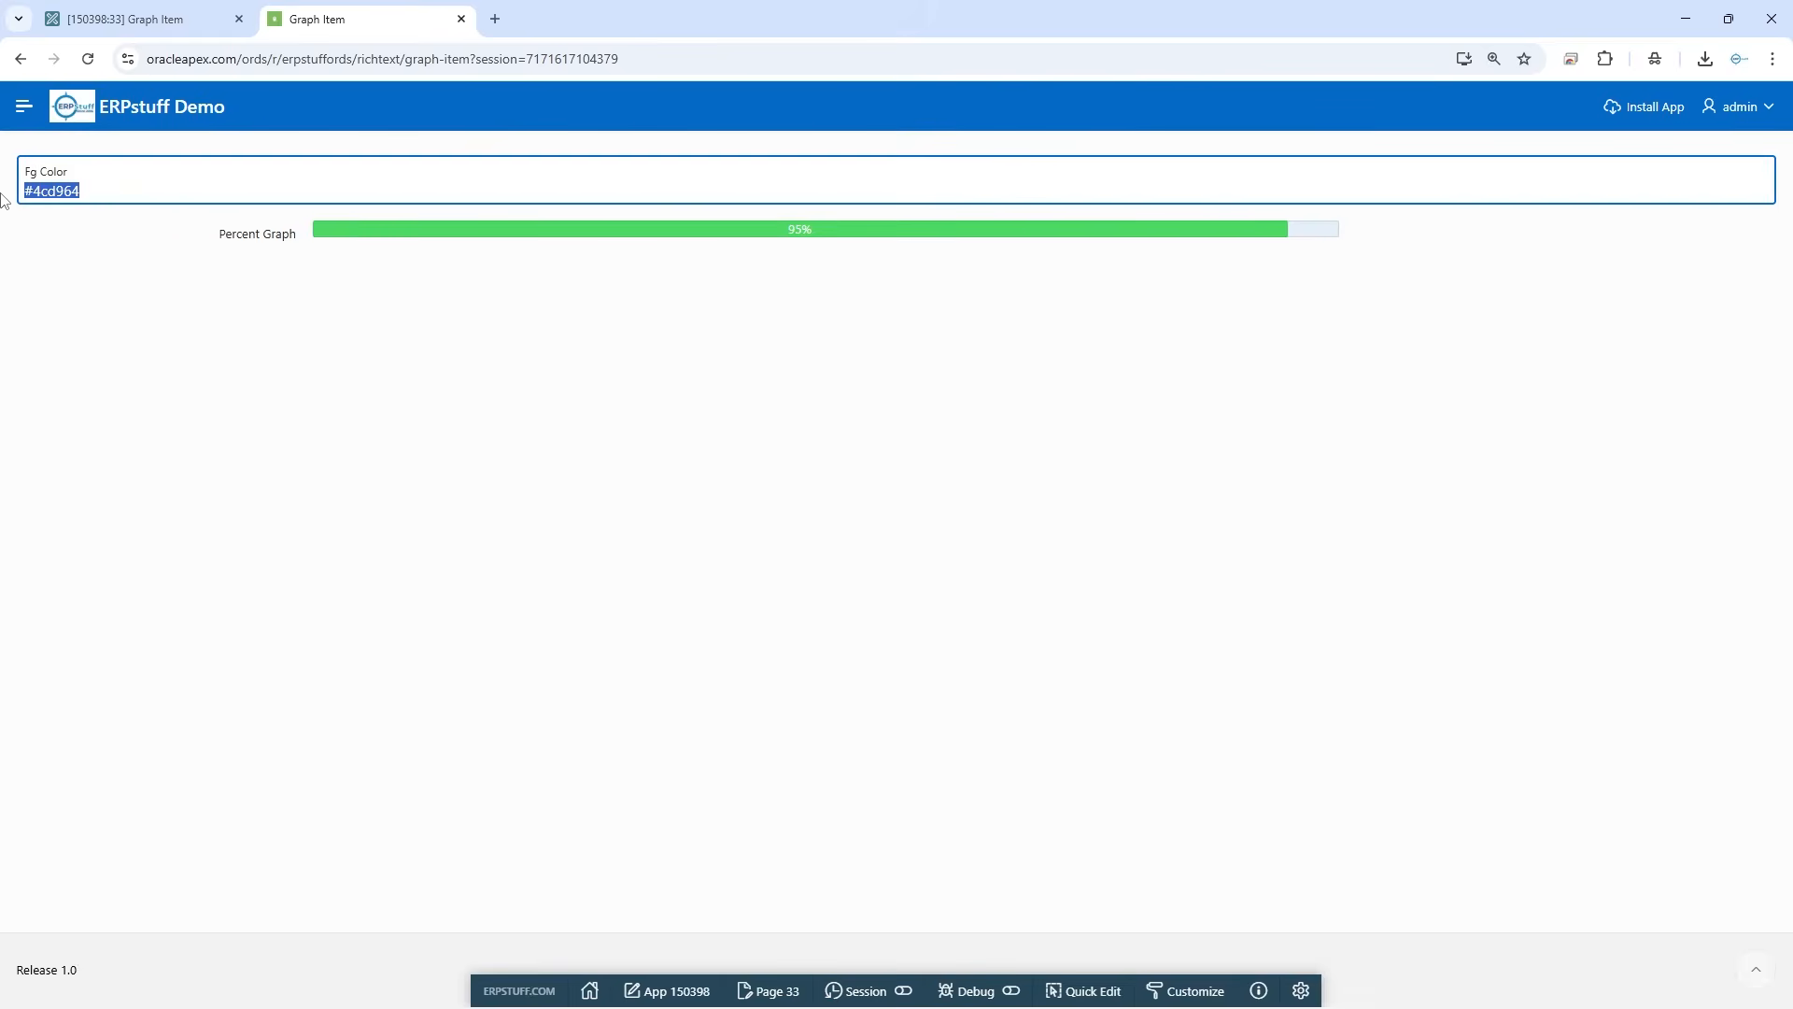
Try the custom text color #59ff00 on the percent graph, clear the value again and save the page
left_click(134, 28)
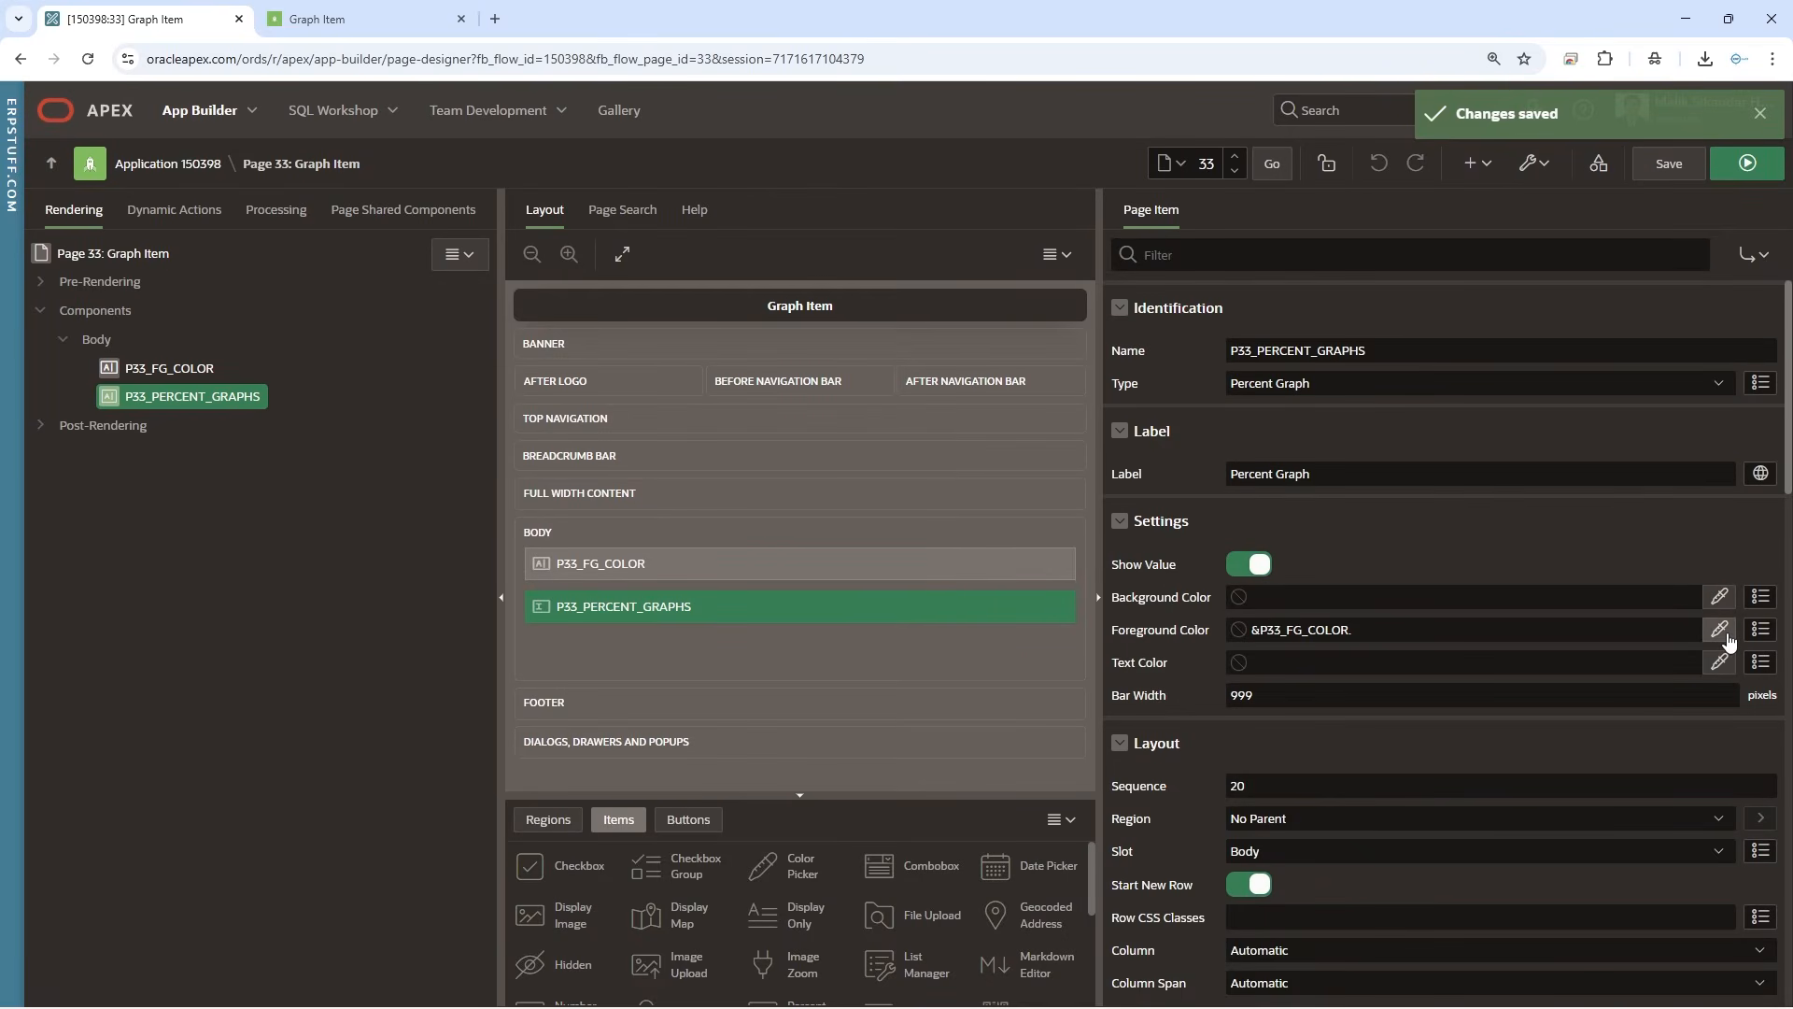
left_click(1735, 669)
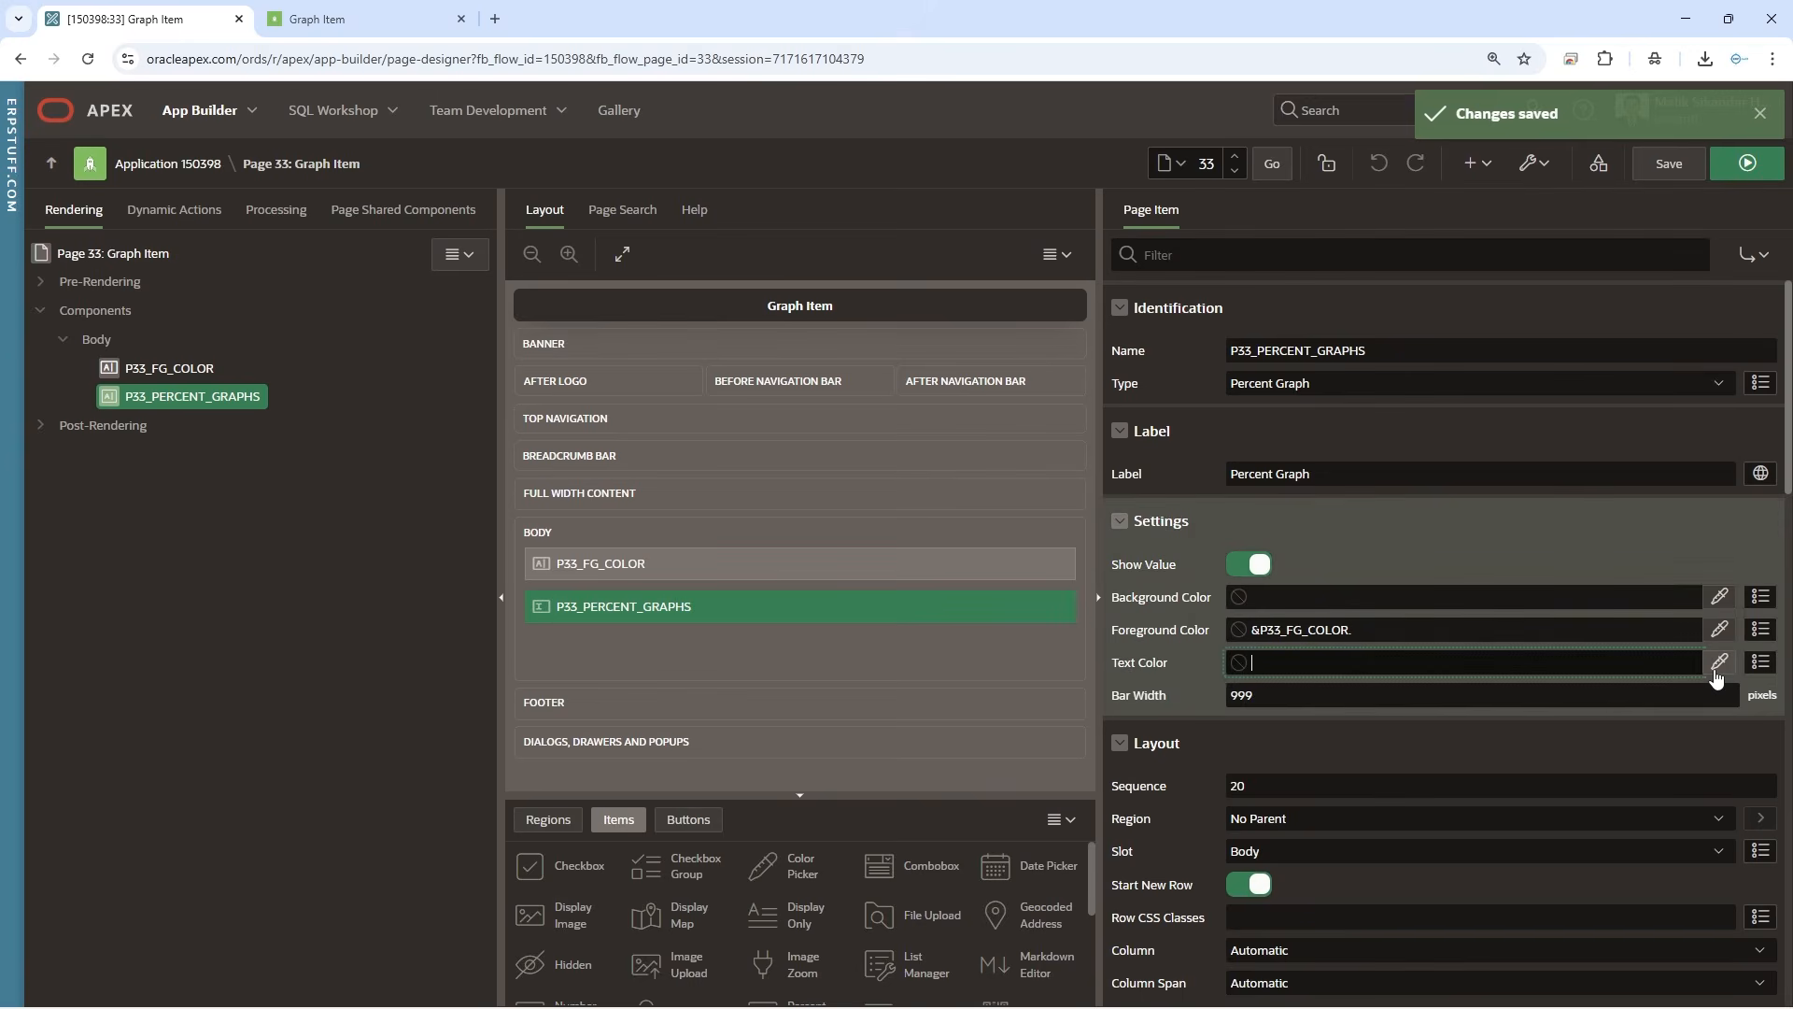
left_click(1718, 664)
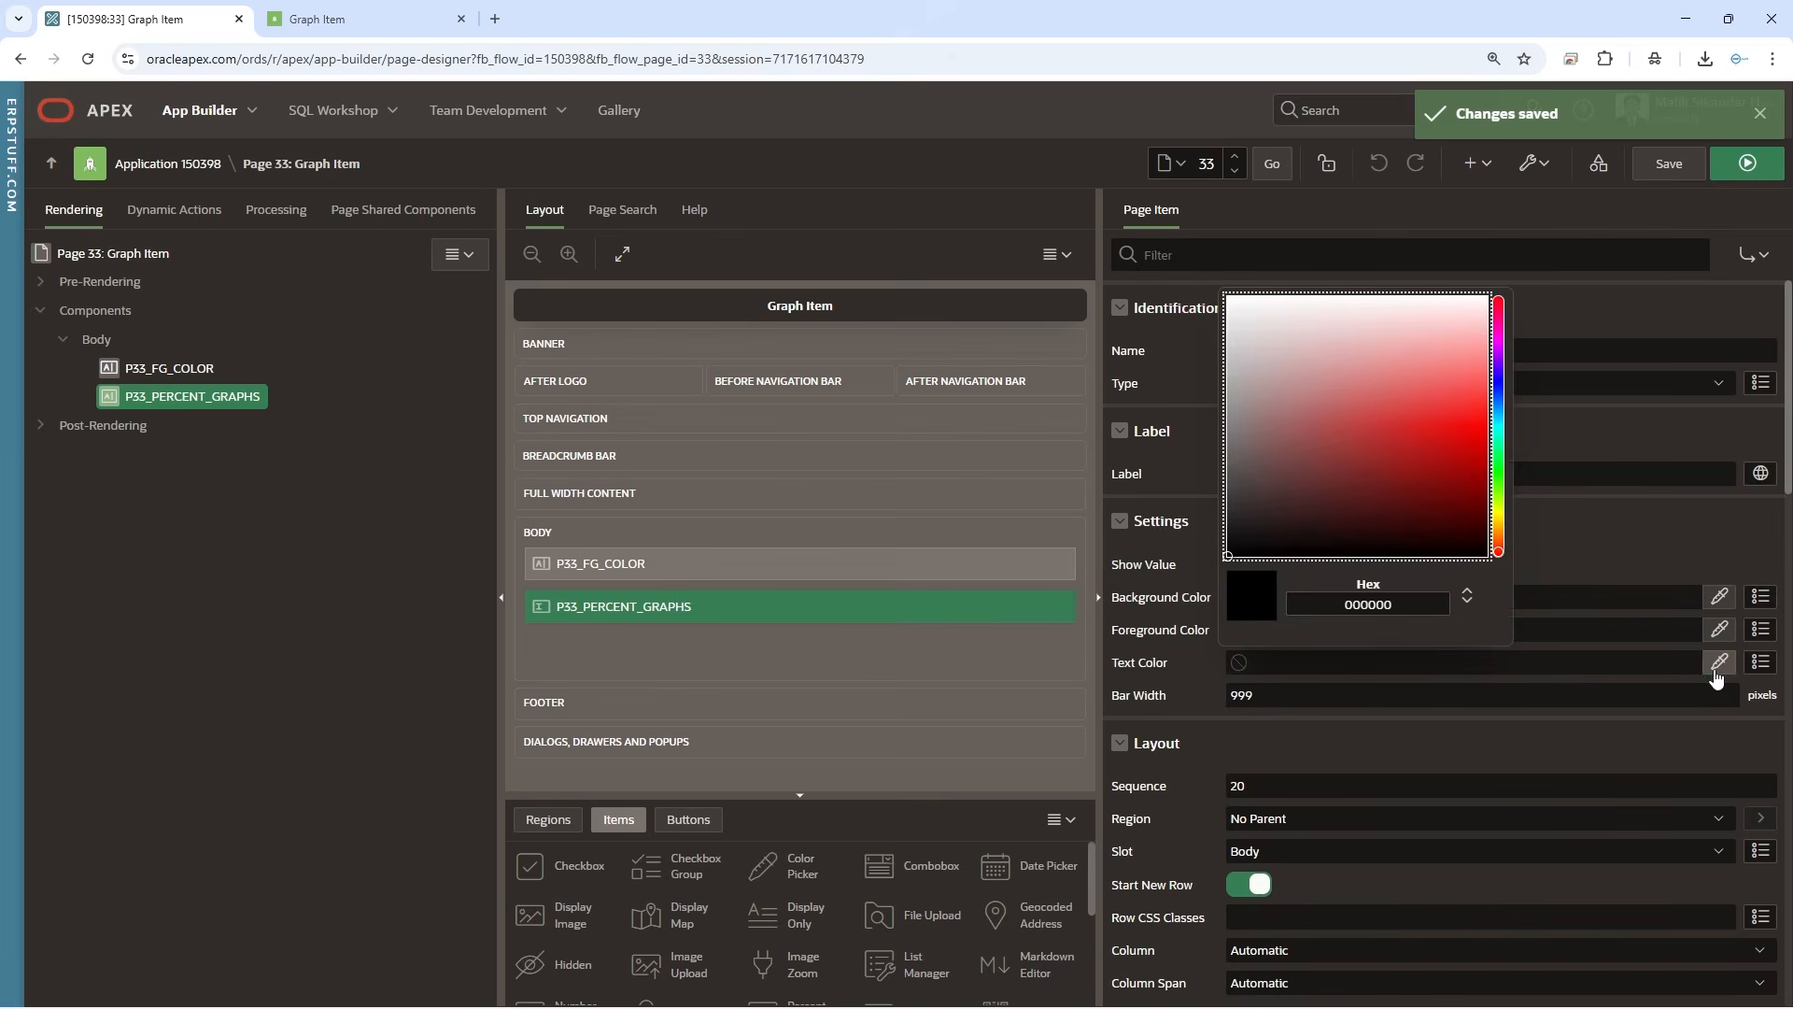
left_click(1500, 484)
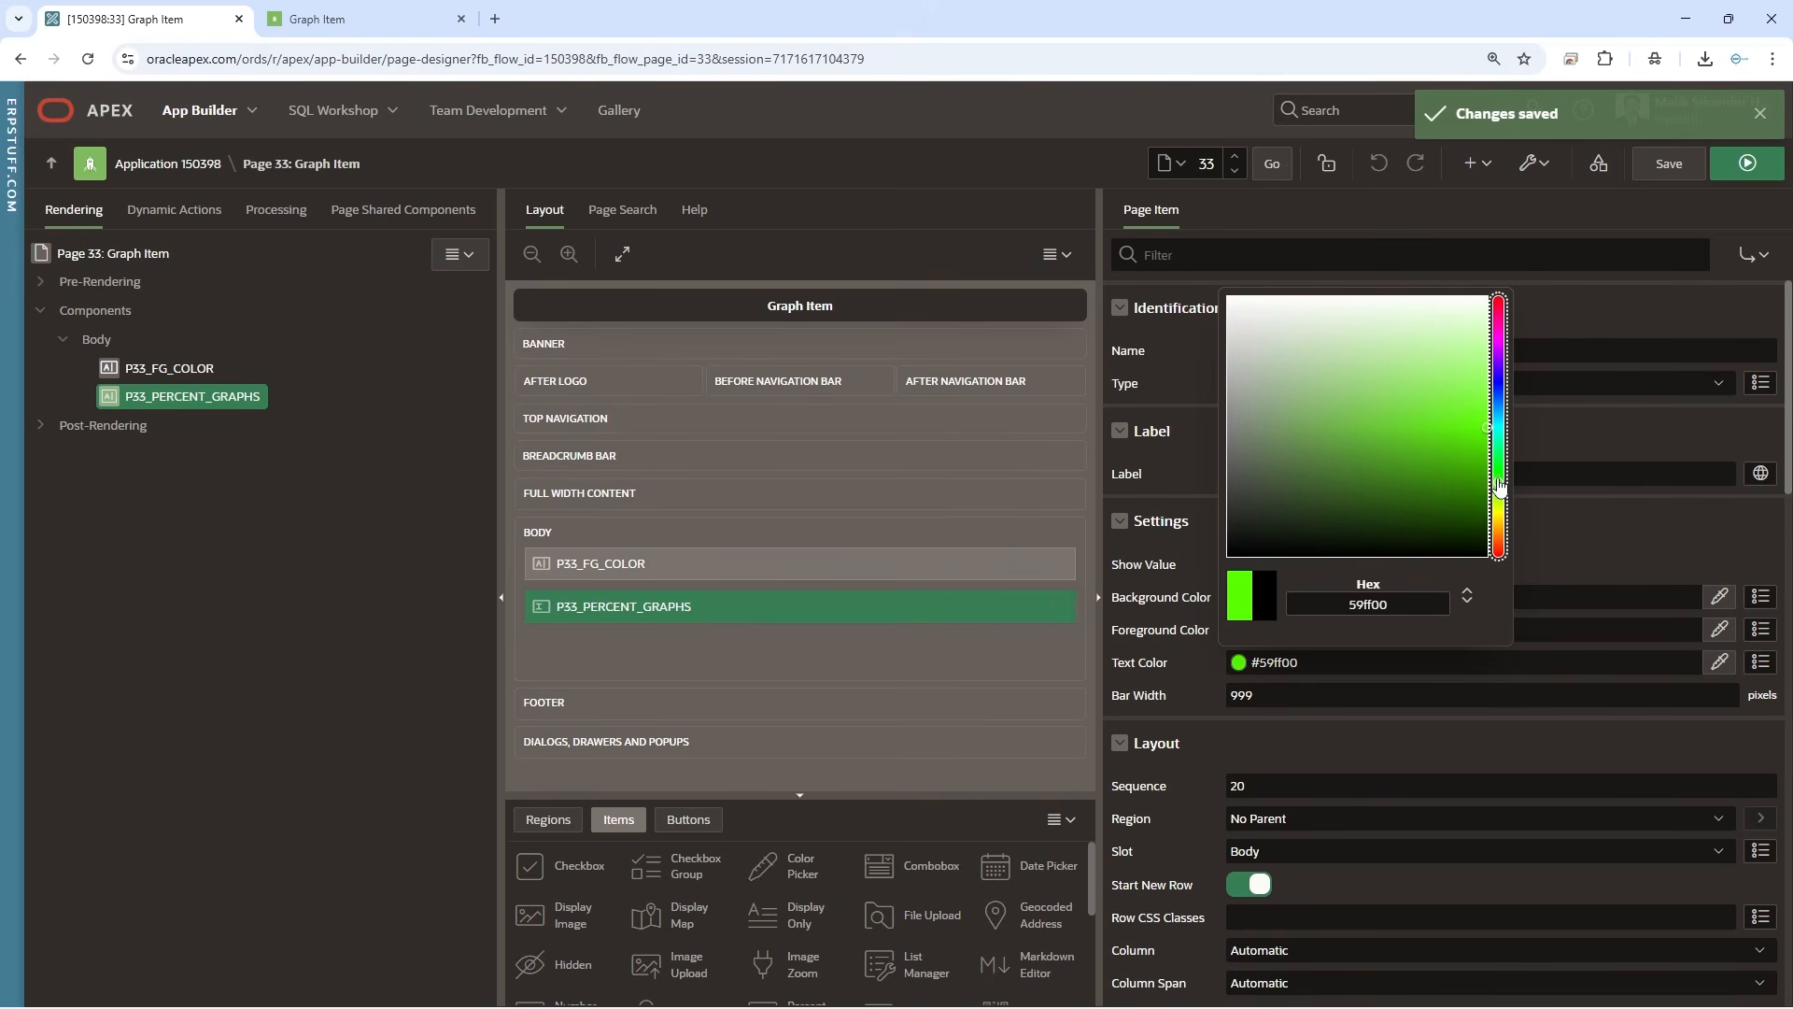
left_click_drag(1319, 659, 1182, 661)
key("BackSpace")
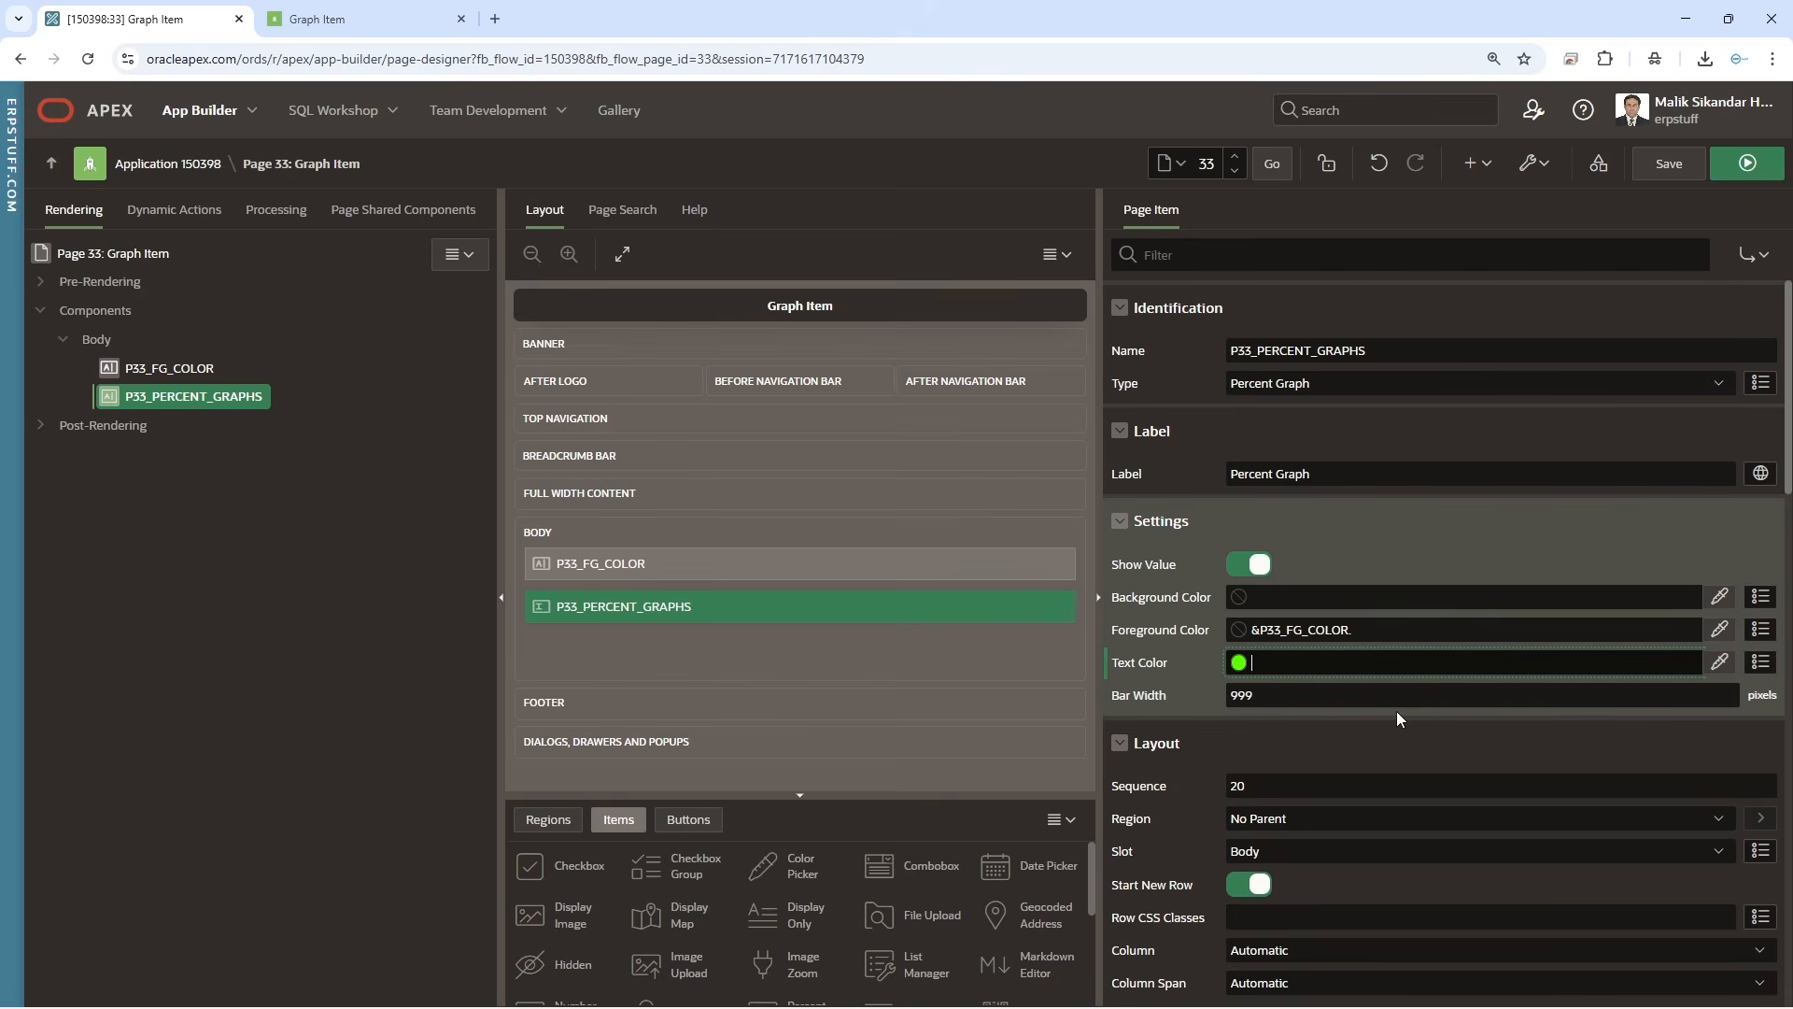
left_click(1331, 911)
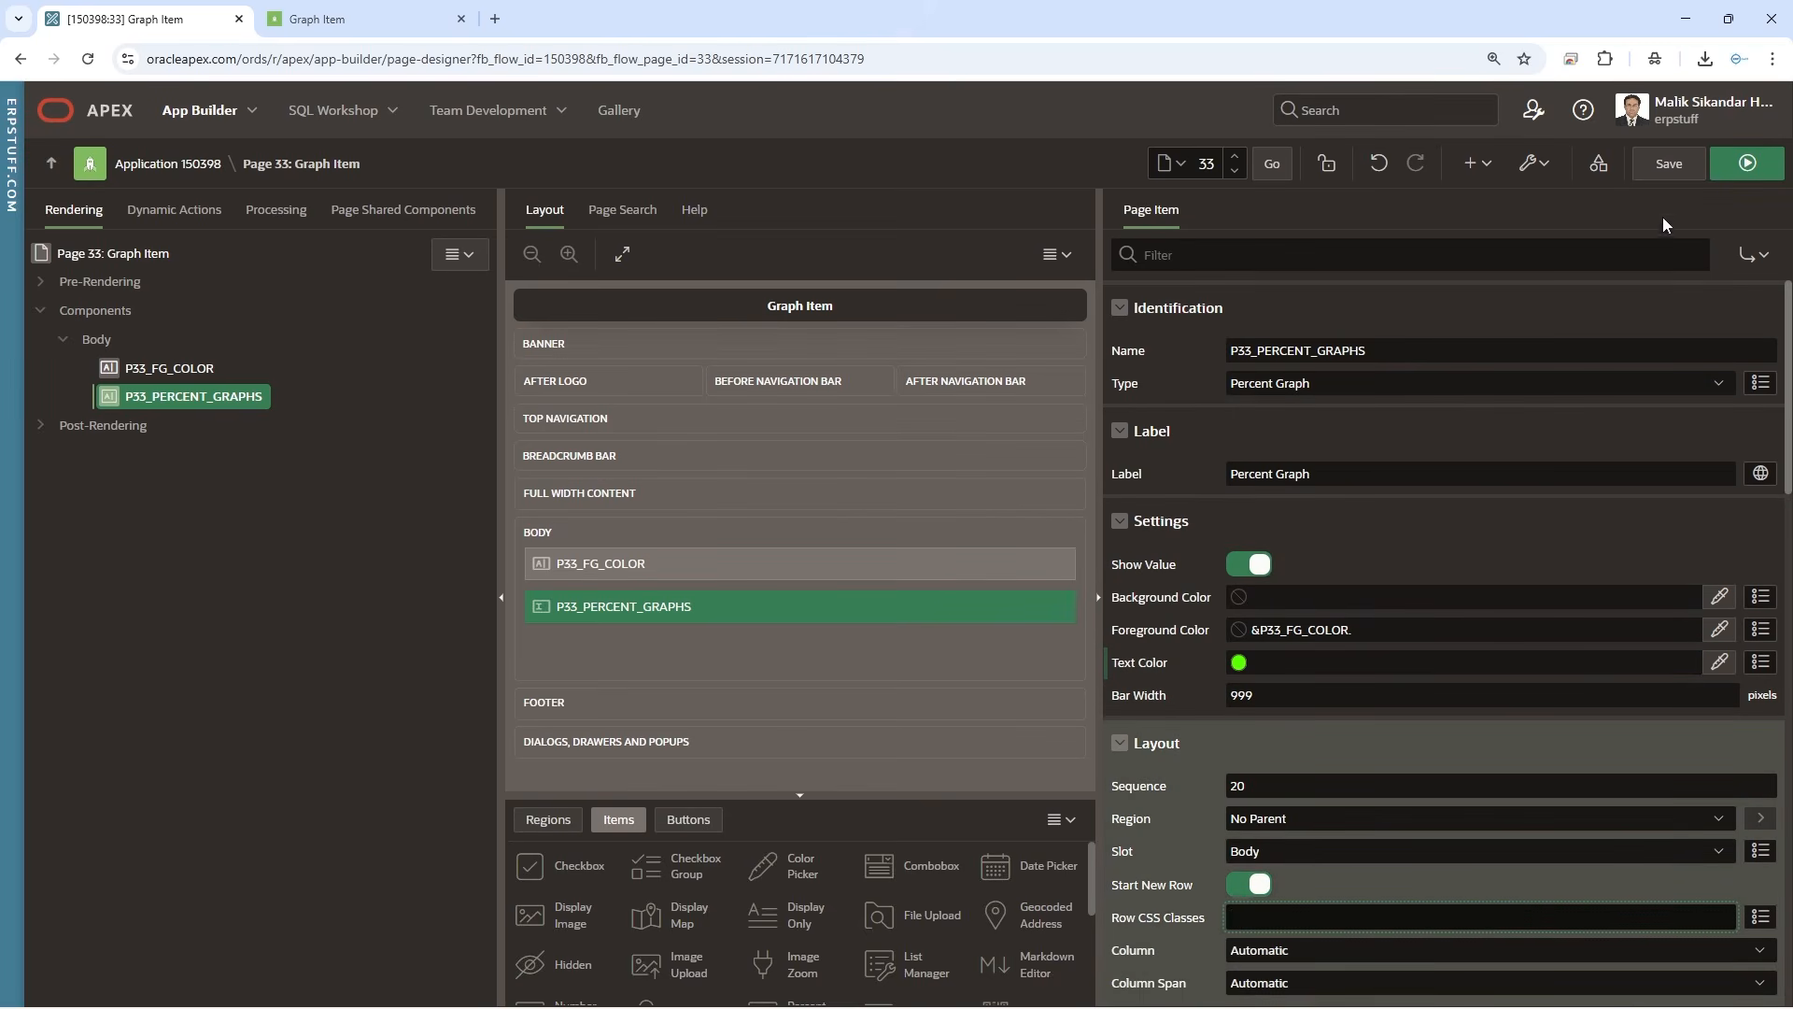
left_click(1669, 164)
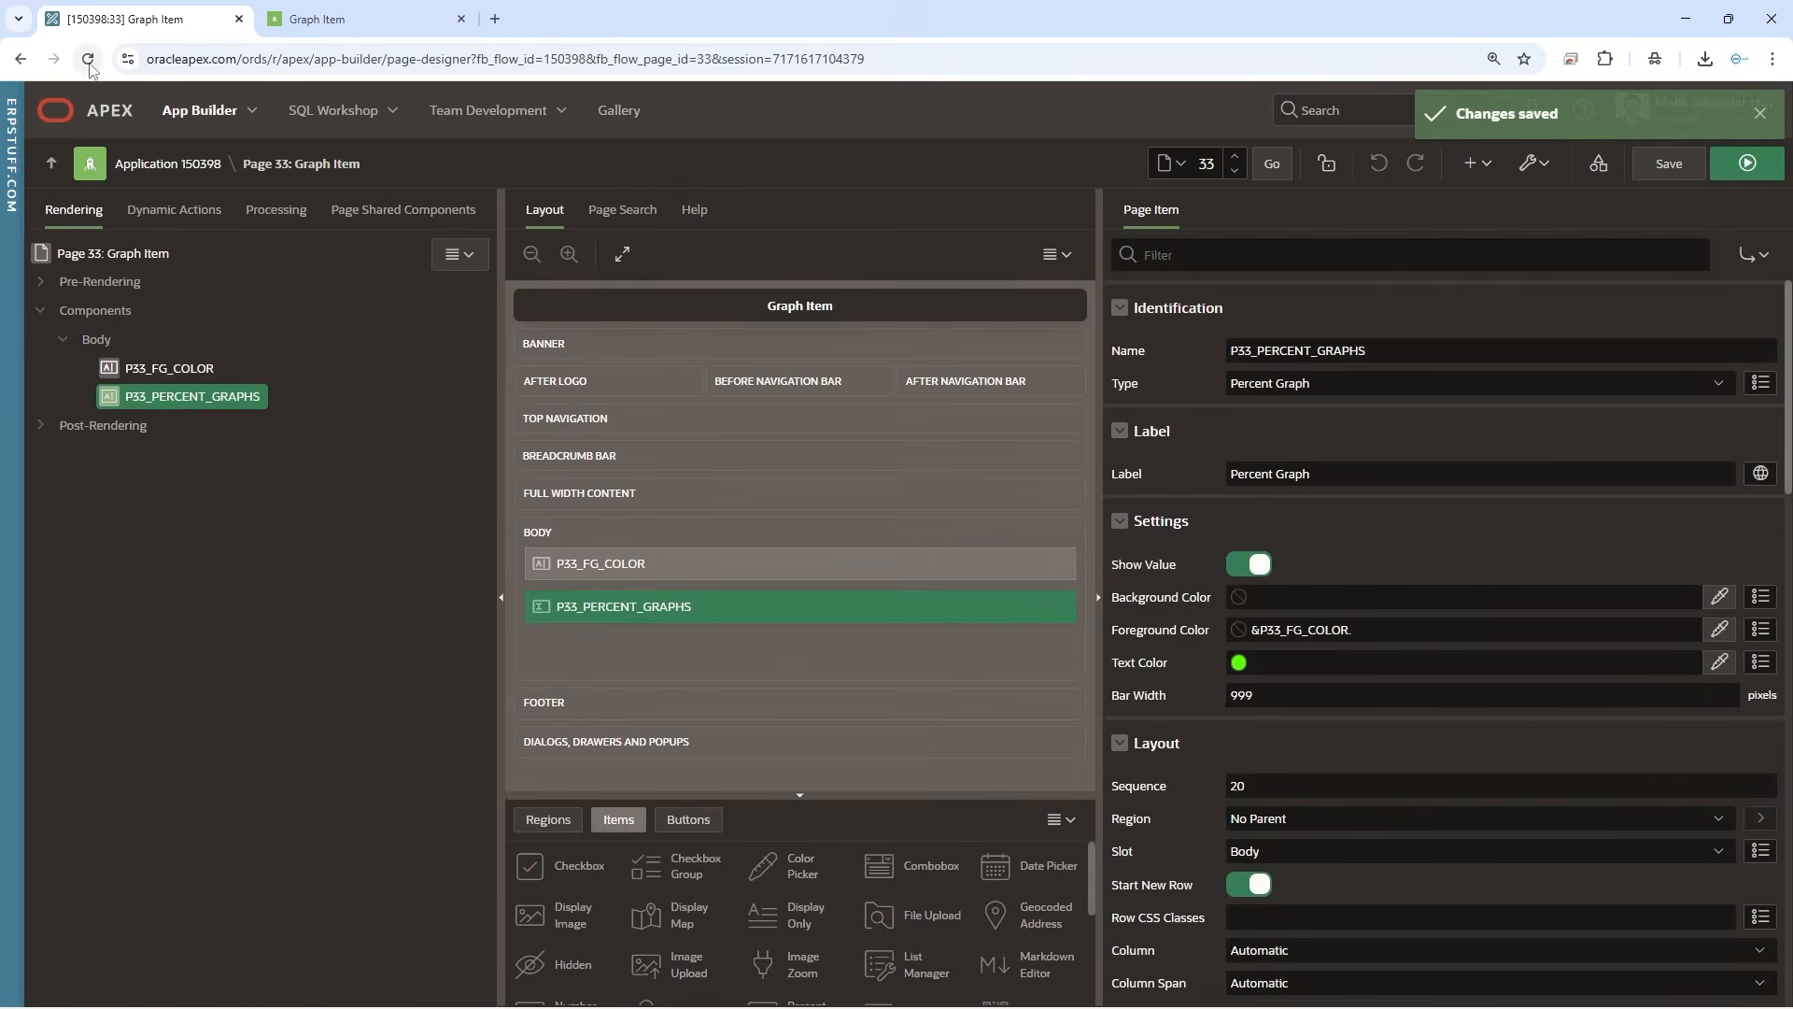
Reload the page designer and inspect the percent graph's text on the running page
left_click(88, 61)
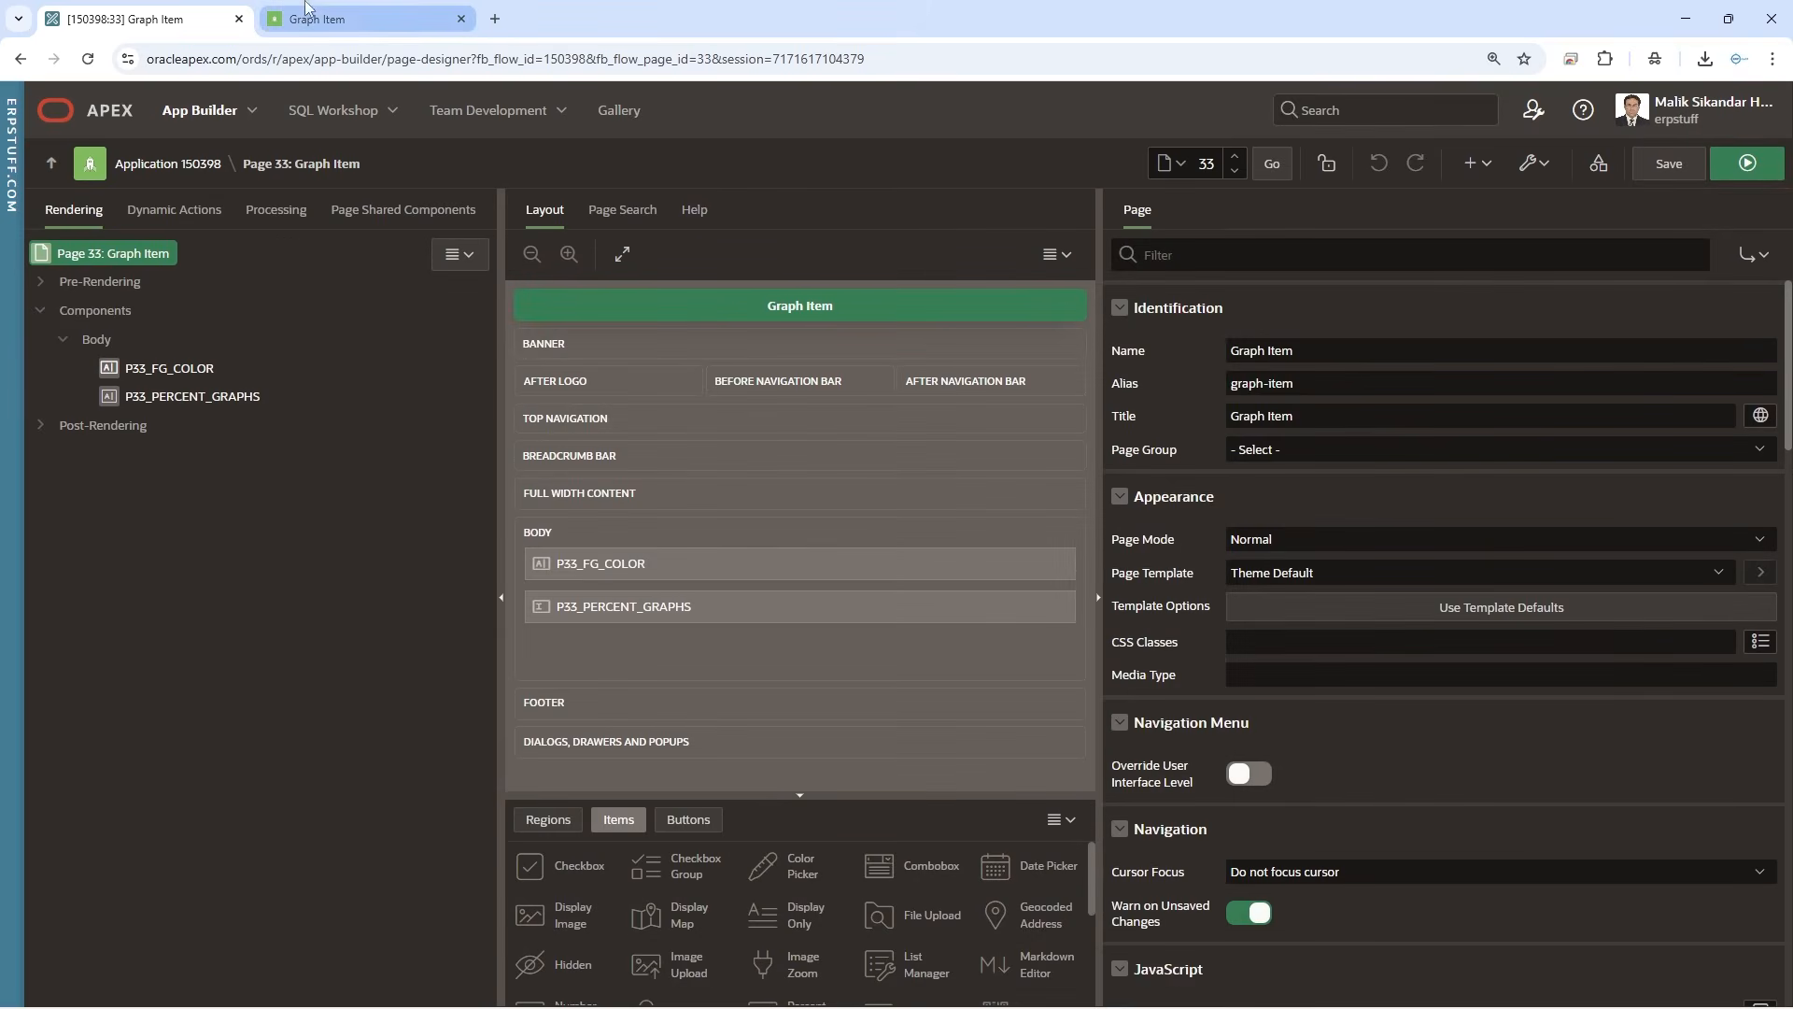
left_click(353, 28)
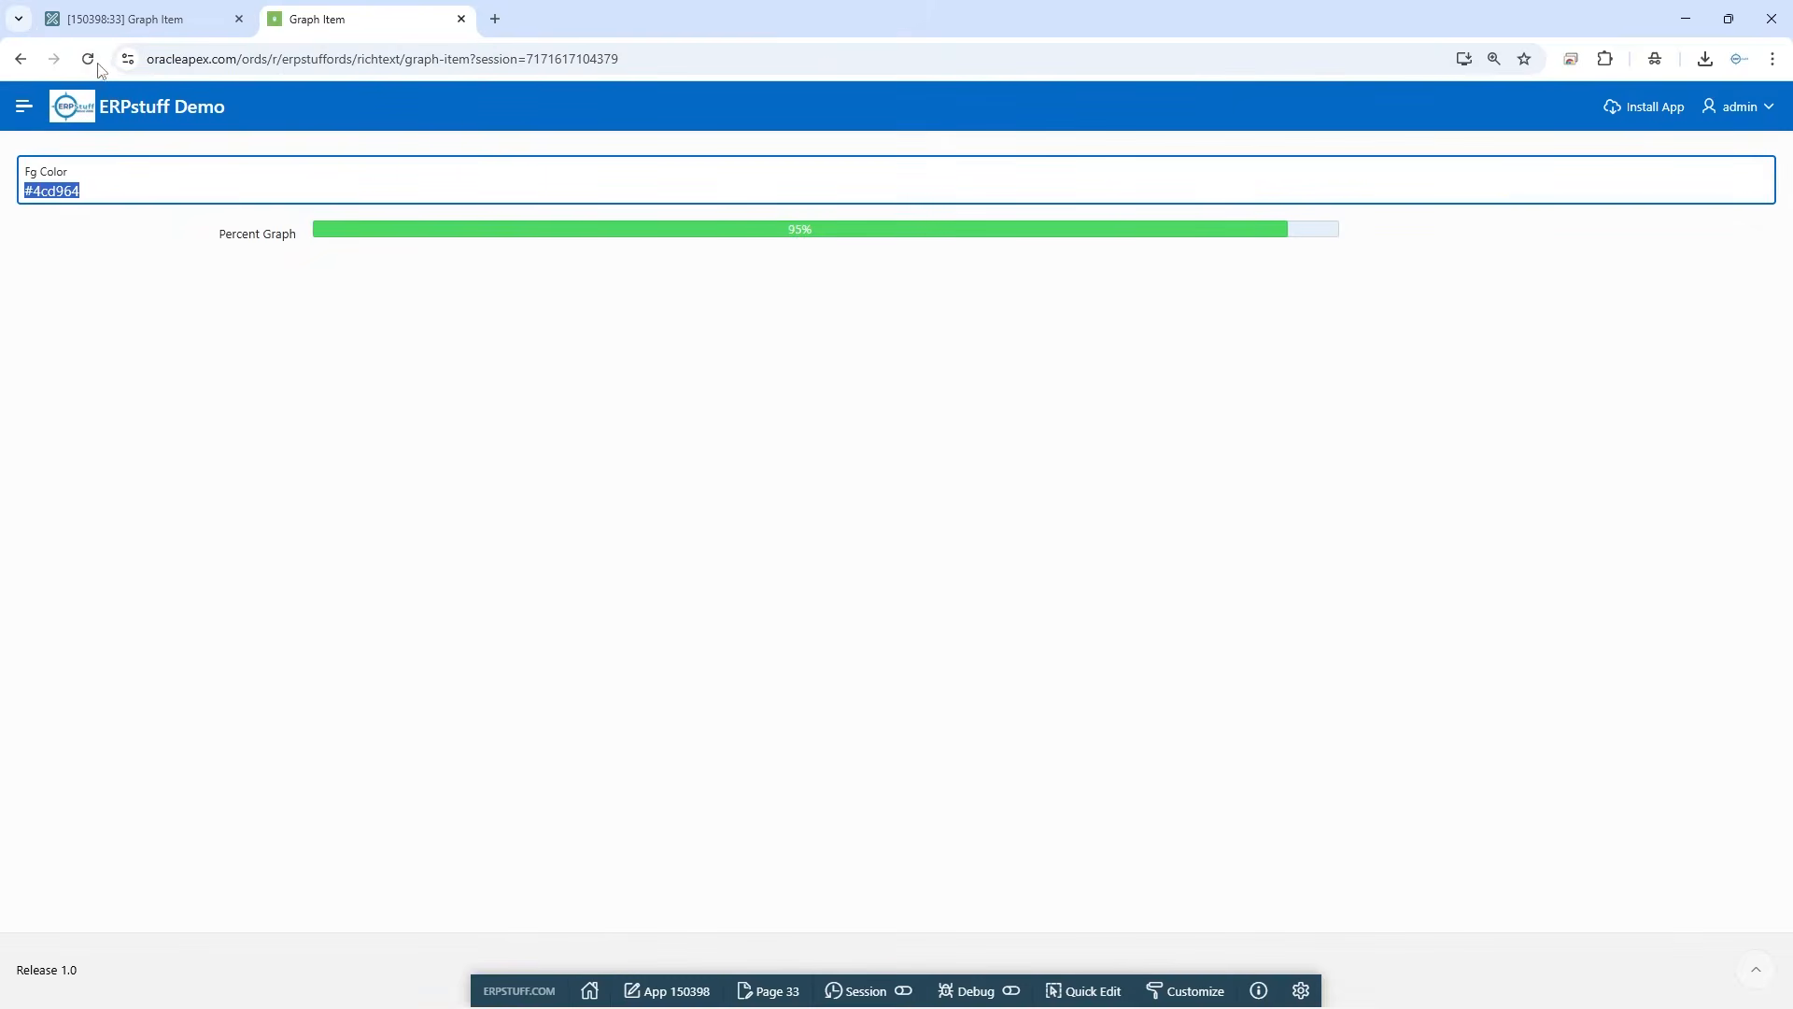
left_click(641, 429)
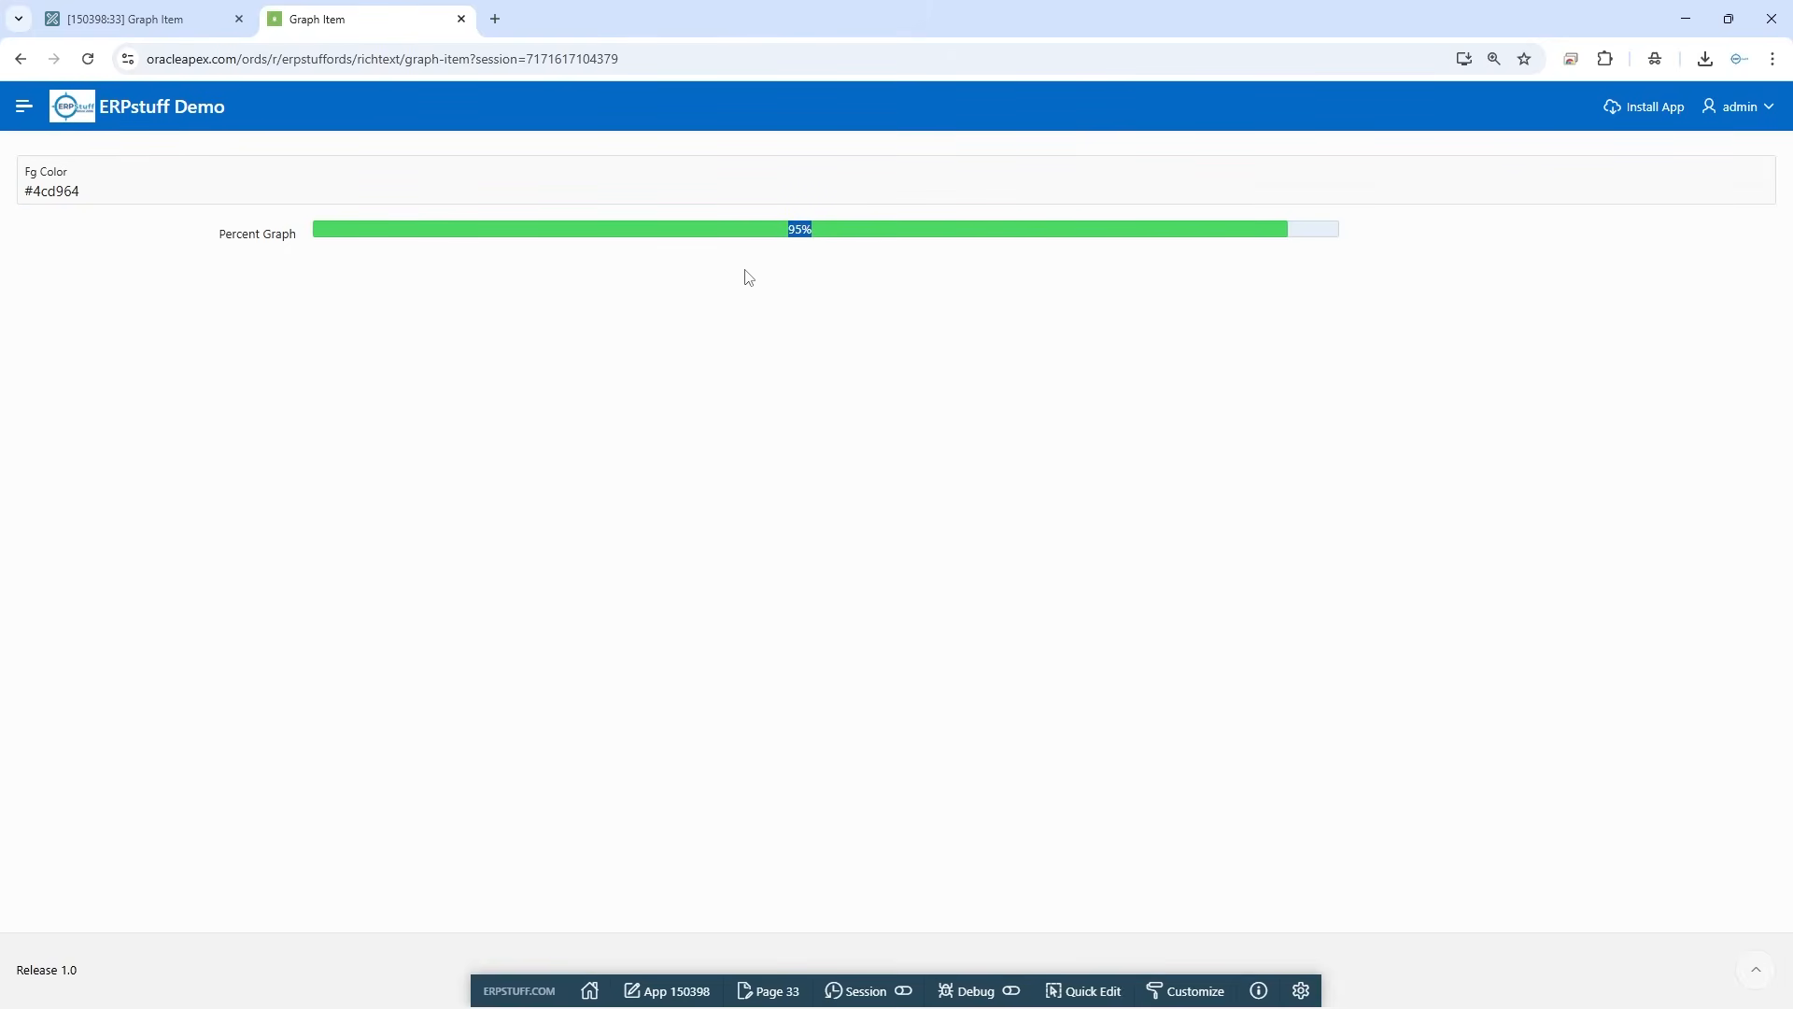
Replace the text color of P33_PERCENT_GRAPHS with #ffcc00, save, check the reloaded running page and return to the page designer
left_click(168, 28)
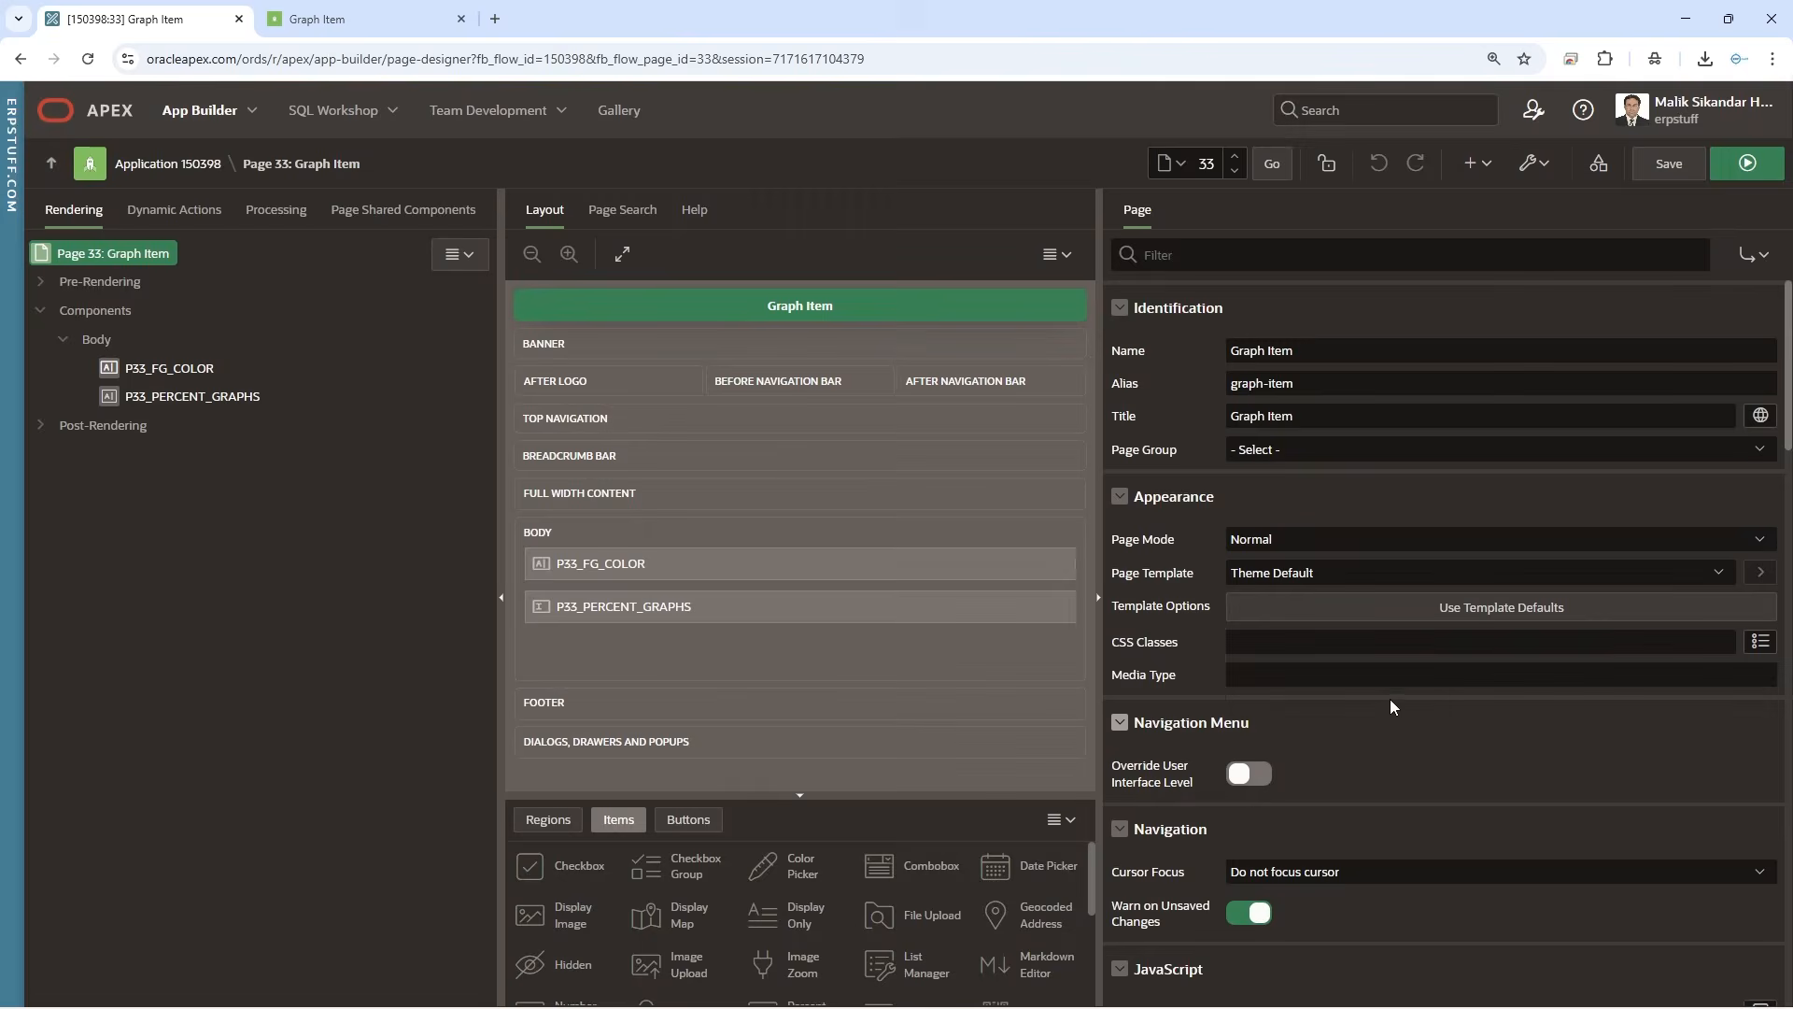
left_click(287, 396)
left_click_drag(1366, 667, 1089, 765)
key("BackSpace")
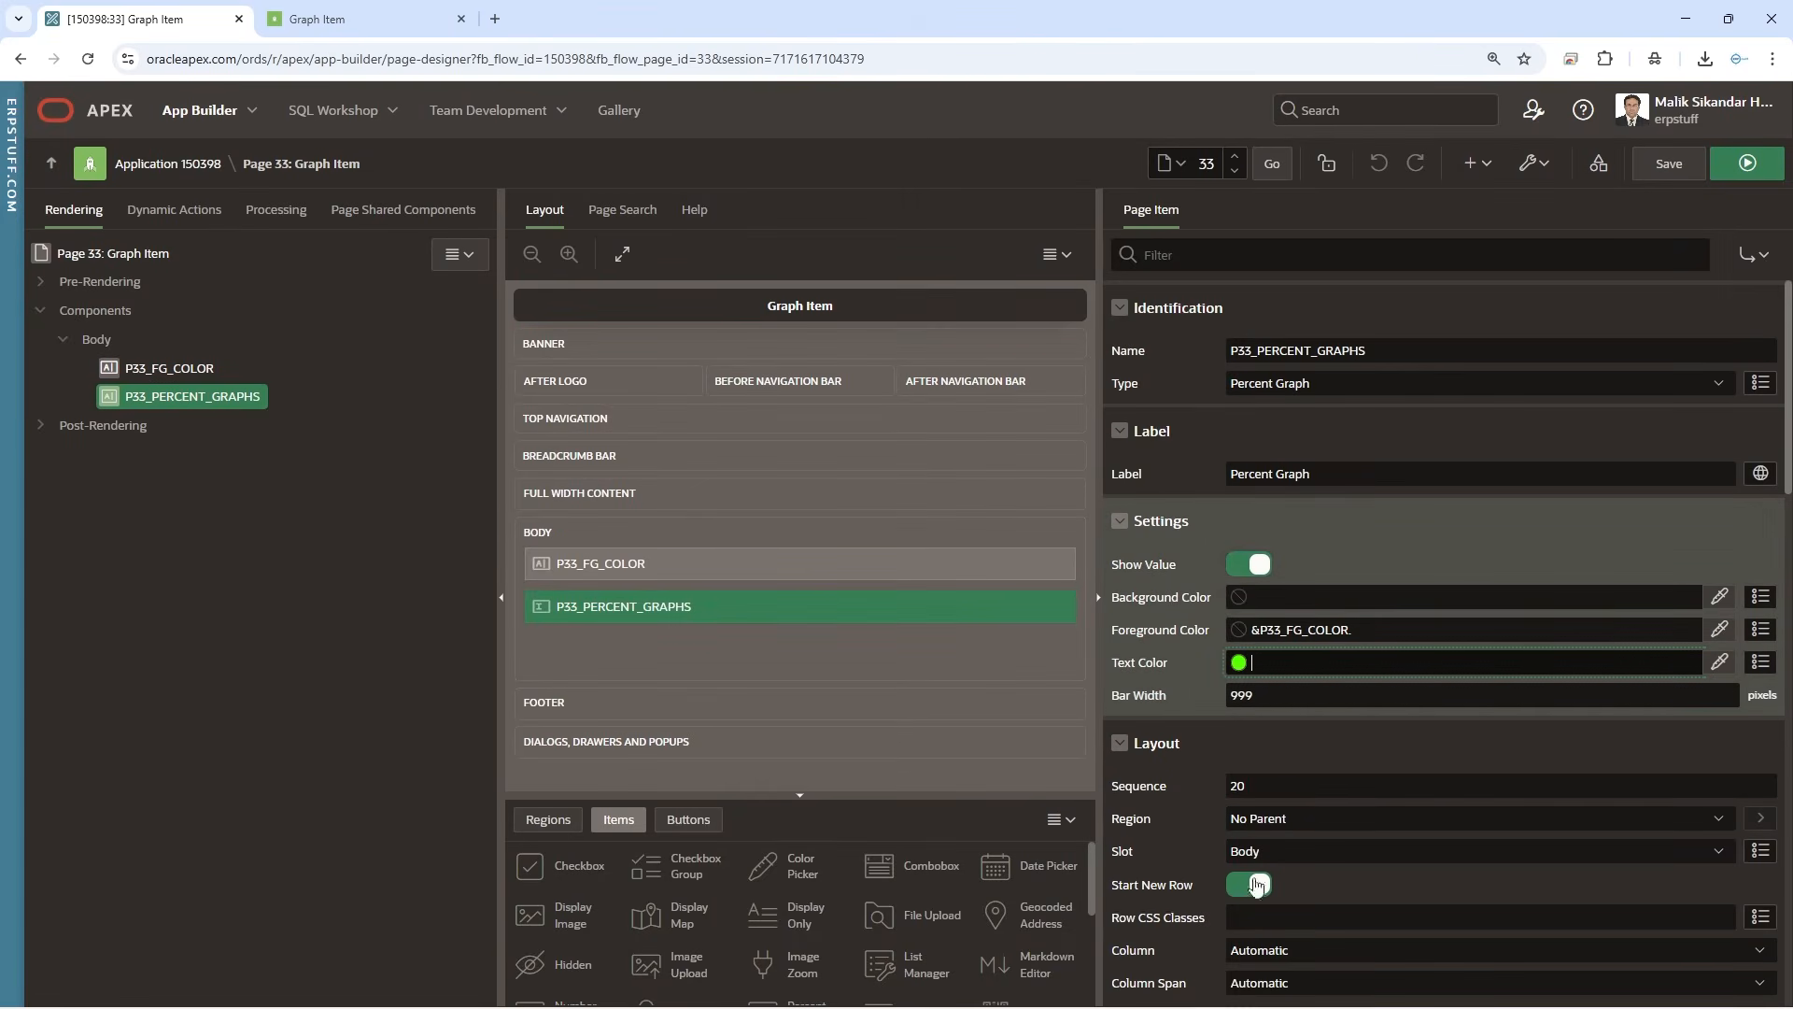
left_click(1365, 918)
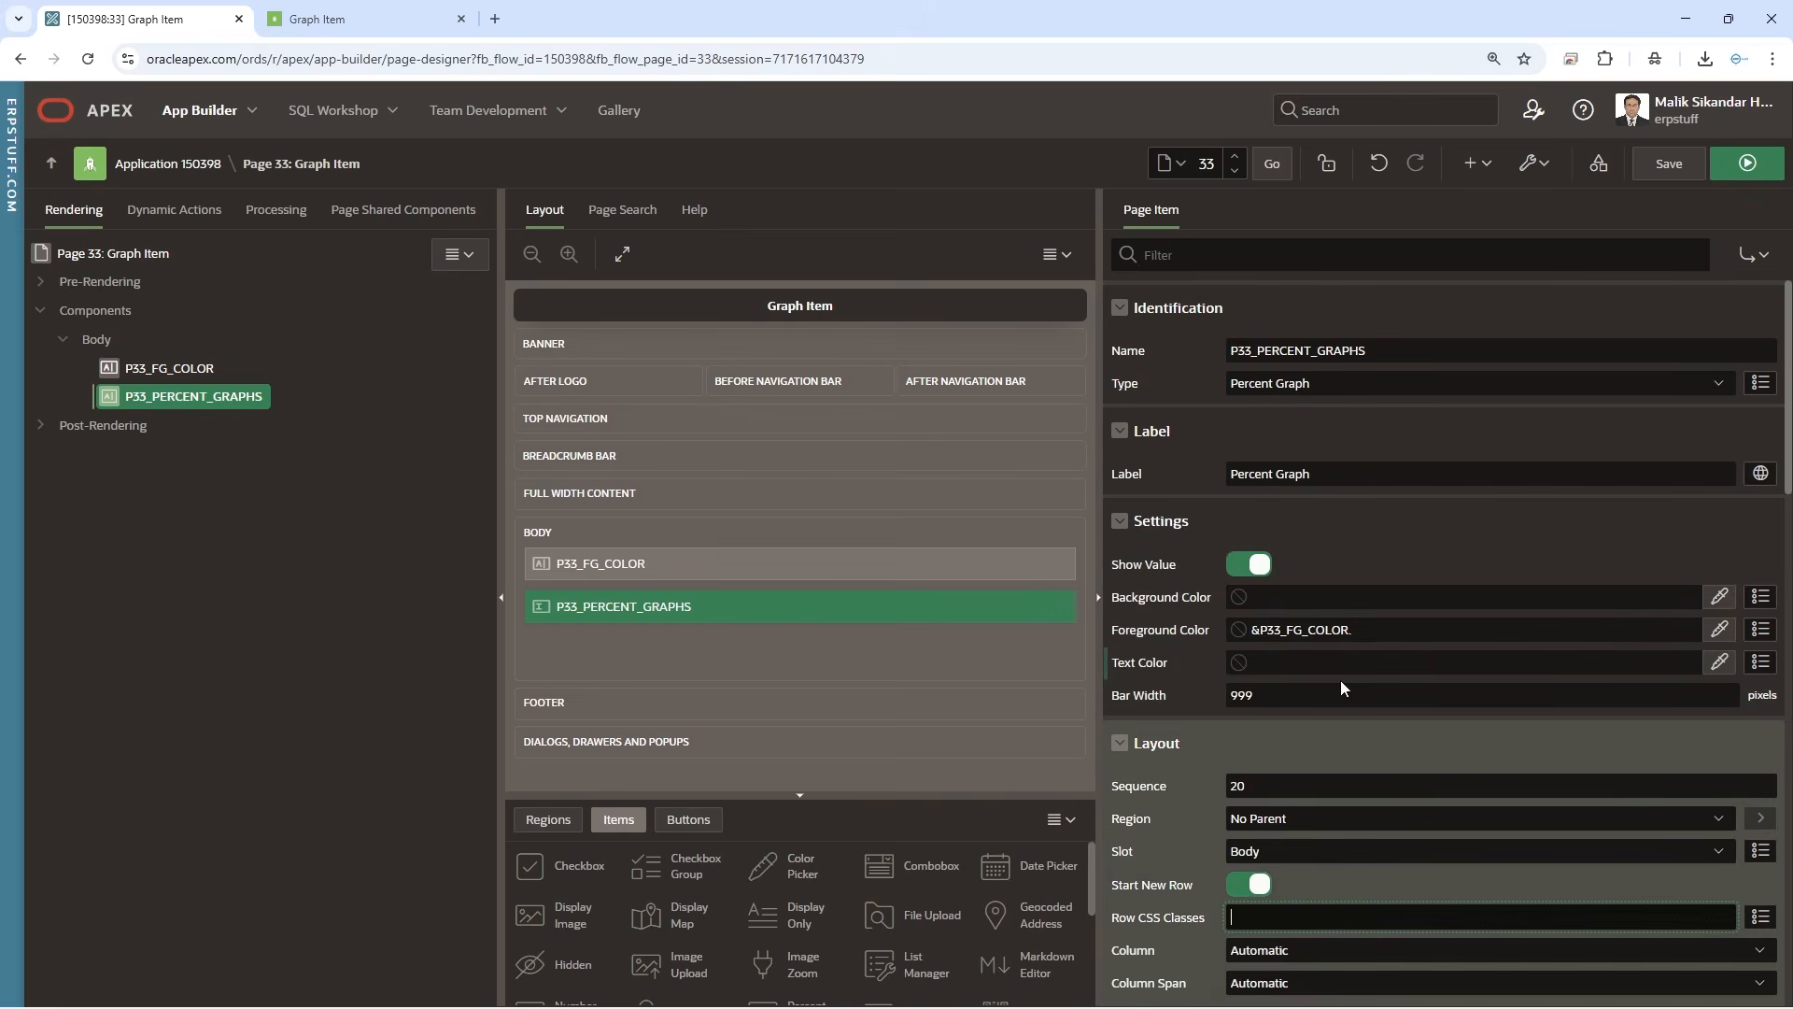
left_click(1718, 663)
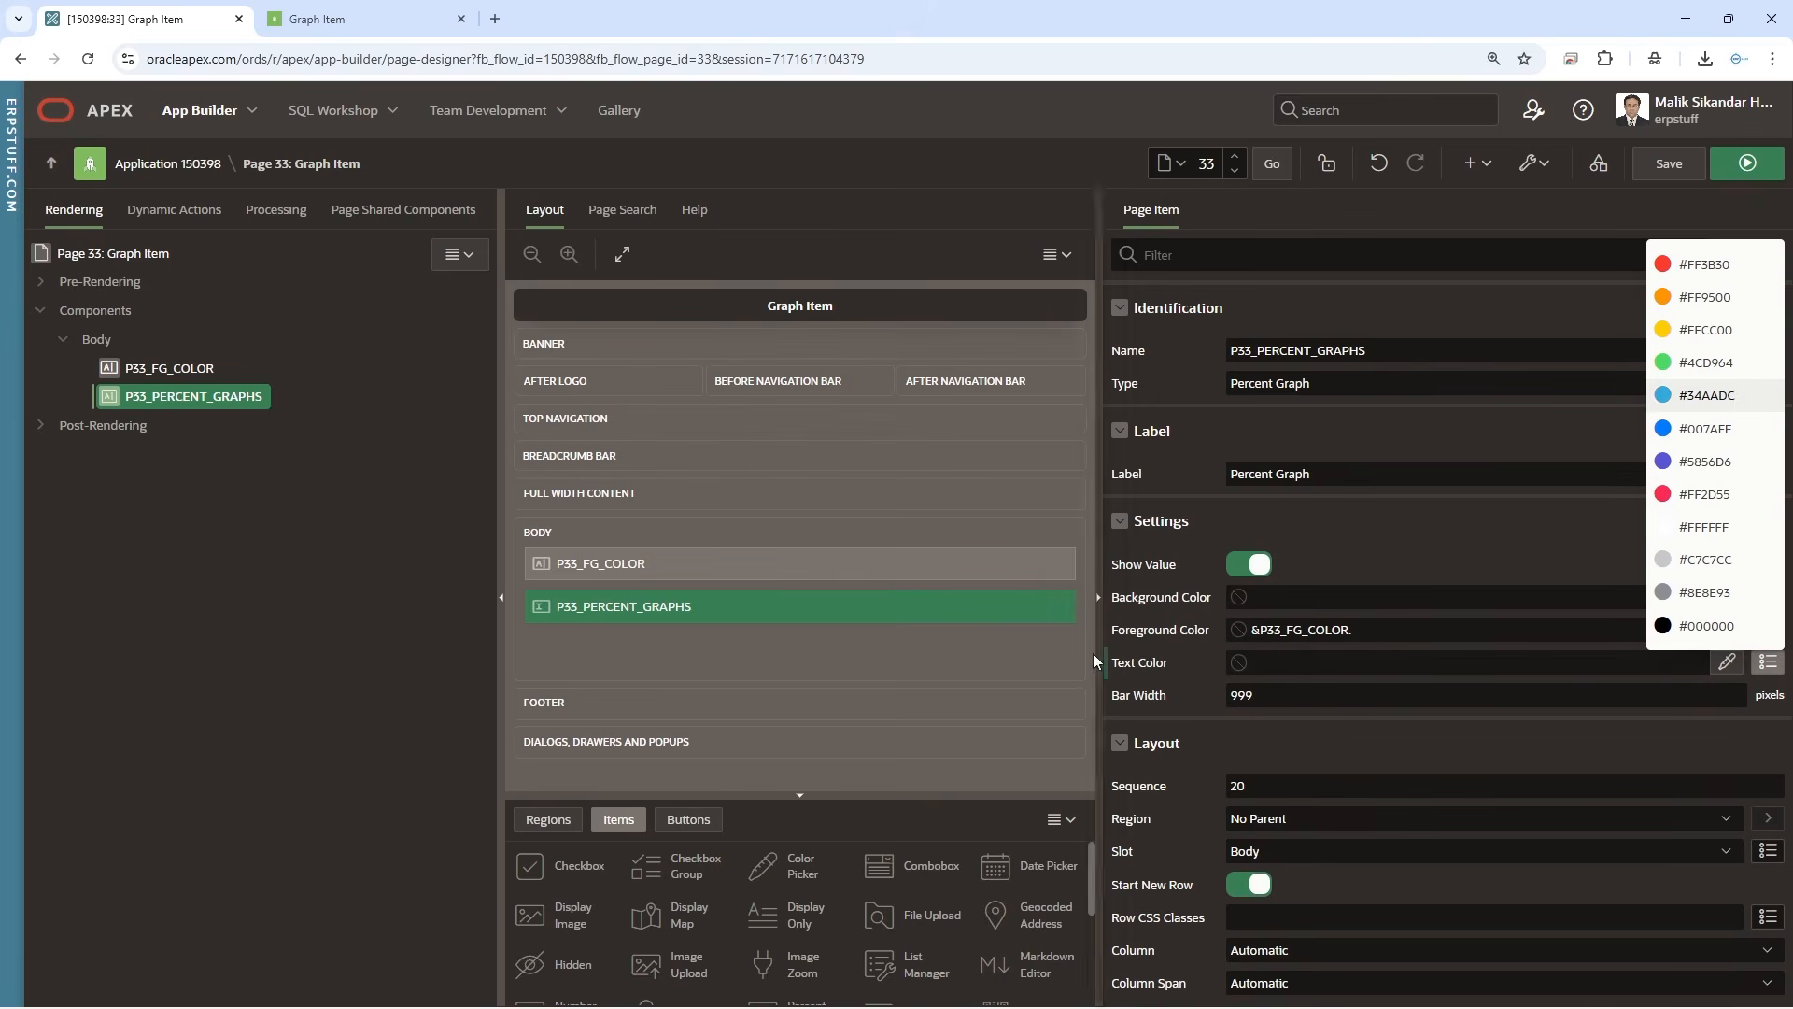
left_click(1692, 330)
left_click(1670, 164)
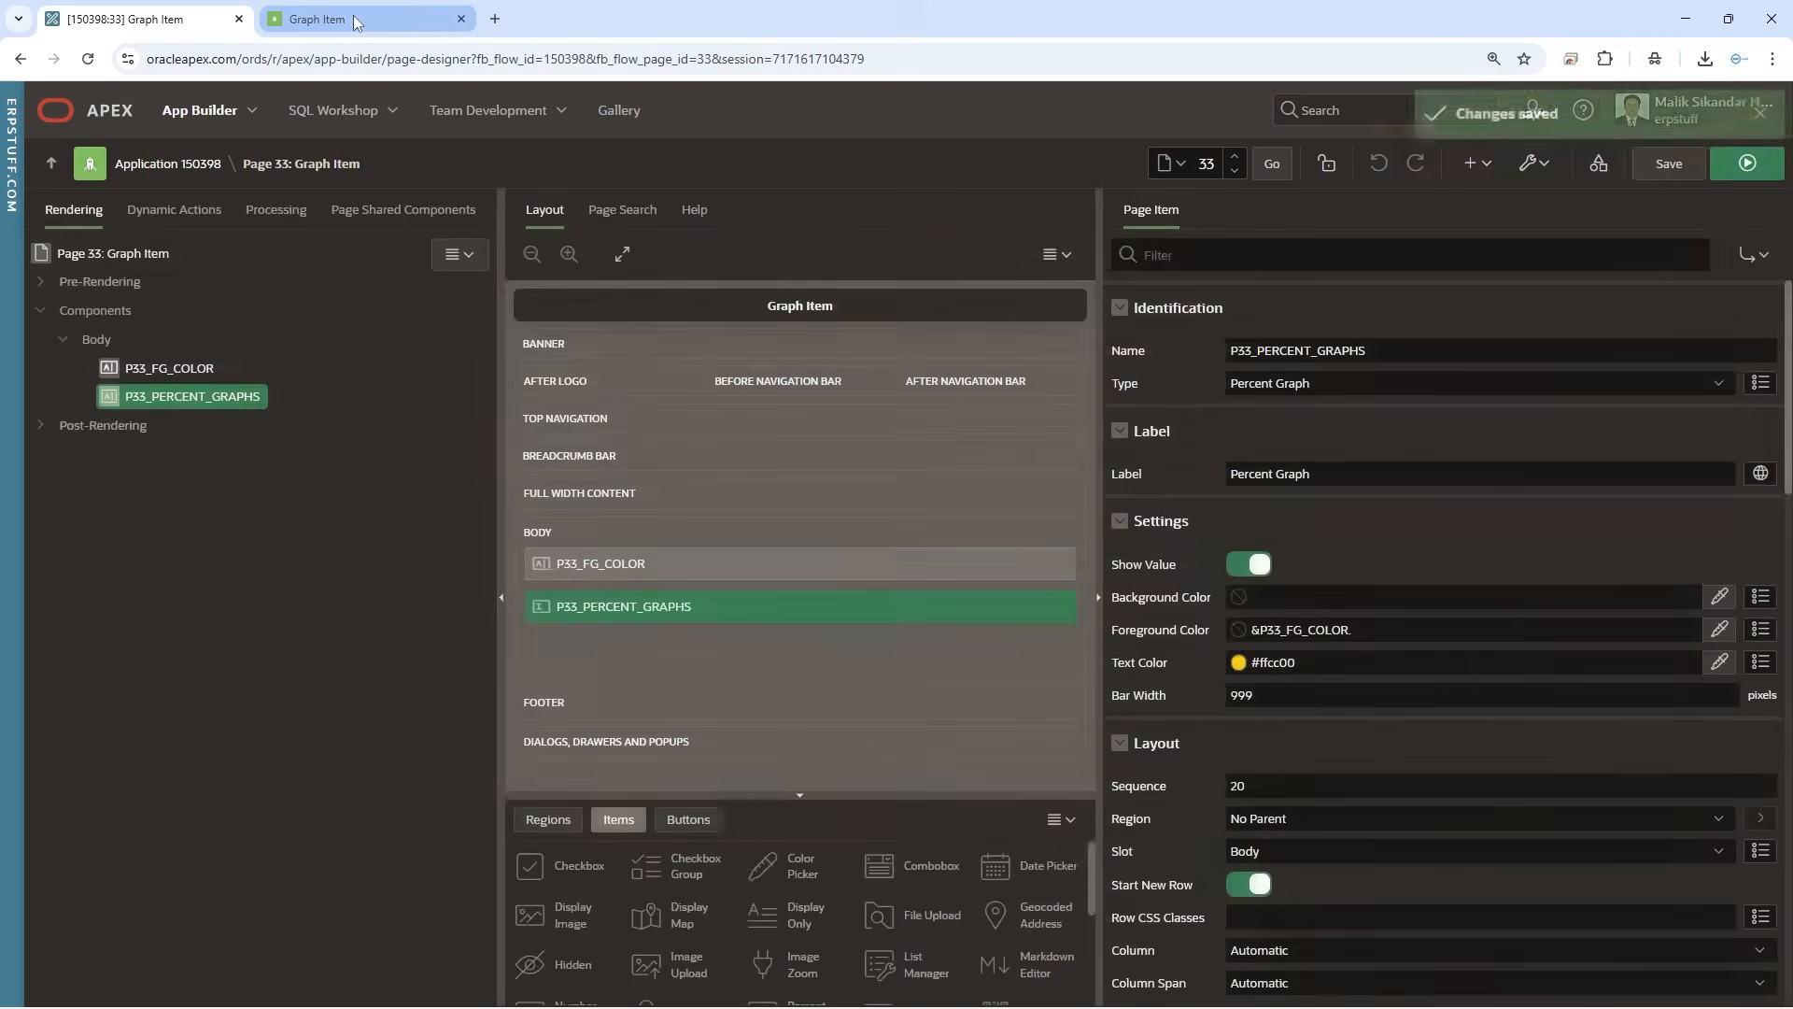
left_click(322, 20)
left_click(87, 59)
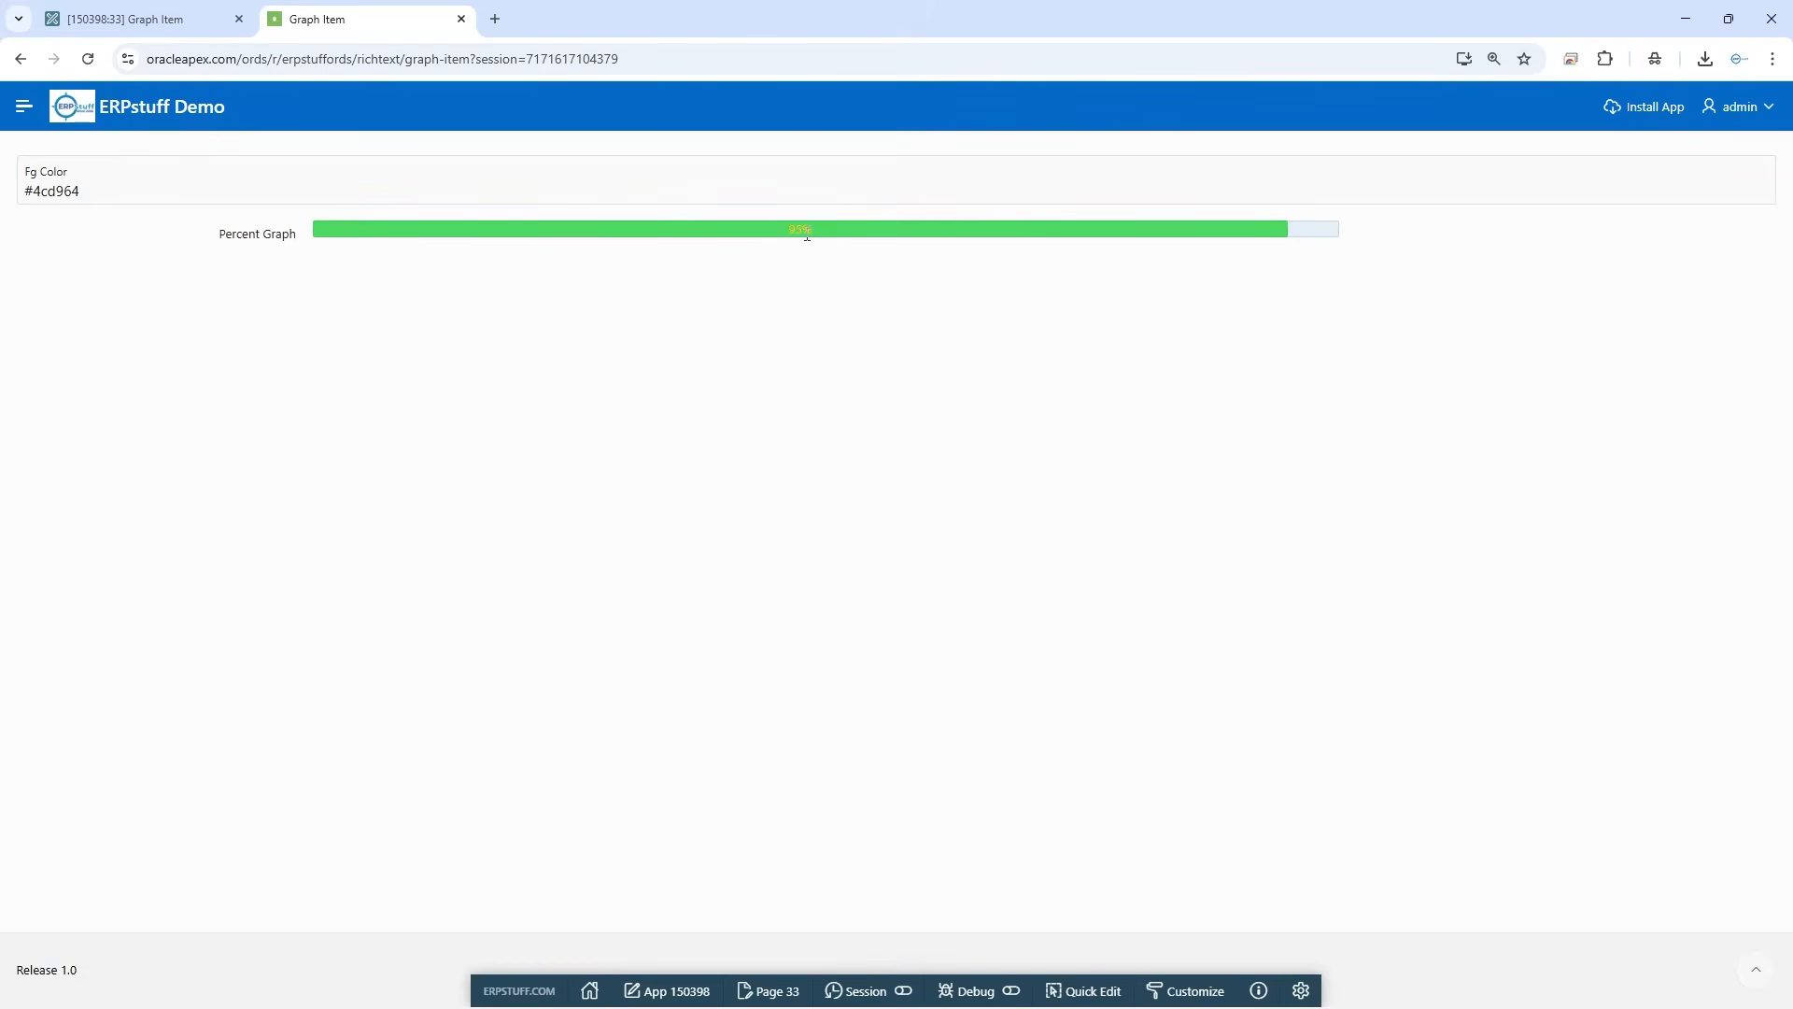
left_click(131, 19)
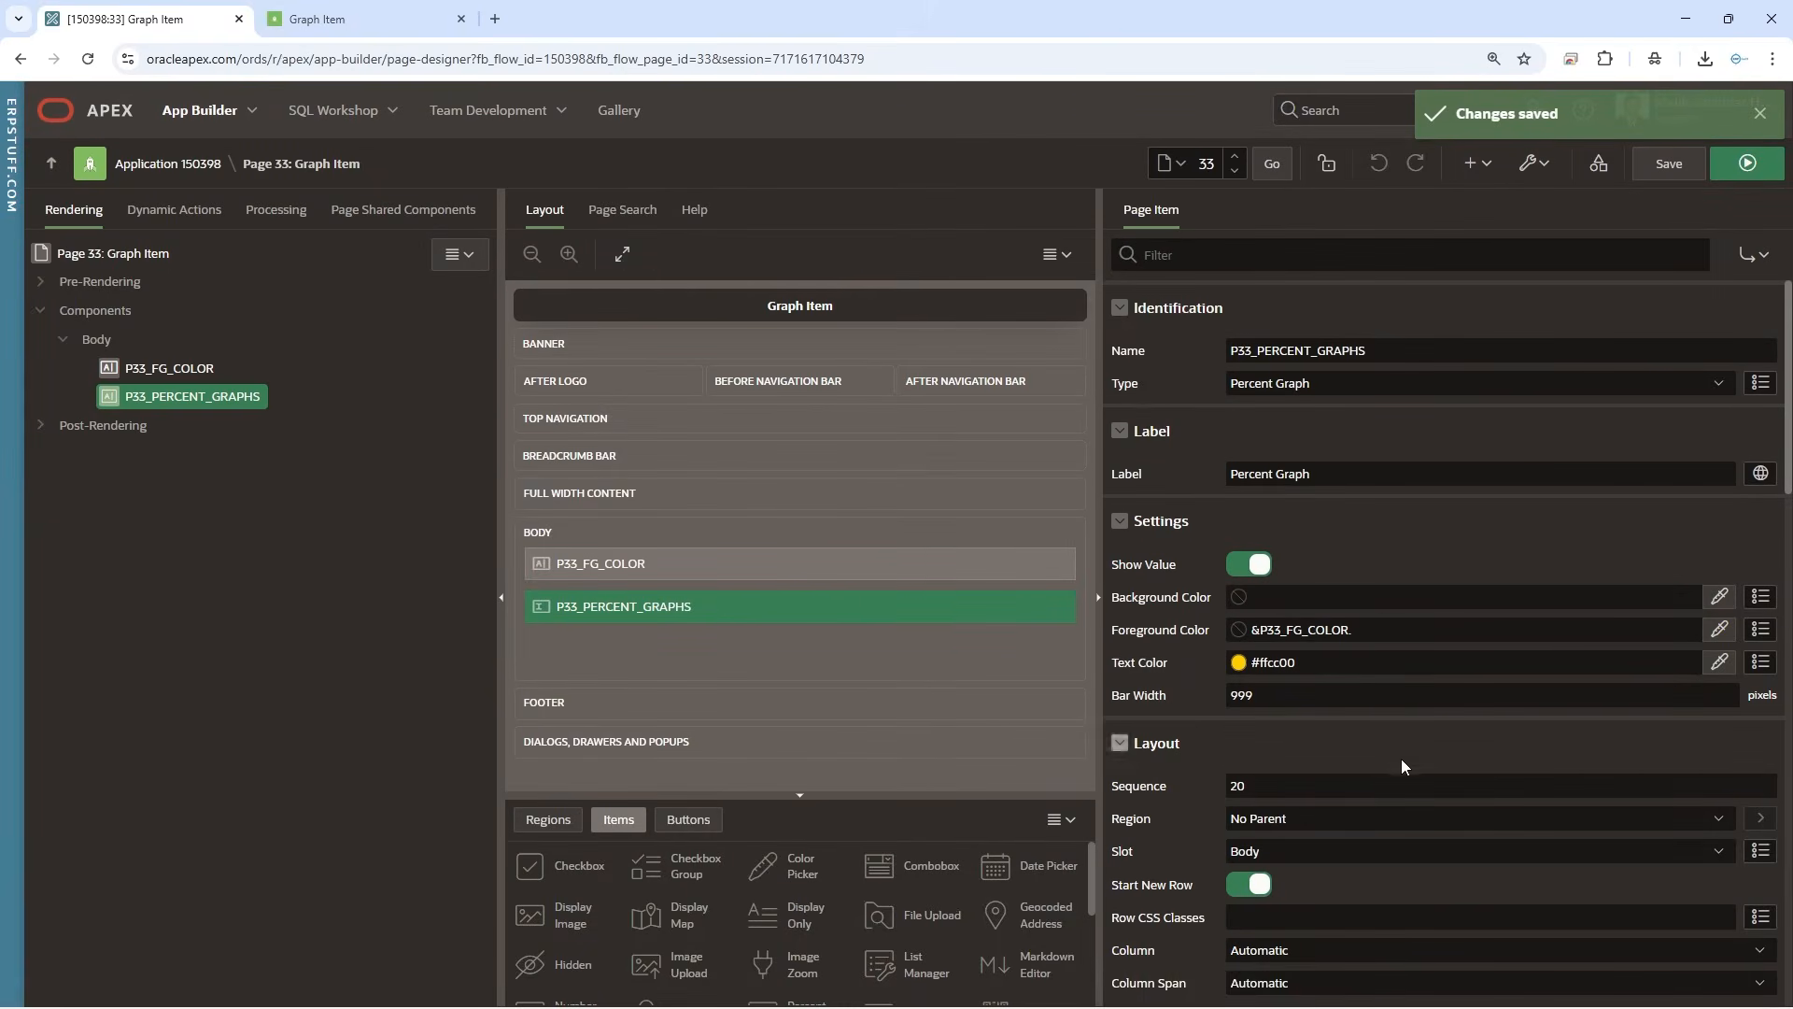
Set the template of P33_PERCENT_GRAPHS to Optional - Floating, save, and check the percent graph on the reloaded running page
scroll(1403, 787, "down", 2)
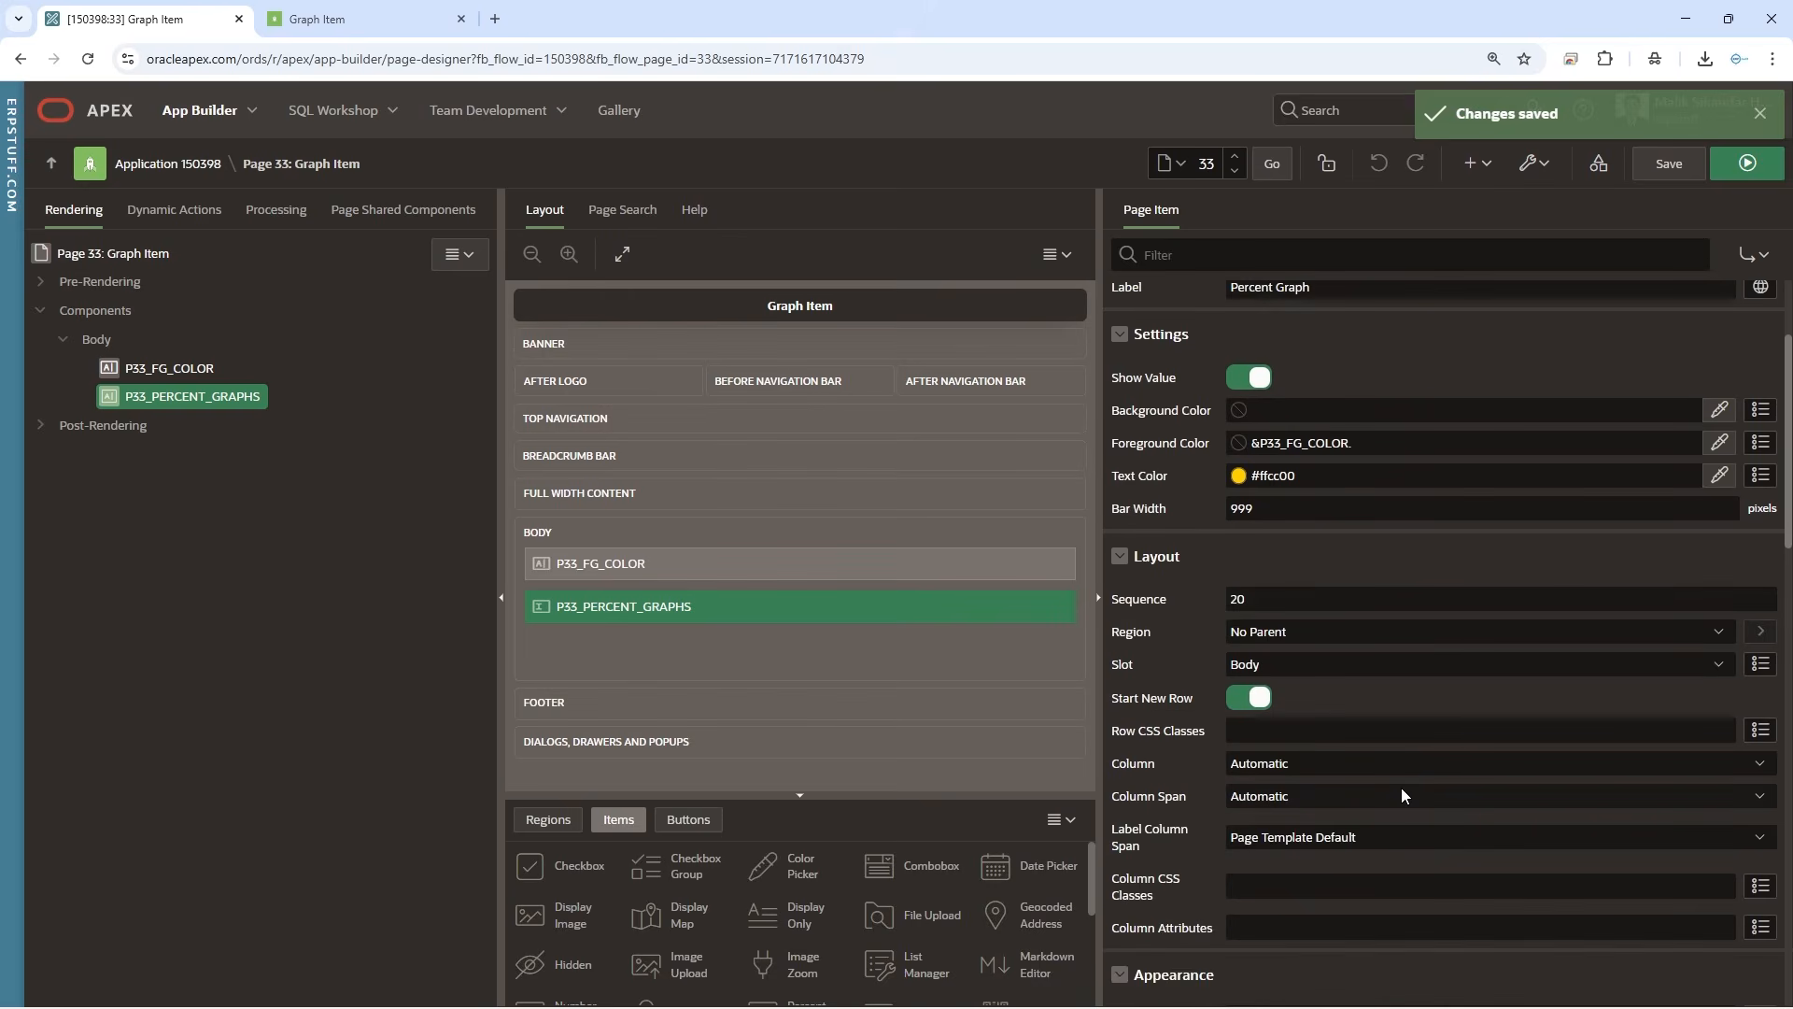
scroll(1401, 794, "down", 2)
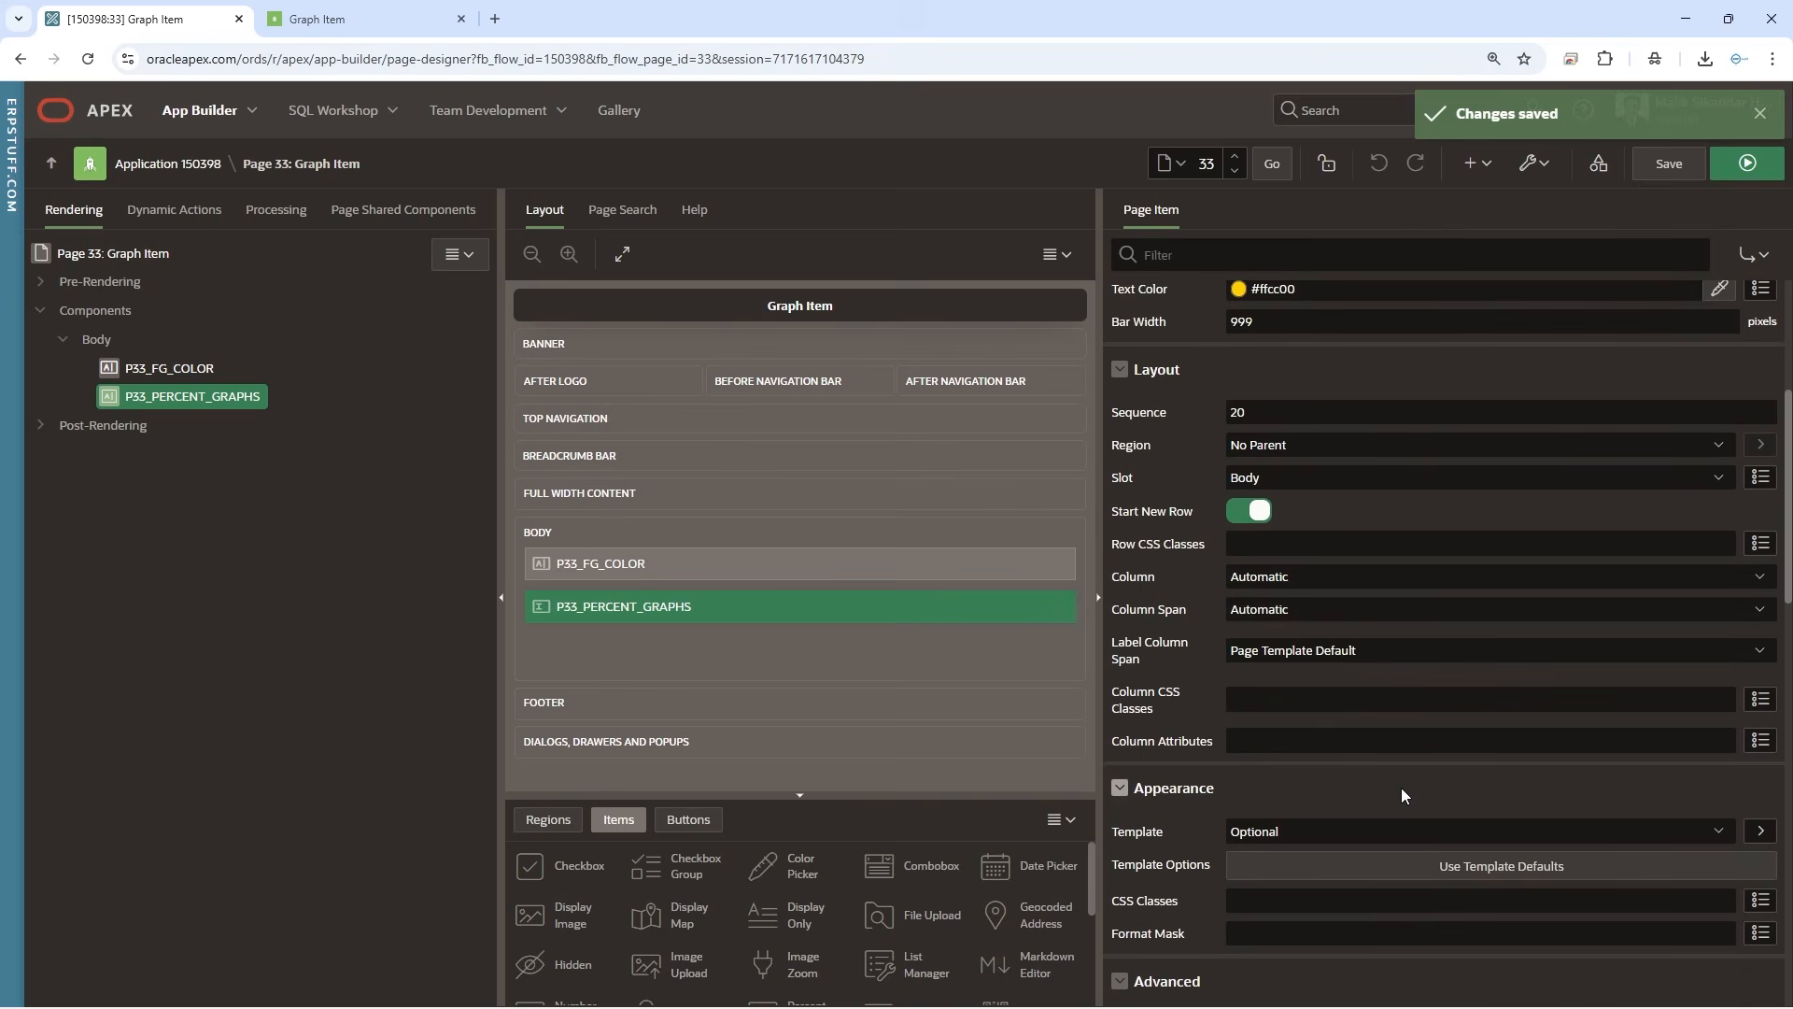
left_click(1319, 831)
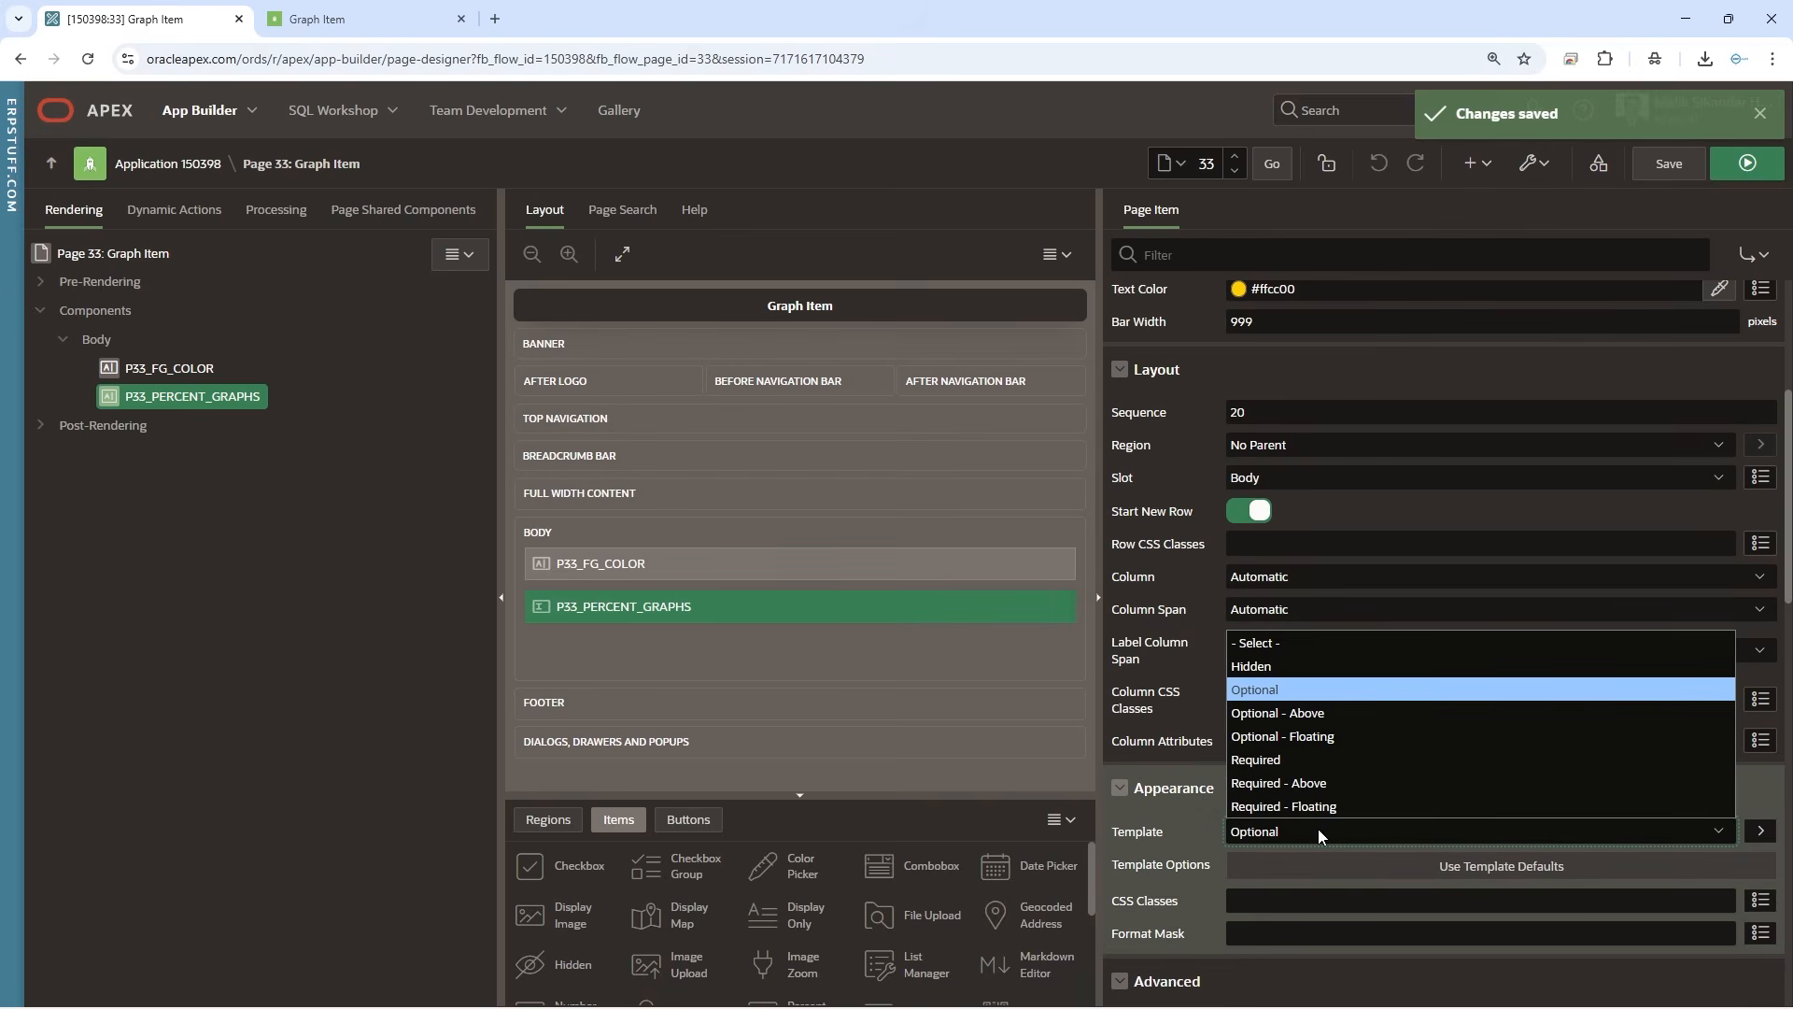
left_click(1318, 736)
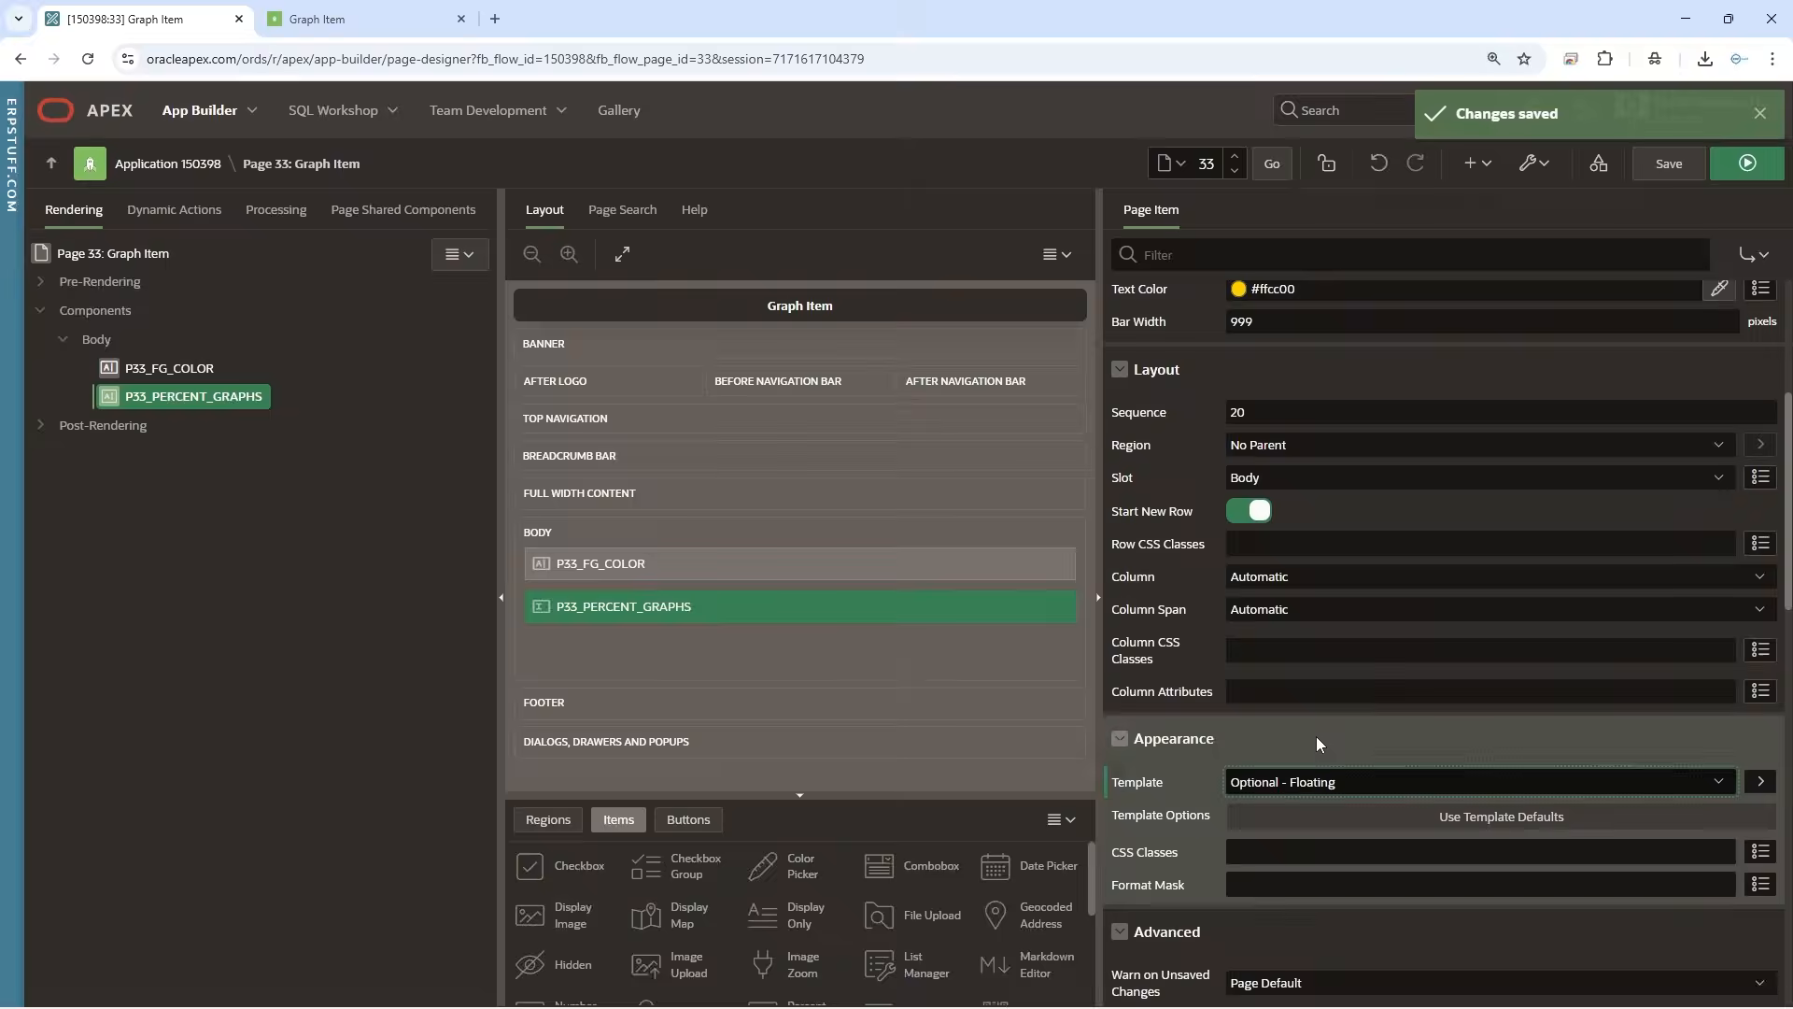
left_click(1669, 164)
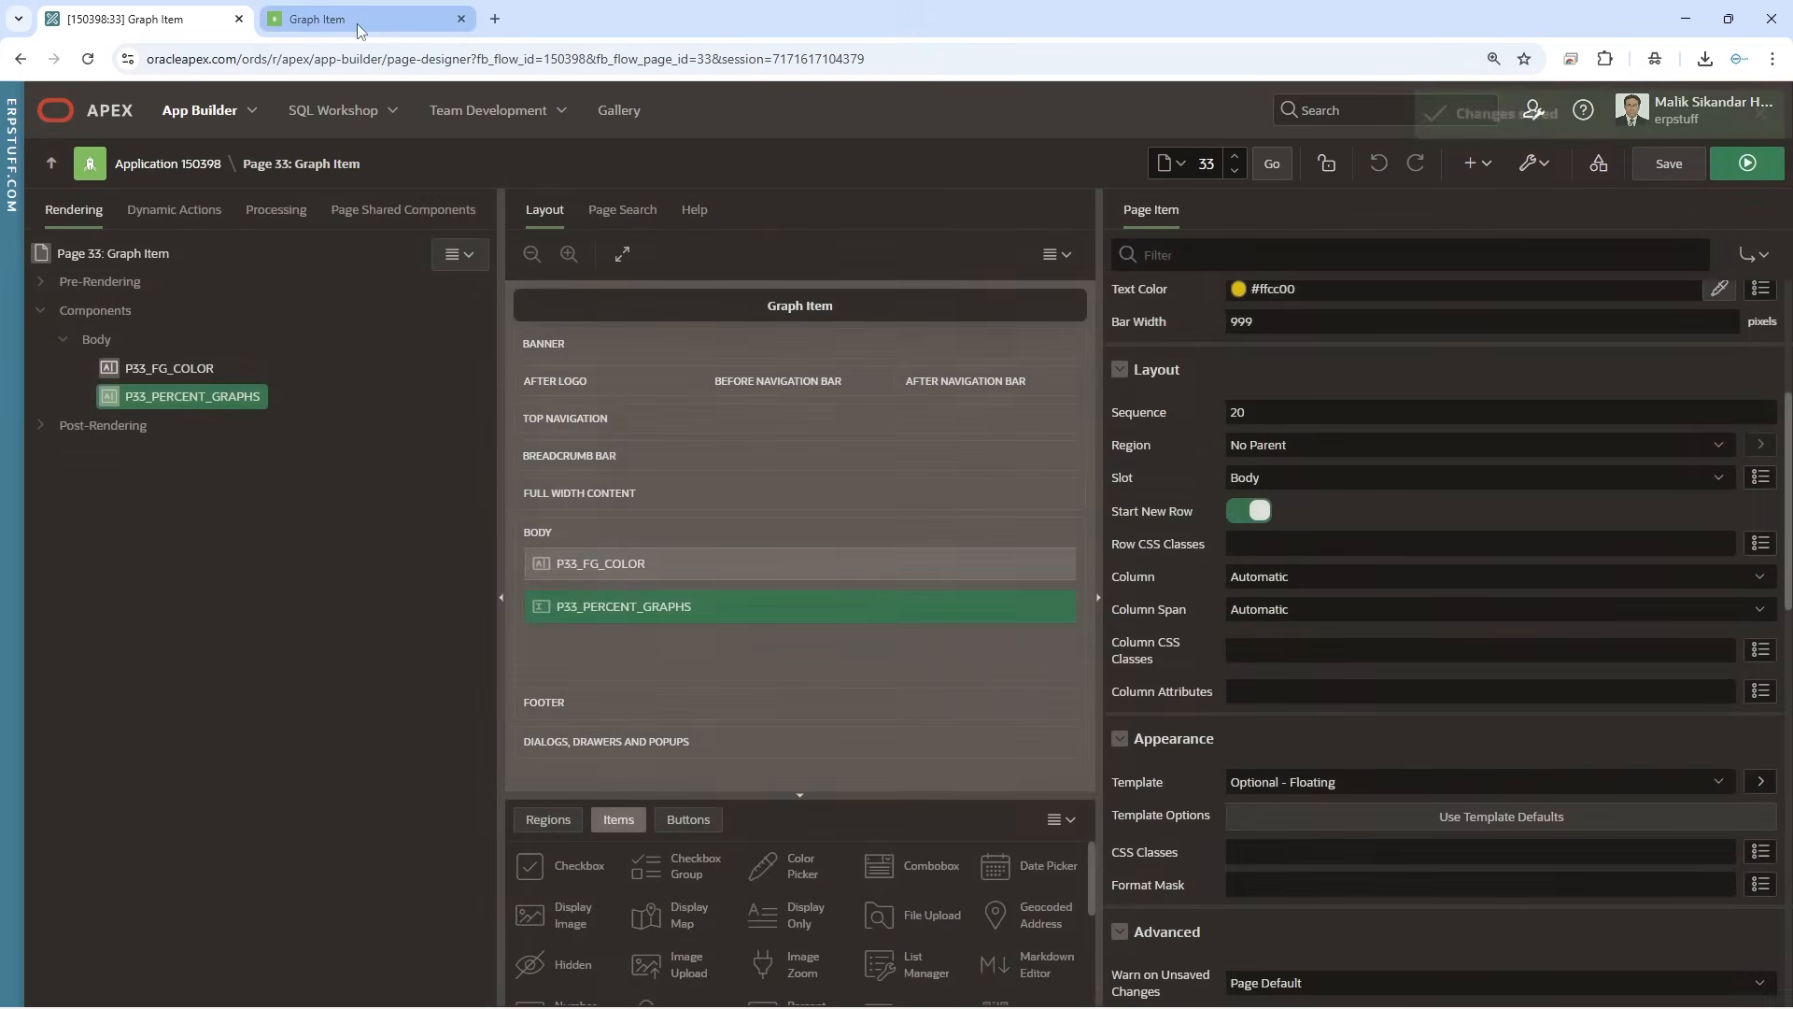
left_click(357, 24)
left_click(88, 59)
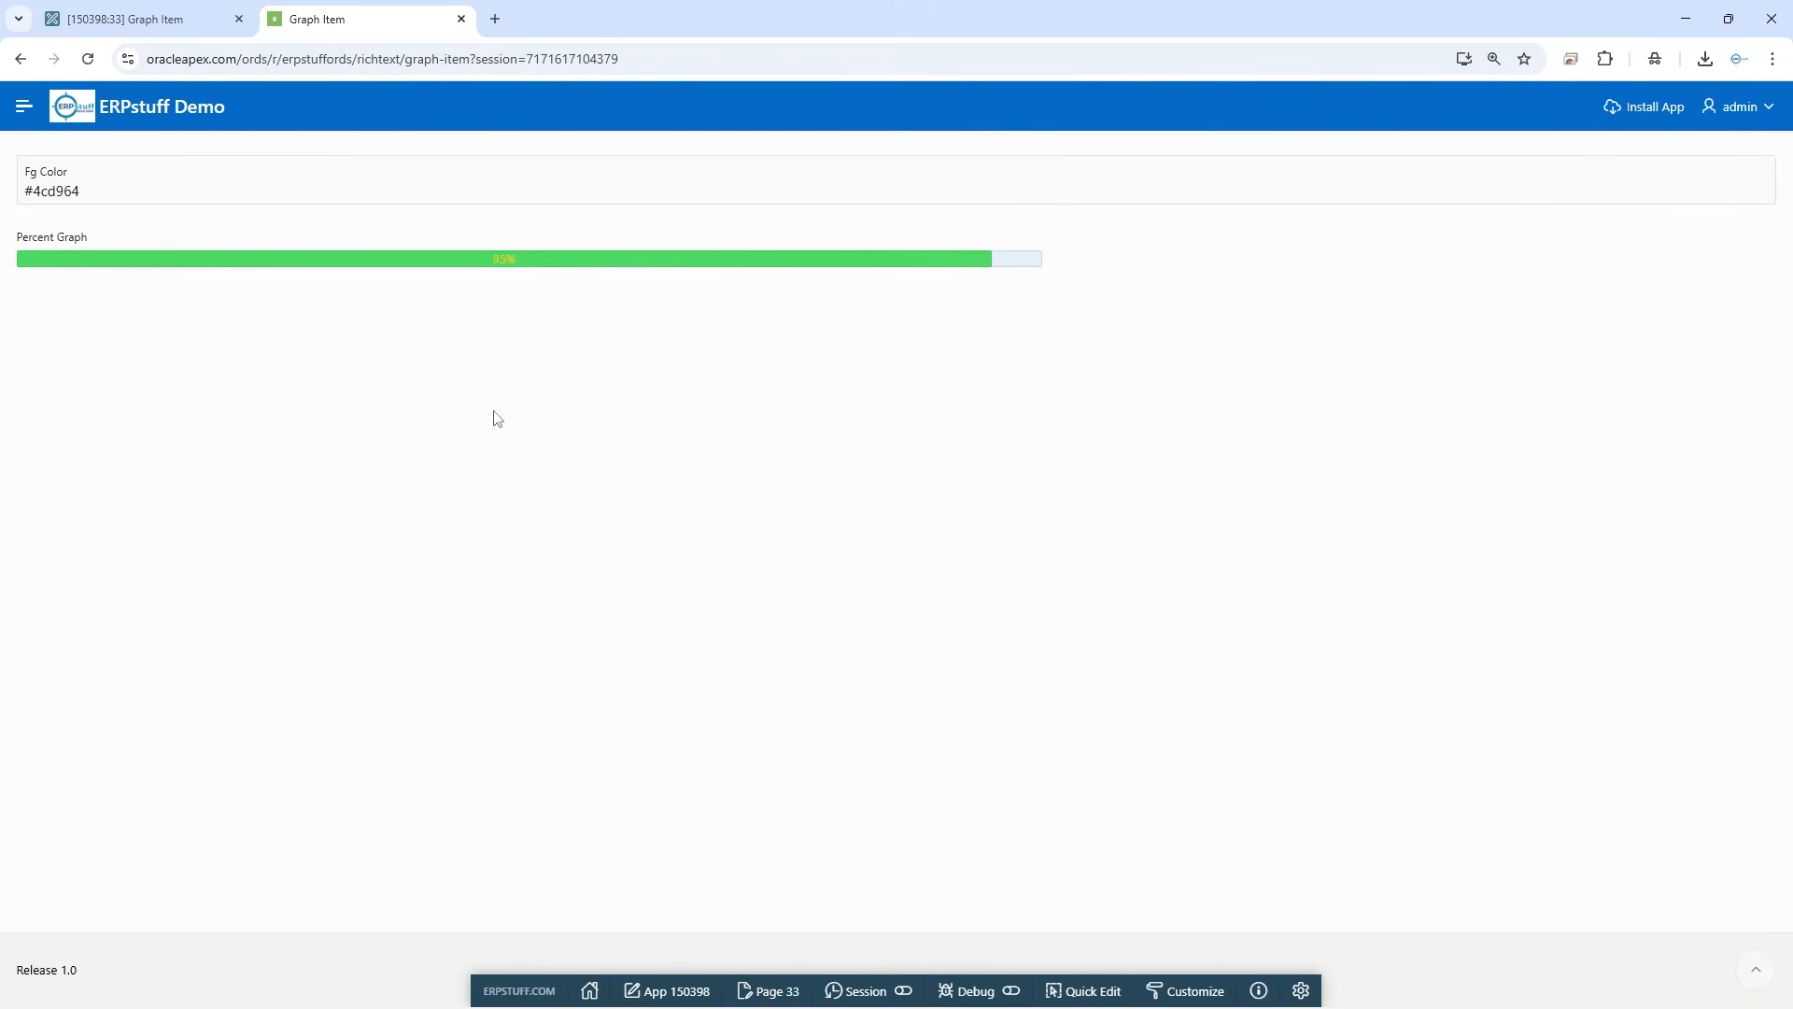
Return to the page designer, clear the bar width of P33_PERCENT_GRAPHS, save, and check the graph on the reloaded running page
left_click(162, 17)
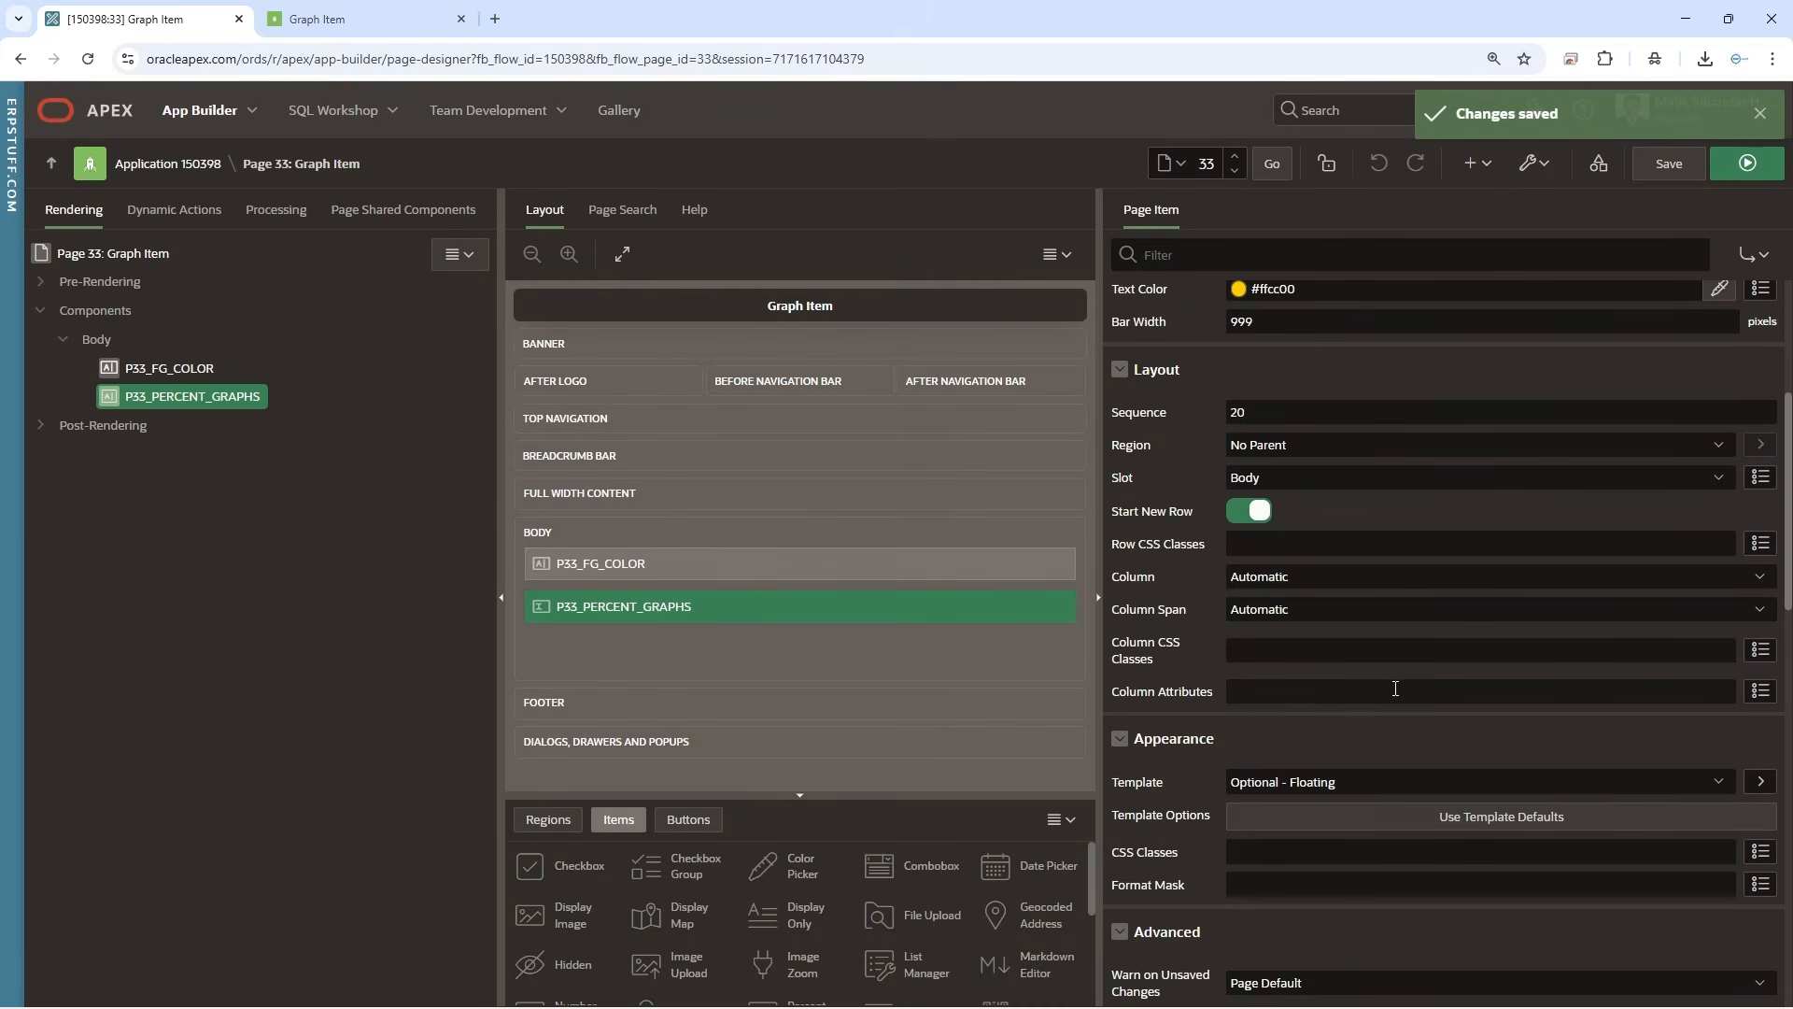
scroll(1395, 688, "down", 3)
scroll(1395, 689, "up", 7)
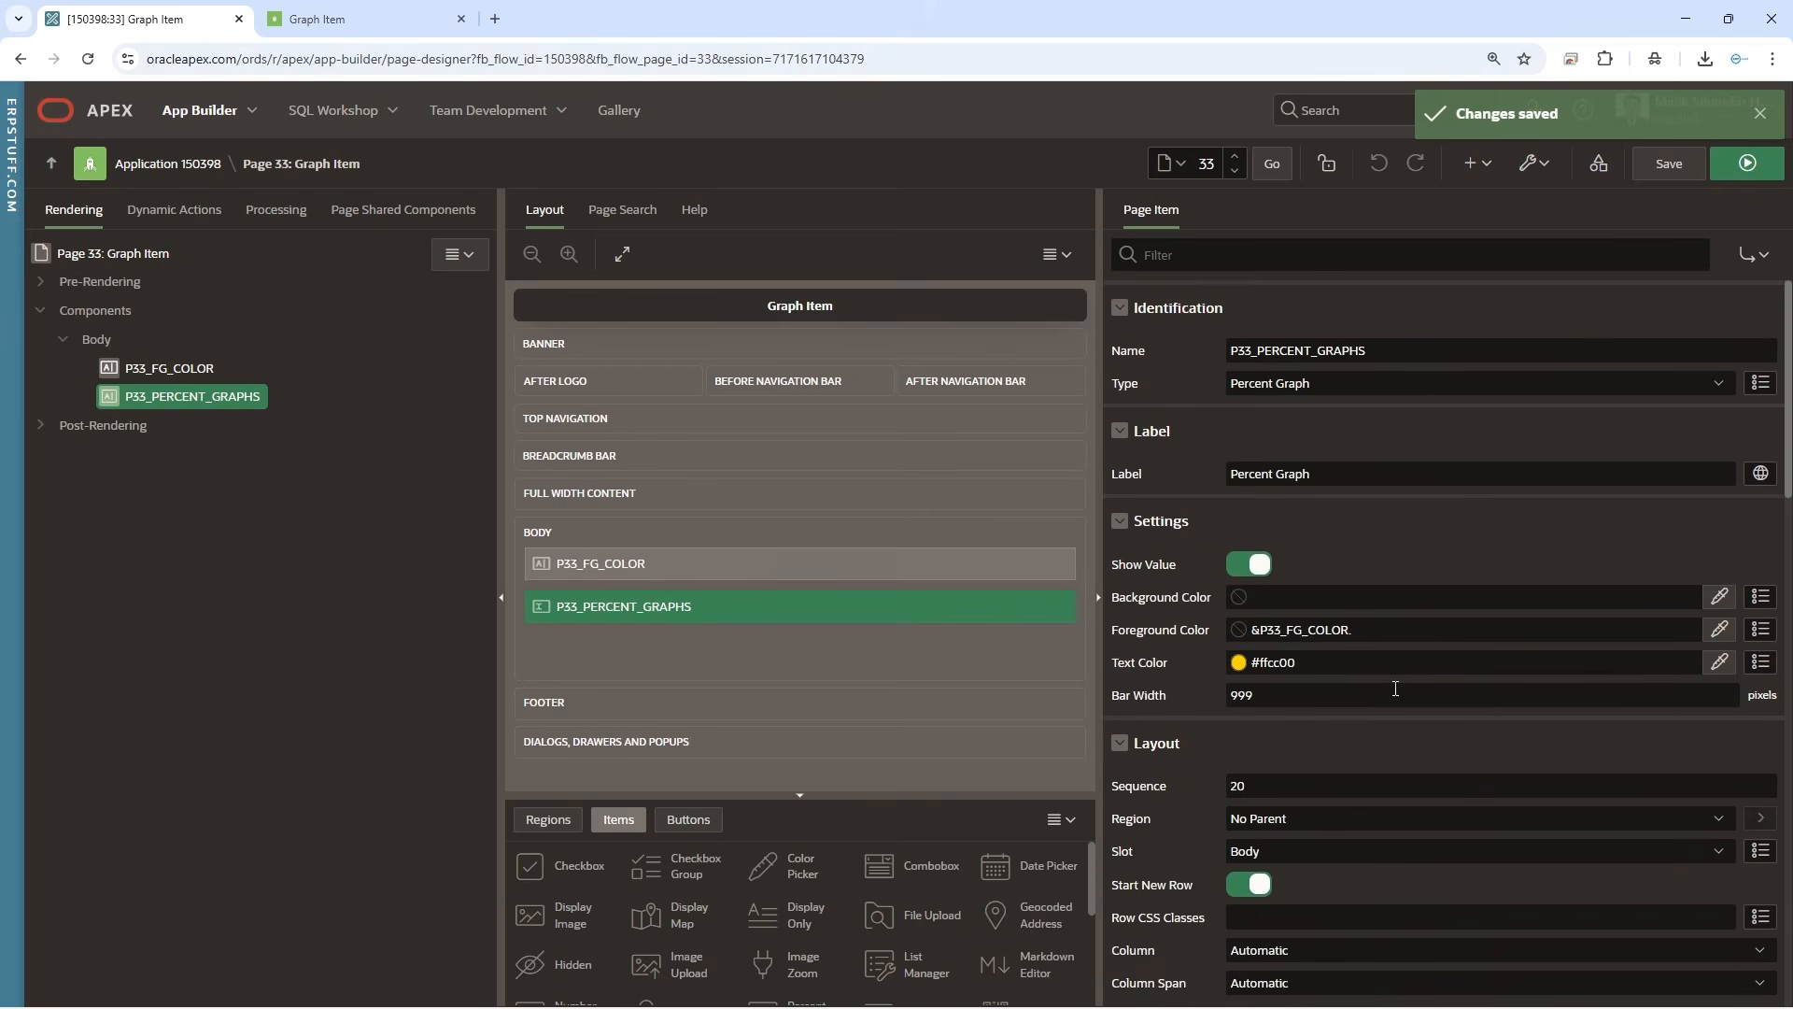
double_click(1242, 694)
key("BackSpace")
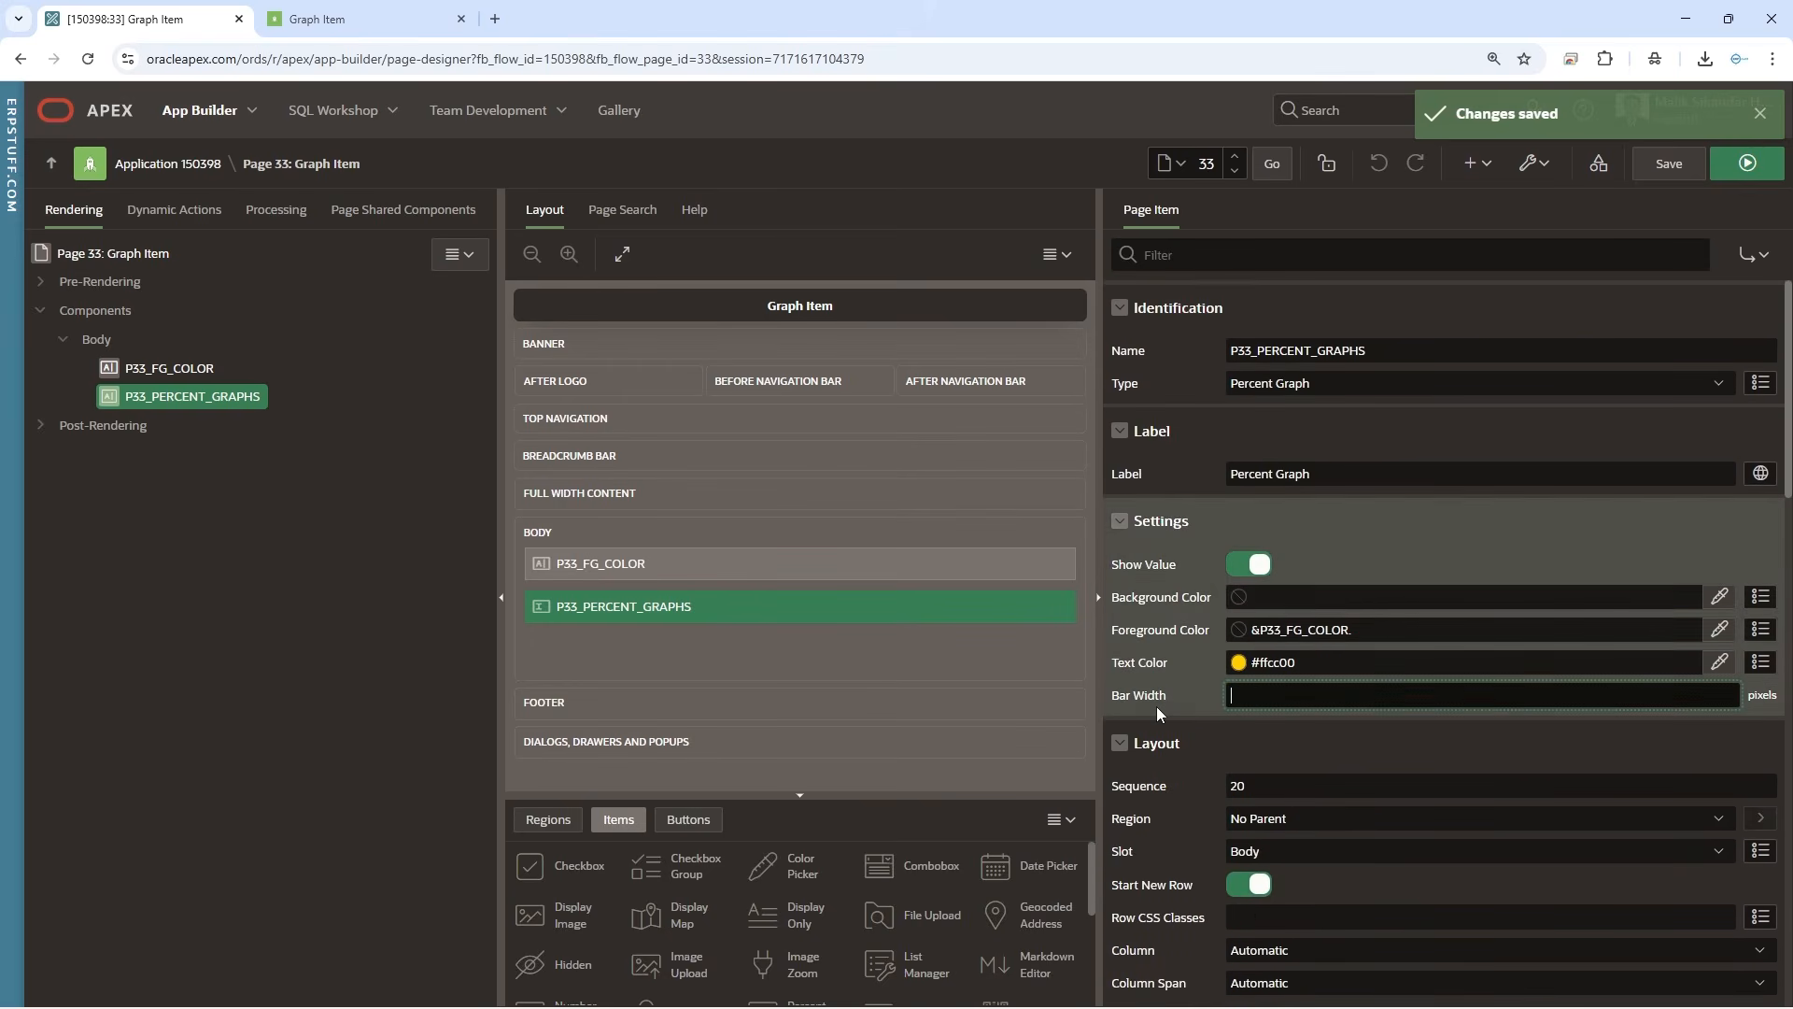
left_click(1669, 163)
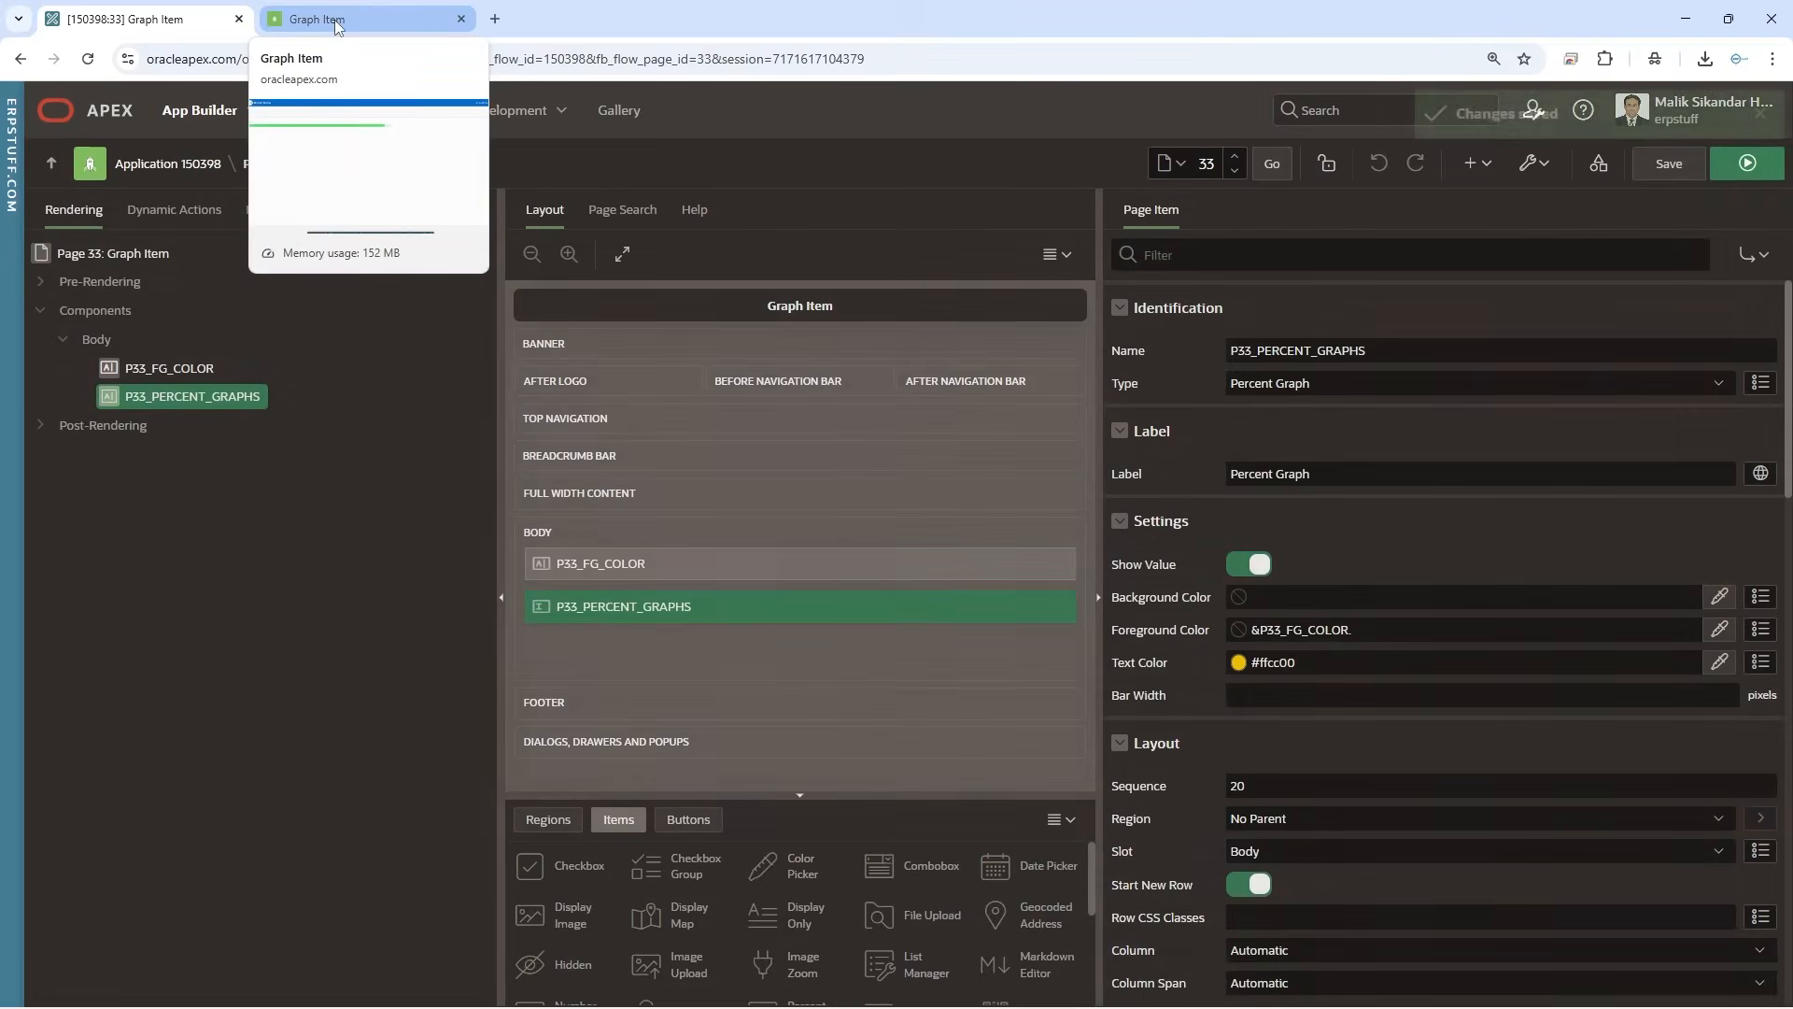
left_click(336, 11)
left_click(91, 63)
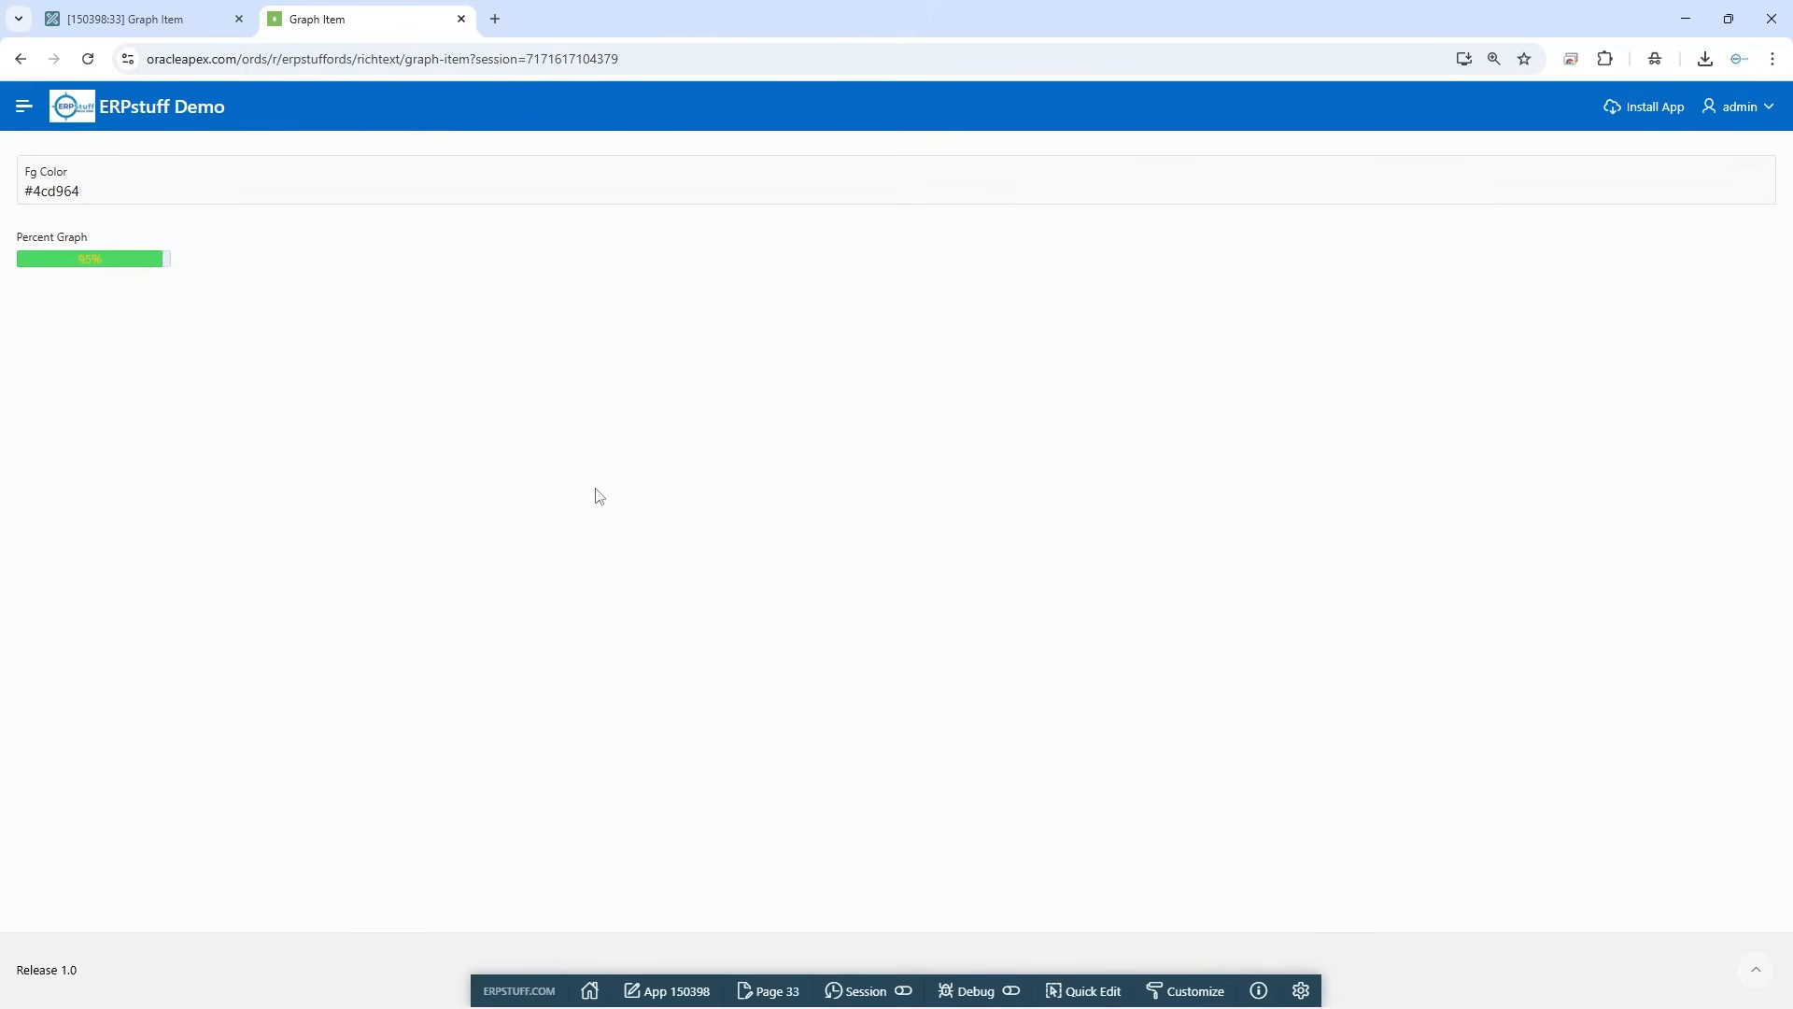